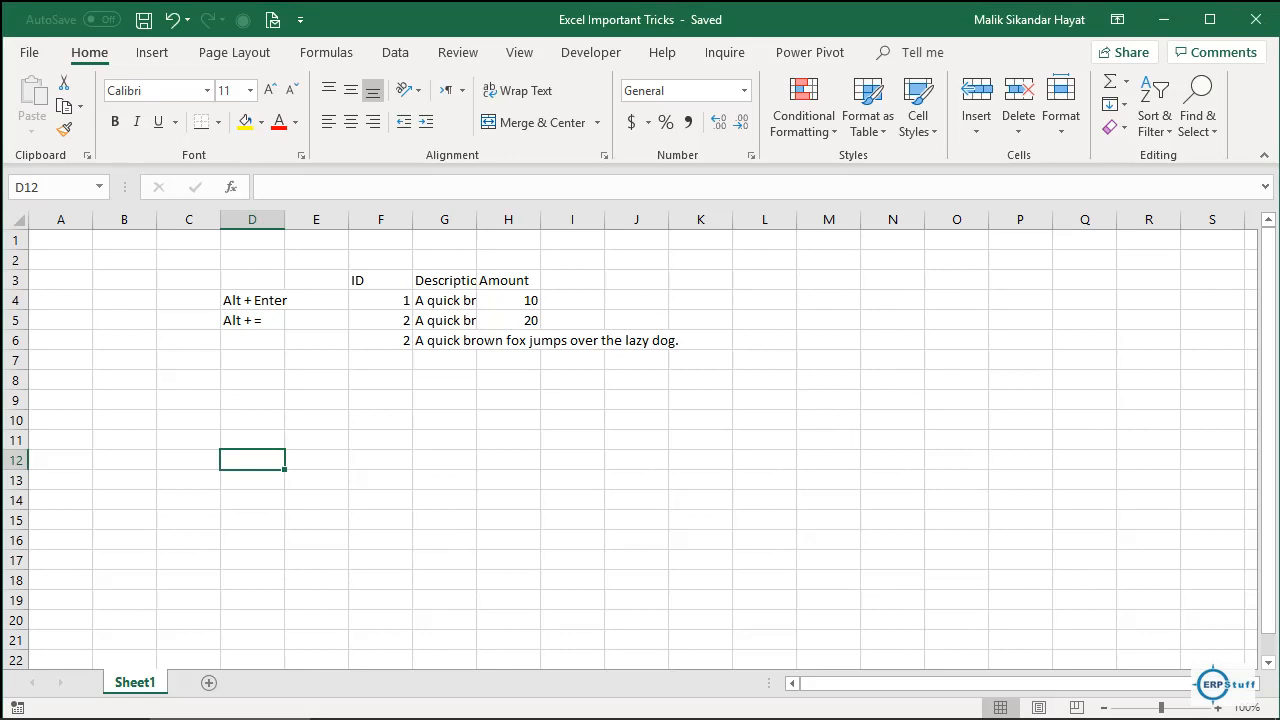
Step: AutoFit the width of column G to the text in its Description cells
{"action": "left_click_drag", "start_coordinate": [380, 280], "coordinate": [508, 340]}
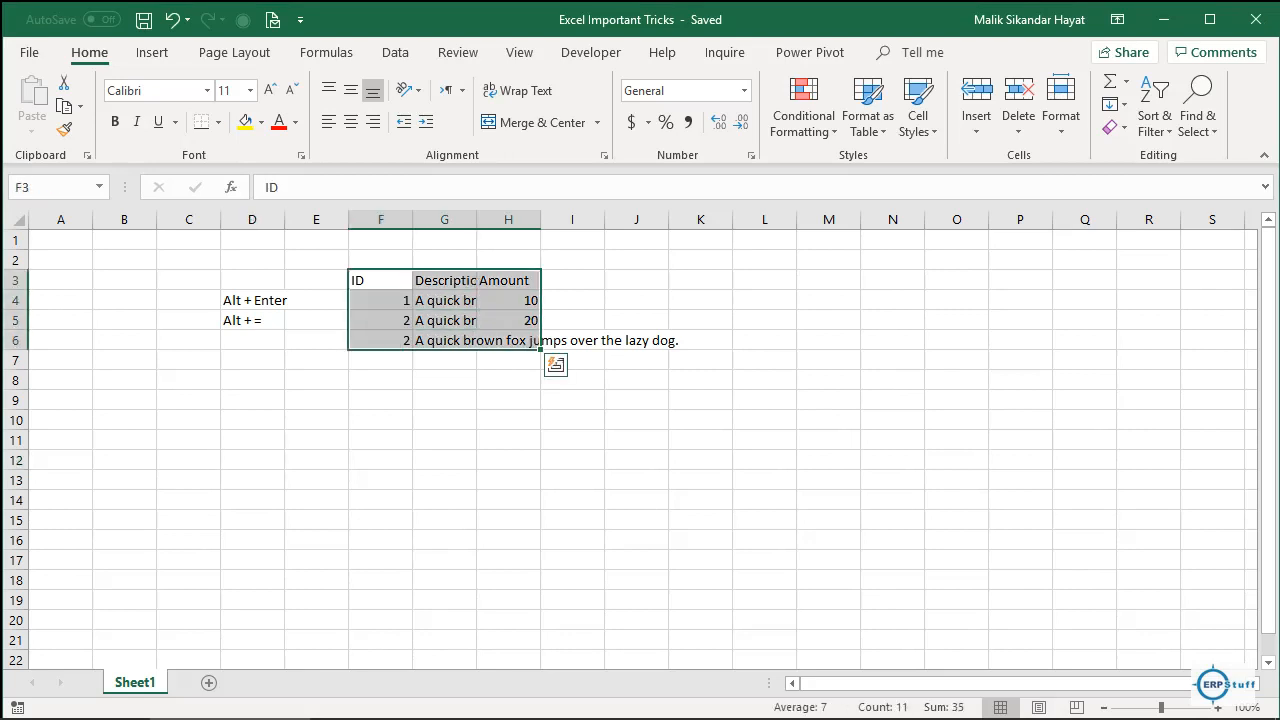
{"action": "left_click", "coordinate": [444, 380]}
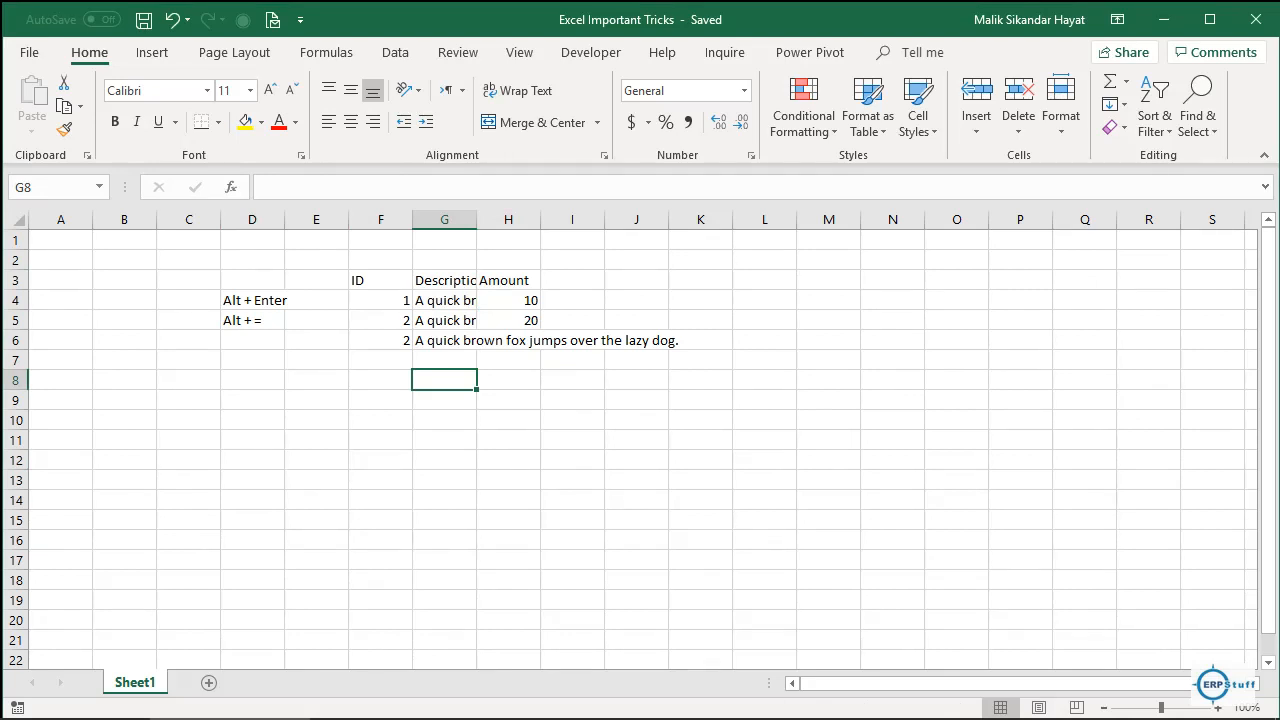
{"action": "left_click", "coordinate": [444, 280]}
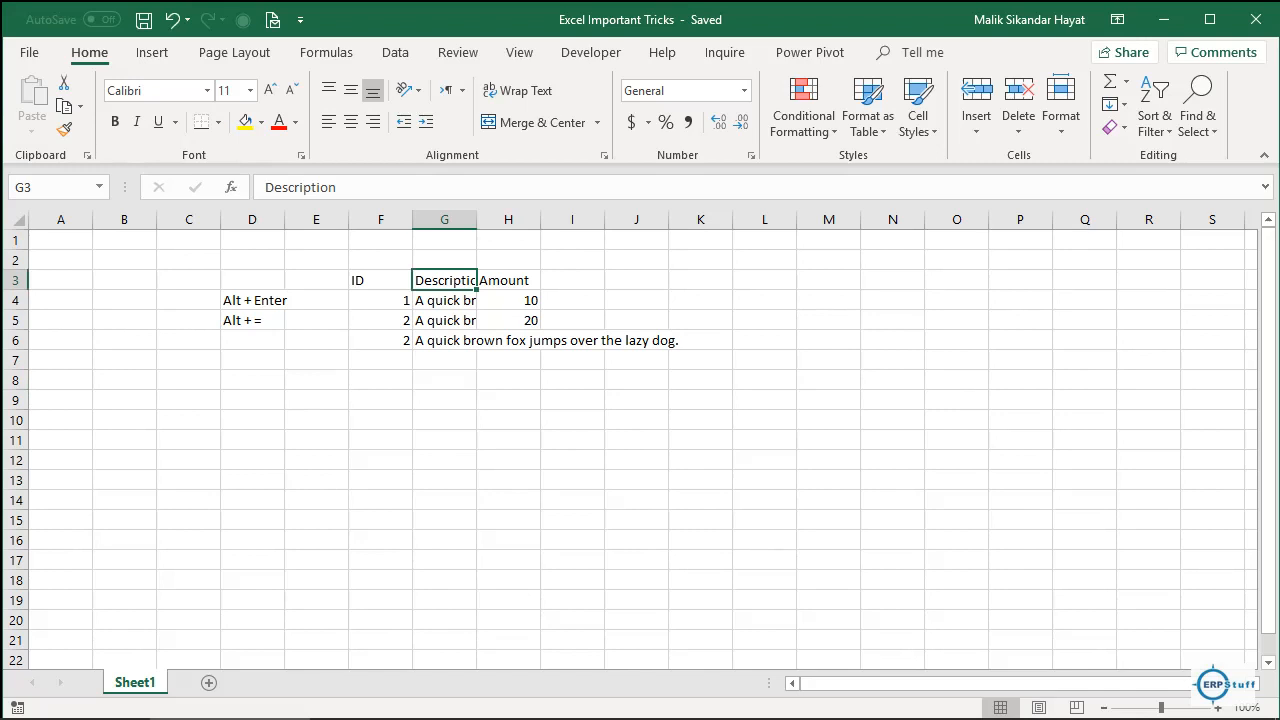
{"action": "key", "text": "alt+h"}
{"action": "key", "text": "o"}
{"action": "key", "text": "i"}
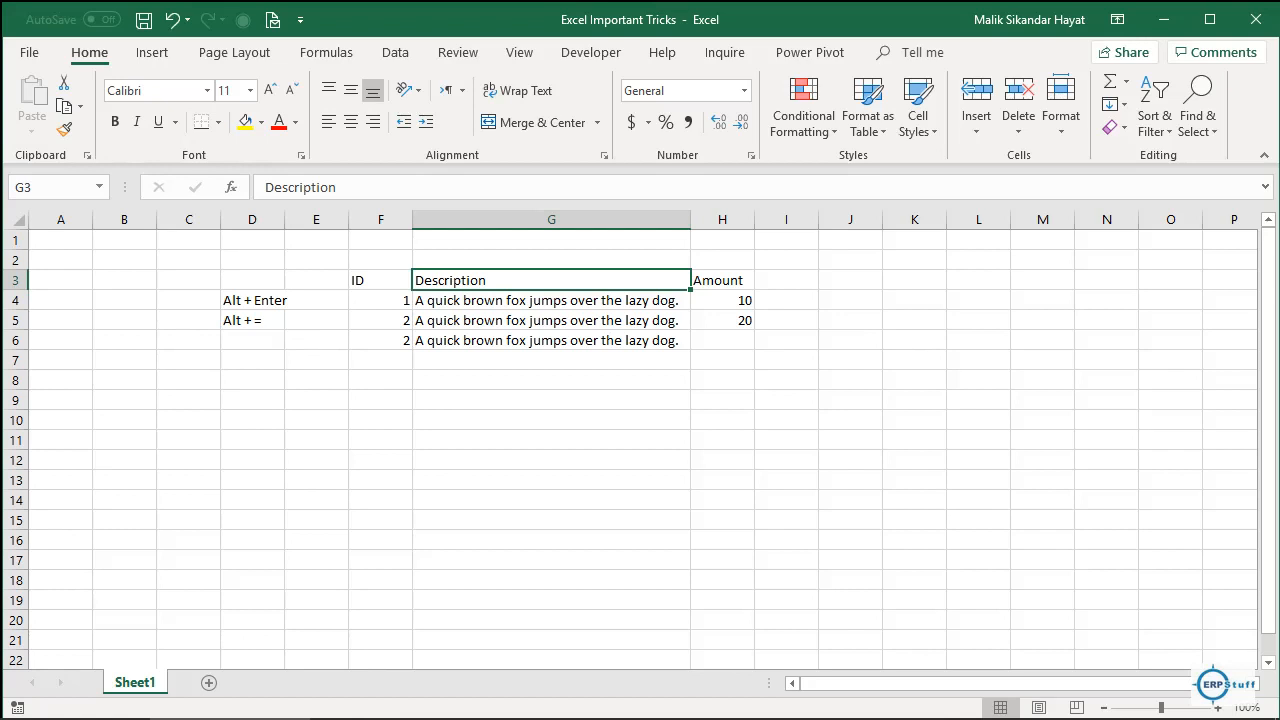
Step: Enter "All in one" in G7 and copy it down to cells G8:G17
{"action": "left_click", "coordinate": [551, 360]}
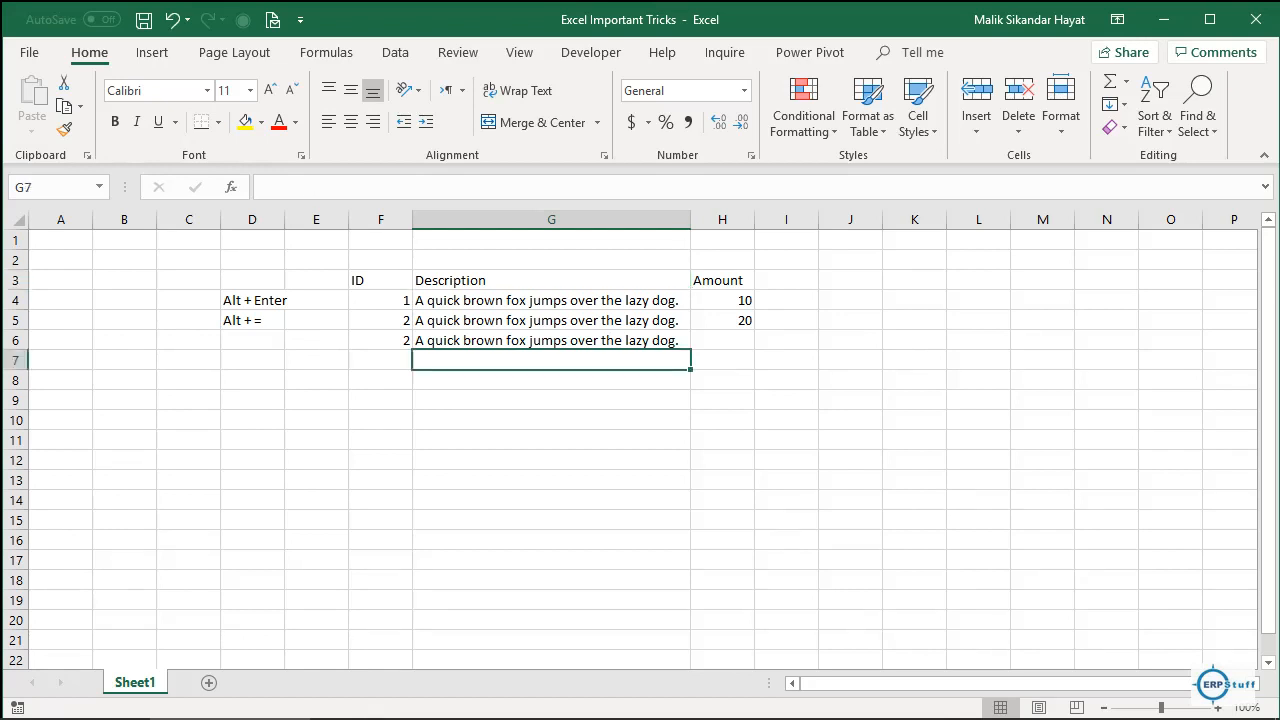
{"action": "type", "text": "All in one"}
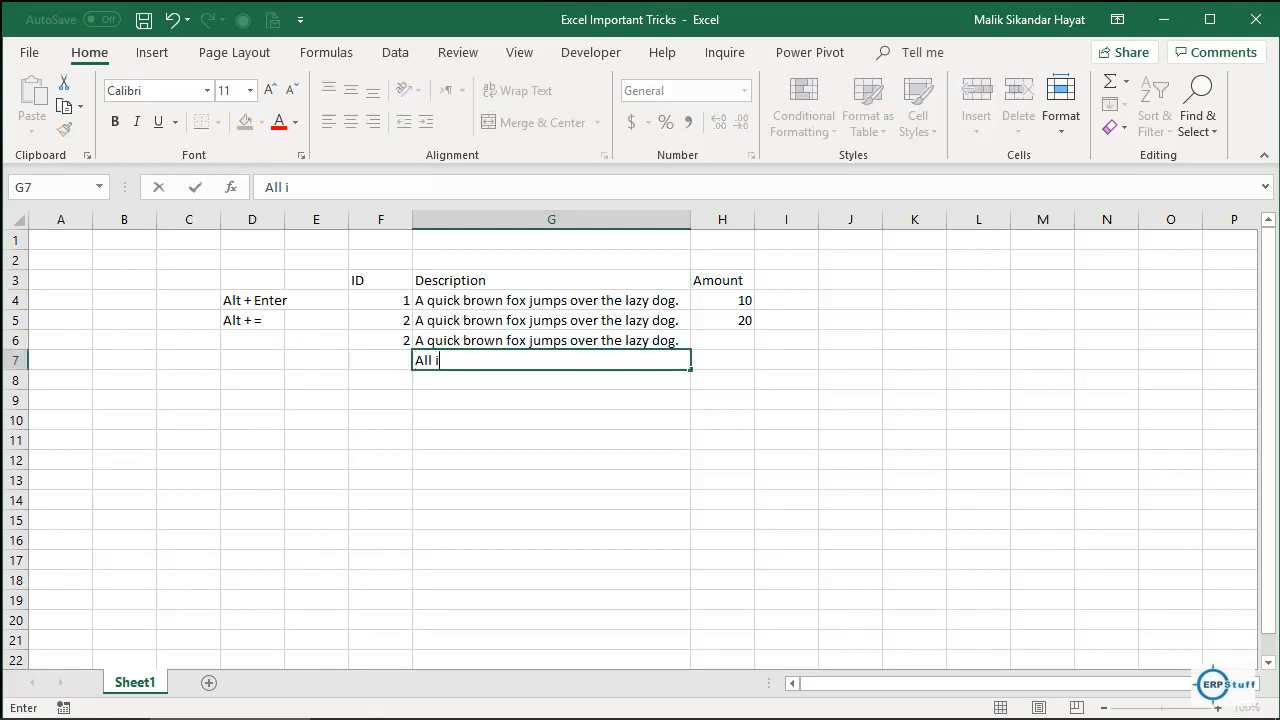
{"action": "key", "text": "Return"}
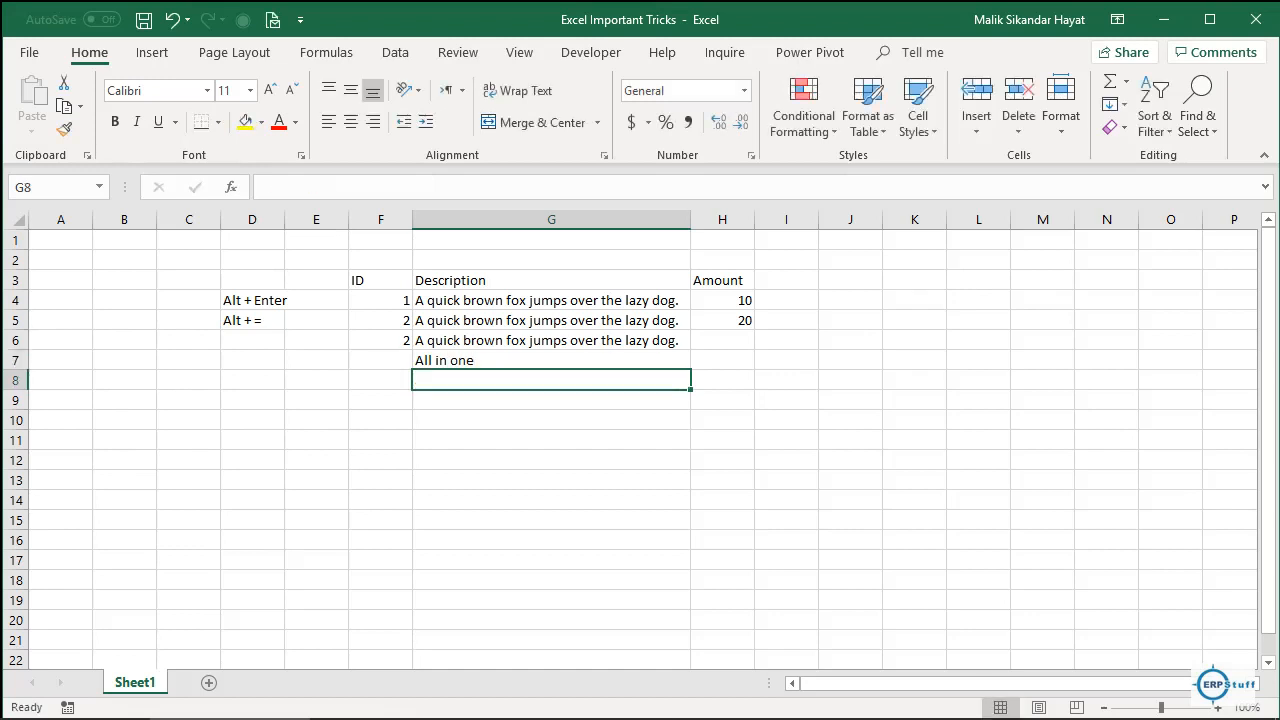
{"action": "left_click", "coordinate": [551, 360]}
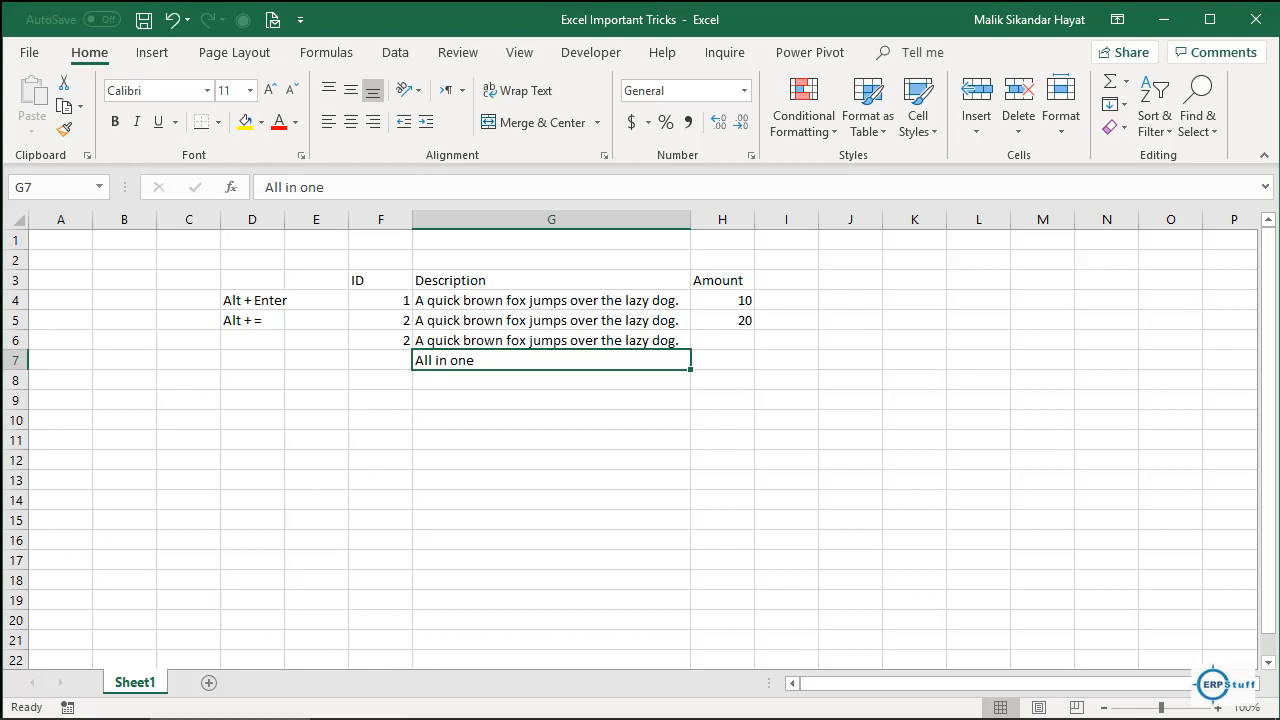
{"action": "key", "text": "ctrl+c"}
{"action": "left_click_drag", "start_coordinate": [551, 380], "coordinate": [551, 560]}
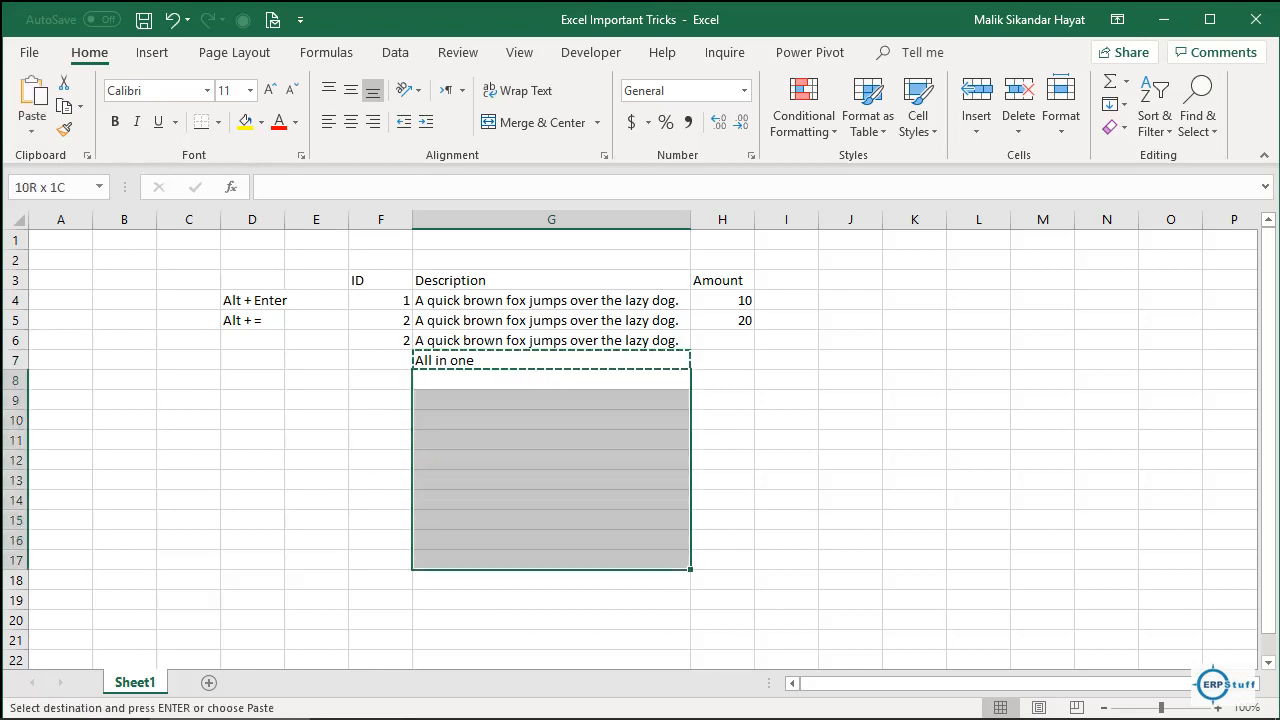
{"action": "key", "text": "ctrl+v"}
{"action": "key", "text": "Escape"}
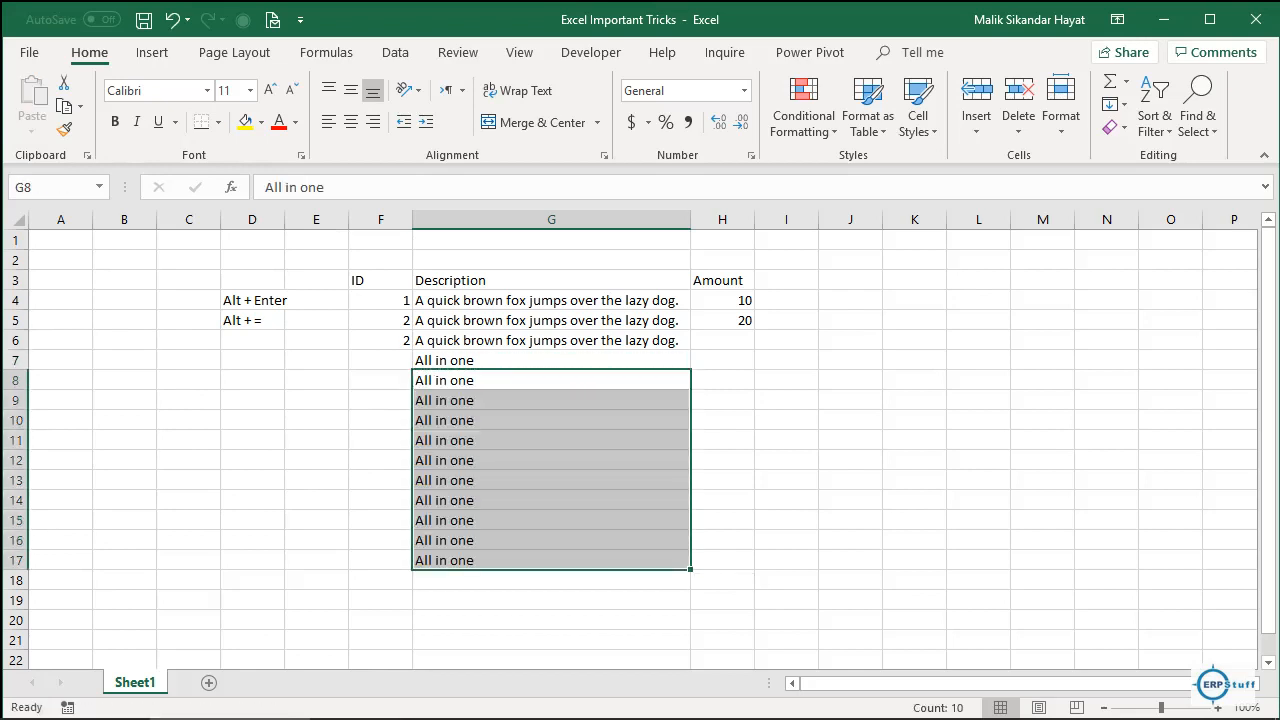
Step: Change the ID in F6 to 3 and fill the number series from F5:F6 down to F17
{"action": "key", "text": "Left"}
{"action": "key", "text": "Up"}
{"action": "key", "text": "Up"}
{"action": "key", "text": "Up"}
{"action": "key", "text": "Down"}
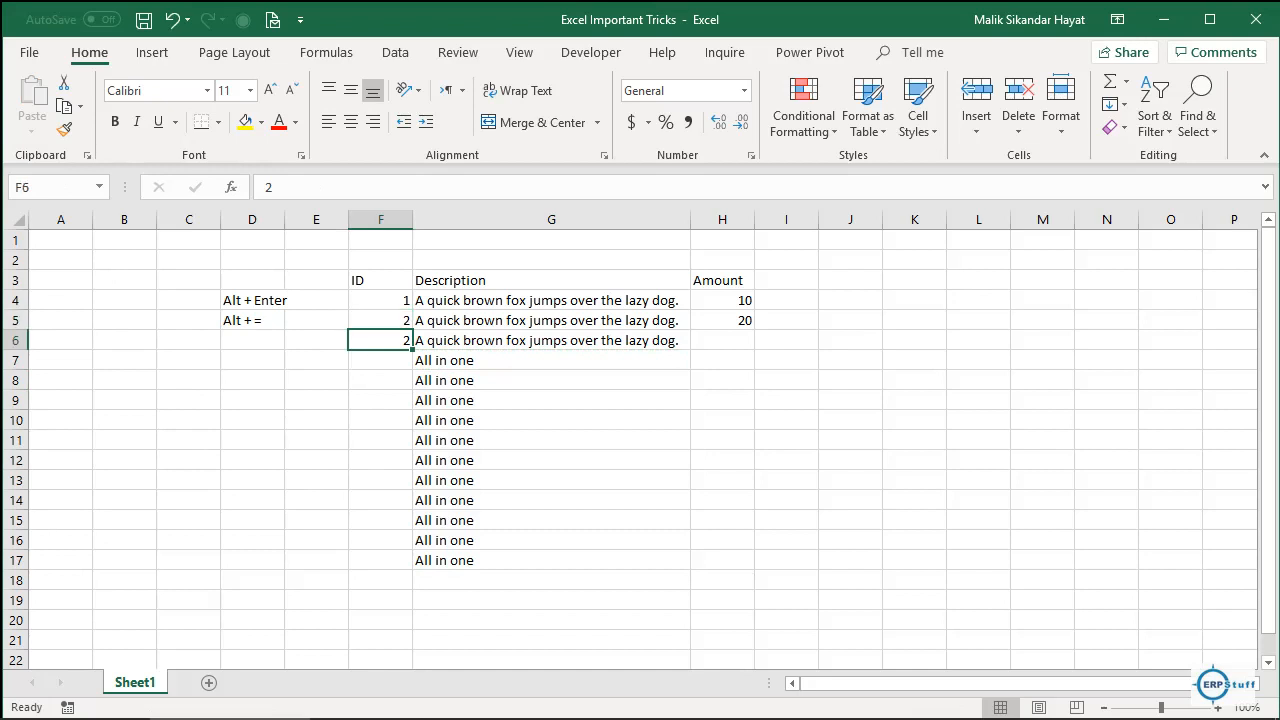
{"action": "type", "text": "3"}
{"action": "key", "text": "Up"}
{"action": "key", "text": "shift+Down"}
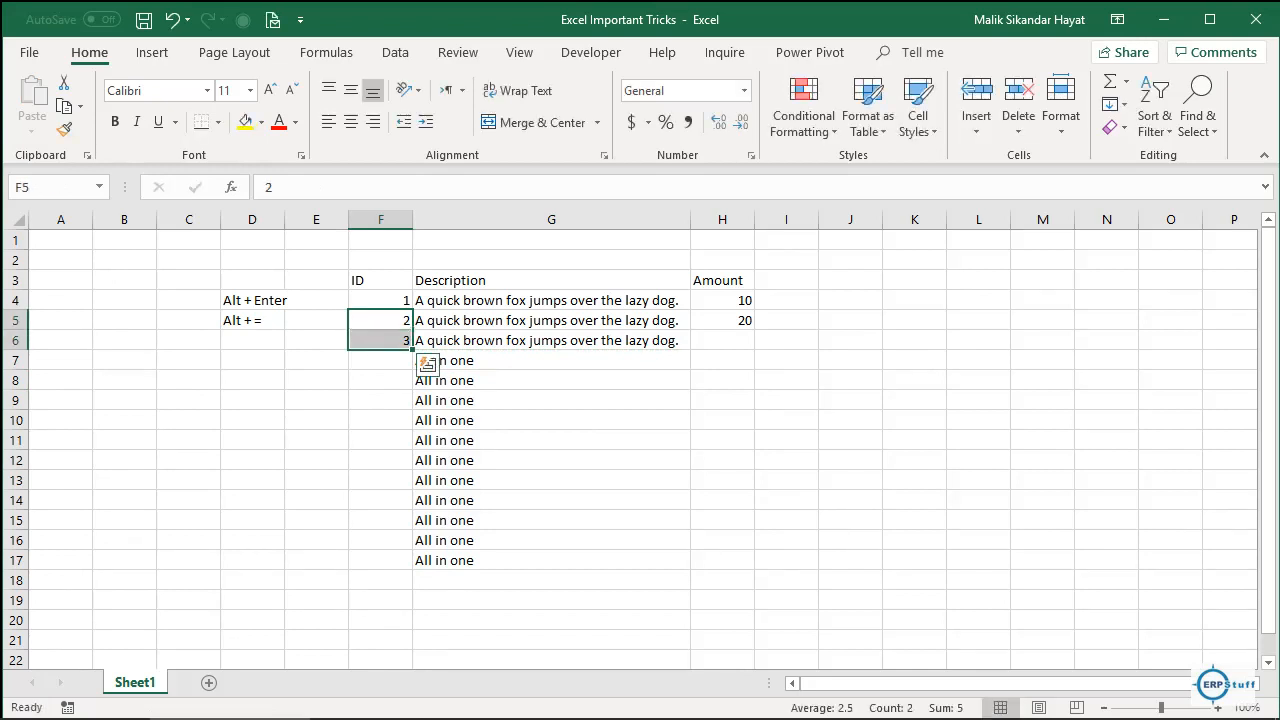
{"action": "double_click", "coordinate": [412, 350]}
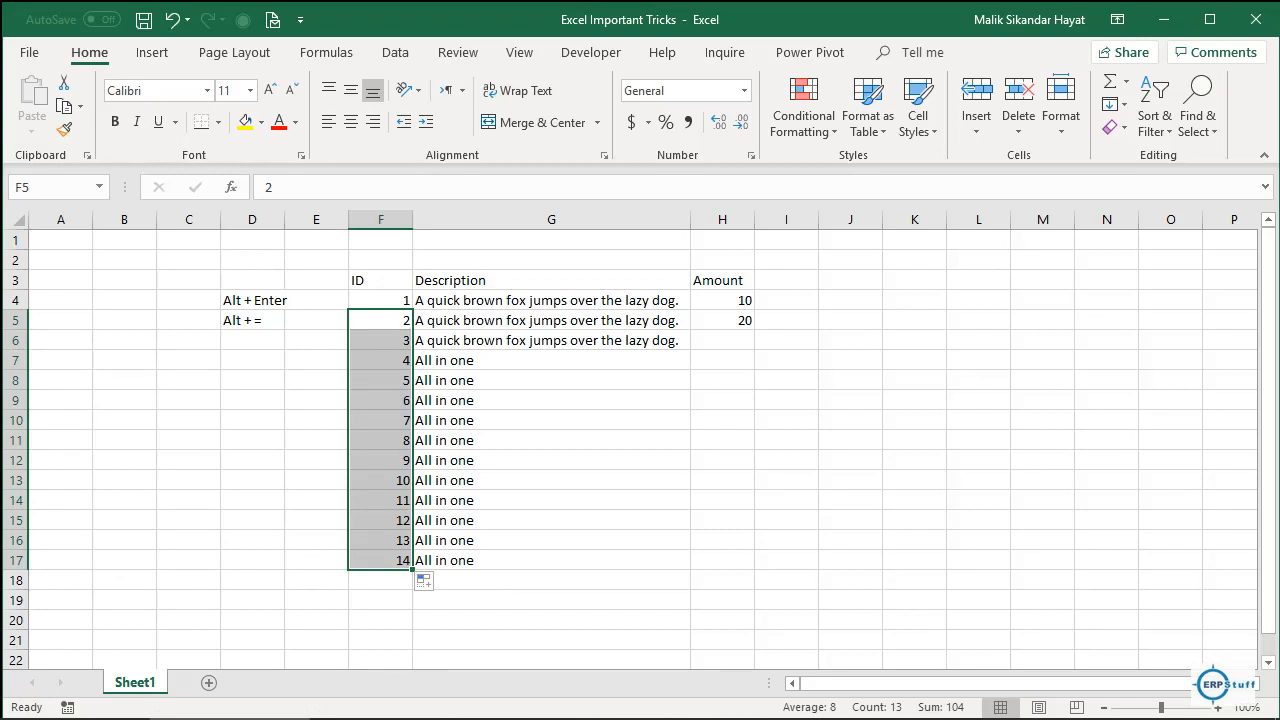
Step: Extend the Amount series from H4:H5 down to H17
{"action": "left_click", "coordinate": [722, 340]}
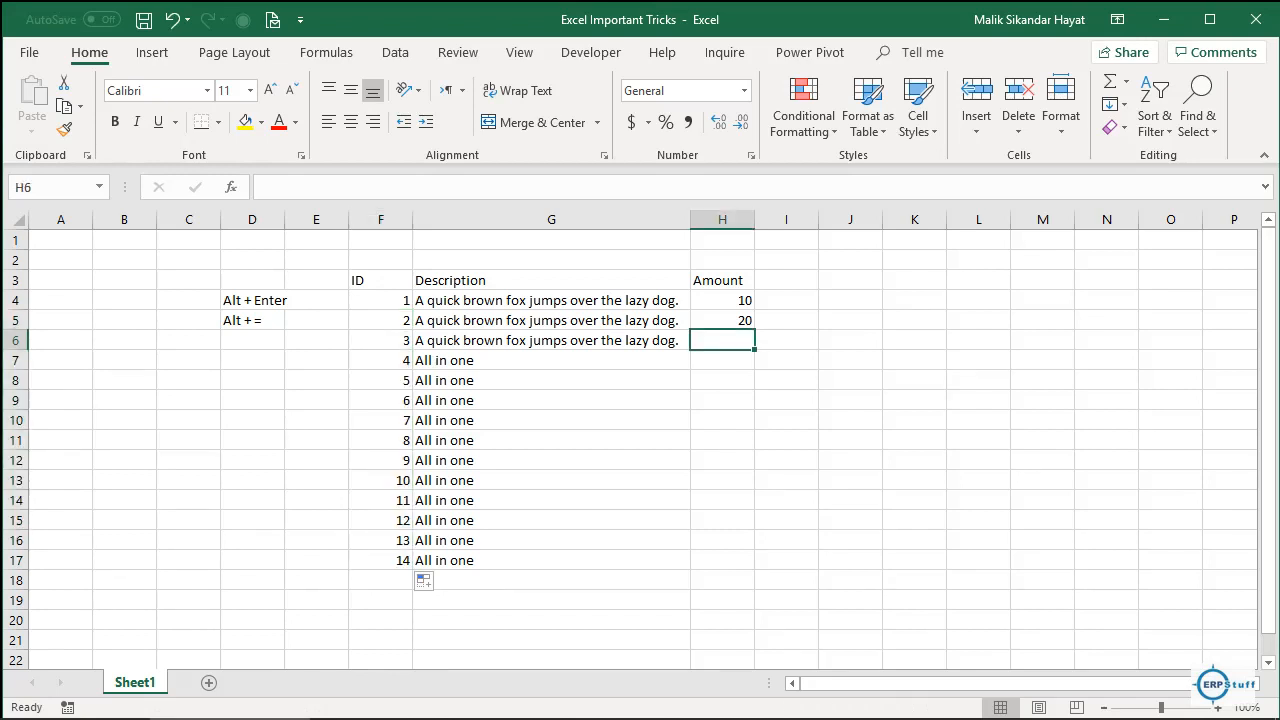
{"action": "left_click_drag", "start_coordinate": [722, 300], "coordinate": [722, 320]}
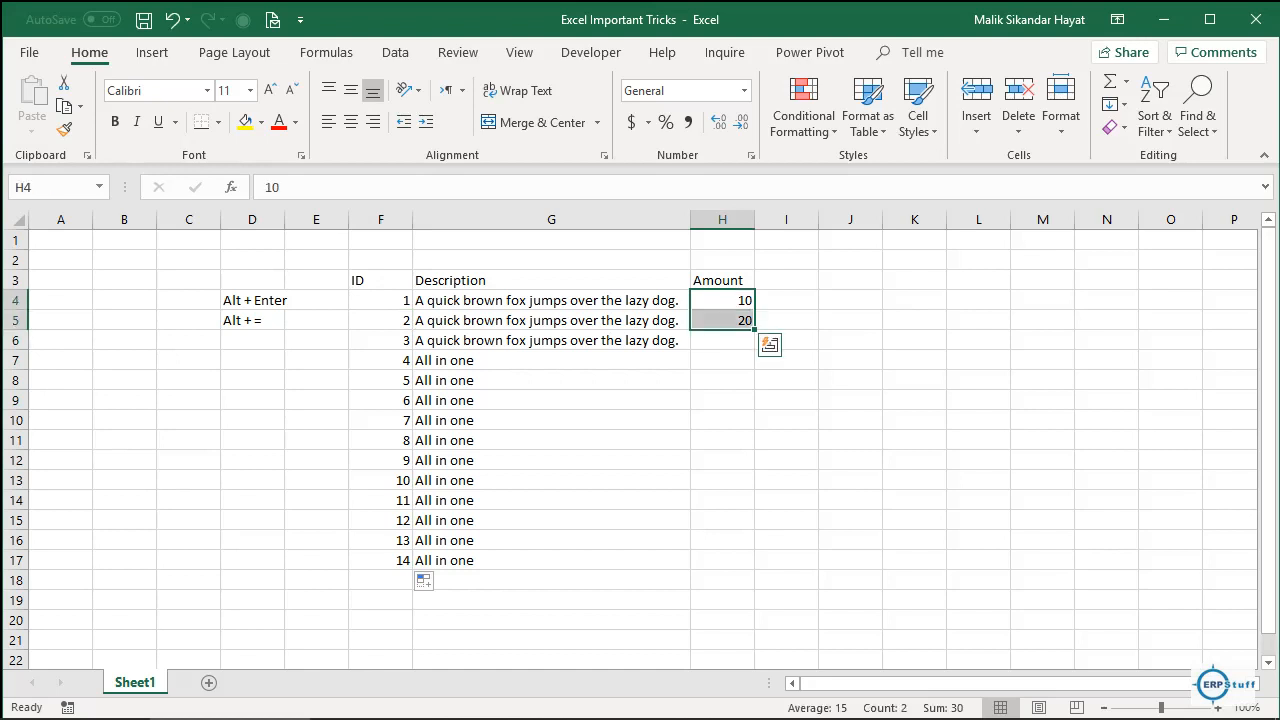
{"action": "left_click_drag", "start_coordinate": [754, 328], "coordinate": [755, 566]}
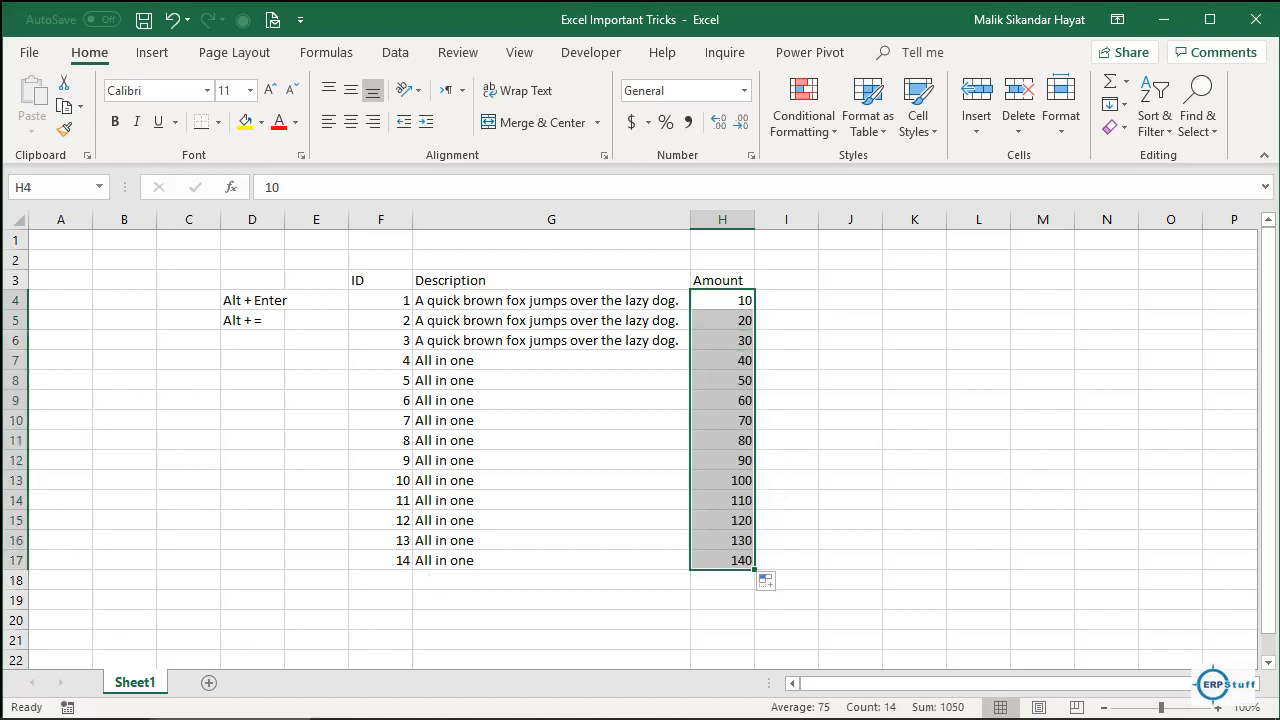
Step: Narrow column G to about the width of its Description heading, leaving the long sentences in G4:G6 cut off
{"action": "left_click", "coordinate": [551, 380]}
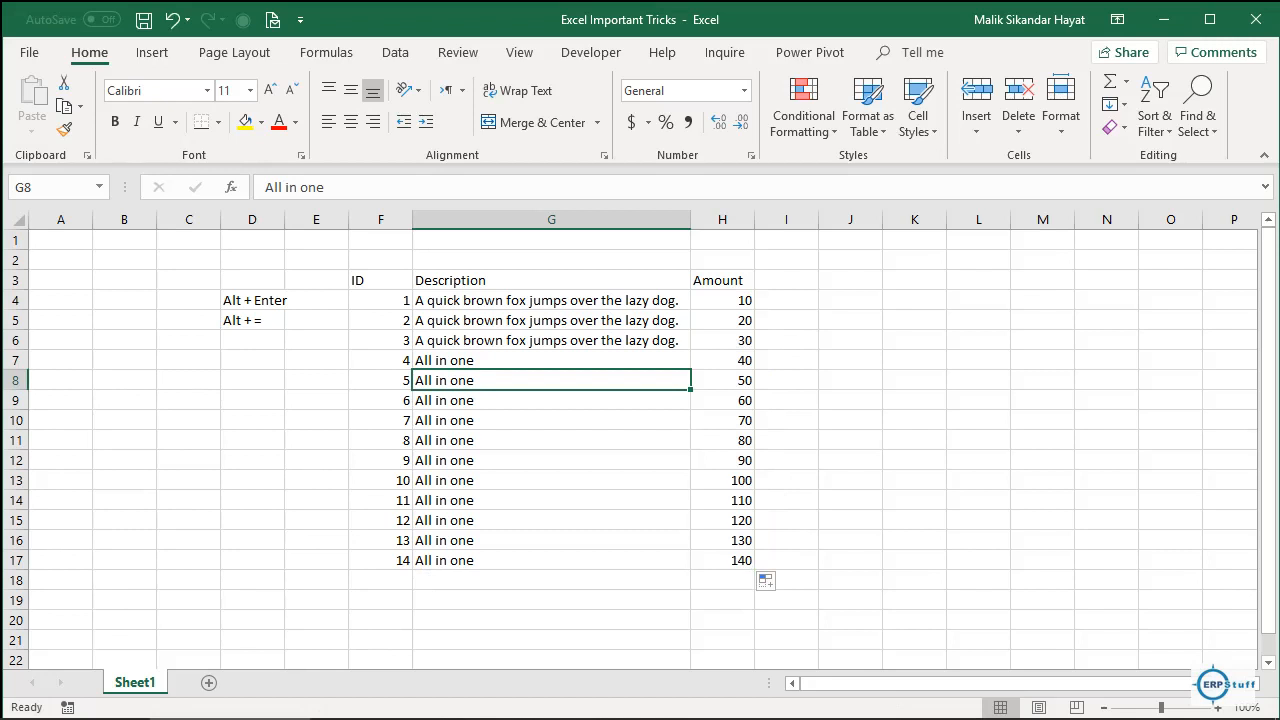
{"action": "left_click_drag", "start_coordinate": [551, 360], "coordinate": [551, 560]}
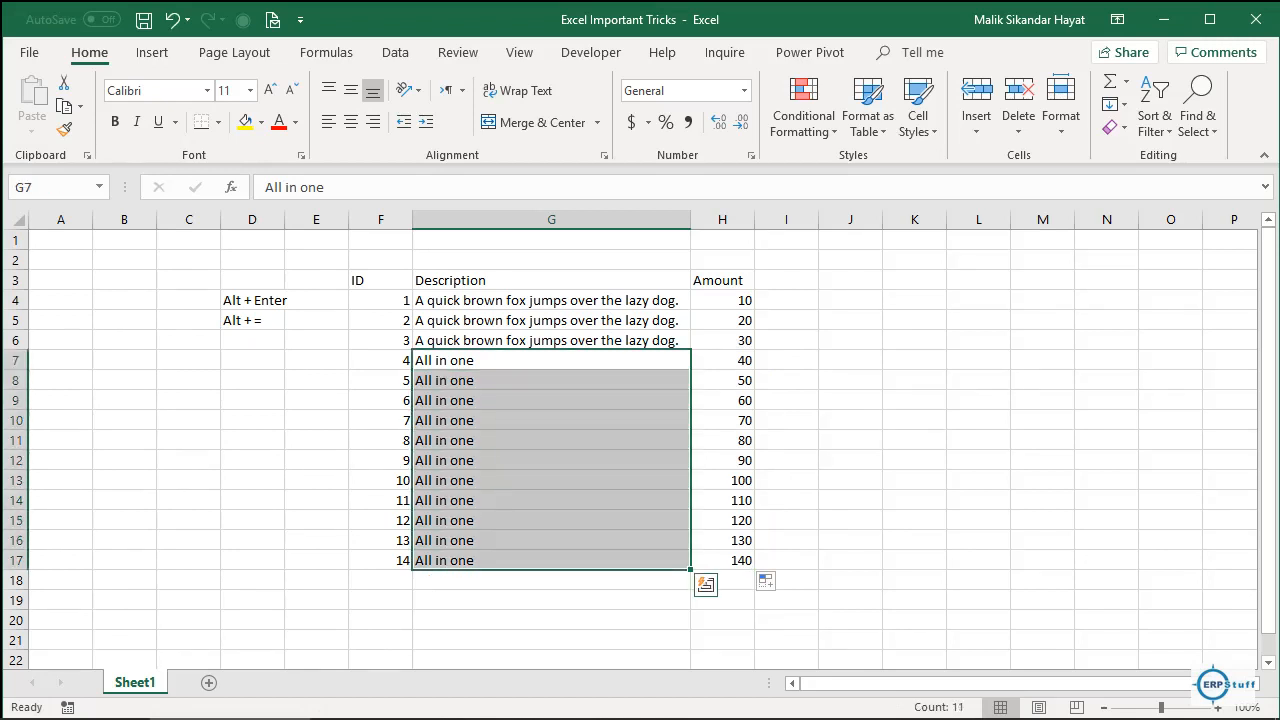
{"action": "left_click_drag", "start_coordinate": [551, 300], "coordinate": [551, 340]}
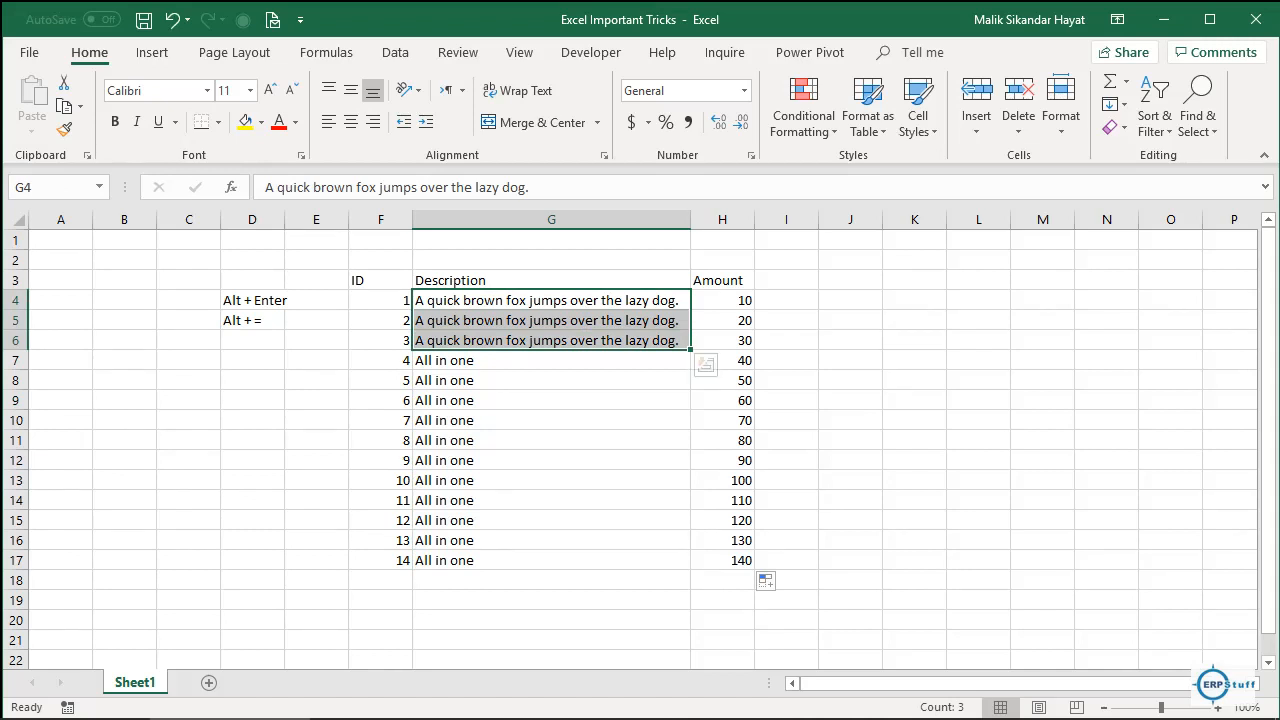
{"action": "left_click", "coordinate": [551, 260]}
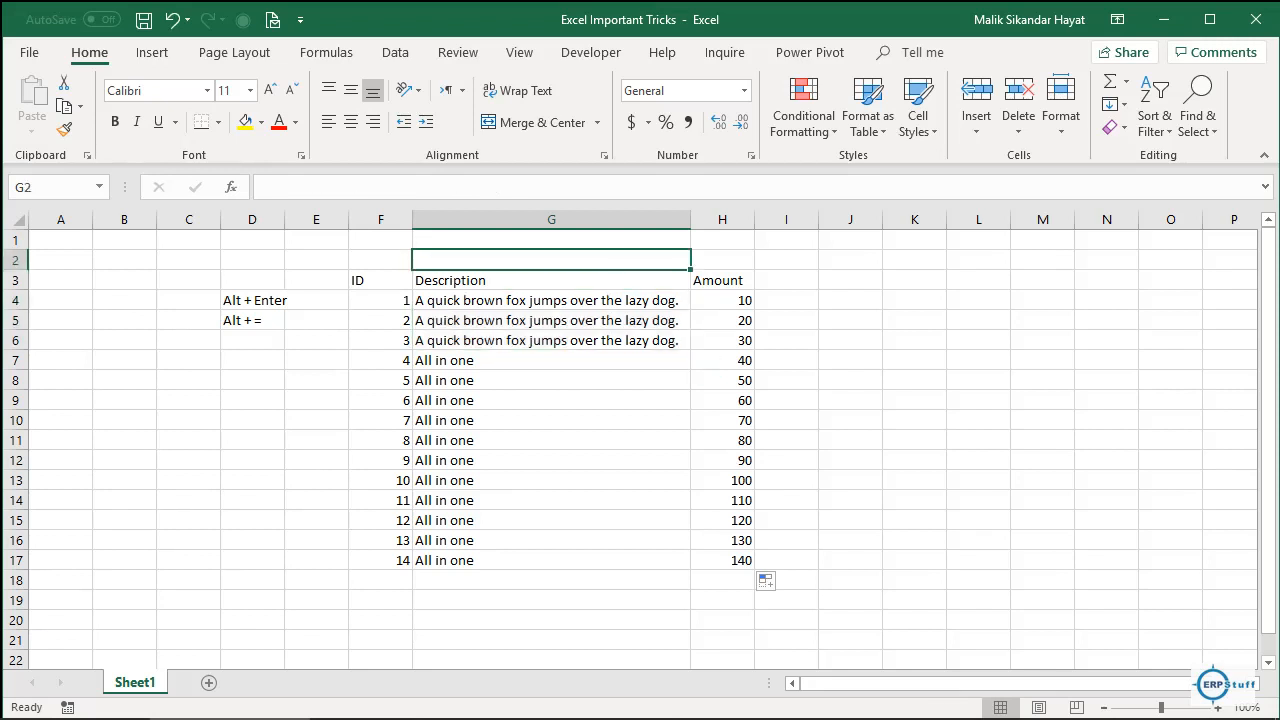
{"action": "left_click_drag", "start_coordinate": [690, 219], "coordinate": [491, 219]}
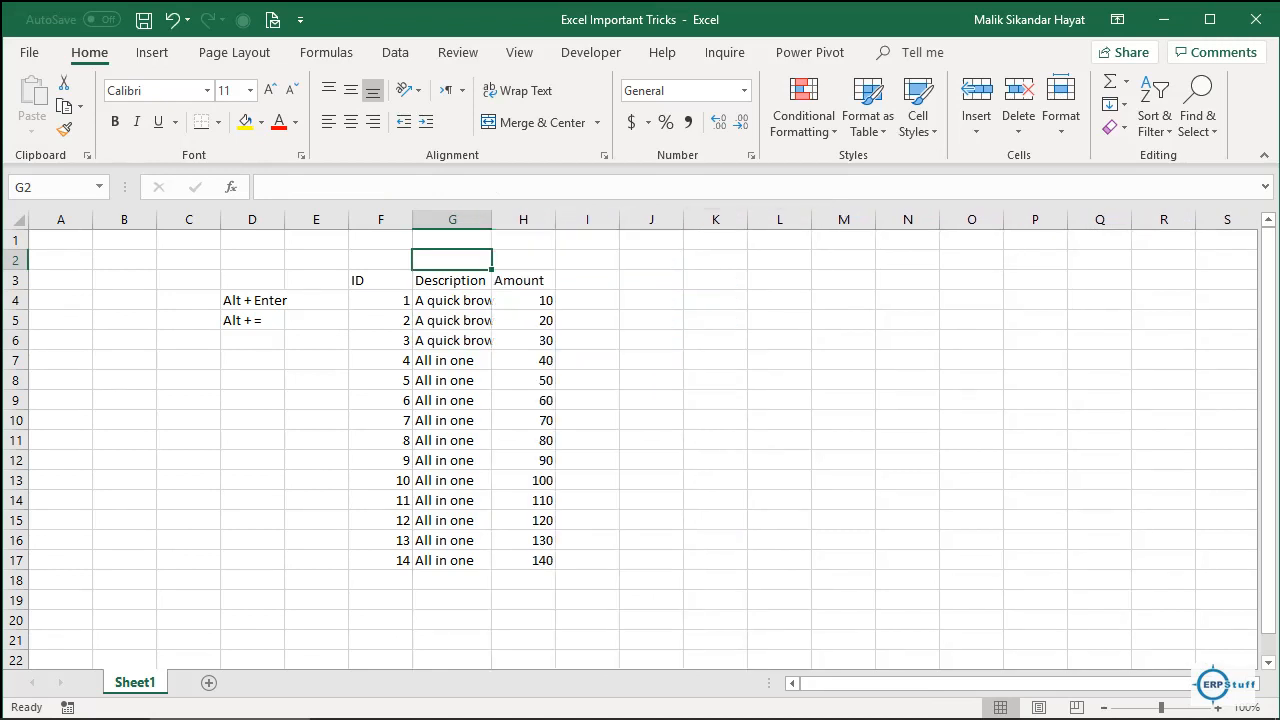
Step: Compare the cut-off description in G4 with its neighbouring Amount cell H4
{"action": "left_click", "coordinate": [452, 280]}
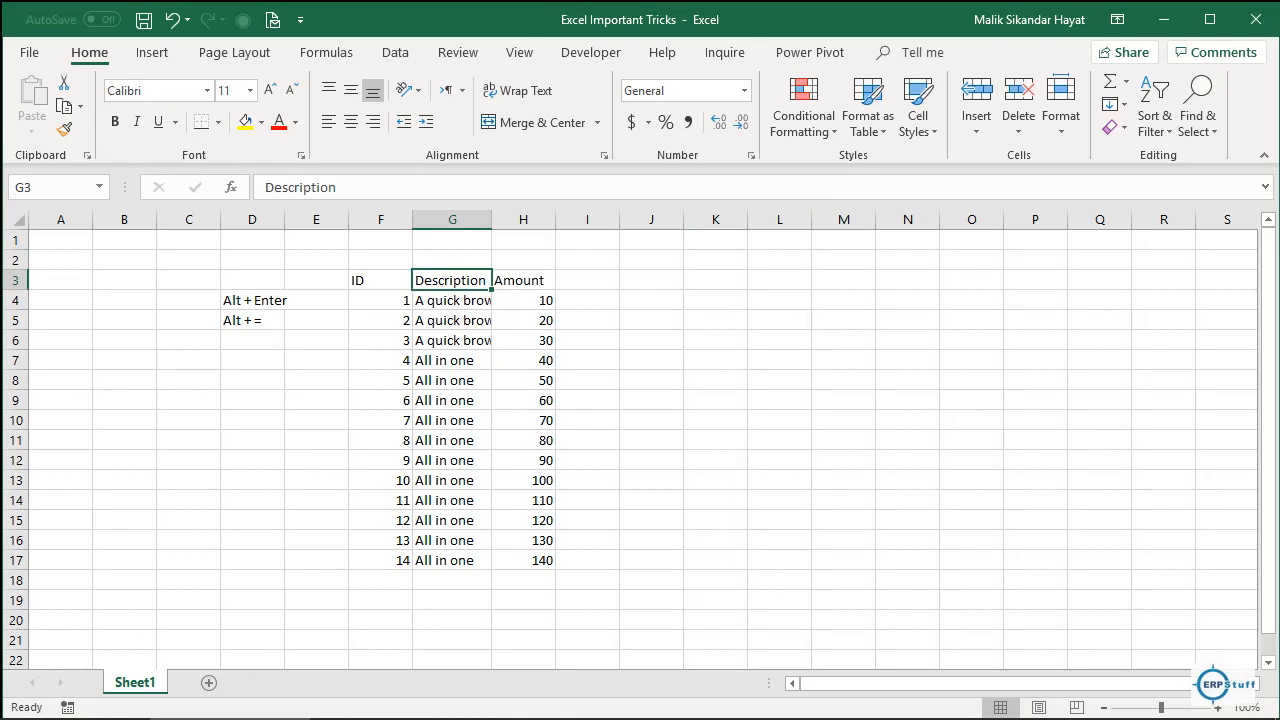
{"action": "left_click", "coordinate": [452, 300]}
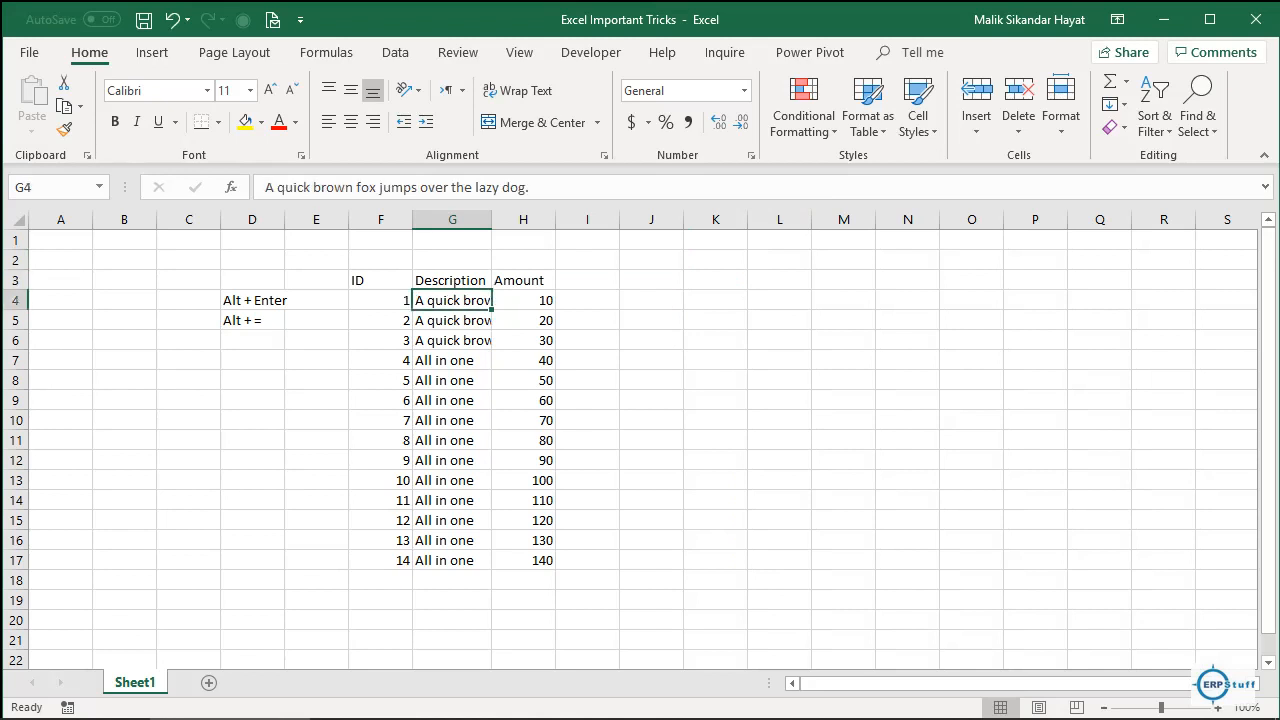
{"action": "left_click", "coordinate": [523, 300]}
{"action": "left_click", "coordinate": [452, 300]}
{"action": "left_click", "coordinate": [523, 300]}
{"action": "left_click", "coordinate": [452, 300]}
{"action": "left_click", "coordinate": [523, 300]}
{"action": "left_click", "coordinate": [452, 300]}
{"action": "left_click", "coordinate": [523, 300]}
Step: Clear the Amount value in H6
{"action": "key", "text": "Down"}
{"action": "key", "text": "Down"}
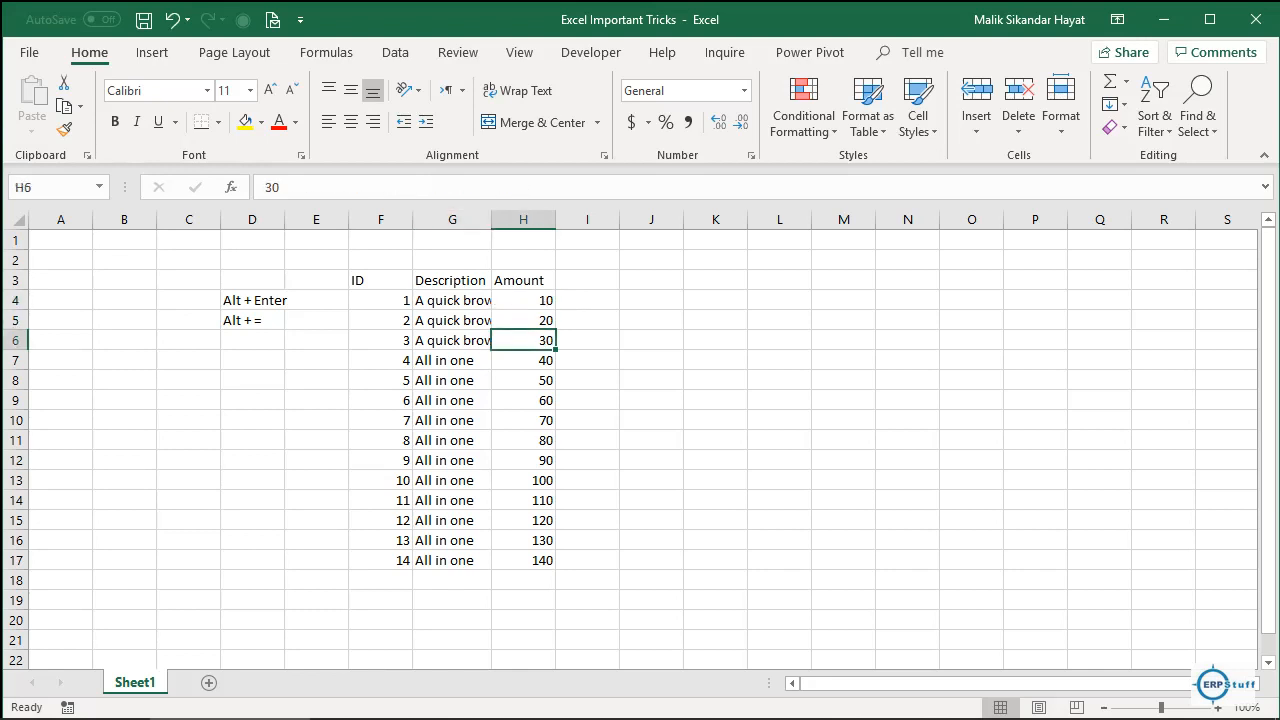
{"action": "key", "text": "Delete"}
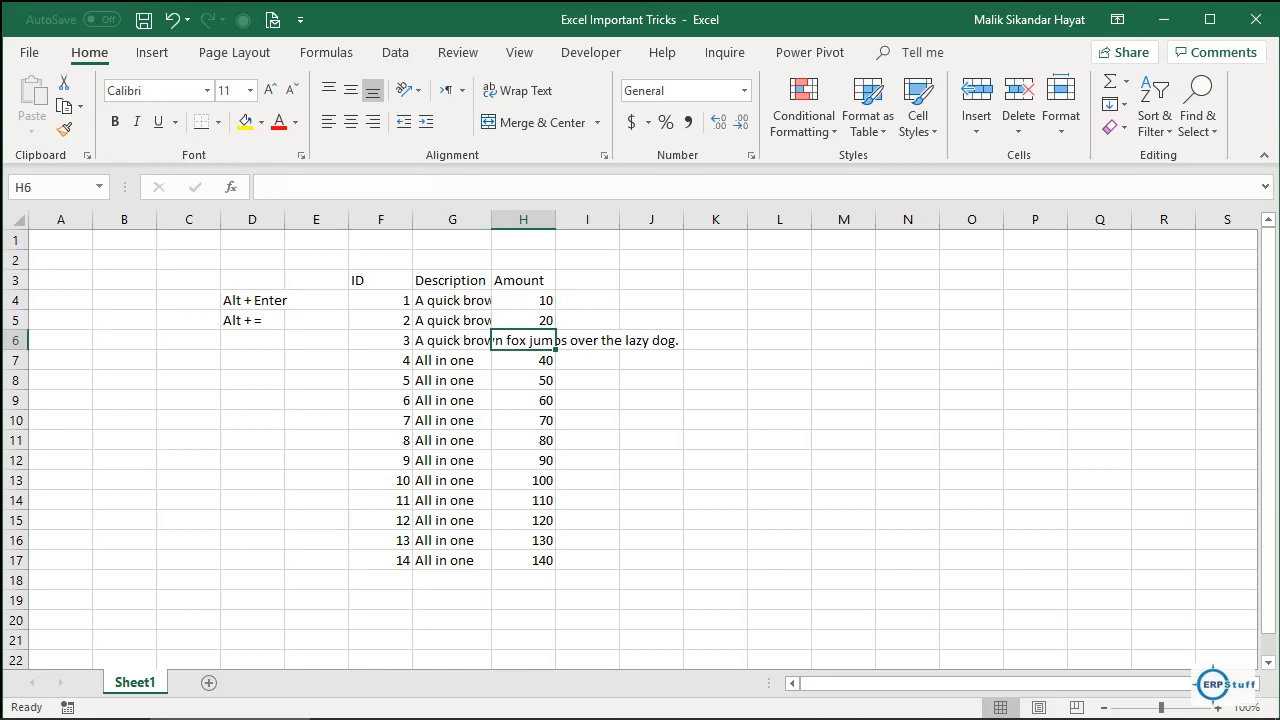
Step: Examine how the description in G6 displays beside the empty H6, compared with the entries down to G17
{"action": "left_click", "coordinate": [452, 340]}
{"action": "left_click", "coordinate": [380, 340]}
{"action": "left_click", "coordinate": [452, 340]}
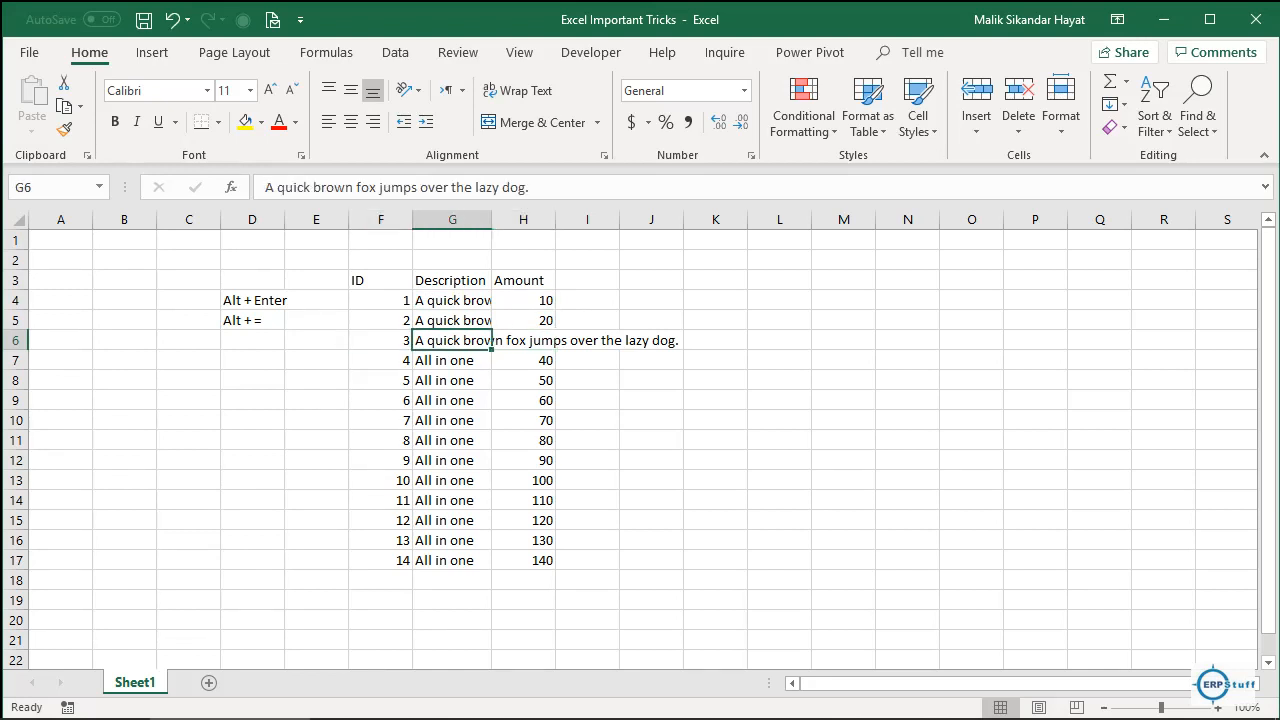
{"action": "key", "text": "Down"}
{"action": "key", "text": "Down"}
{"action": "key", "text": "Down"}
{"action": "key", "text": "Down"}
{"action": "key", "text": "Down"}
{"action": "key", "text": "Down"}
{"action": "key", "text": "Down"}
{"action": "key", "text": "Down"}
{"action": "key", "text": "Down"}
{"action": "key", "text": "Down"}
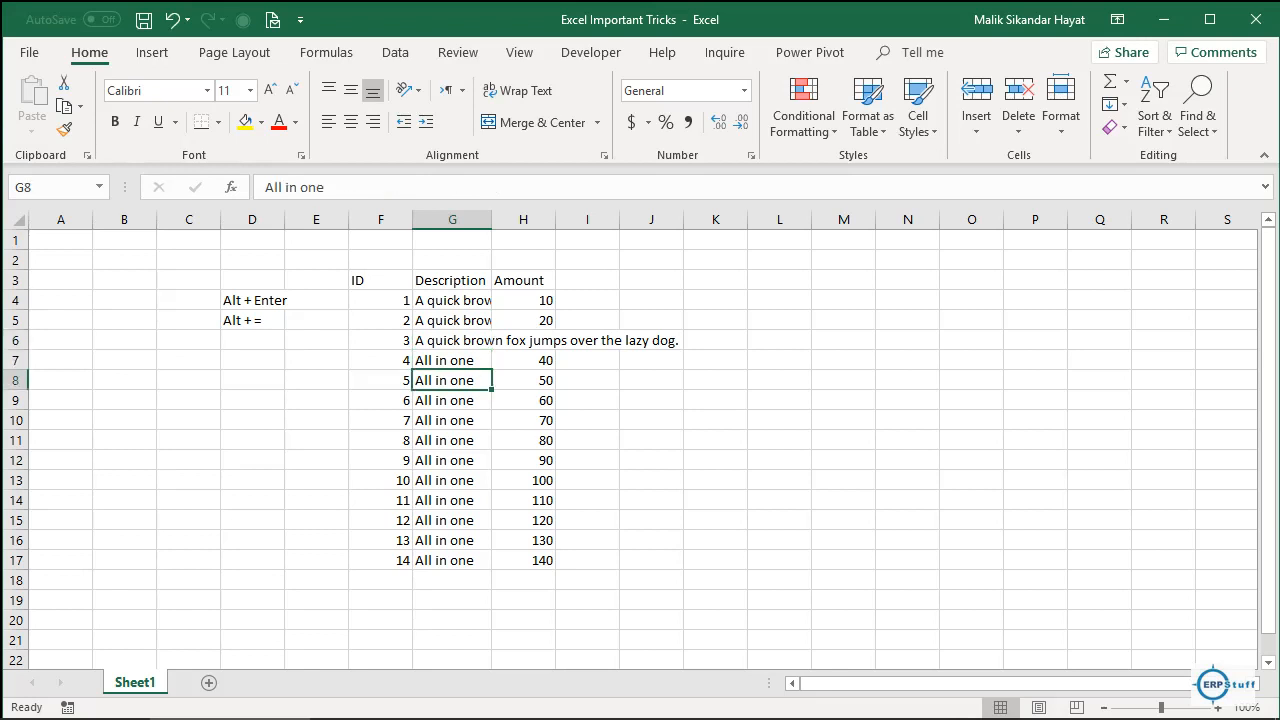
{"action": "key", "text": "Down"}
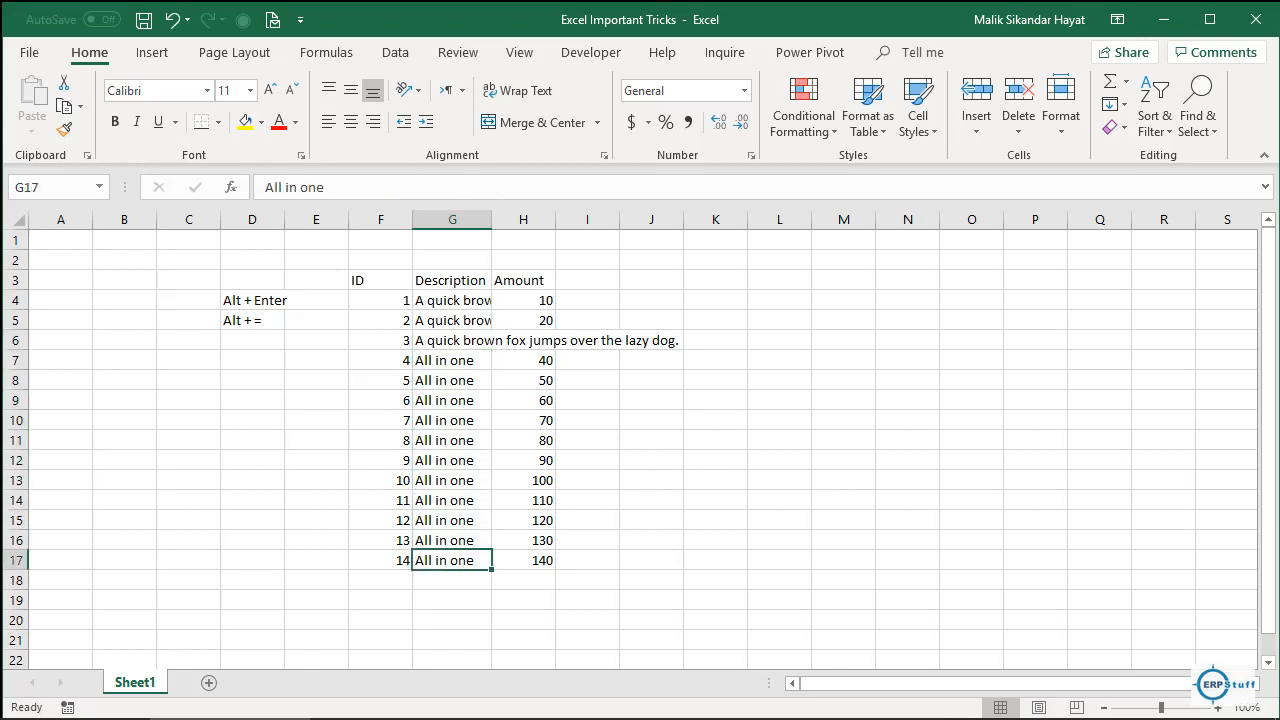
{"action": "key", "text": "Up"}
{"action": "key", "text": "Up"}
{"action": "key", "text": "Up"}
{"action": "key", "text": "Up"}
{"action": "key", "text": "Up"}
{"action": "key", "text": "Up"}
{"action": "key", "text": "Up"}
{"action": "key", "text": "Up"}
{"action": "key", "text": "Up"}
{"action": "key", "text": "Up"}
{"action": "key", "text": "Up"}
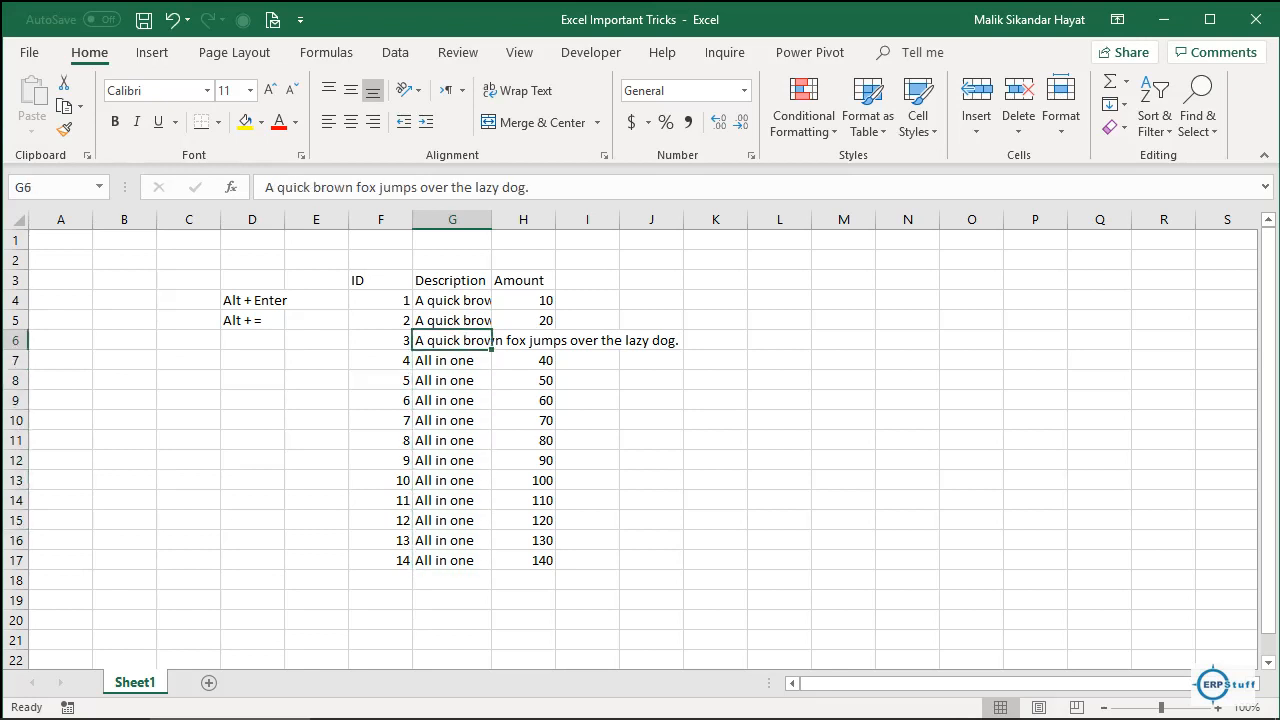
{"action": "key", "text": "Right"}
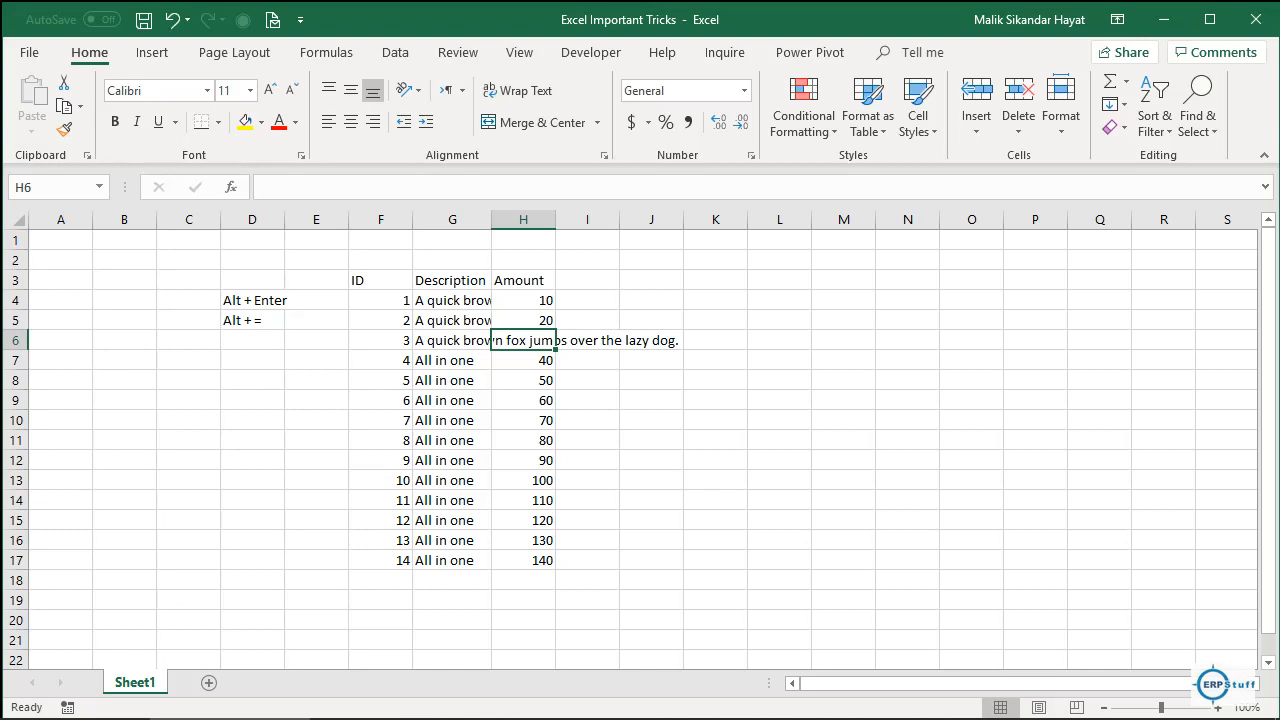
Step: Apply Wrap Text to the Description cells G4:G17
{"action": "key", "text": "Up"}
{"action": "key", "text": "Up"}
{"action": "key", "text": "Left"}
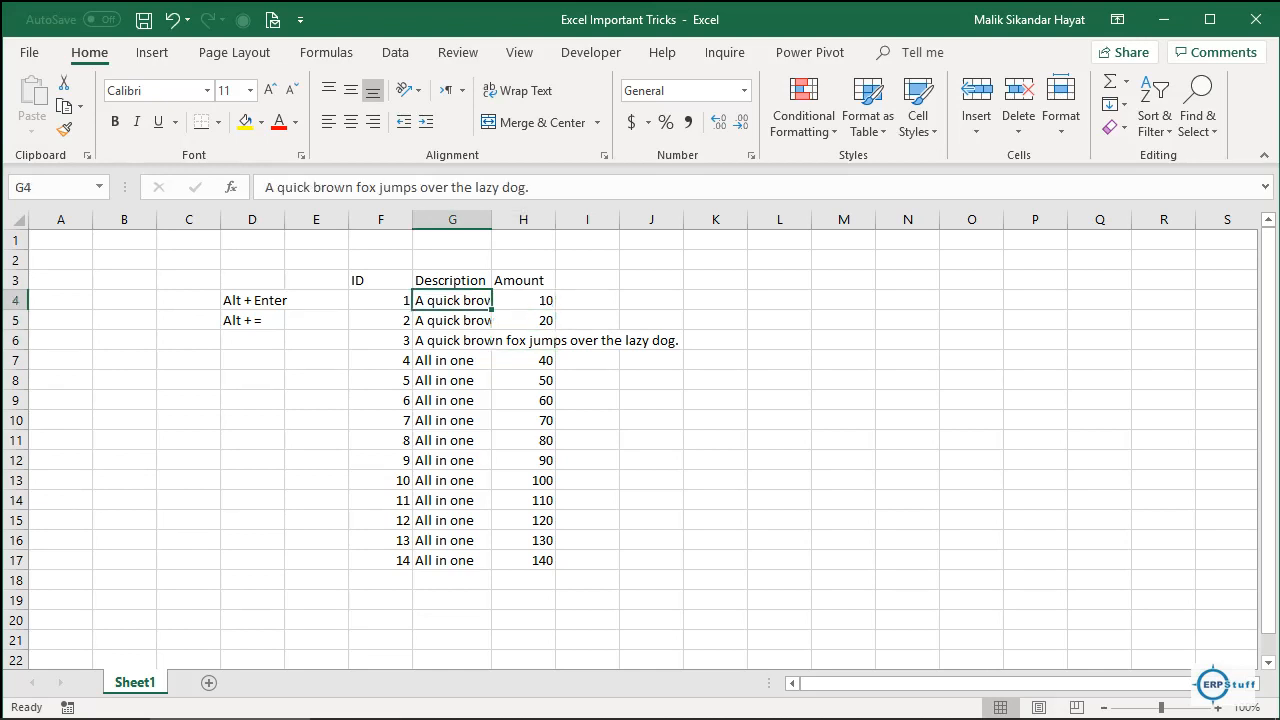
{"action": "key", "text": "shift+Down"}
{"action": "key", "text": "shift+Down"}
{"action": "key", "text": "shift+Down"}
{"action": "key", "text": "shift+Down"}
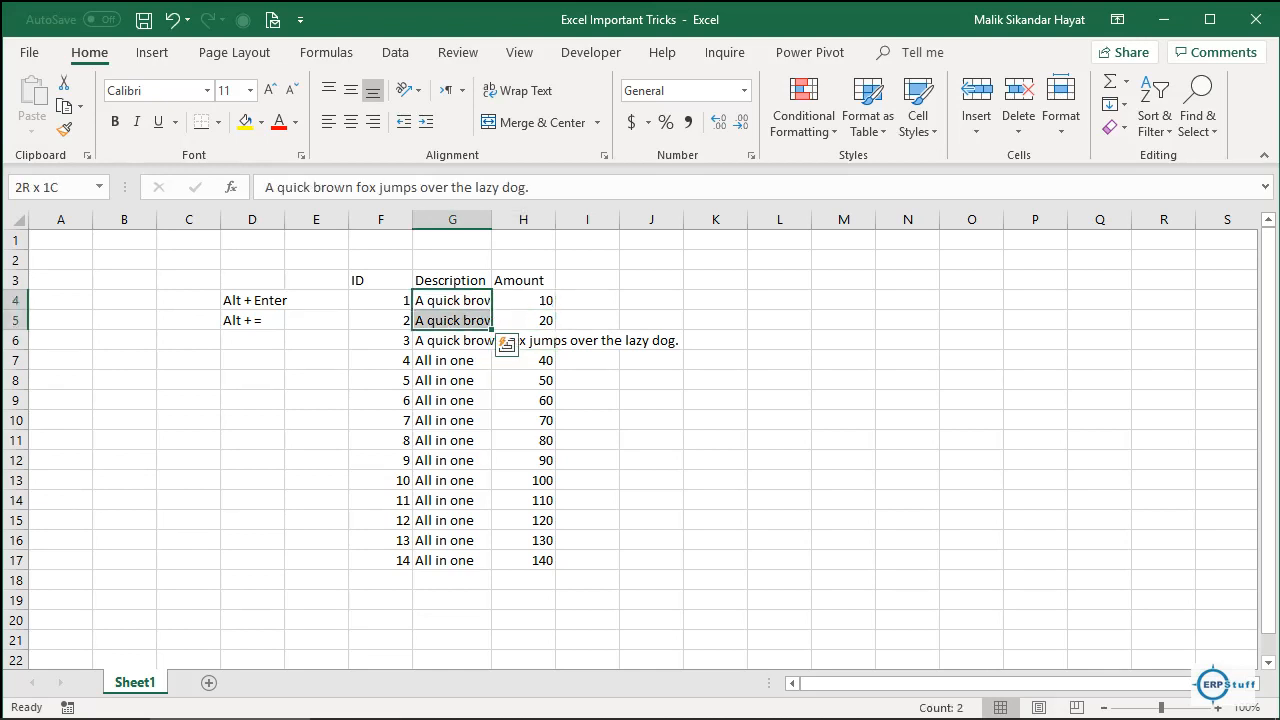
{"action": "key", "text": "ctrl+shift+Down"}
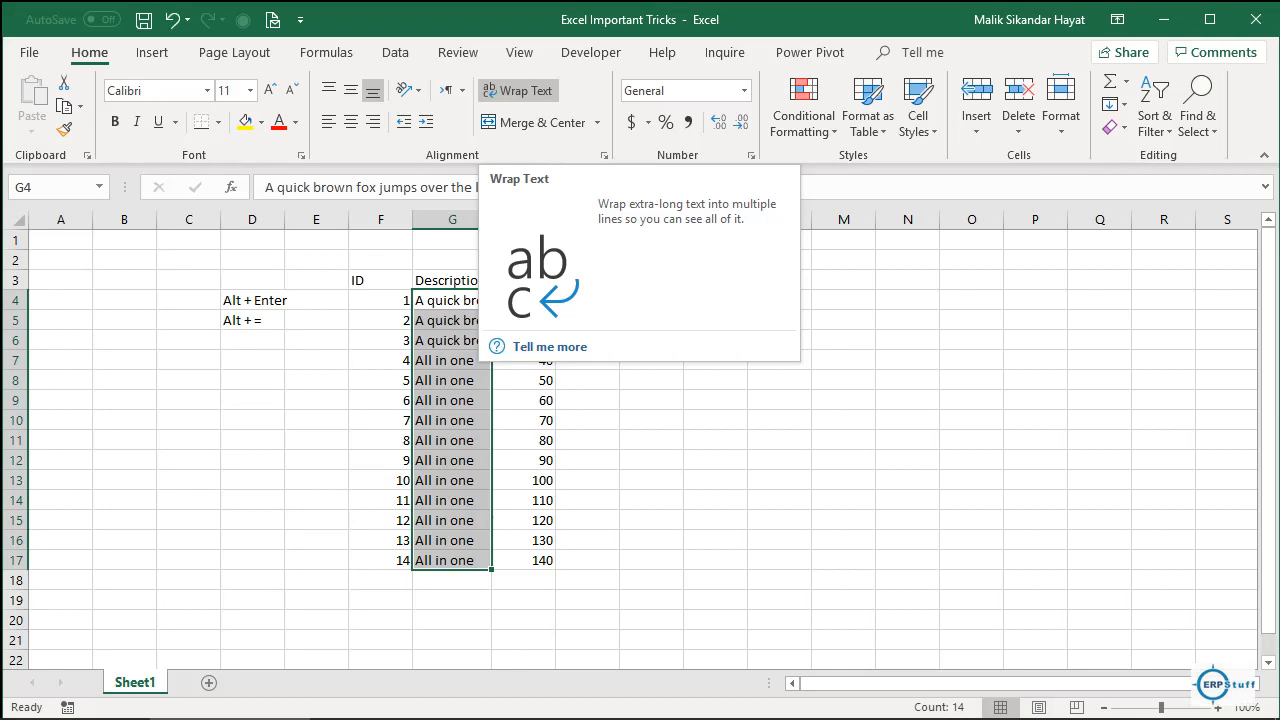
{"action": "left_click", "coordinate": [515, 90]}
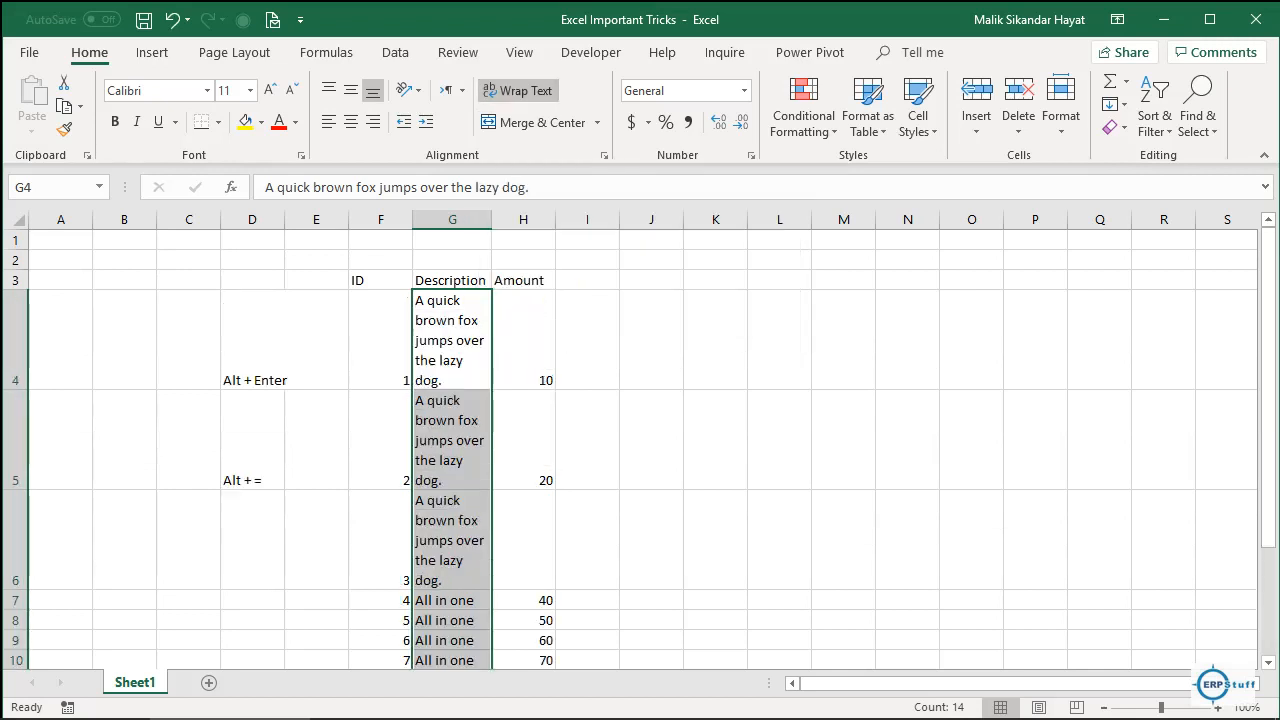
{"action": "left_click", "coordinate": [380, 340]}
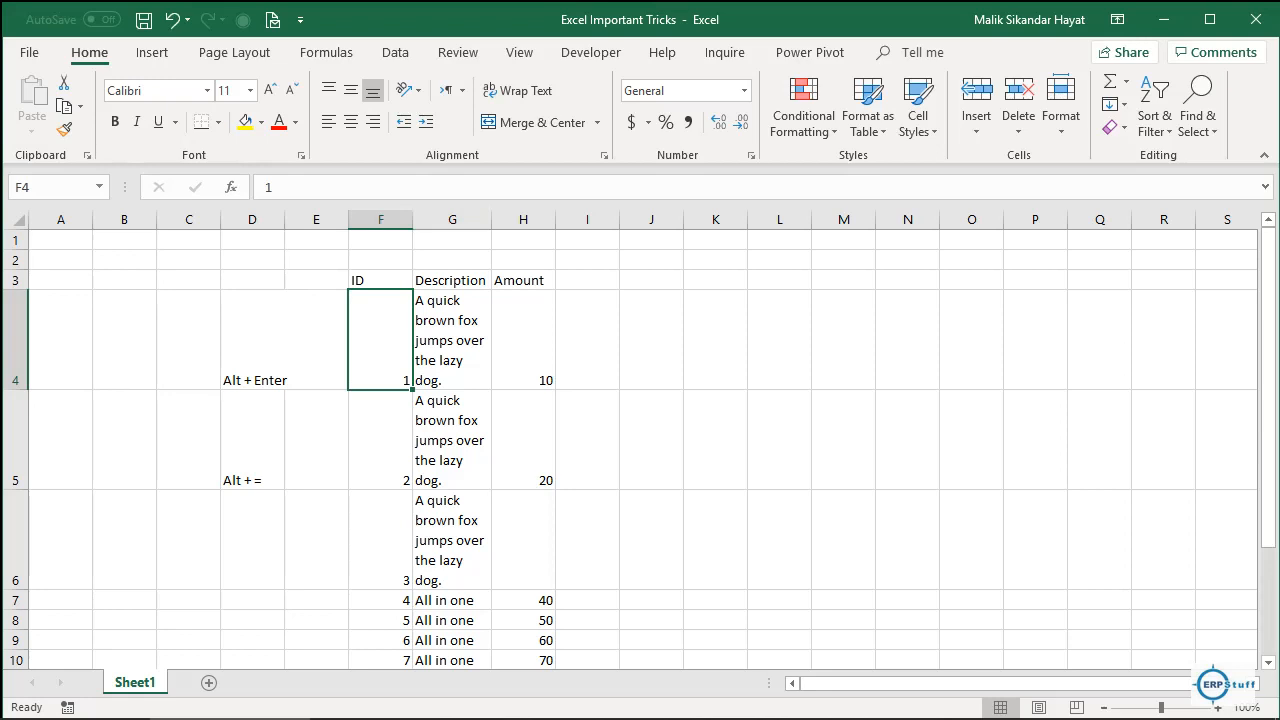
Step: Widen the Description column G and fit the row heights of the whole sheet to the wrapped text
{"action": "left_click_drag", "start_coordinate": [491, 219], "coordinate": [525, 219]}
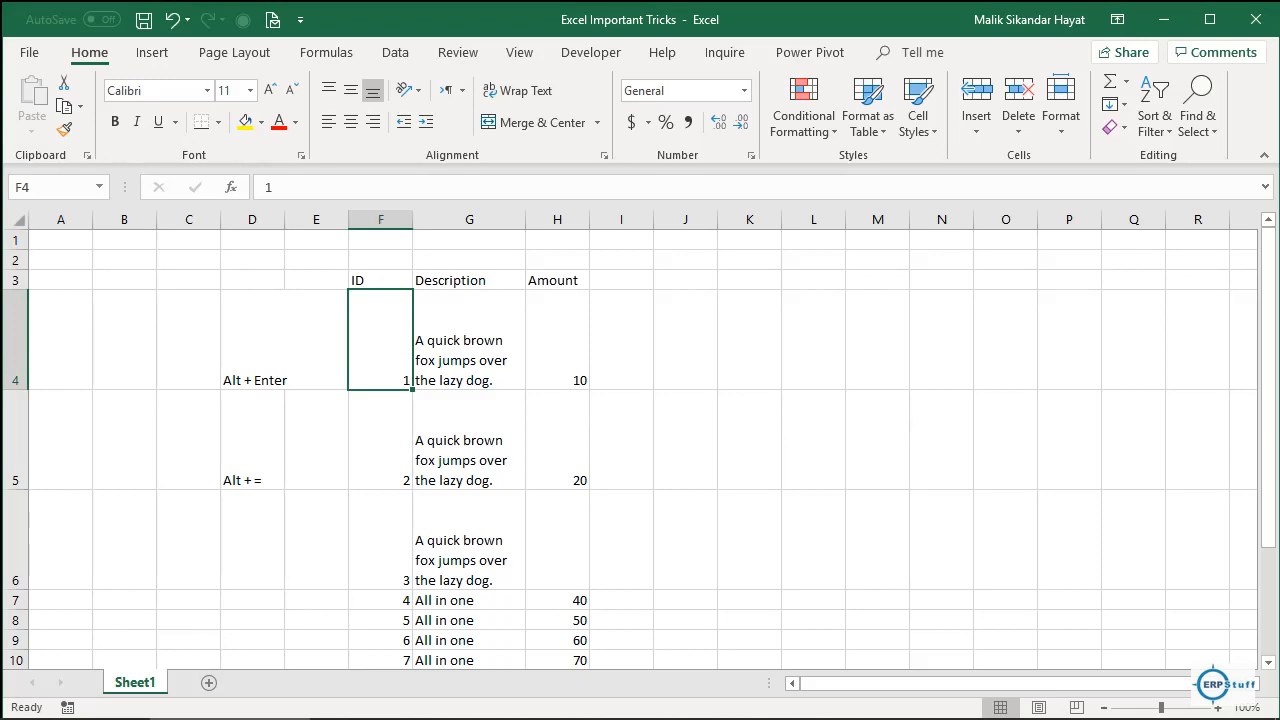
{"action": "left_click", "coordinate": [18, 220]}
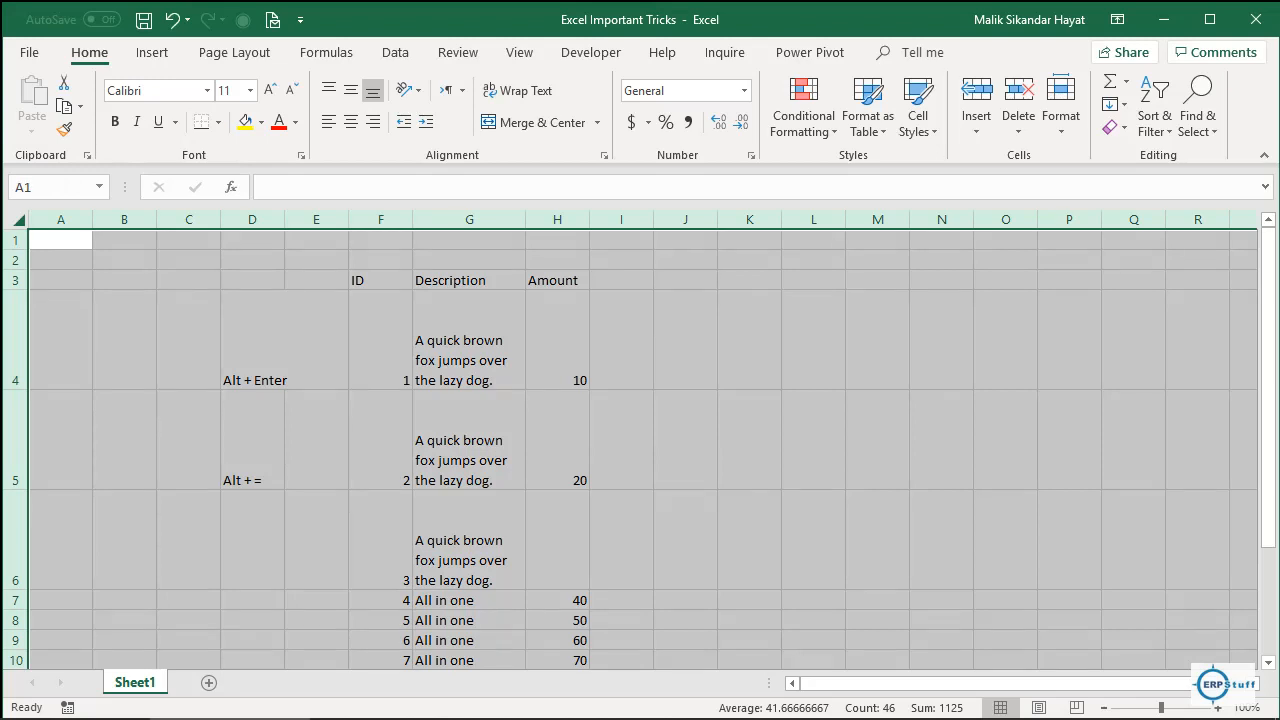
{"action": "left_click_drag", "start_coordinate": [14, 390], "coordinate": [14, 350]}
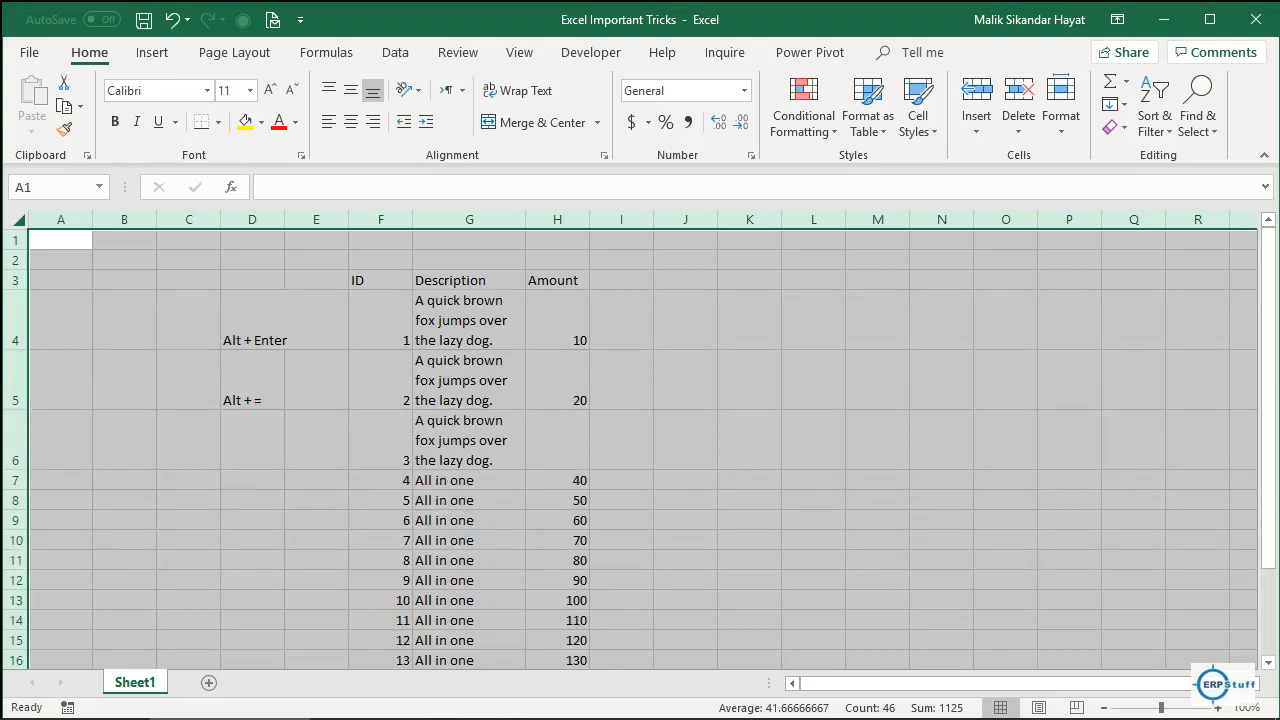
{"action": "left_click", "coordinate": [469, 320]}
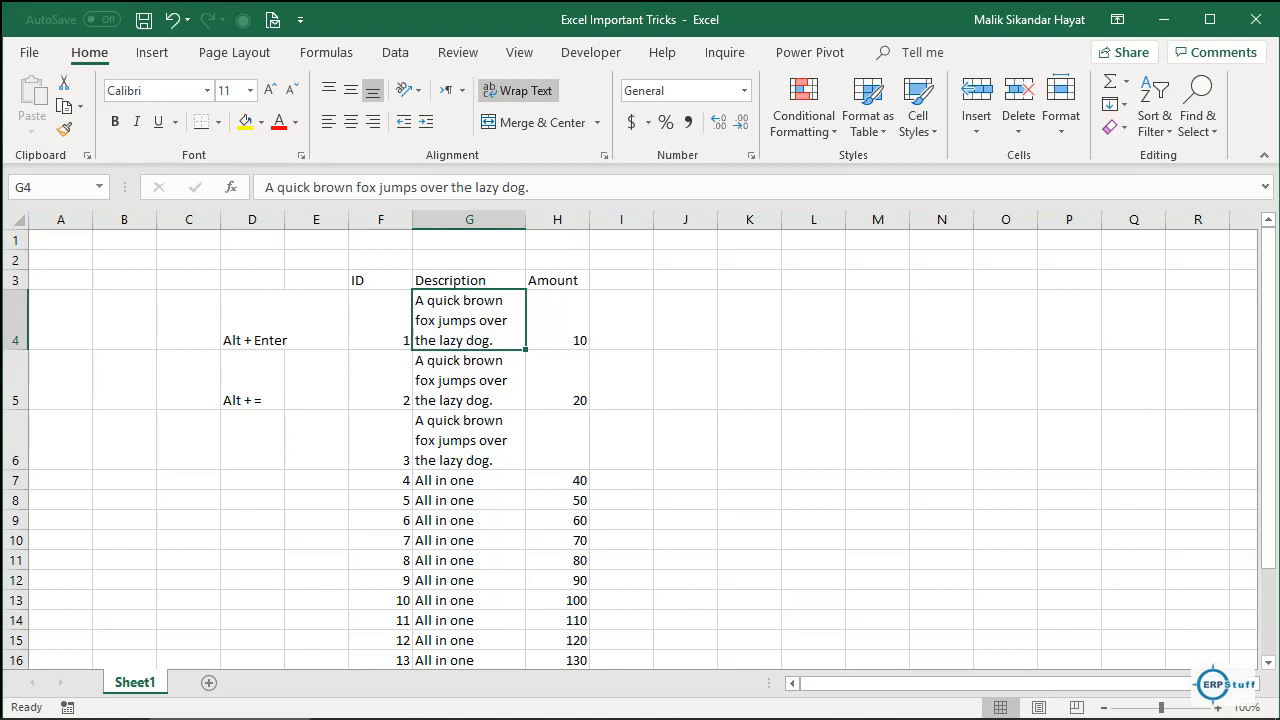
Step: Try top-left alignment on the ID values F4:F17, and finish with them centred vertically and horizontally
{"action": "left_click", "coordinate": [380, 320]}
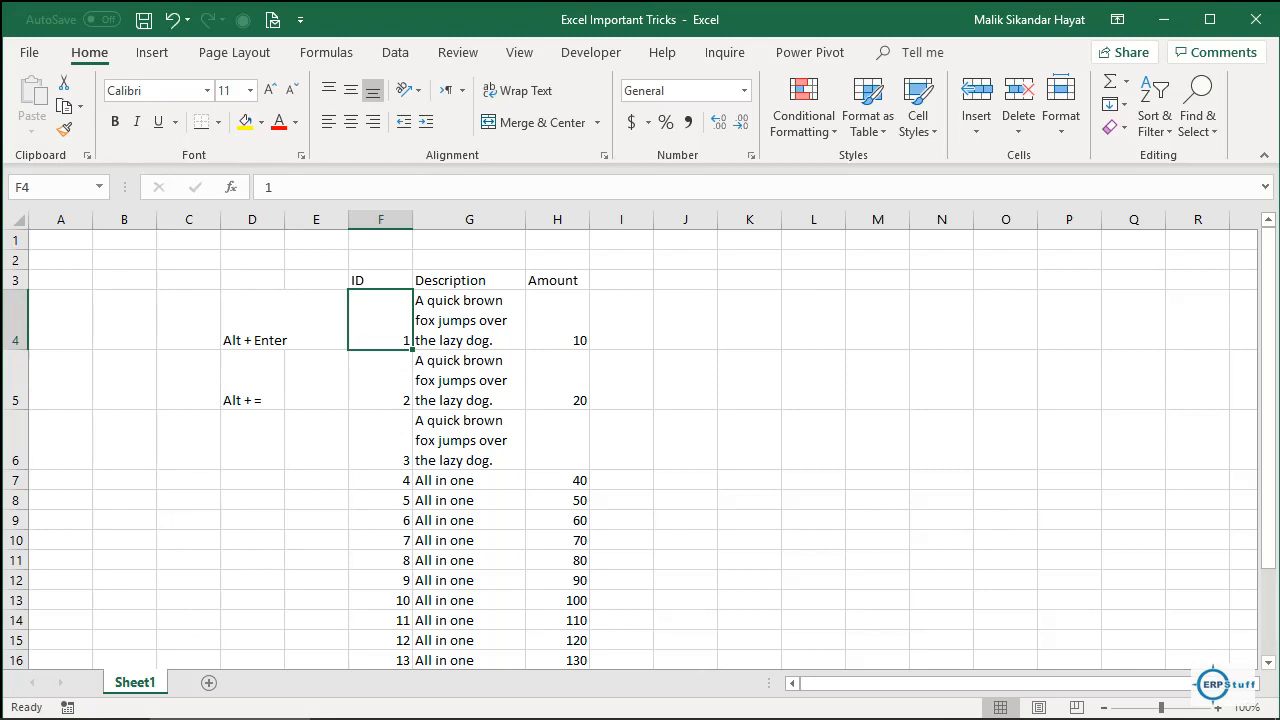
{"action": "key", "text": "shift+Down"}
{"action": "key", "text": "shift+Down"}
{"action": "key", "text": "shift+Down"}
{"action": "key", "text": "shift+Down"}
{"action": "key", "text": "shift+Down"}
{"action": "key", "text": "shift+Down"}
{"action": "key", "text": "shift+Down"}
{"action": "key", "text": "shift+Down"}
{"action": "key", "text": "shift+Down"}
{"action": "key", "text": "shift+Down"}
{"action": "key", "text": "shift+Down"}
{"action": "key", "text": "shift+Down"}
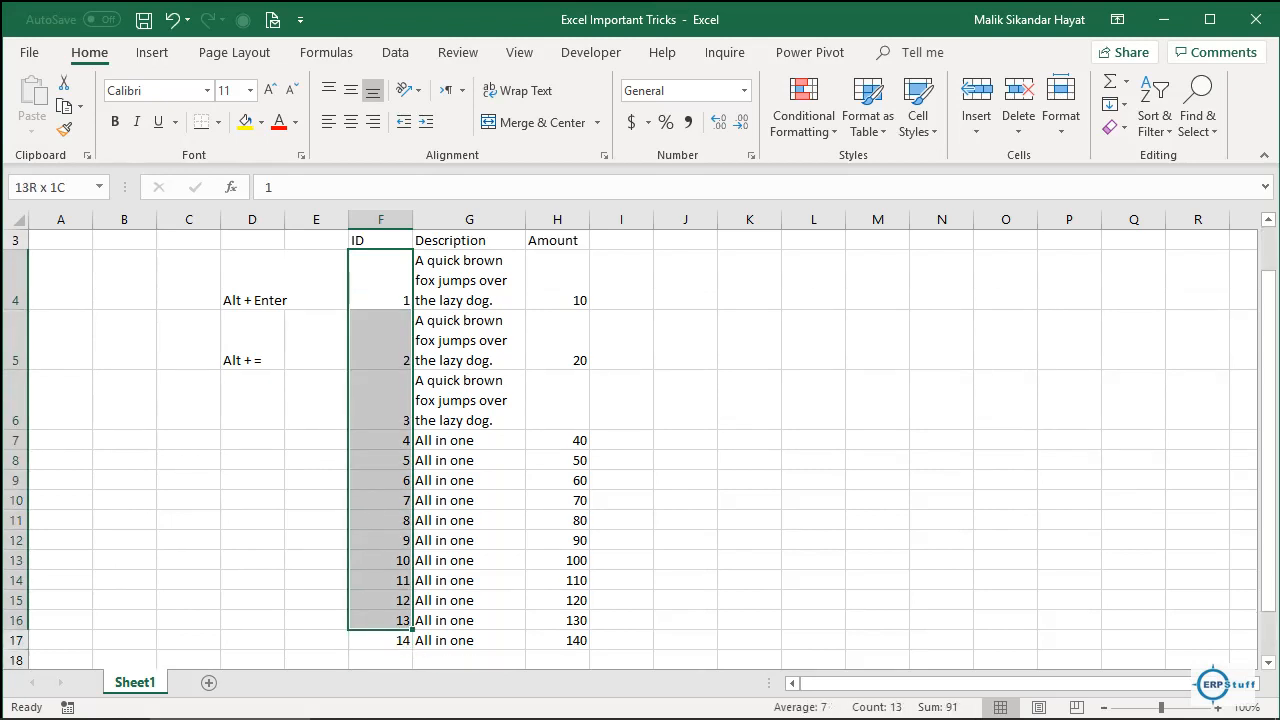
{"action": "key", "text": "shift+Down"}
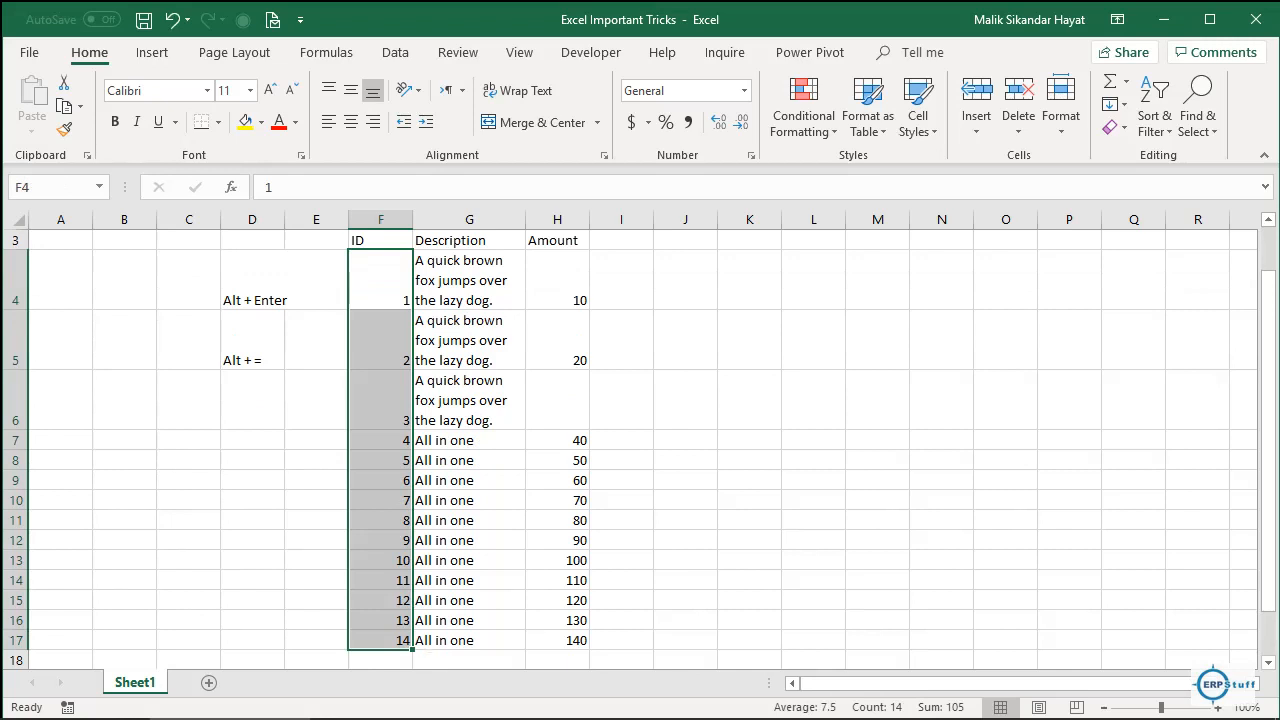
{"action": "left_click_drag", "start_coordinate": [1268, 440], "coordinate": [1268, 398]}
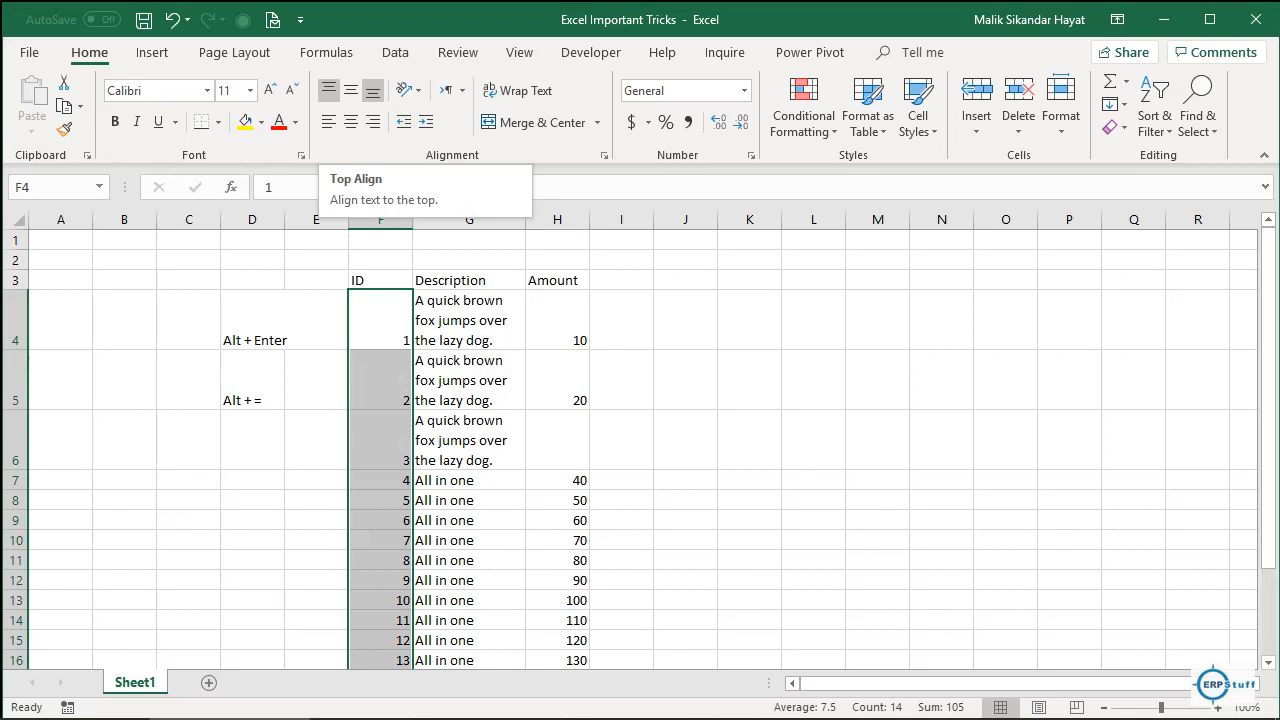
{"action": "left_click", "coordinate": [328, 89]}
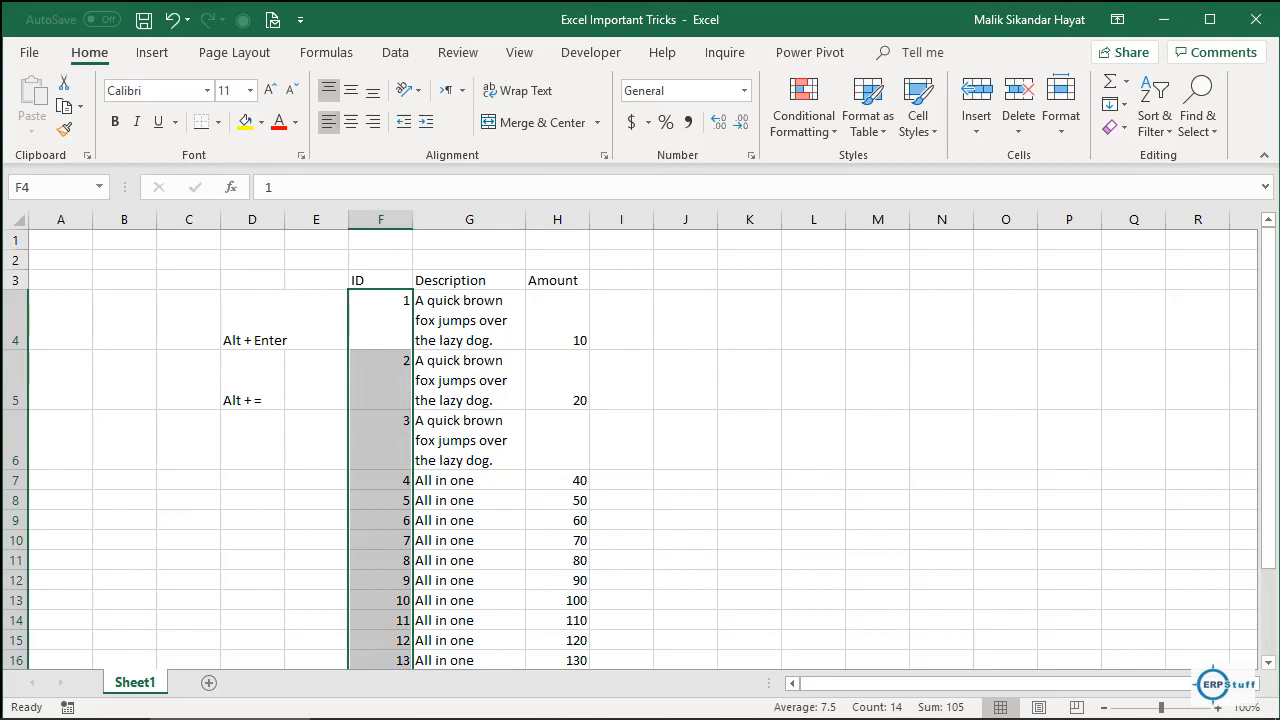
{"action": "left_click", "coordinate": [328, 121]}
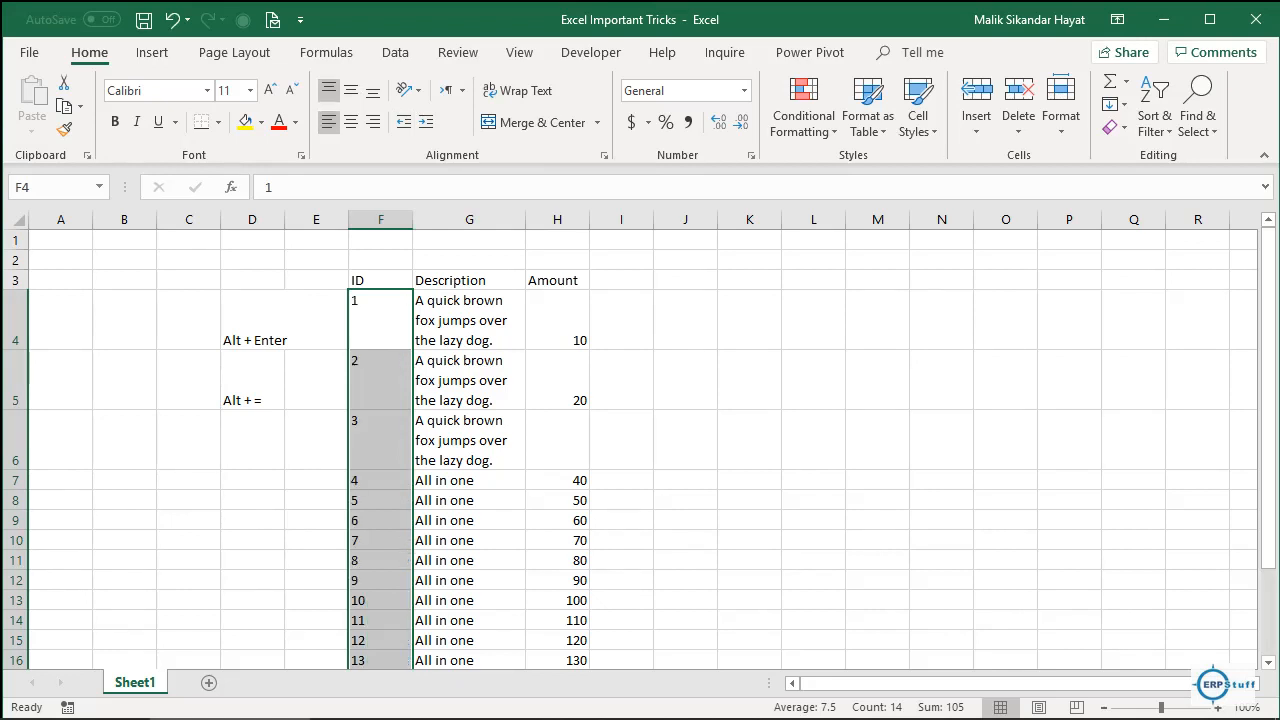
{"action": "left_click", "coordinate": [350, 89]}
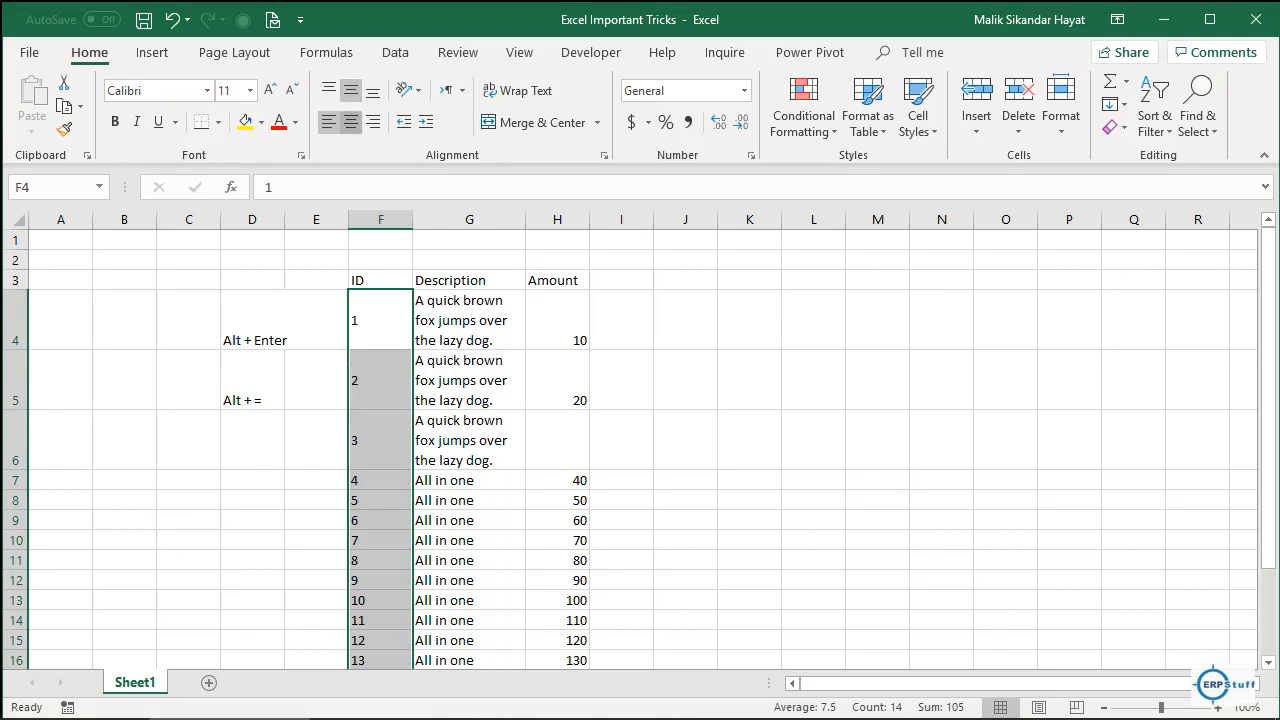
{"action": "left_click", "coordinate": [350, 121]}
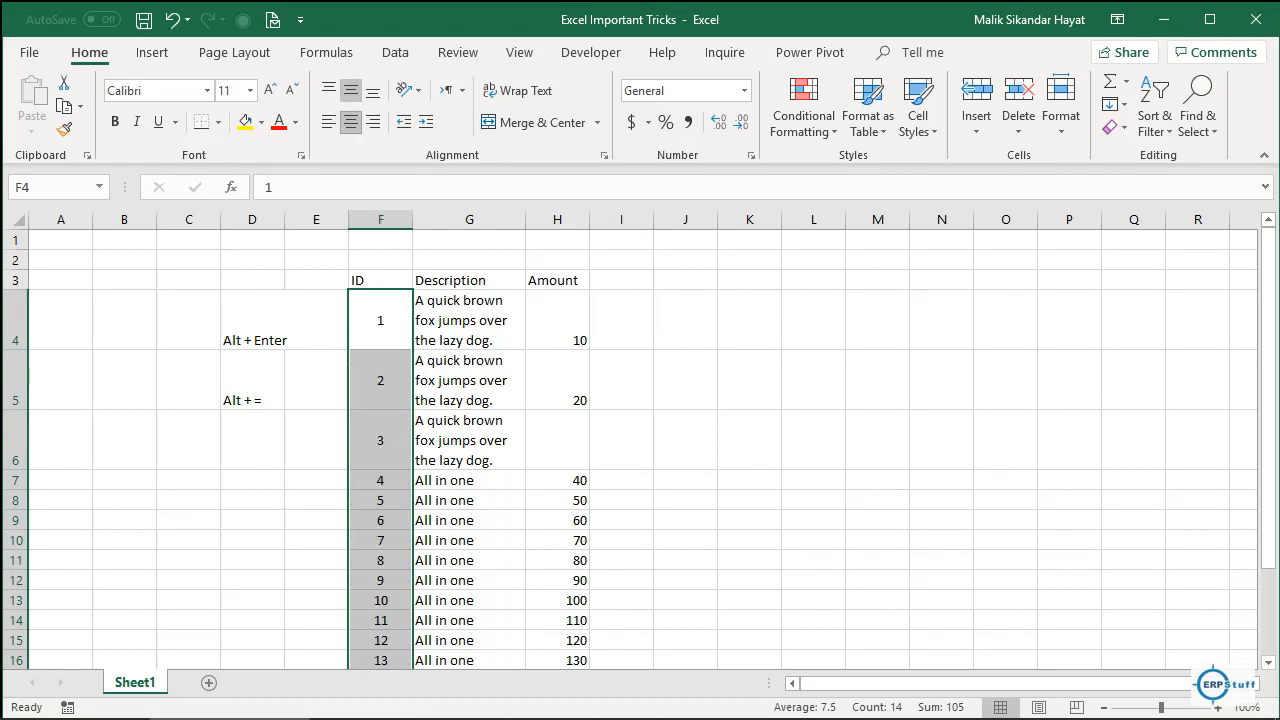
Step: Try bottom, right and top-left alignments on the ID values F4:F17, returning them to middle and centre alignment
{"action": "left_click", "coordinate": [372, 91]}
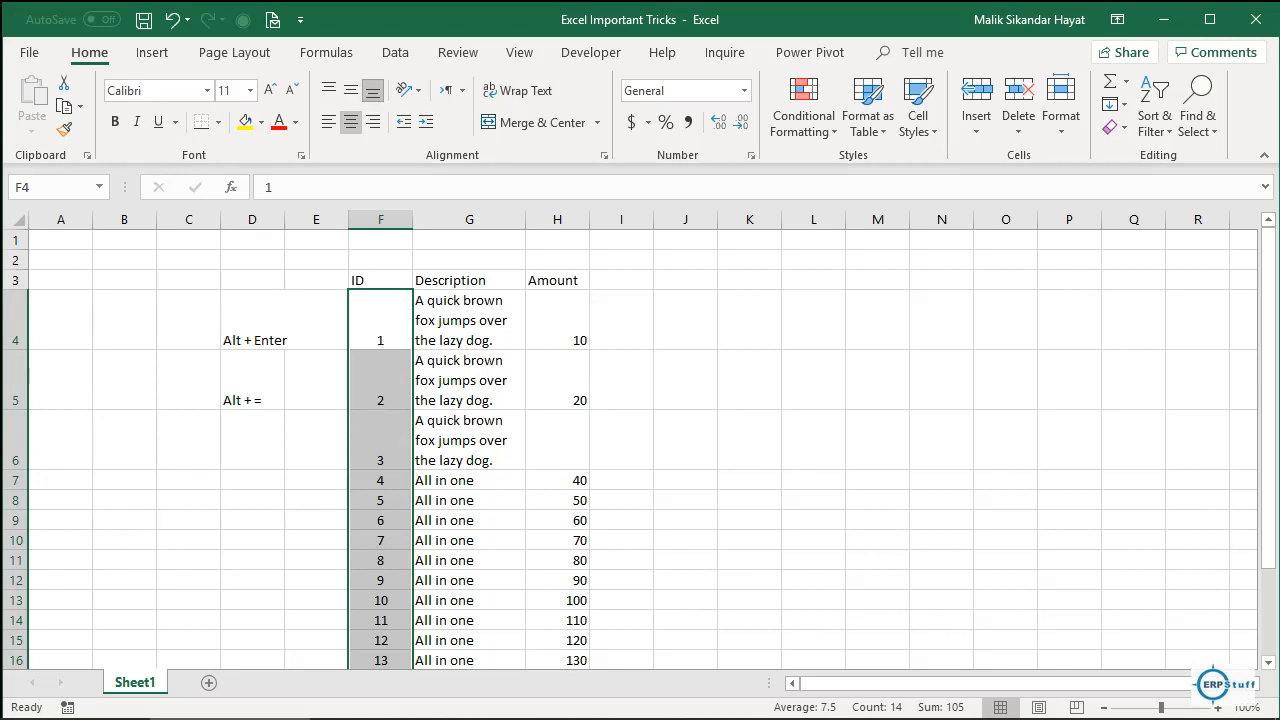
{"action": "left_click", "coordinate": [350, 91]}
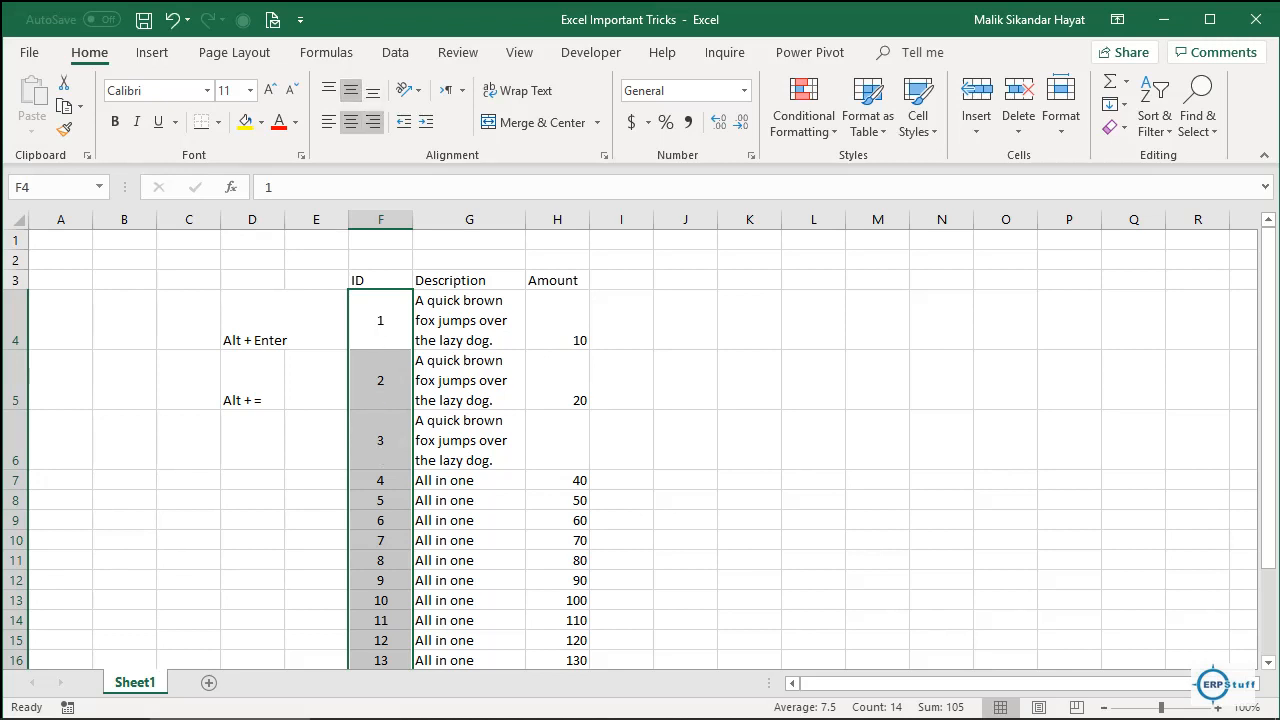
{"action": "left_click", "coordinate": [372, 121]}
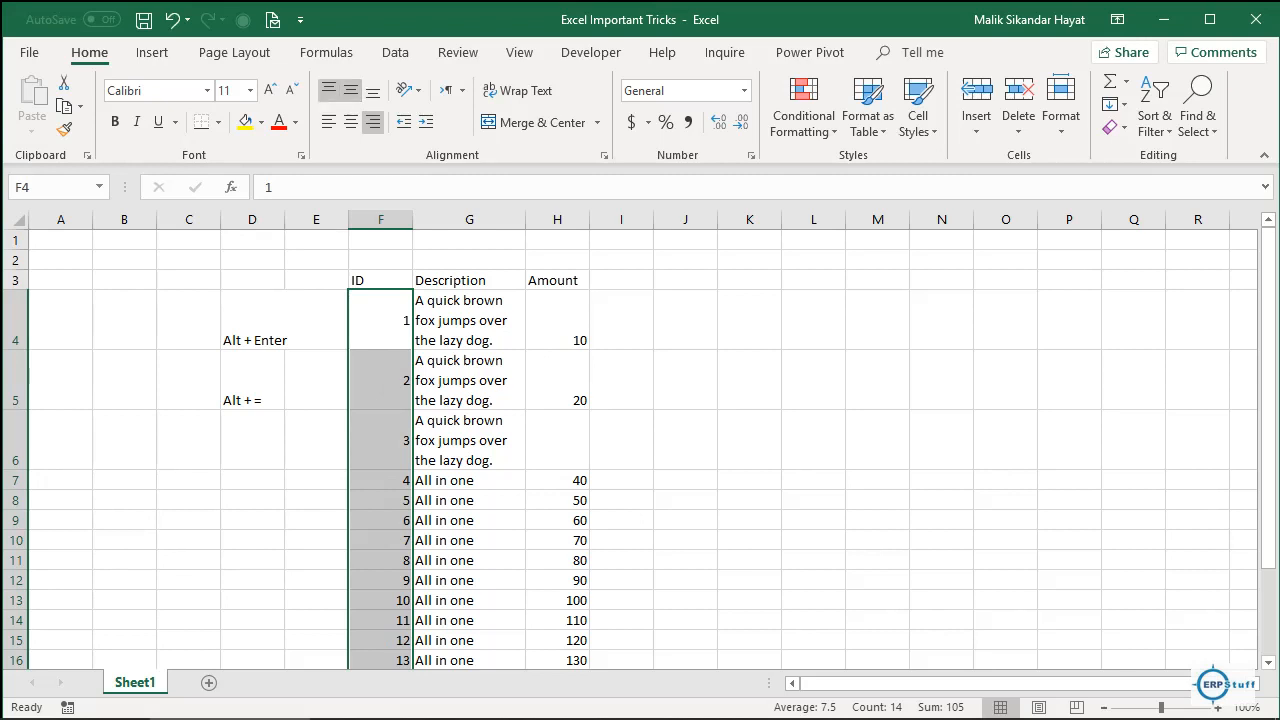
{"action": "left_click", "coordinate": [328, 91]}
{"action": "left_click", "coordinate": [329, 121]}
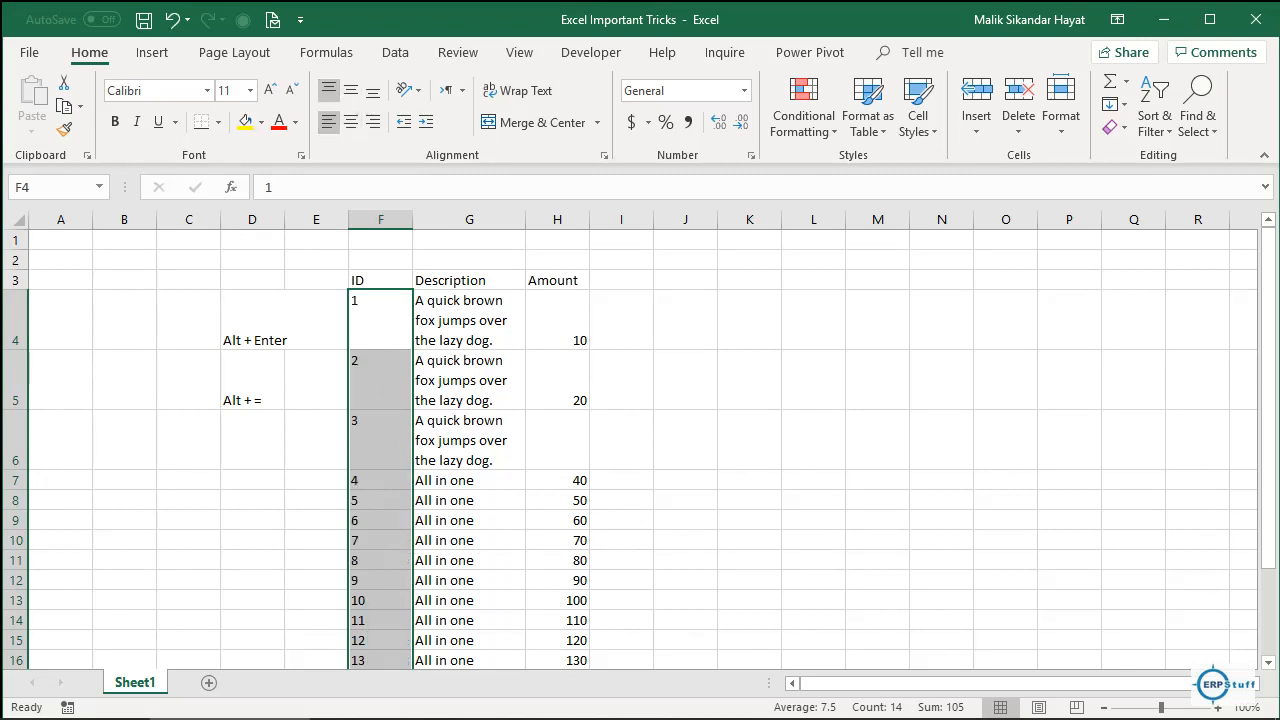
{"action": "left_click", "coordinate": [350, 90]}
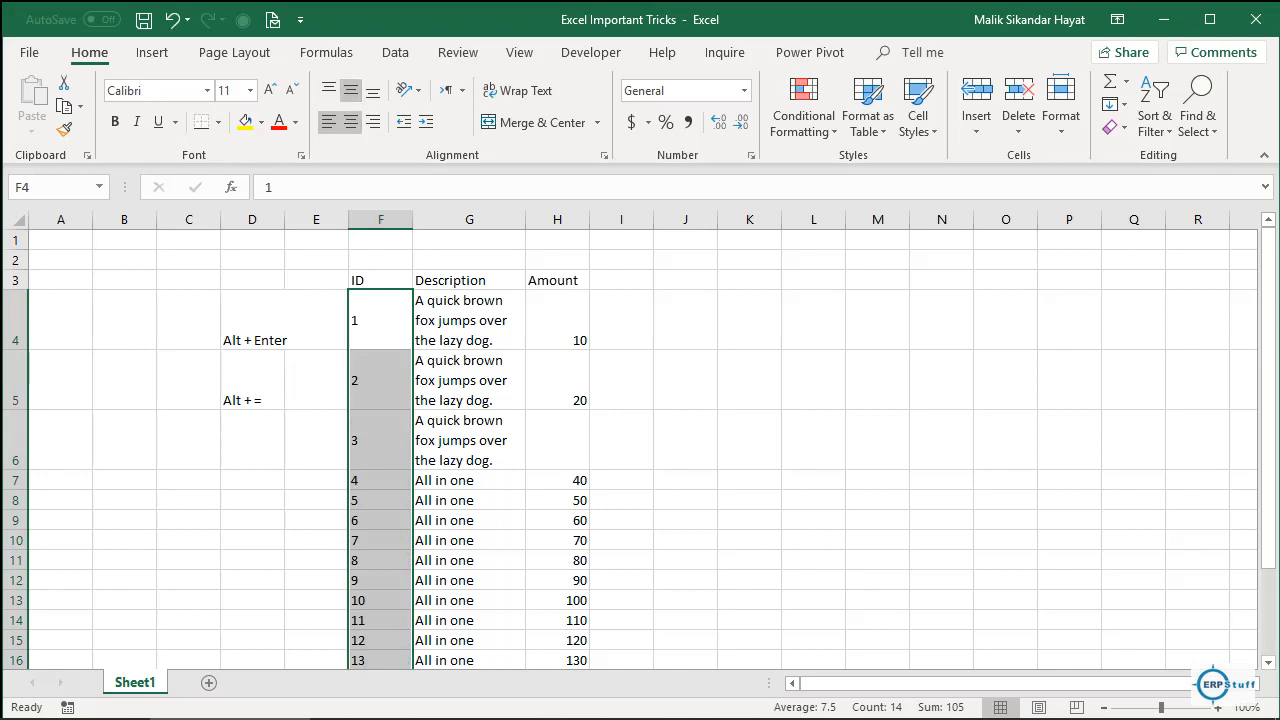
{"action": "left_click", "coordinate": [350, 121]}
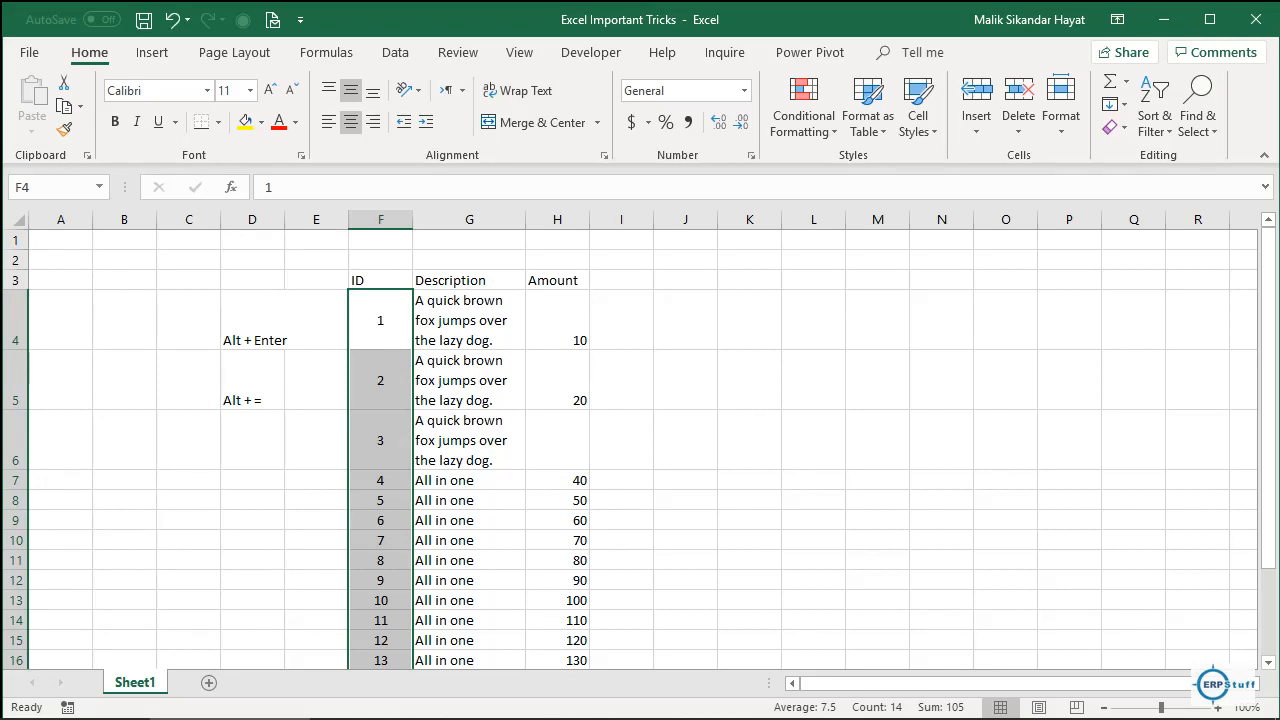
Step: Centre the Amount values H4:H17 vertically and horizontally
{"action": "left_click_drag", "start_coordinate": [570, 330], "coordinate": [570, 664]}
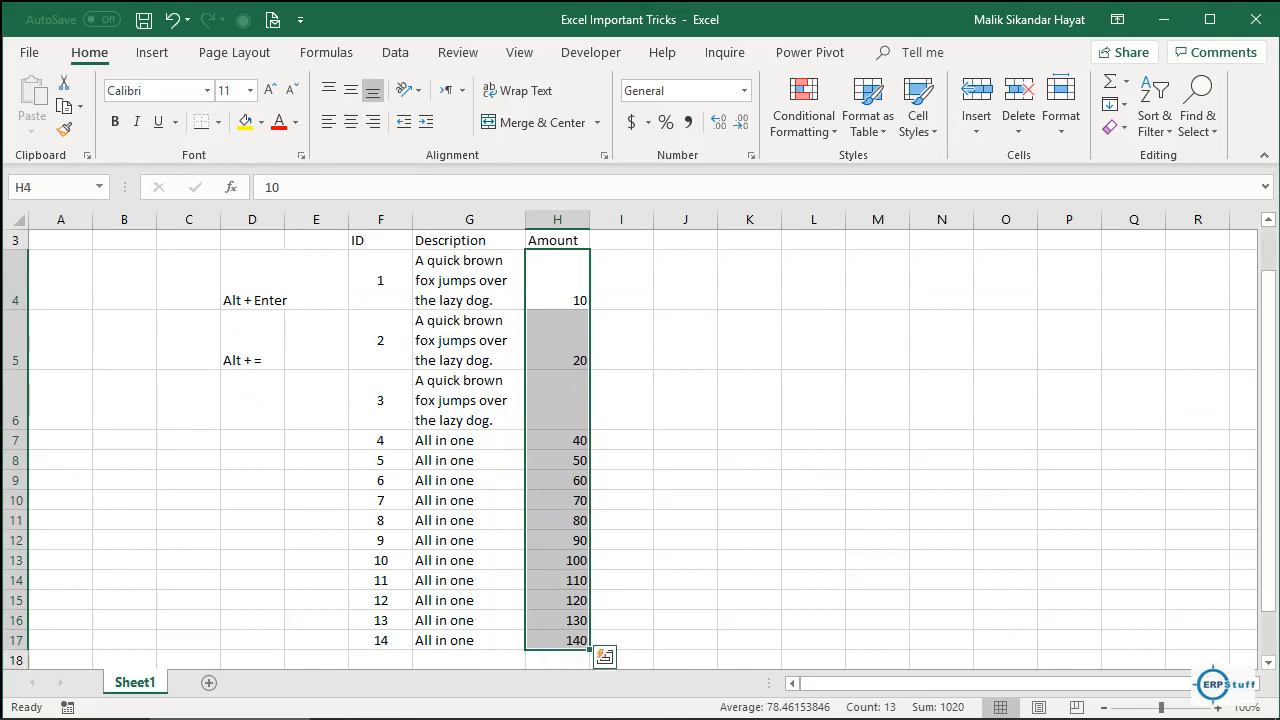
{"action": "key", "text": "alt+h"}
{"action": "key", "text": "a"}
{"action": "key", "text": "m"}
{"action": "key", "text": "alt+h"}
{"action": "key", "text": "a"}
{"action": "key", "text": "c"}
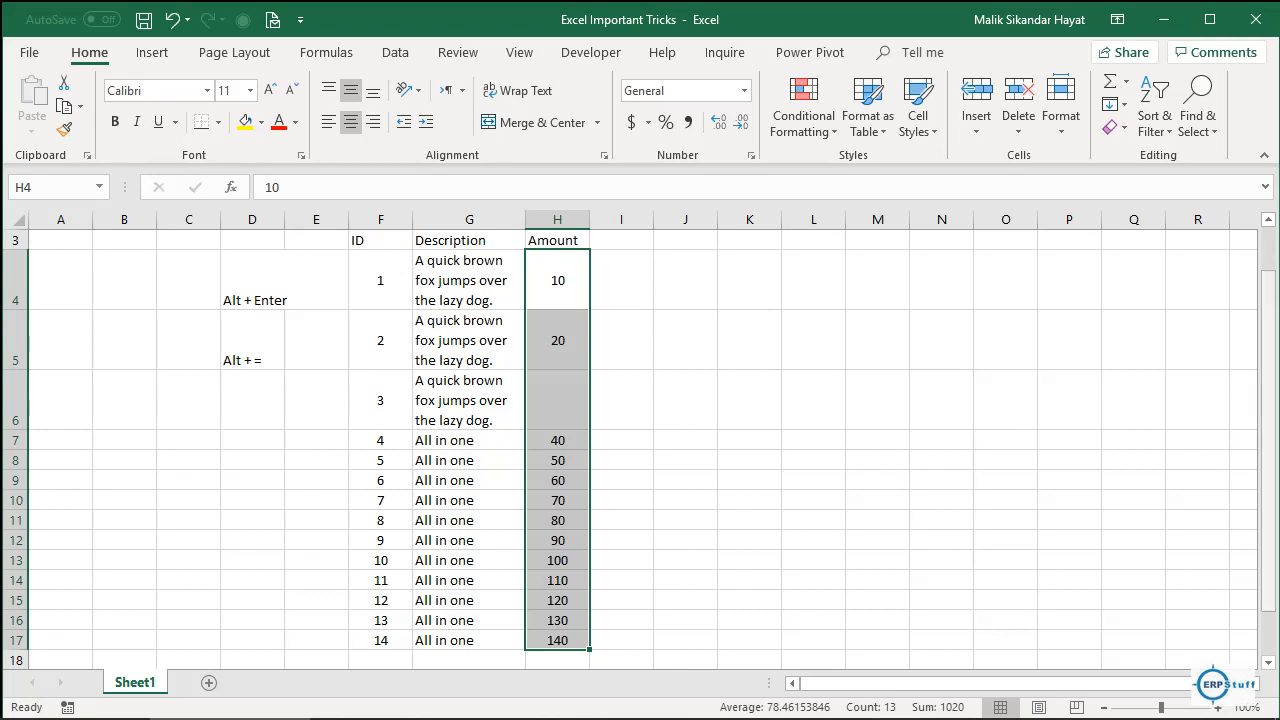
Step: Add a Points column header in I3, beside the Amount header
{"action": "left_click_drag", "start_coordinate": [1267, 345], "coordinate": [1267, 305]}
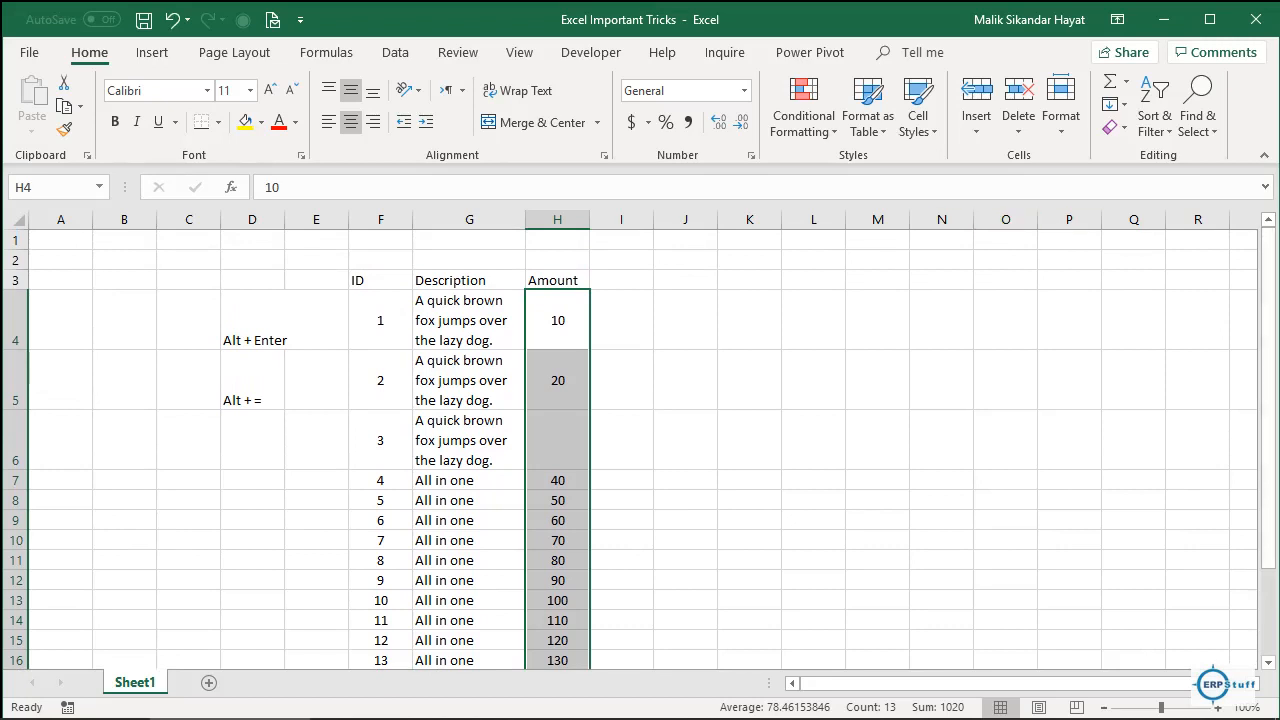
{"action": "left_click", "coordinate": [621, 280]}
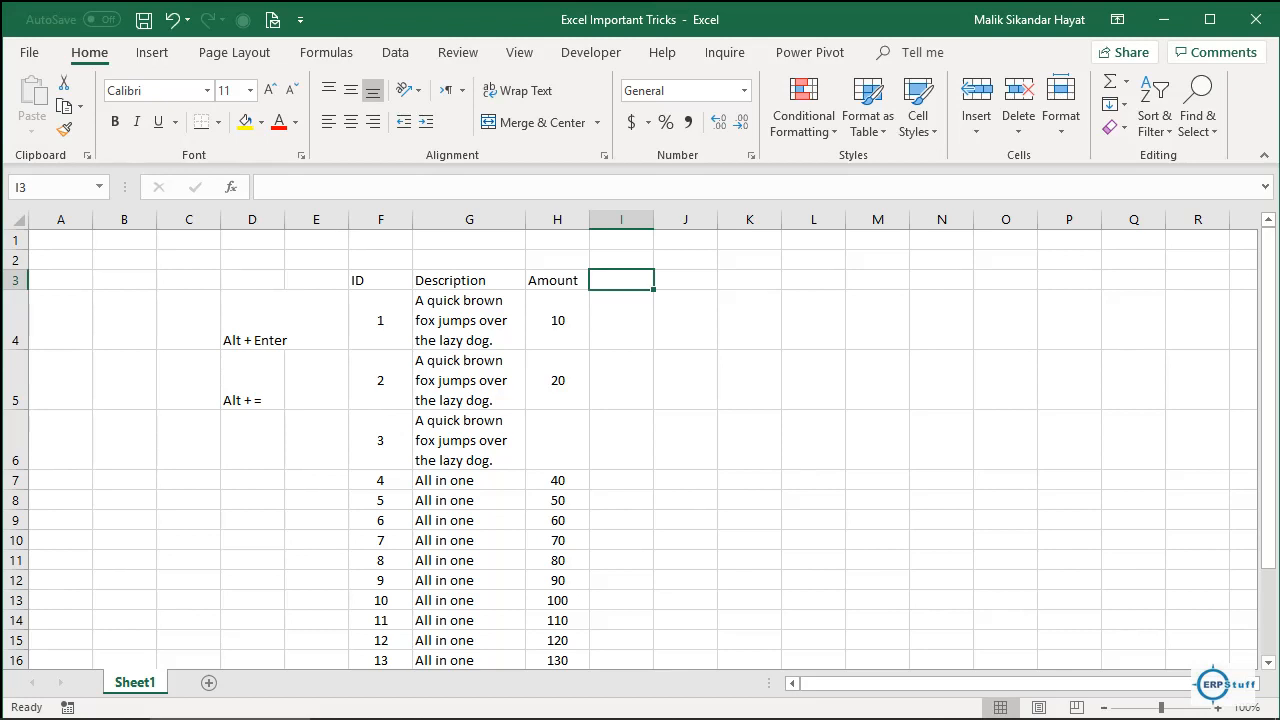
{"action": "type", "text": "P"}
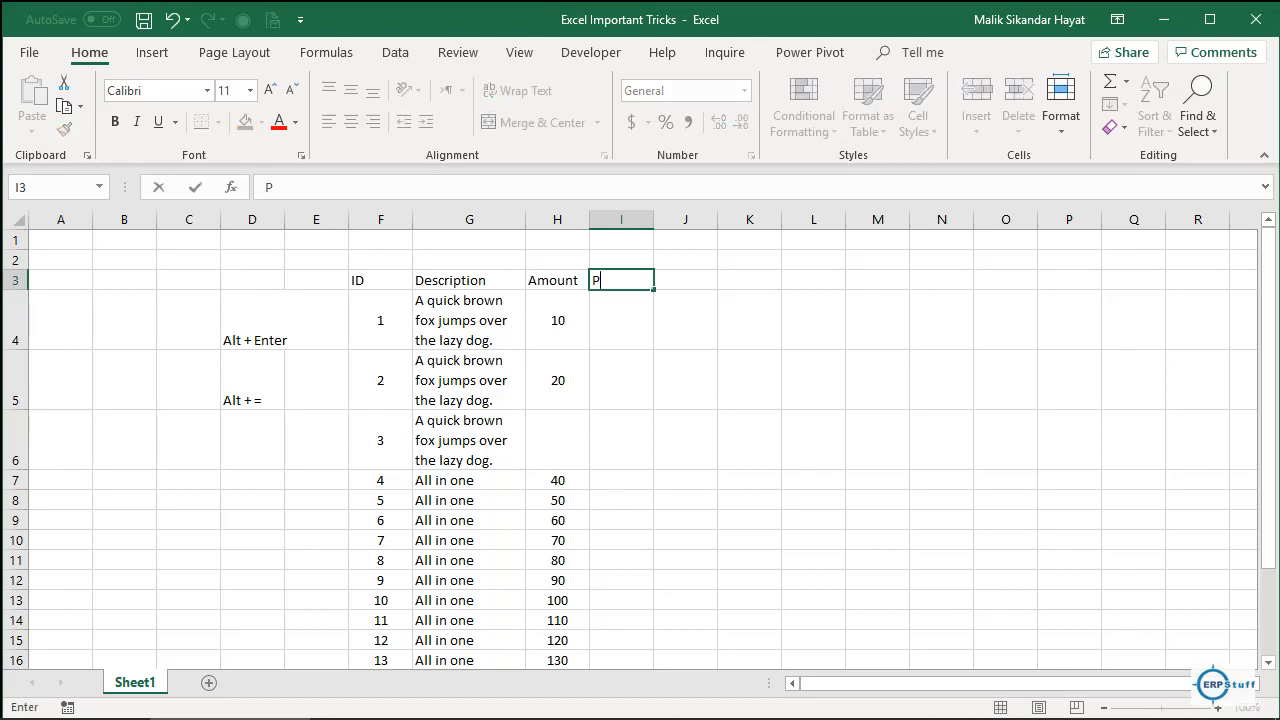
{"action": "type", "text": "oints"}
{"action": "key", "text": "Return"}
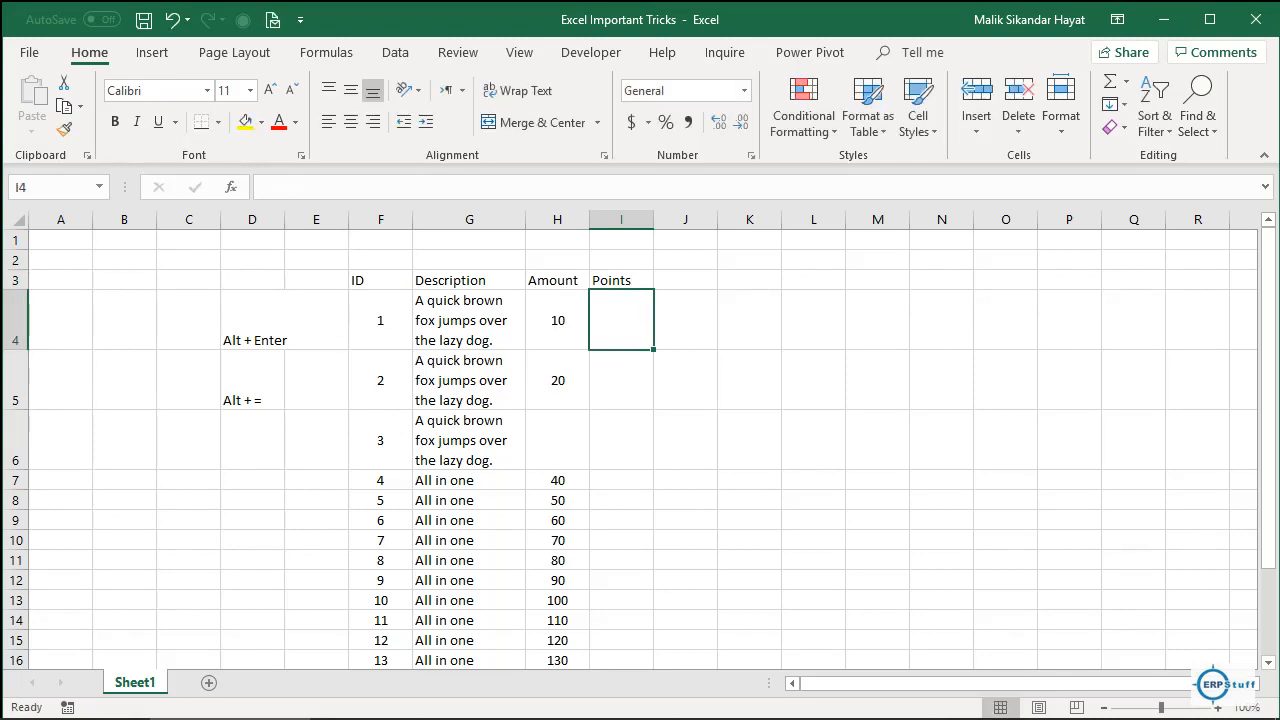
Step: Enter "1. Females 2. Males 3. Unknown" in I4 as the first Points entry
{"action": "type", "text": "1"}
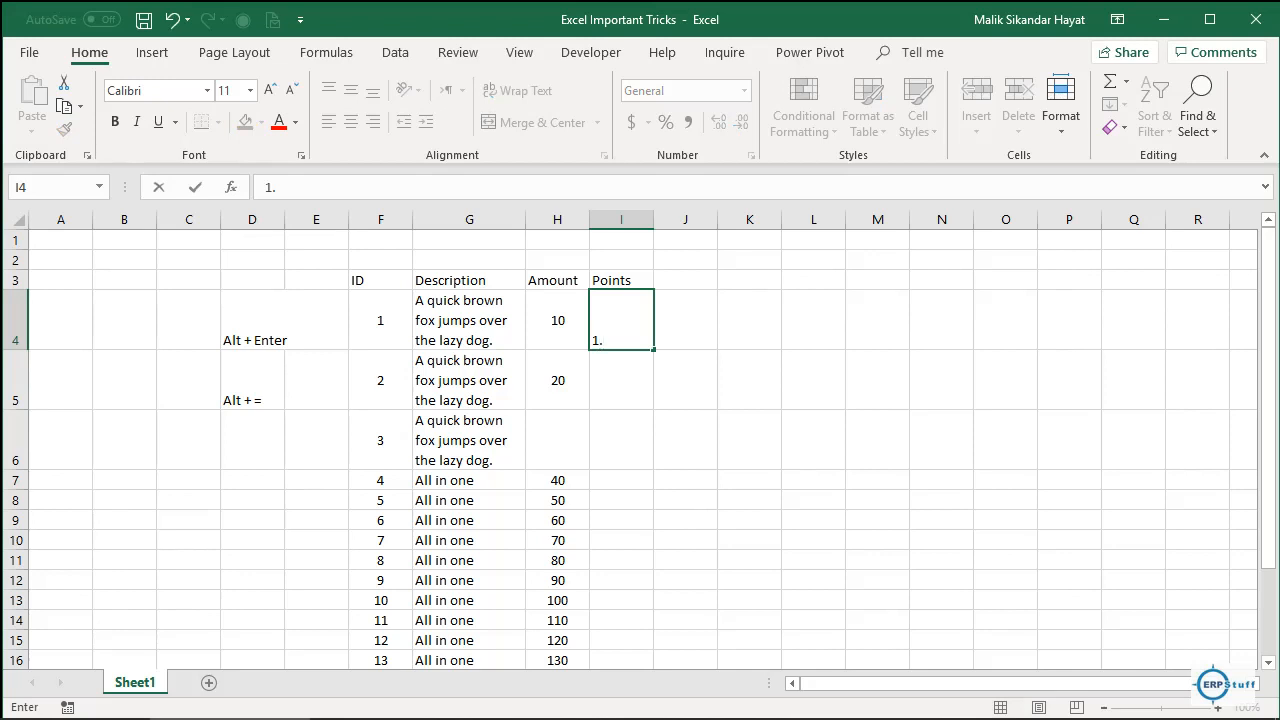
{"action": "type", "text": ". Females"}
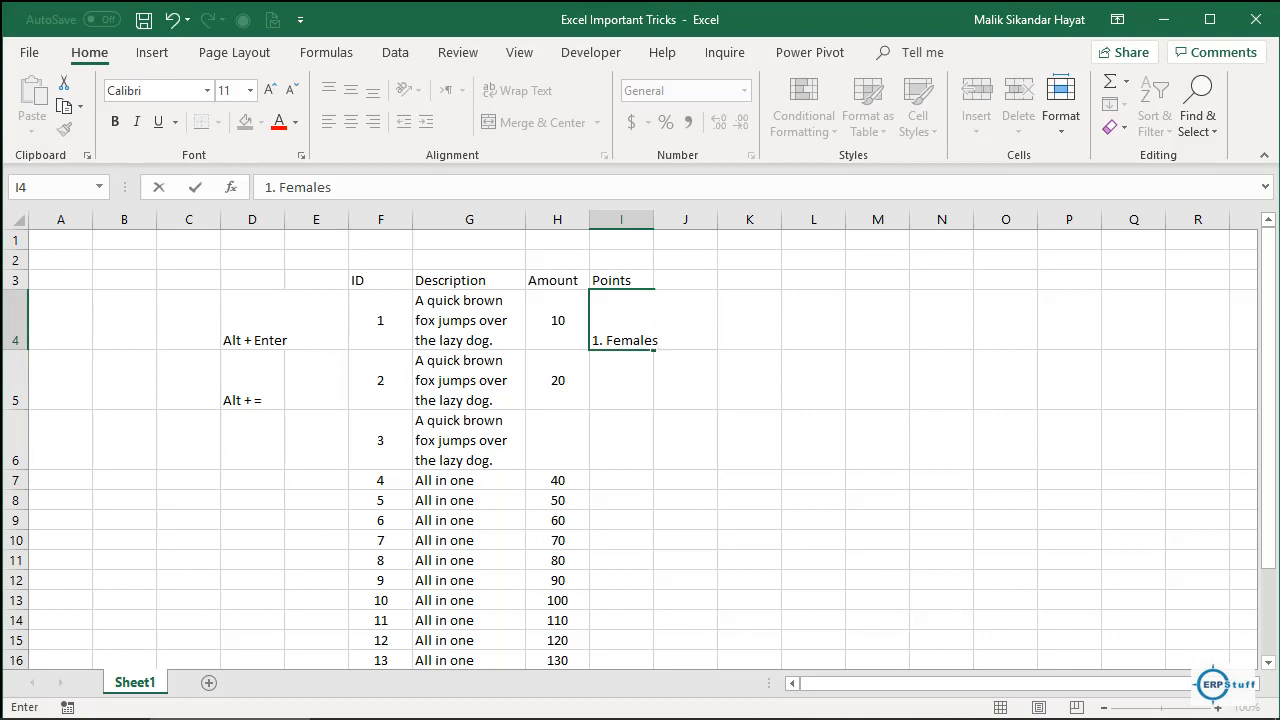
{"action": "type", "text": " 2. Males 3. Unknow"}
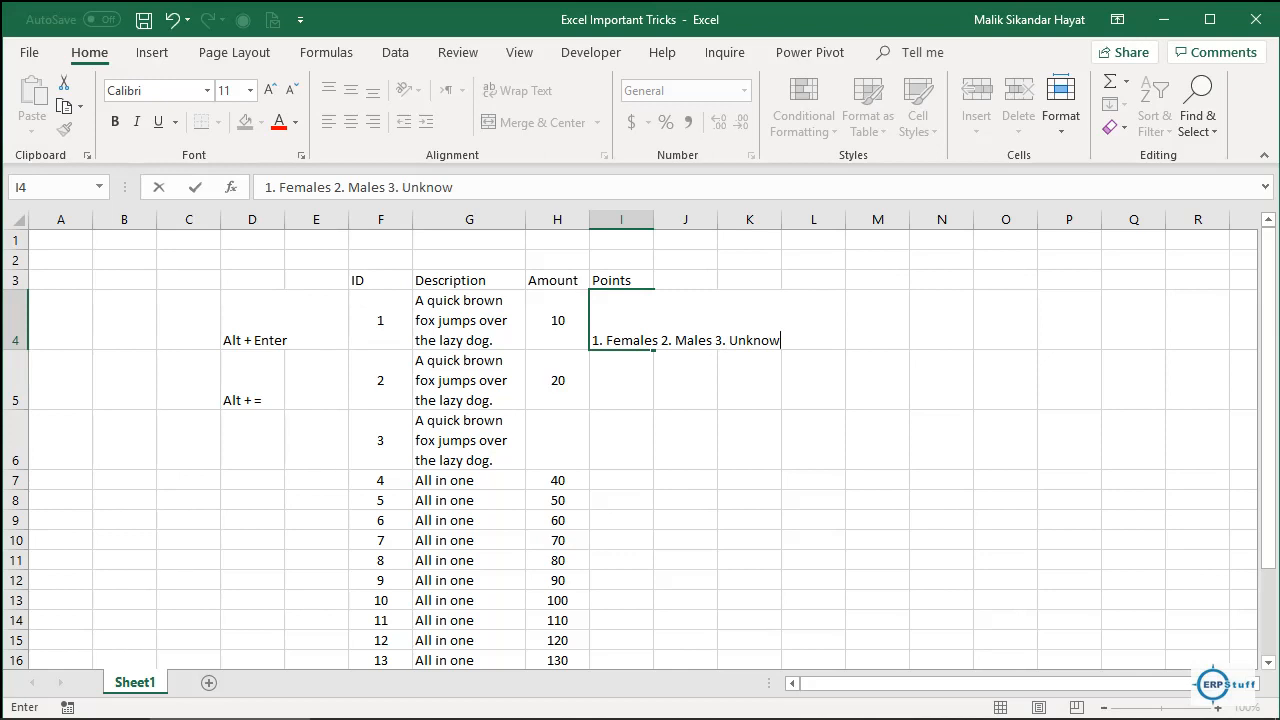
{"action": "type", "text": "n"}
{"action": "key", "text": "Return"}
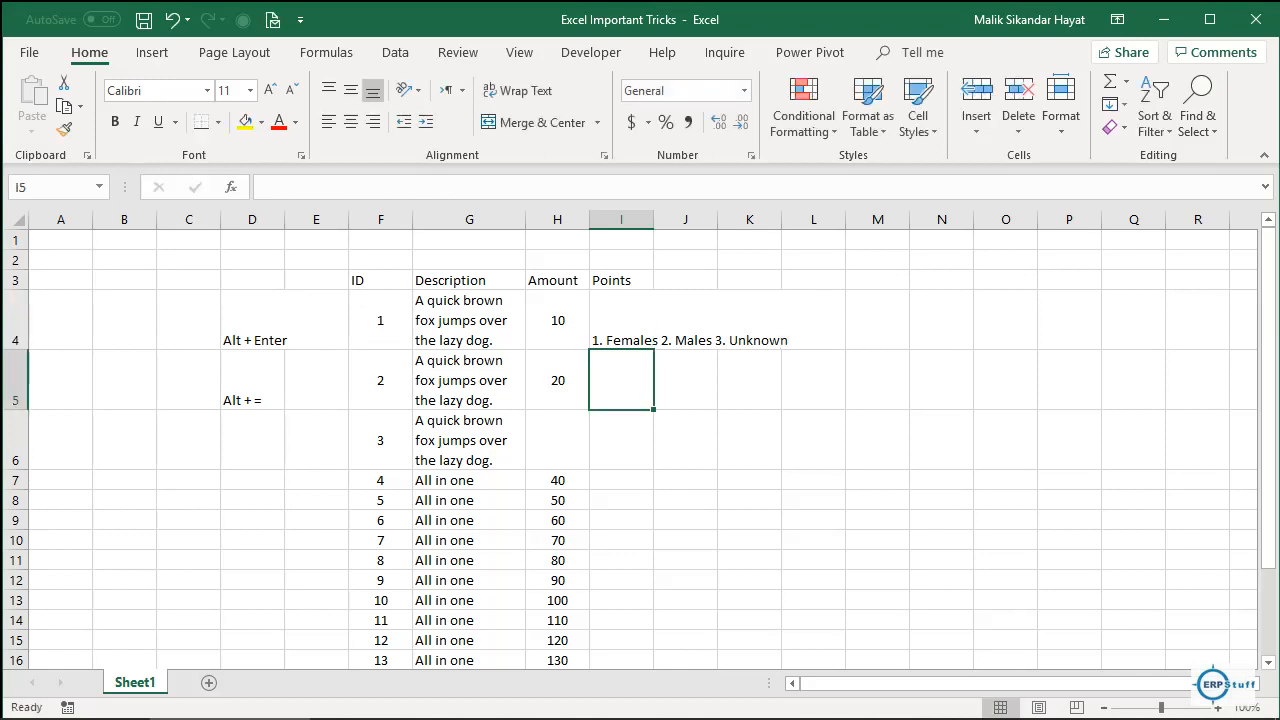
Step: Copy the Points entry in I4 to the cells I5:I8 below it
{"action": "key", "text": "Up"}
{"action": "key", "text": "ctrl+c"}
{"action": "key", "text": "Down"}
{"action": "key", "text": "shift+Down"}
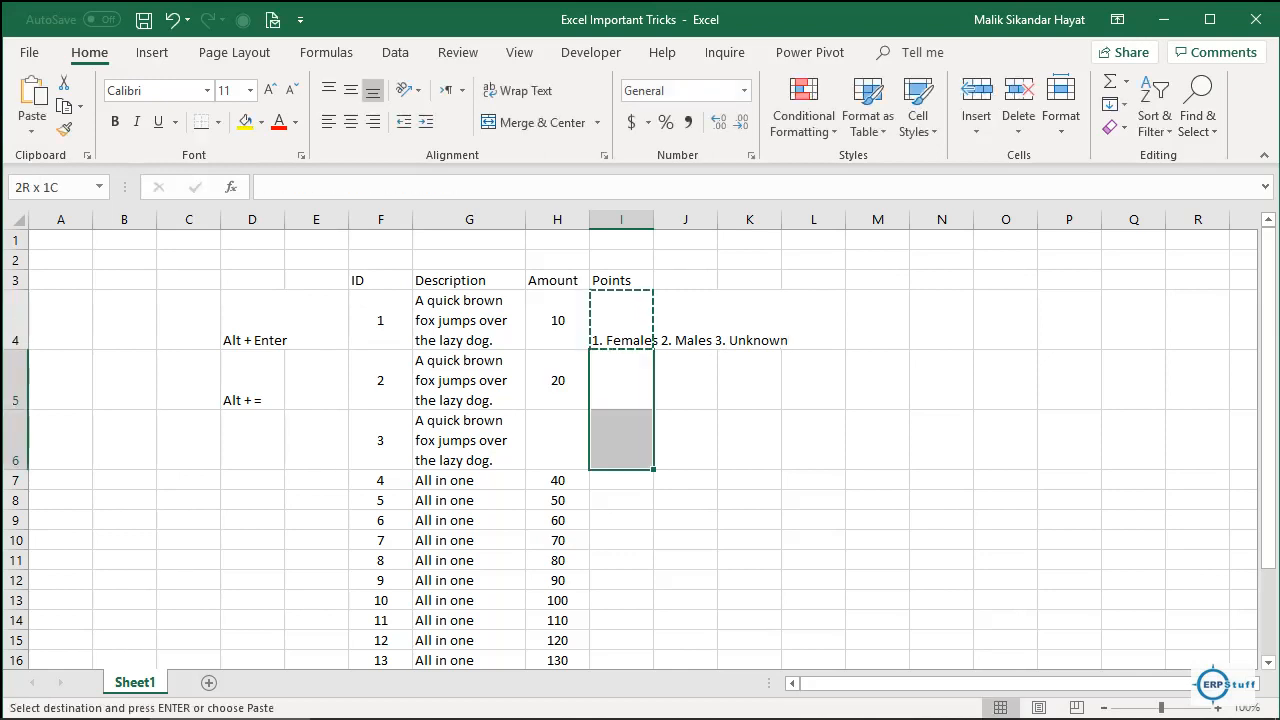
{"action": "key", "text": "shift+Down"}
{"action": "key", "text": "shift+Down"}
{"action": "key", "text": "ctrl+v"}
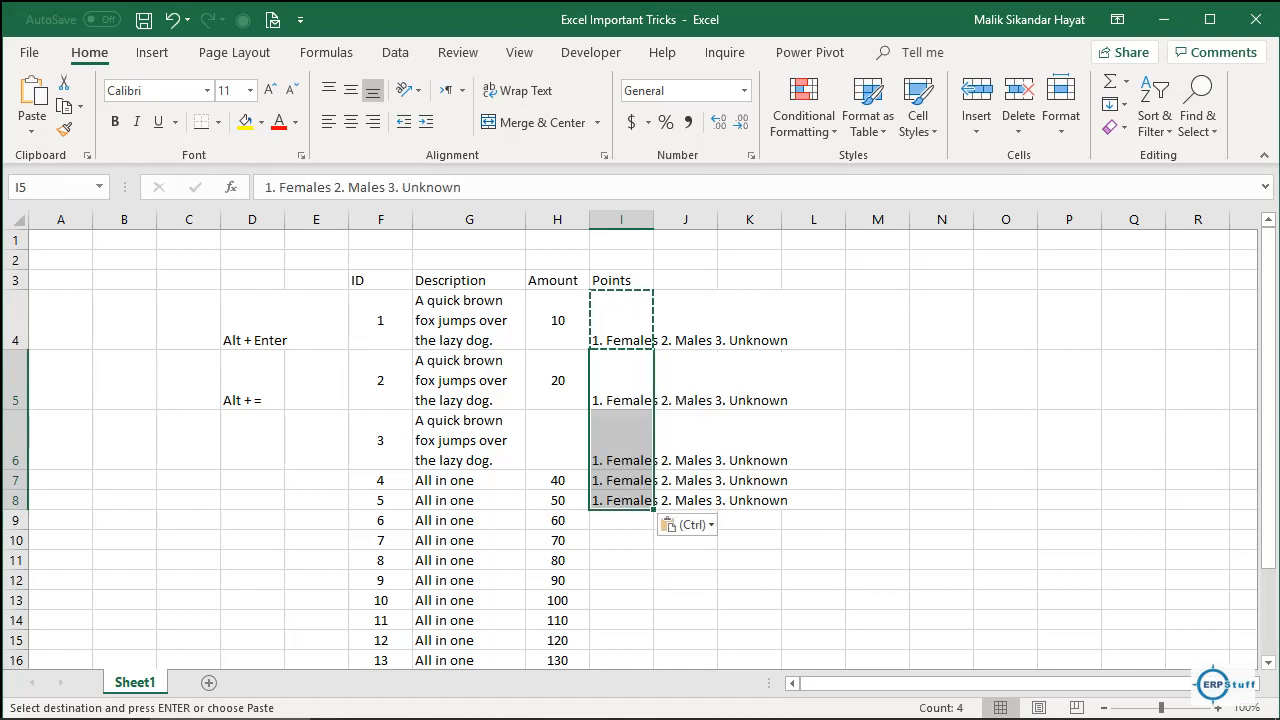
{"action": "key", "text": "Escape"}
Step: Apply Wrap Text to the Points cells I4:I8 and widen column I
{"action": "key", "text": "Up"}
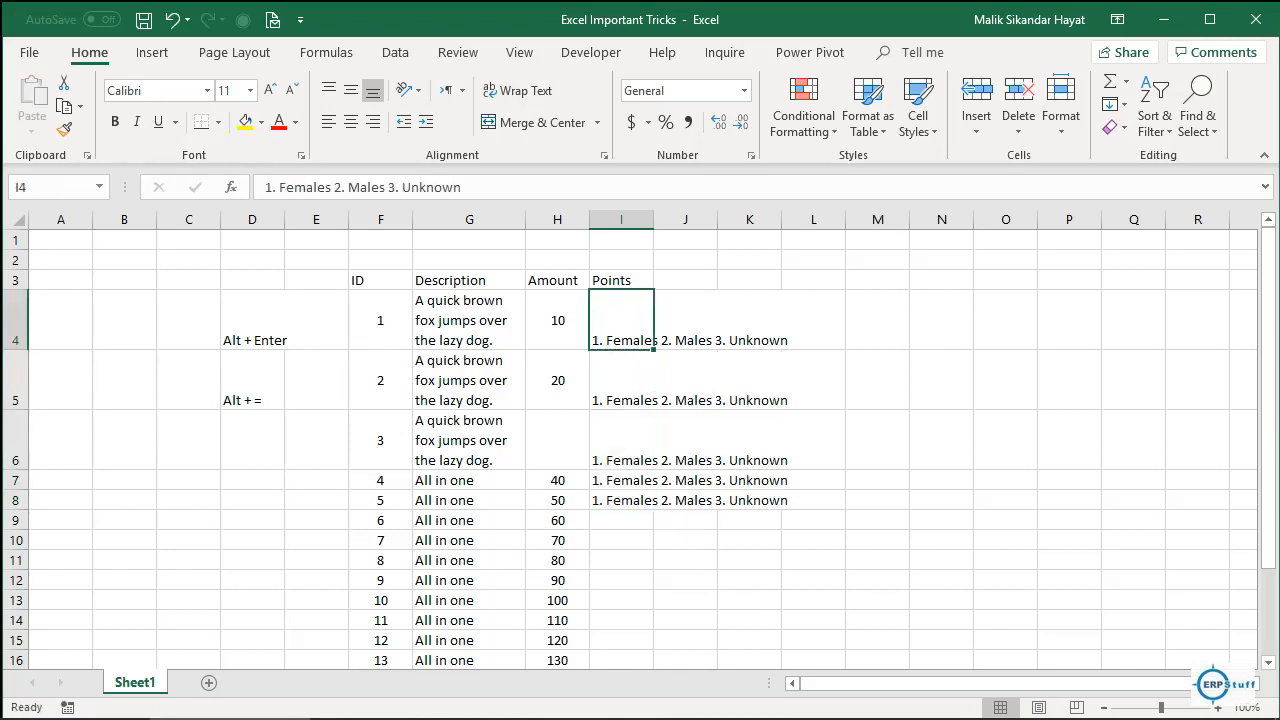
{"action": "key", "text": "shift+Down"}
{"action": "key", "text": "shift+Down"}
{"action": "key", "text": "shift+Down"}
{"action": "key", "text": "shift+Down"}
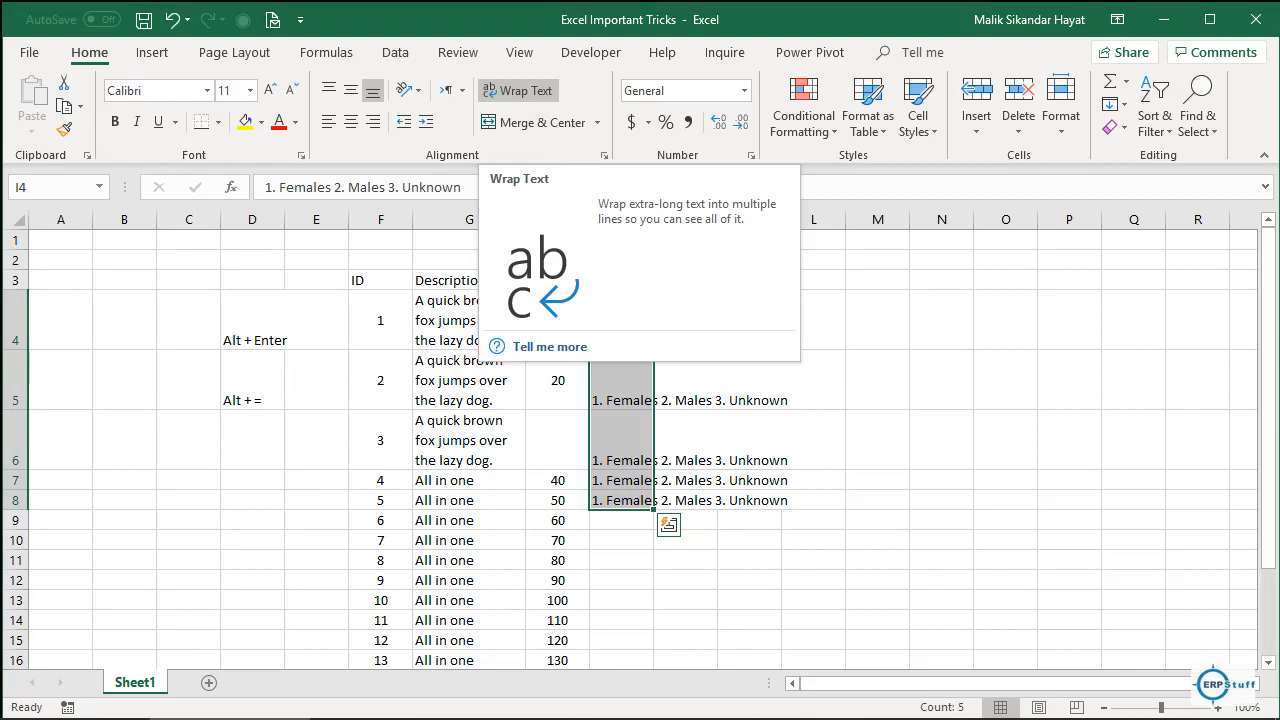
{"action": "left_click", "coordinate": [517, 90]}
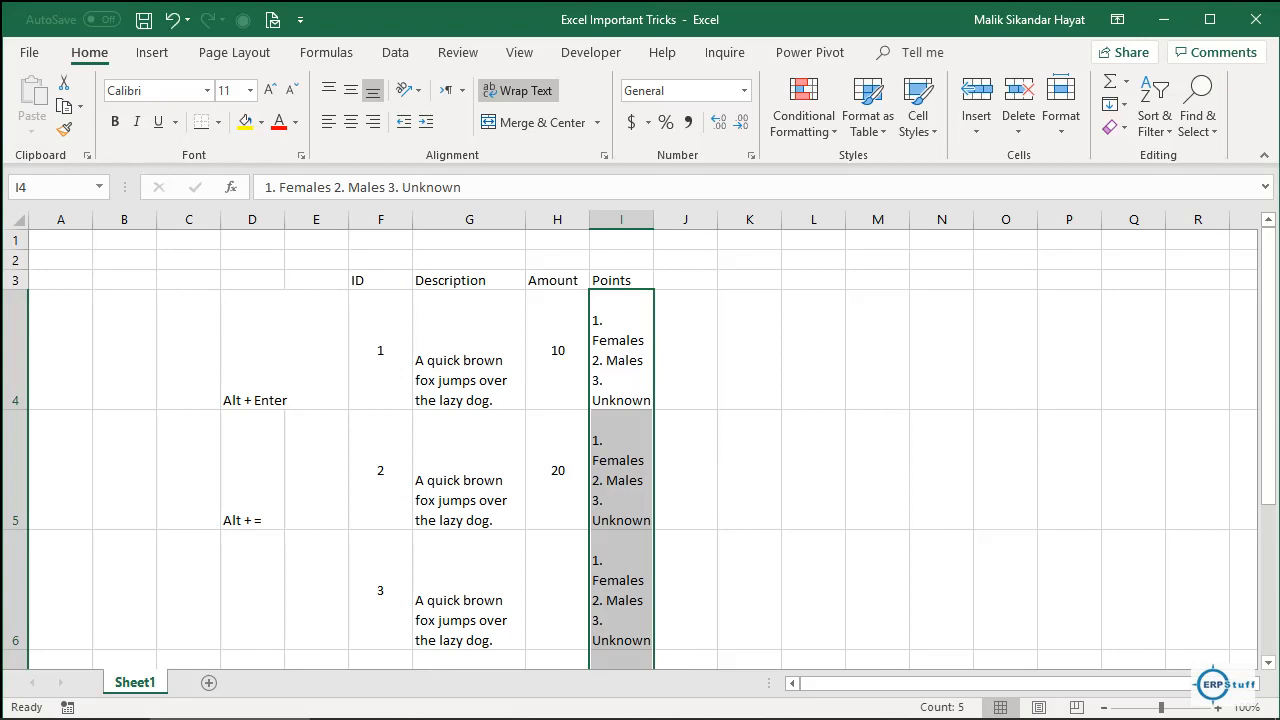
{"action": "left_click_drag", "start_coordinate": [654, 219], "coordinate": [768, 219]}
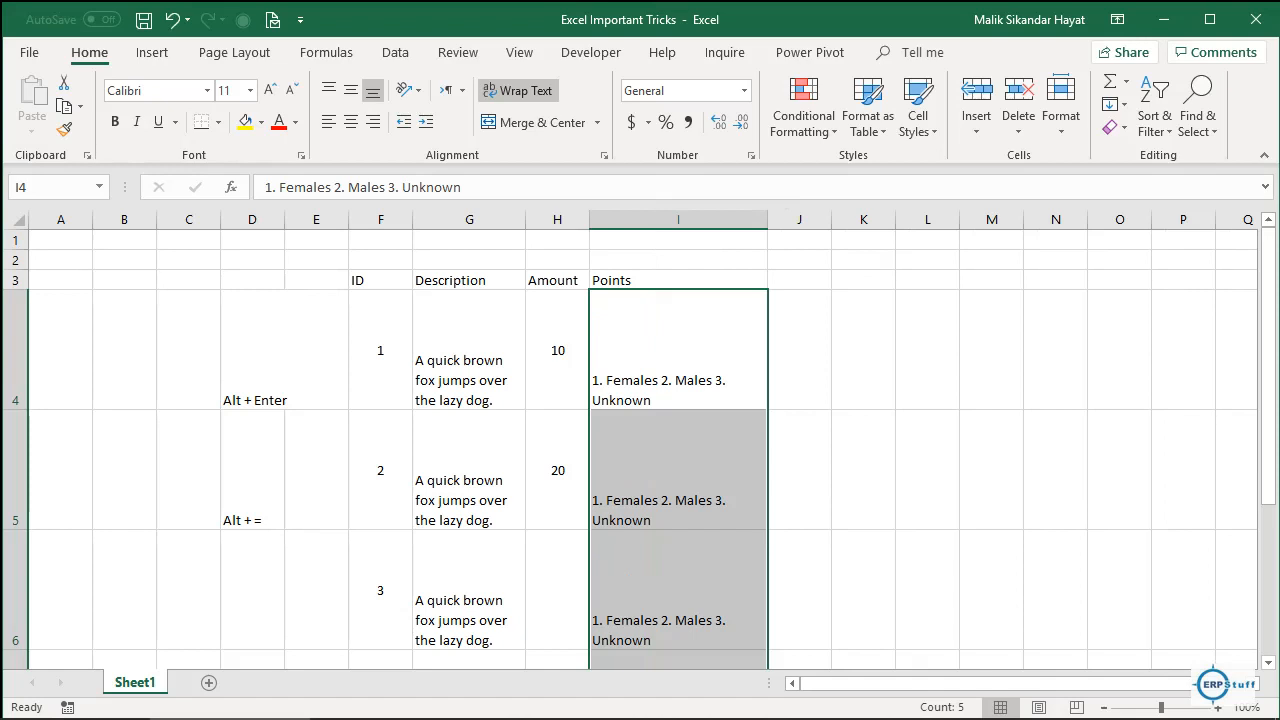
Step: Break the Points entry in I4 into three lines, one numbered point per line, without leading spaces
{"action": "left_click", "coordinate": [678, 350]}
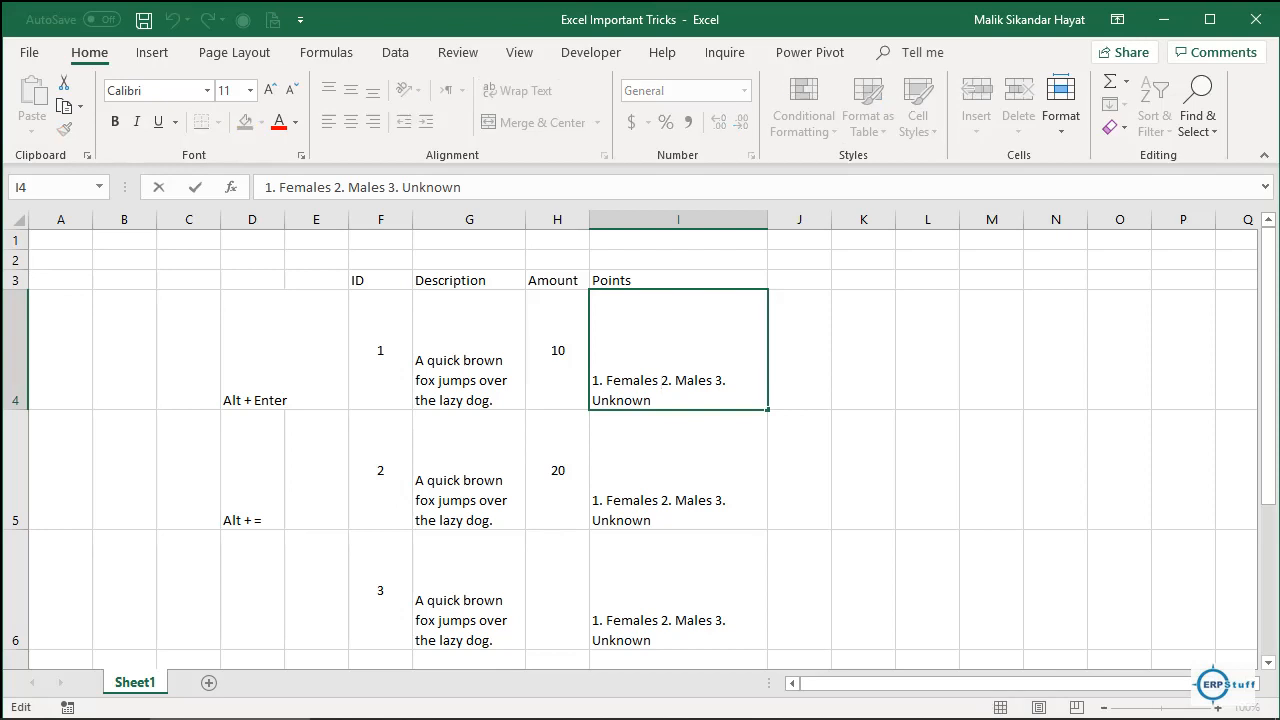
{"action": "left_click", "coordinate": [658, 380]}
{"action": "key", "text": "alt+Return"}
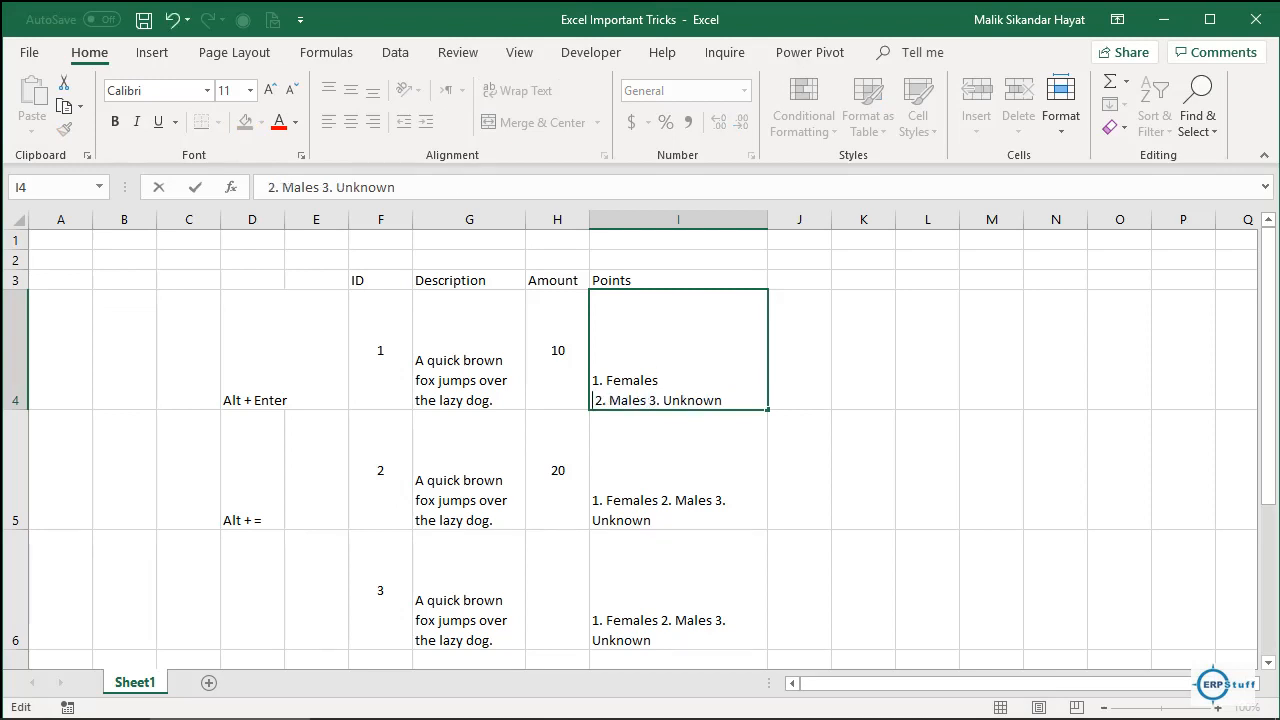
{"action": "key", "text": "Delete"}
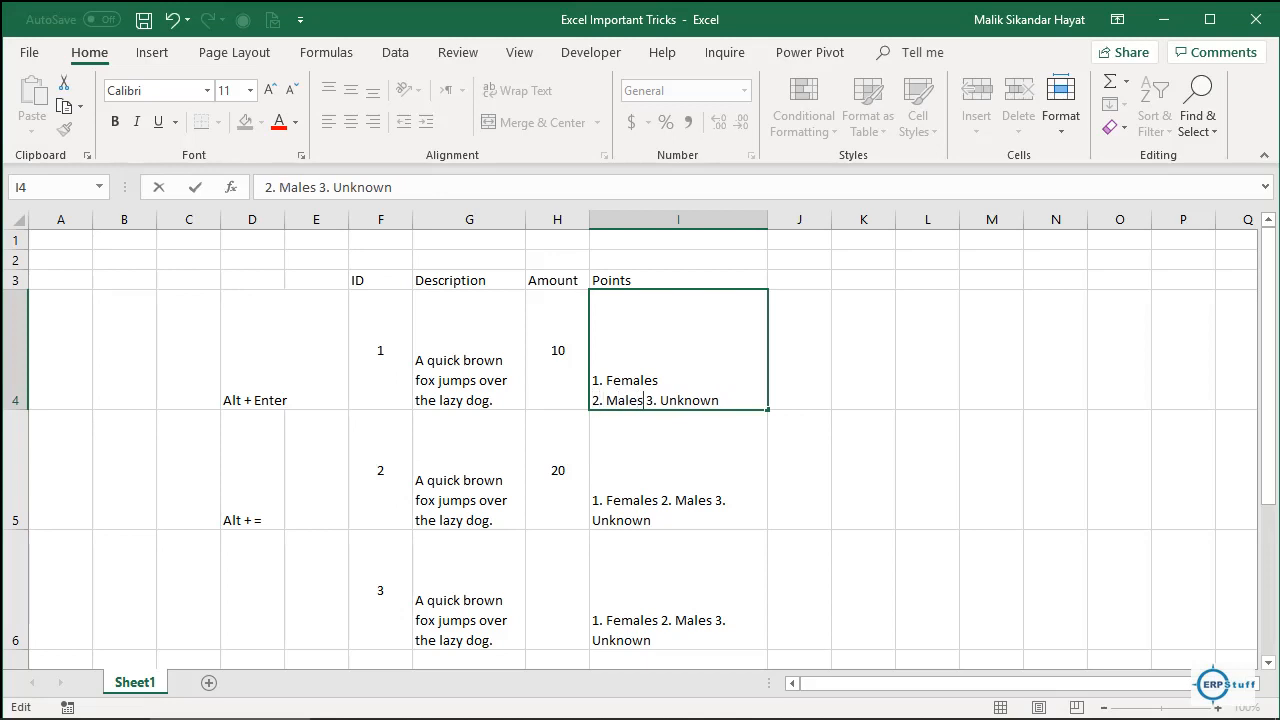
{"action": "key", "text": "alt+Return"}
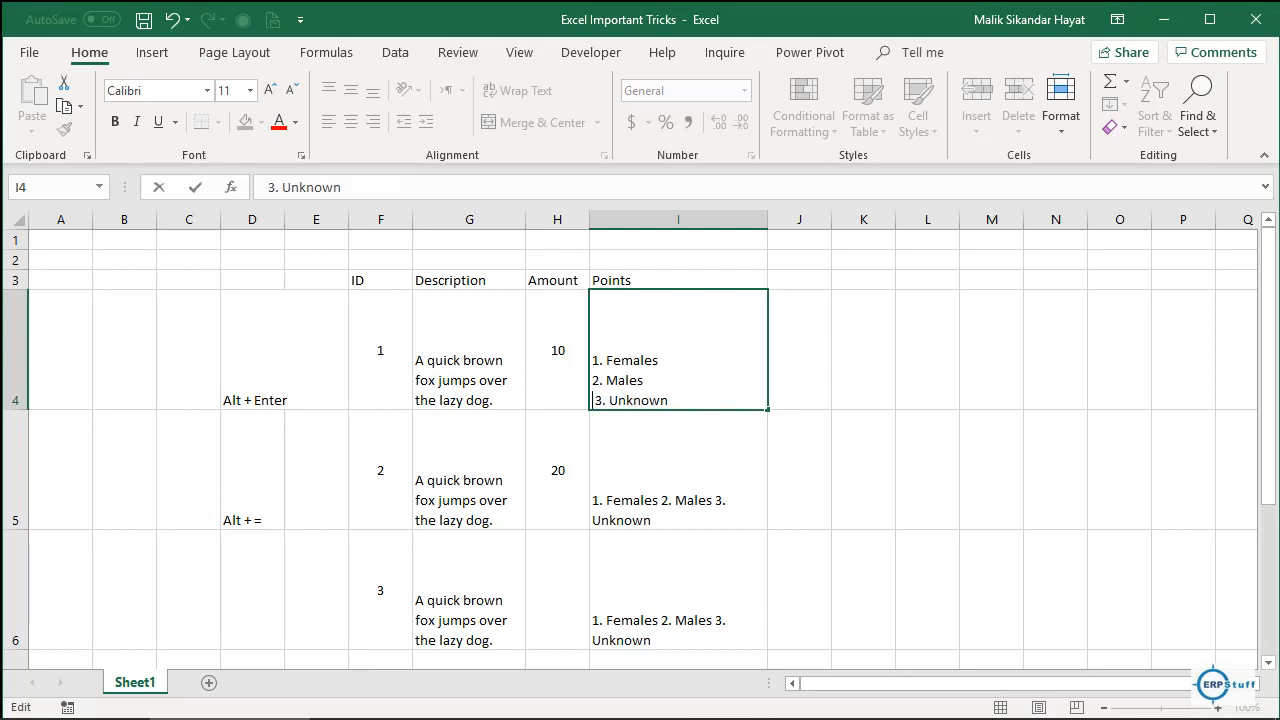
{"action": "key", "text": "Delete"}
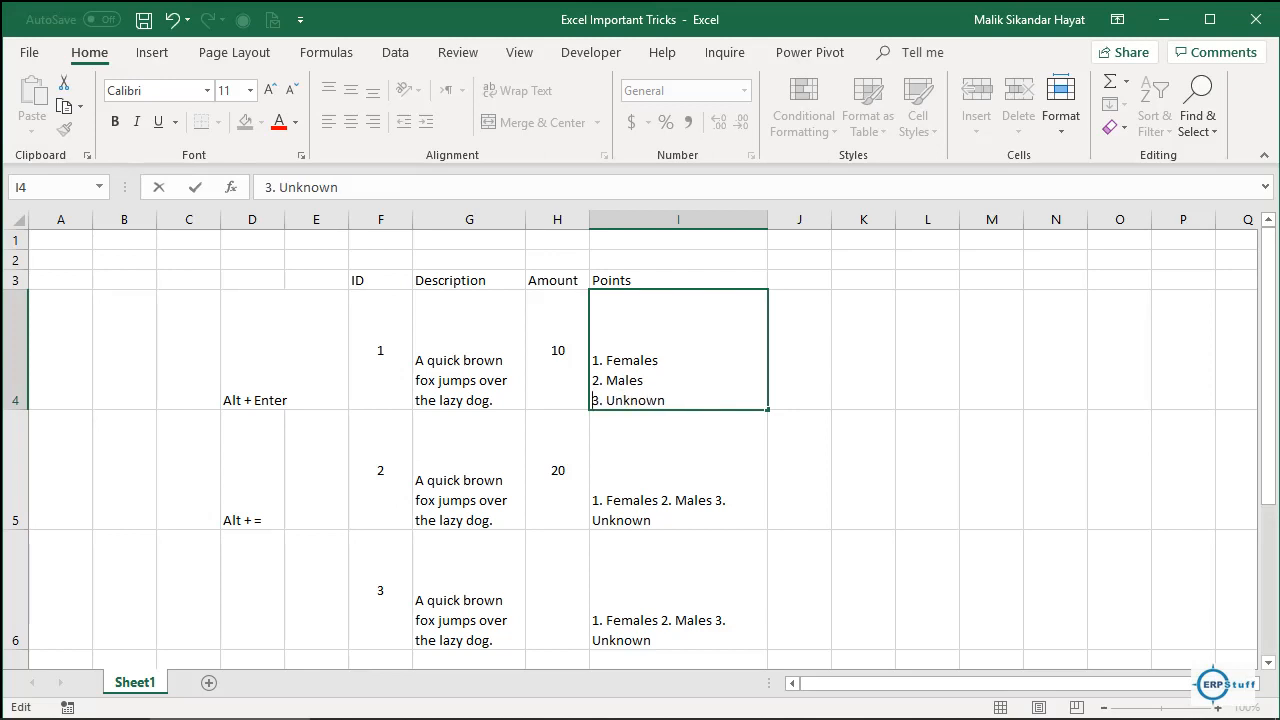
{"action": "key", "text": "Return"}
{"action": "key", "text": "Up"}
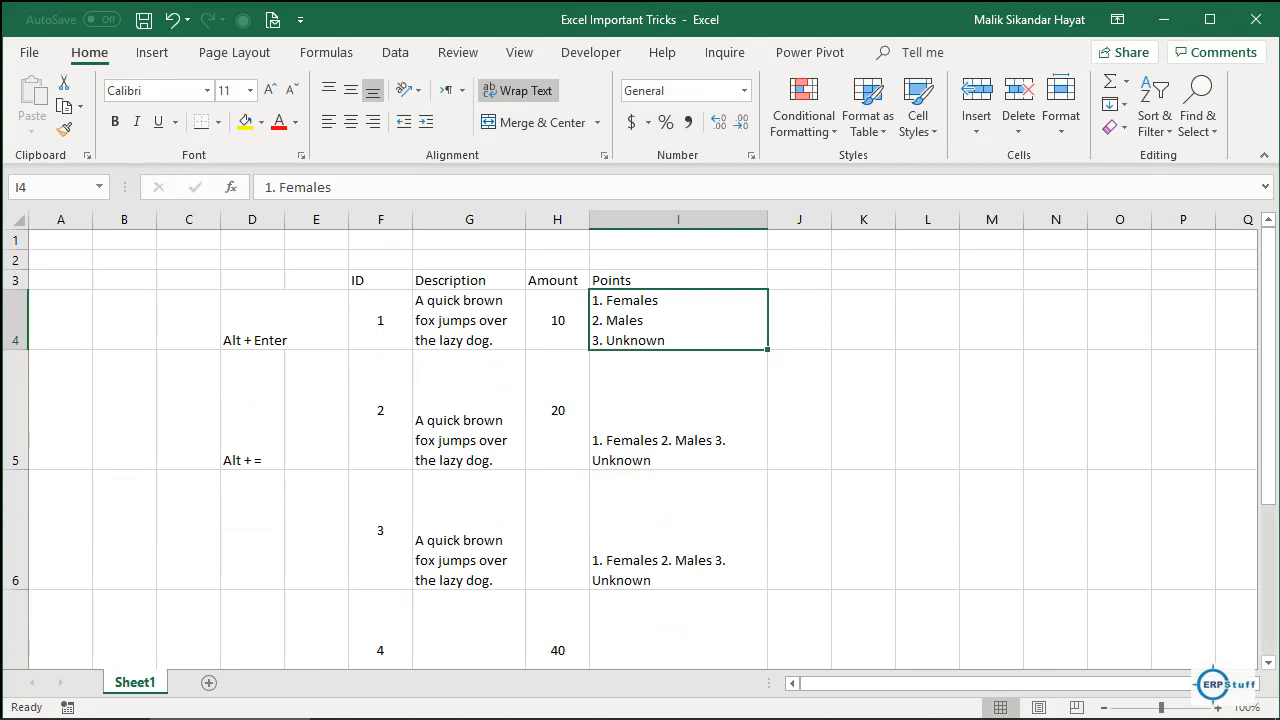
Step: Replace the Points entry in I5 with "1. Females" and "2.Males" on separate lines within the cell
{"action": "key", "text": "Down"}
{"action": "key", "text": "Delete"}
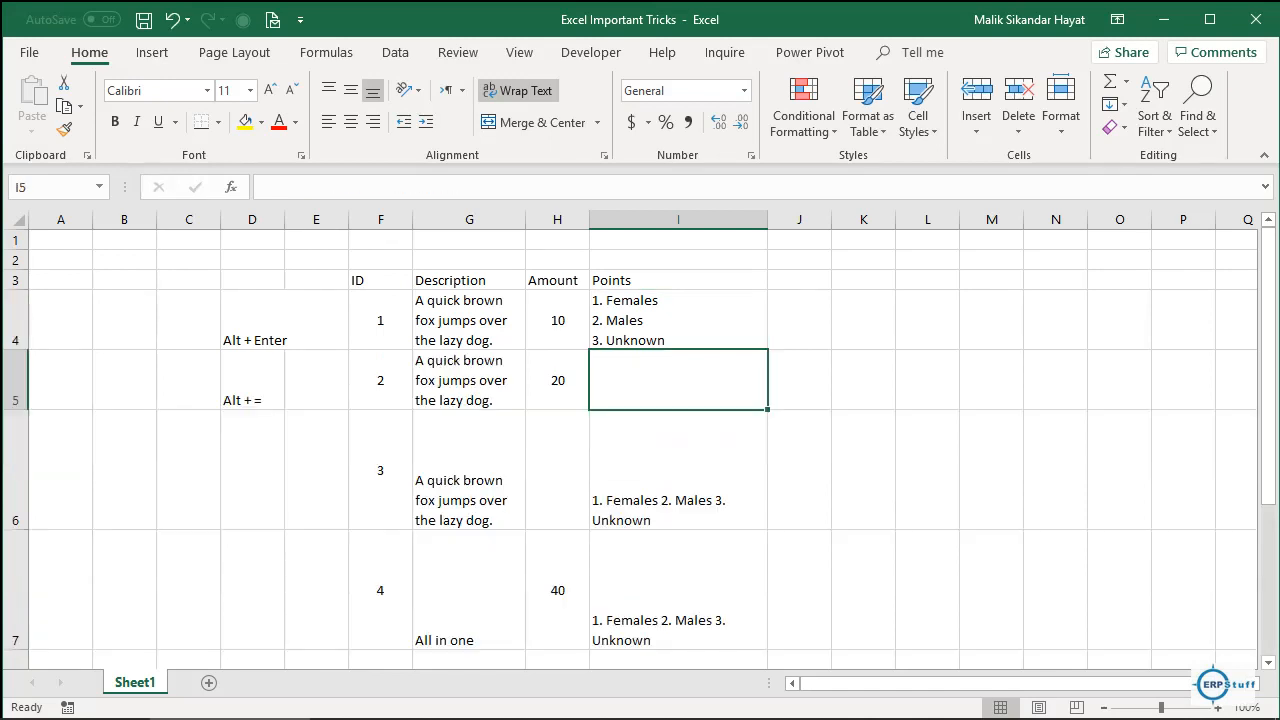
{"action": "type", "text": "1. F"}
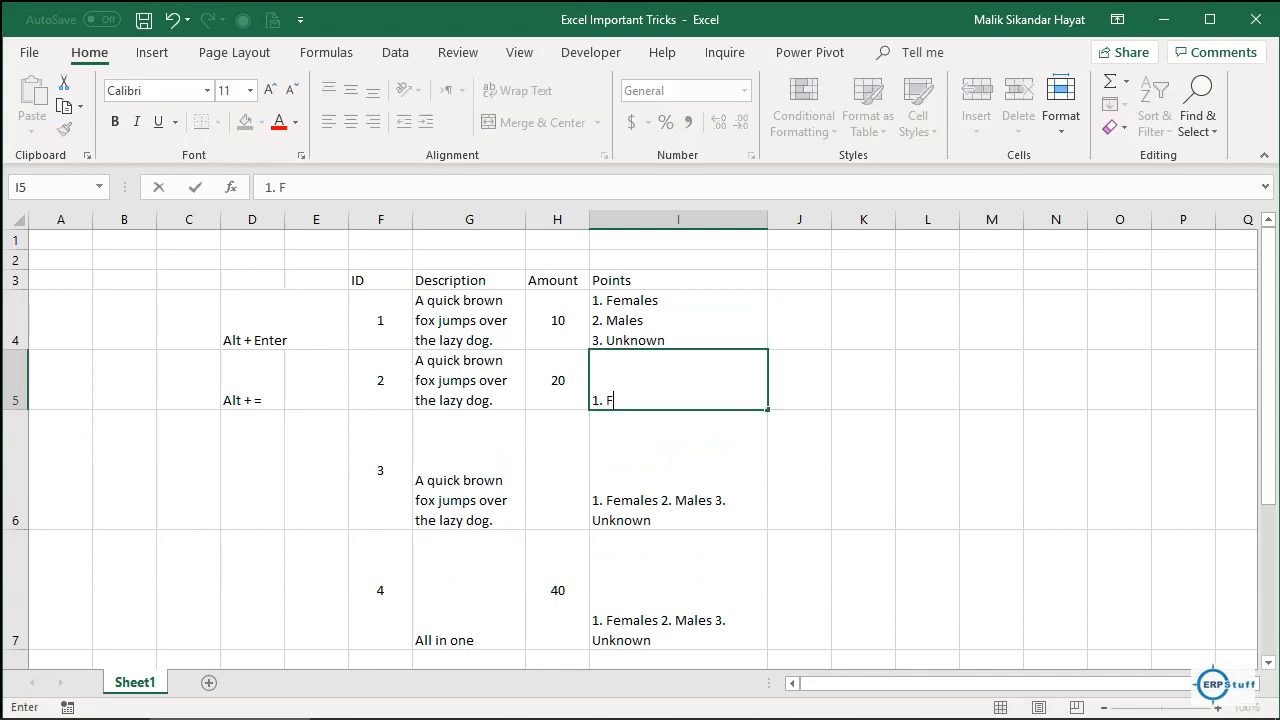
{"action": "type", "text": "emales"}
{"action": "key", "text": "alt+Return"}
{"action": "type", "text": "2."}
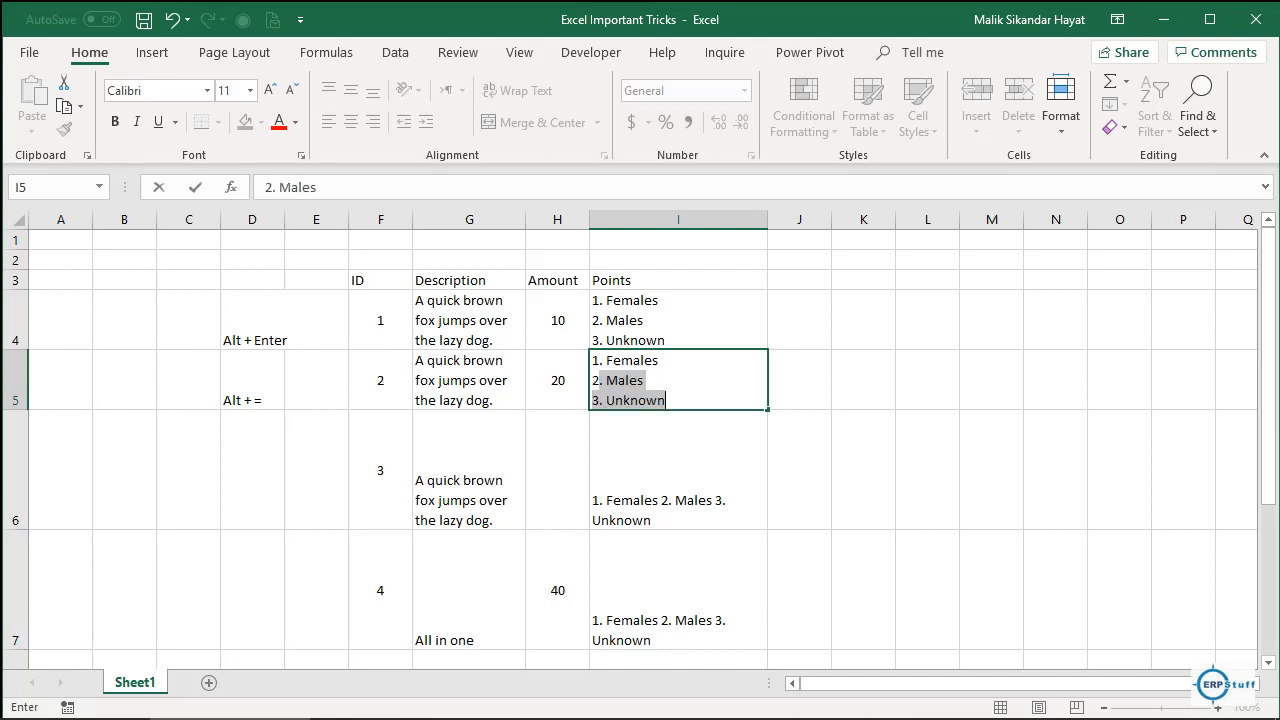
{"action": "key", "text": "BackSpace"}
{"action": "key", "text": "BackSpace"}
{"action": "type", "text": "Males"}
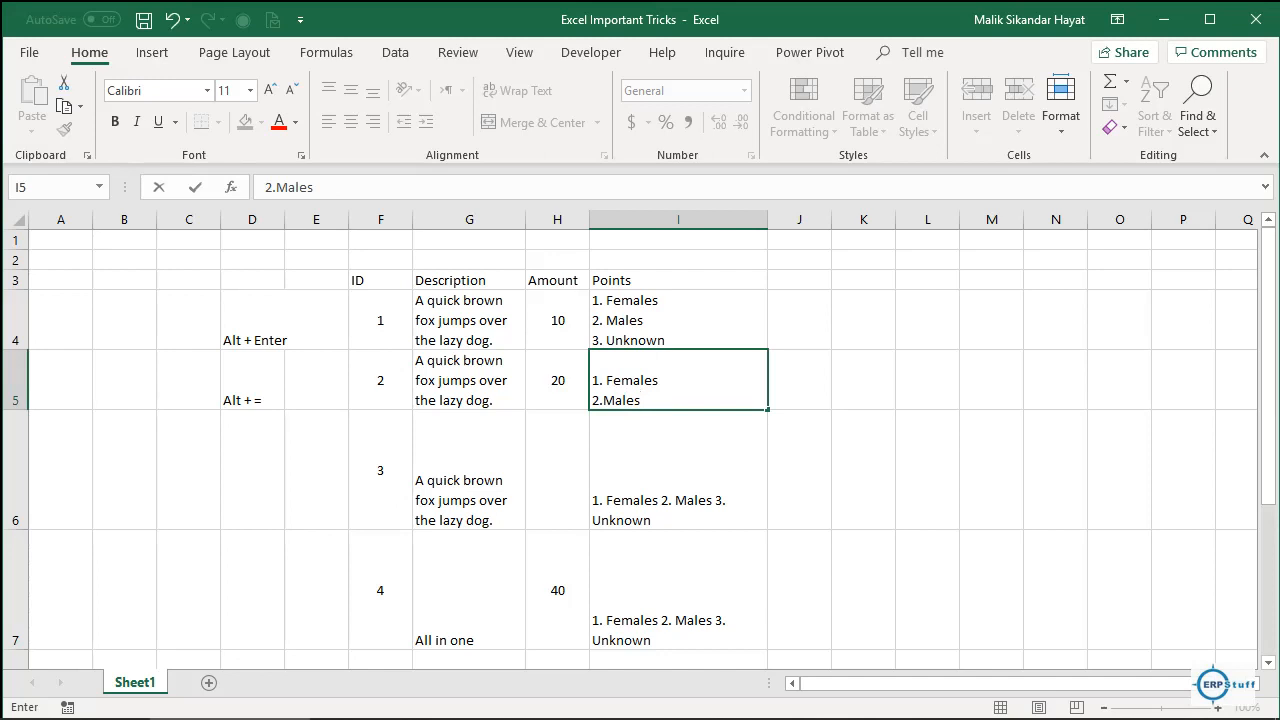
Step: Add "3. Unknown" as the third line of the Points cell I5 and commit the entry
{"action": "key", "text": "alt+Return"}
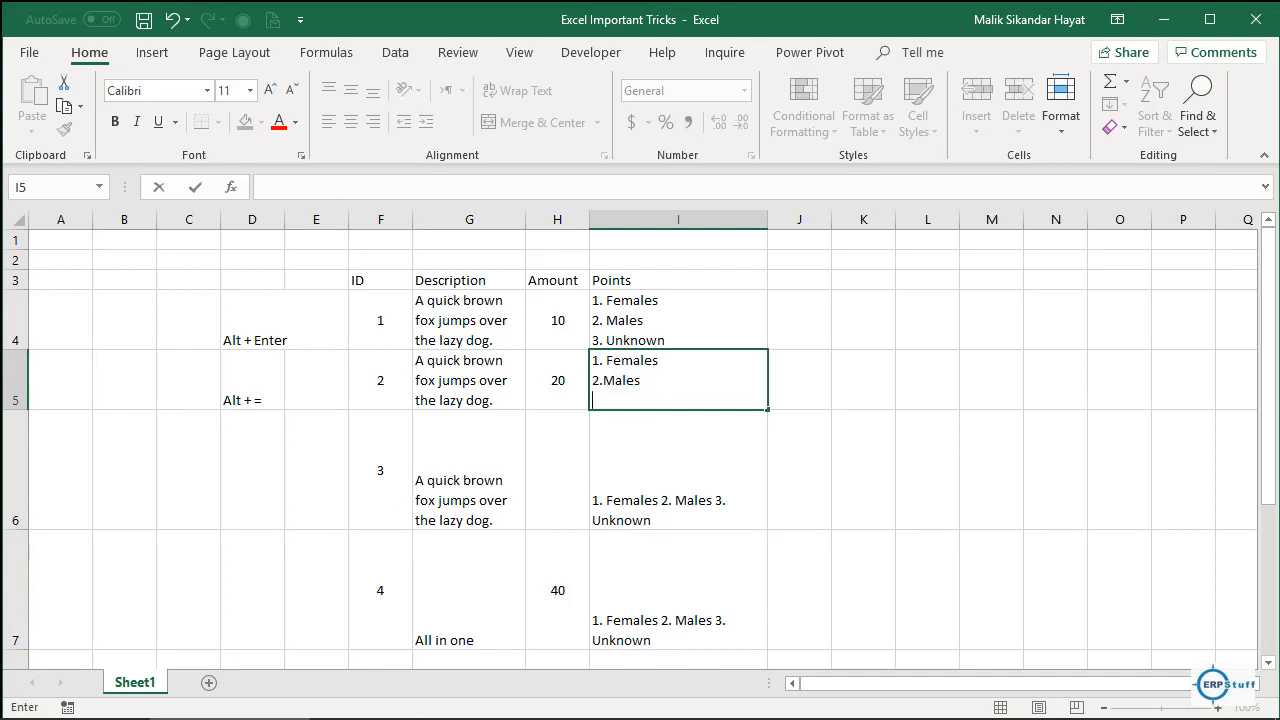
{"action": "type", "text": "3. Unk"}
{"action": "key", "text": "BackSpace"}
{"action": "type", "text": "known"}
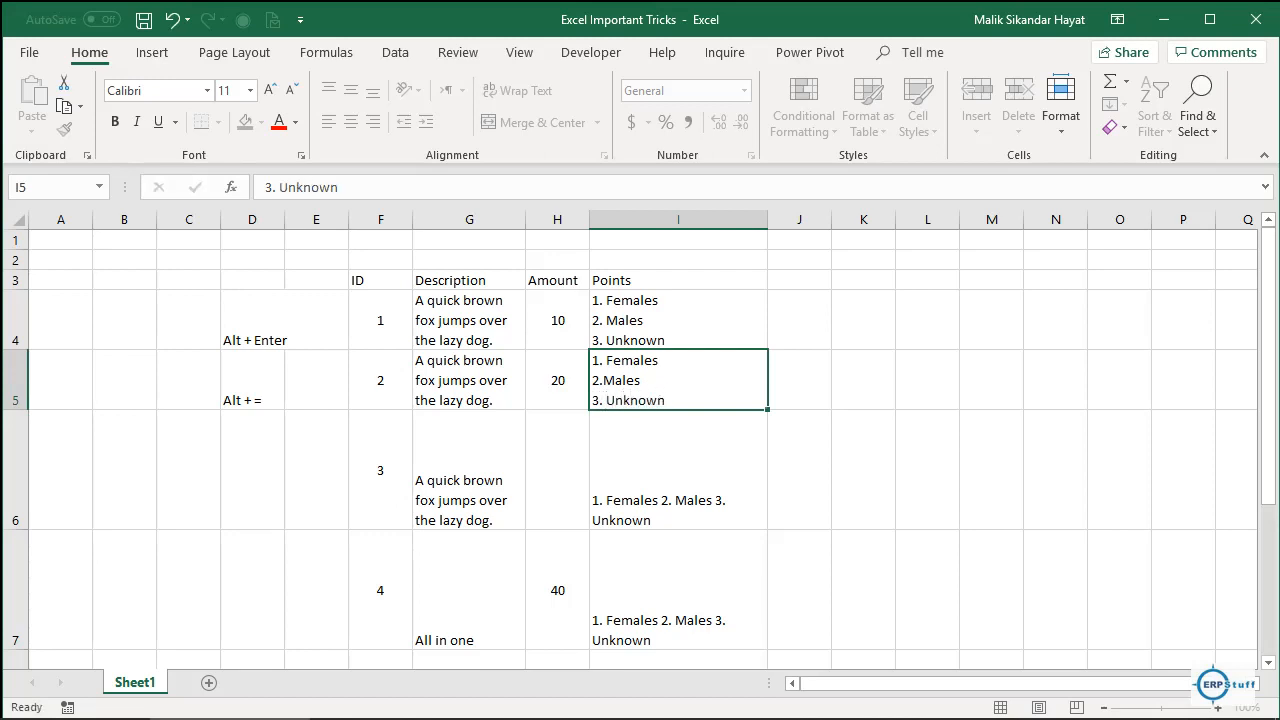
{"action": "key", "text": "Return"}
{"action": "left_click", "coordinate": [678, 380]}
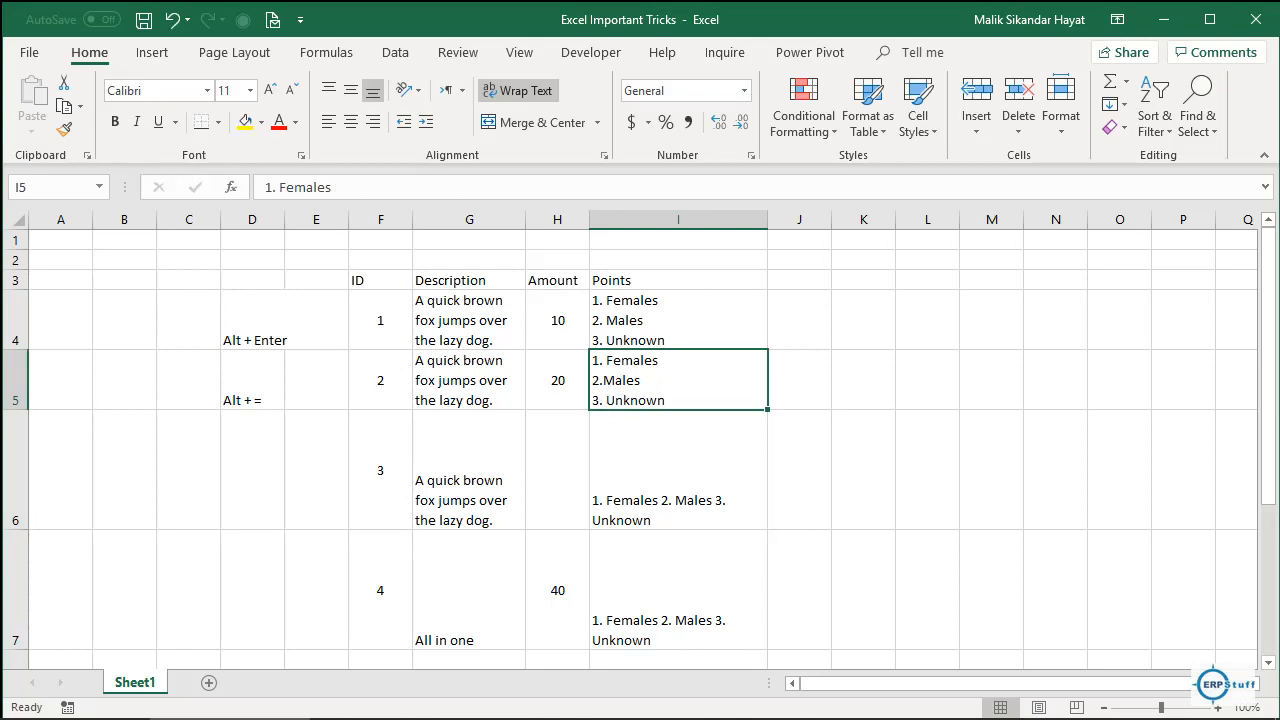
Step: Clear the remaining Points entries in I6:I8
{"action": "key", "text": "Down"}
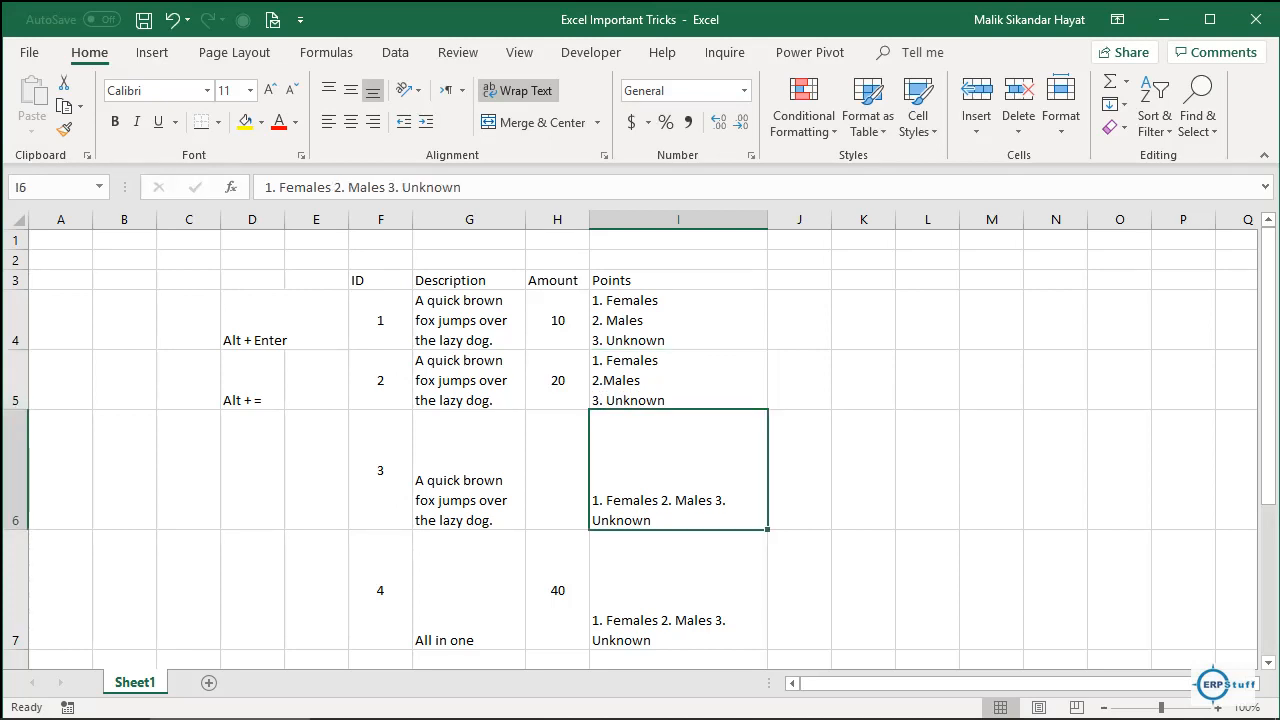
{"action": "key", "text": "shift+Down"}
{"action": "key", "text": "Delete"}
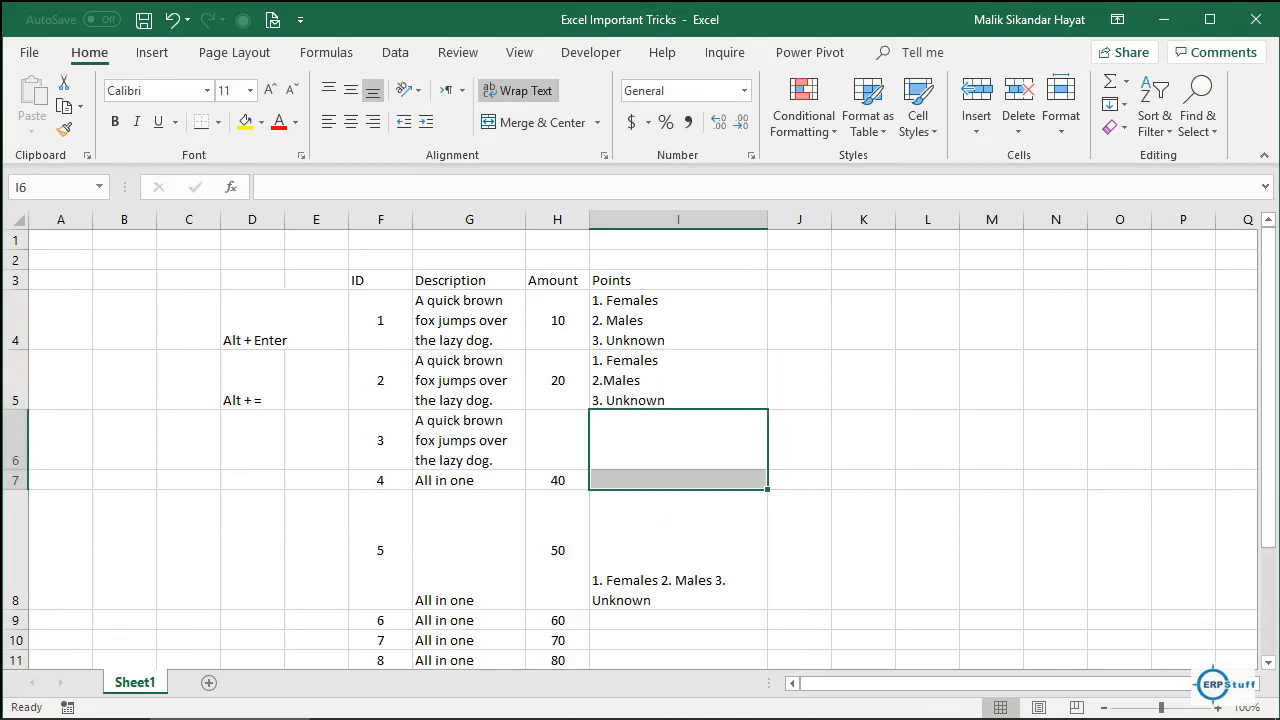
{"action": "key", "text": "Down"}
{"action": "key", "text": "Down"}
{"action": "key", "text": "Delete"}
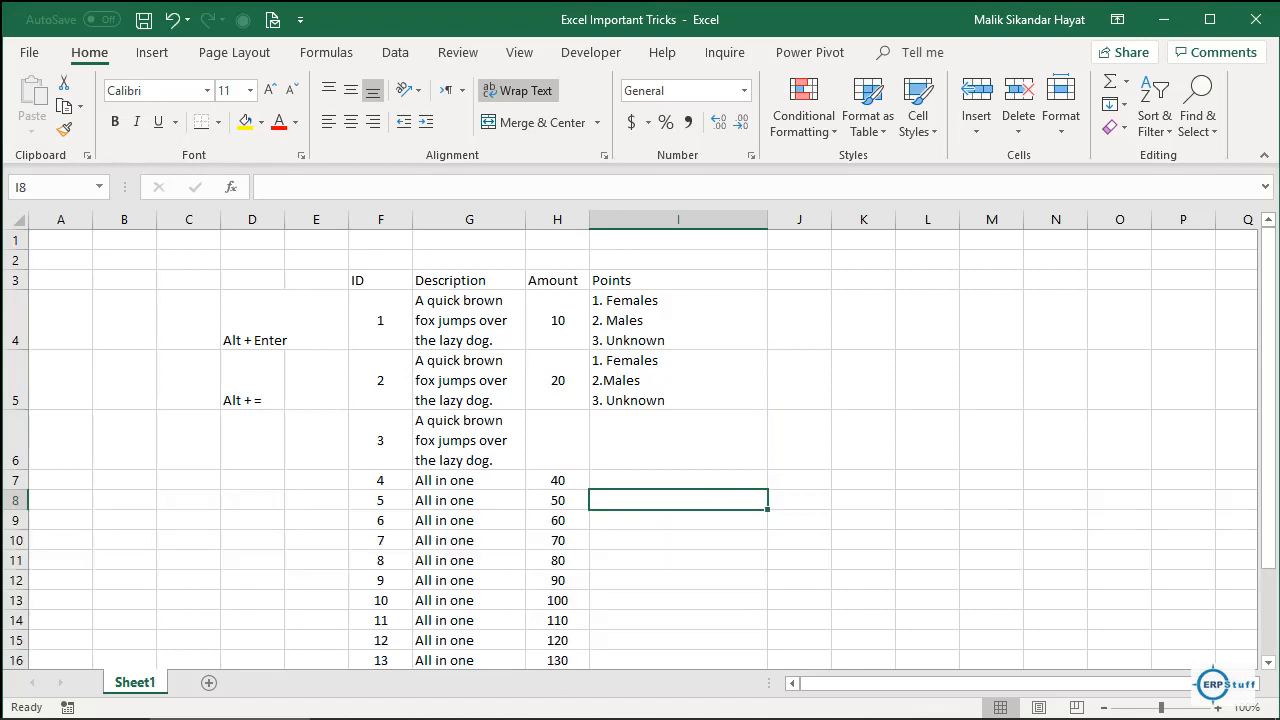
Step: Write "1. Today we discussed about the concept of text wrap in excel." as the first line of I6
{"action": "key", "text": "Up"}
{"action": "key", "text": "Up"}
{"action": "key", "text": "Up"}
{"action": "key", "text": "Up"}
{"action": "key", "text": "Up"}
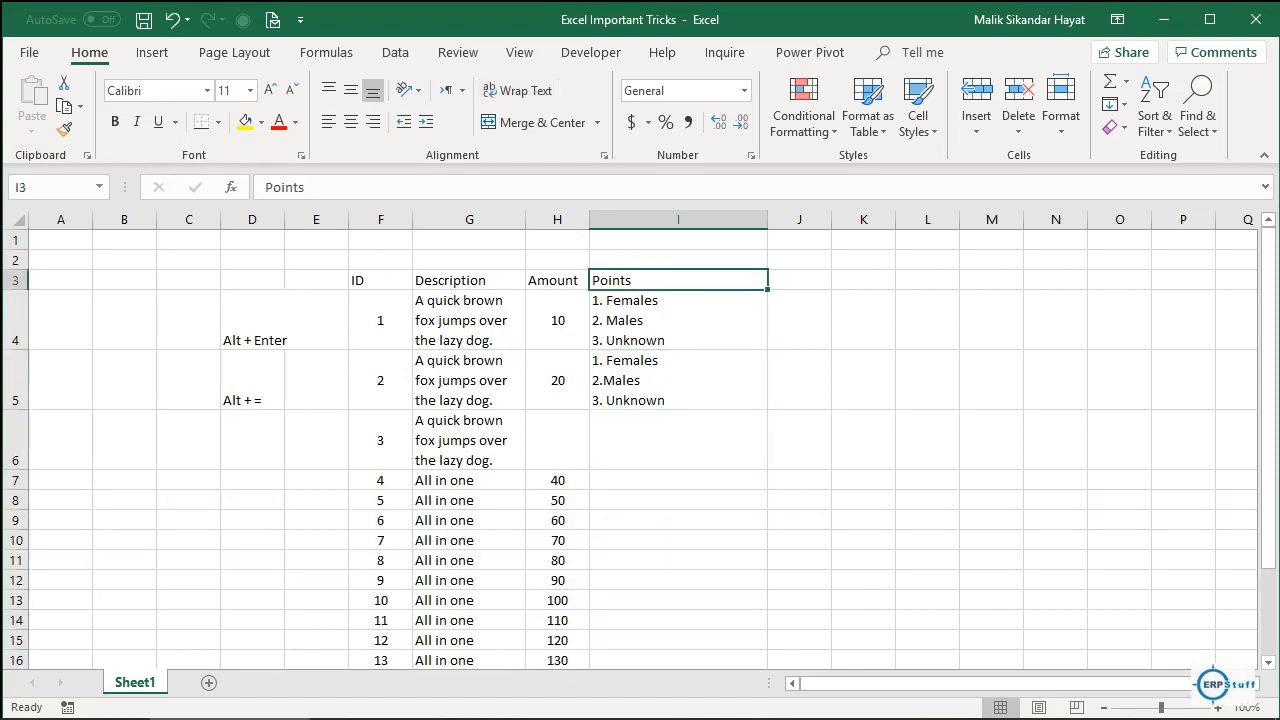
{"action": "key", "text": "Down"}
{"action": "key", "text": "Down"}
{"action": "key", "text": "Down"}
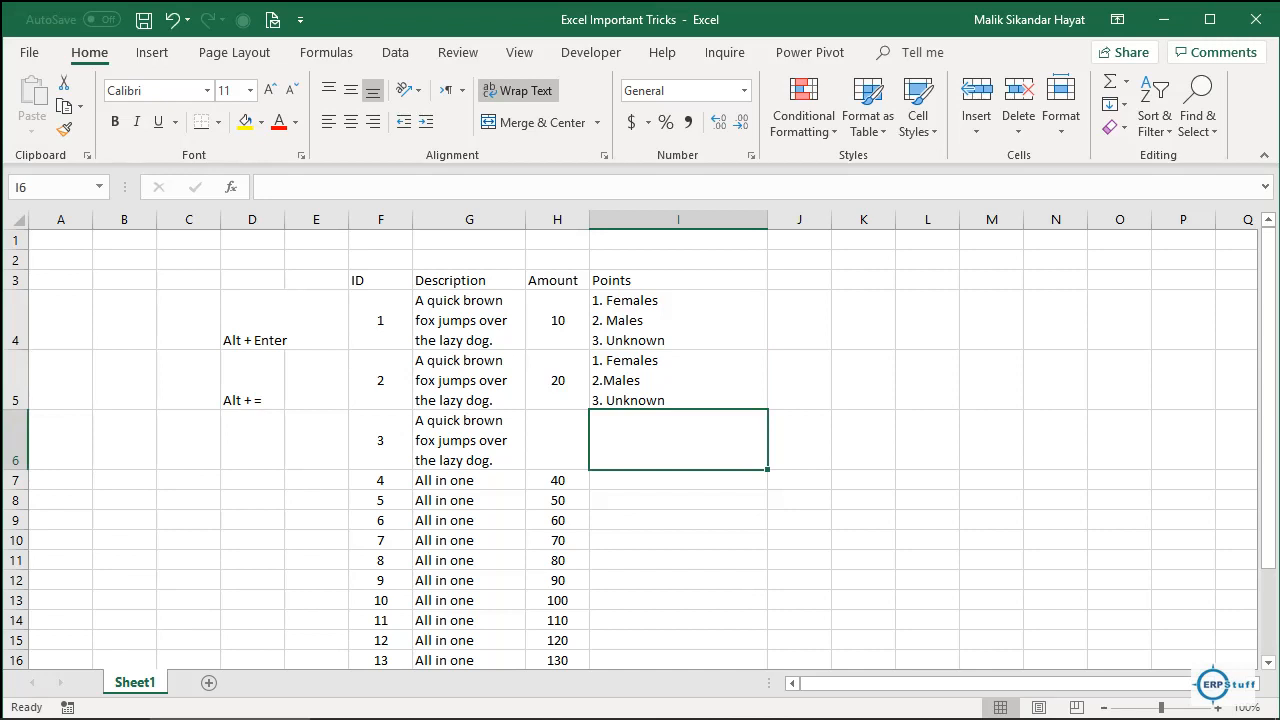
{"action": "type", "text": "1."}
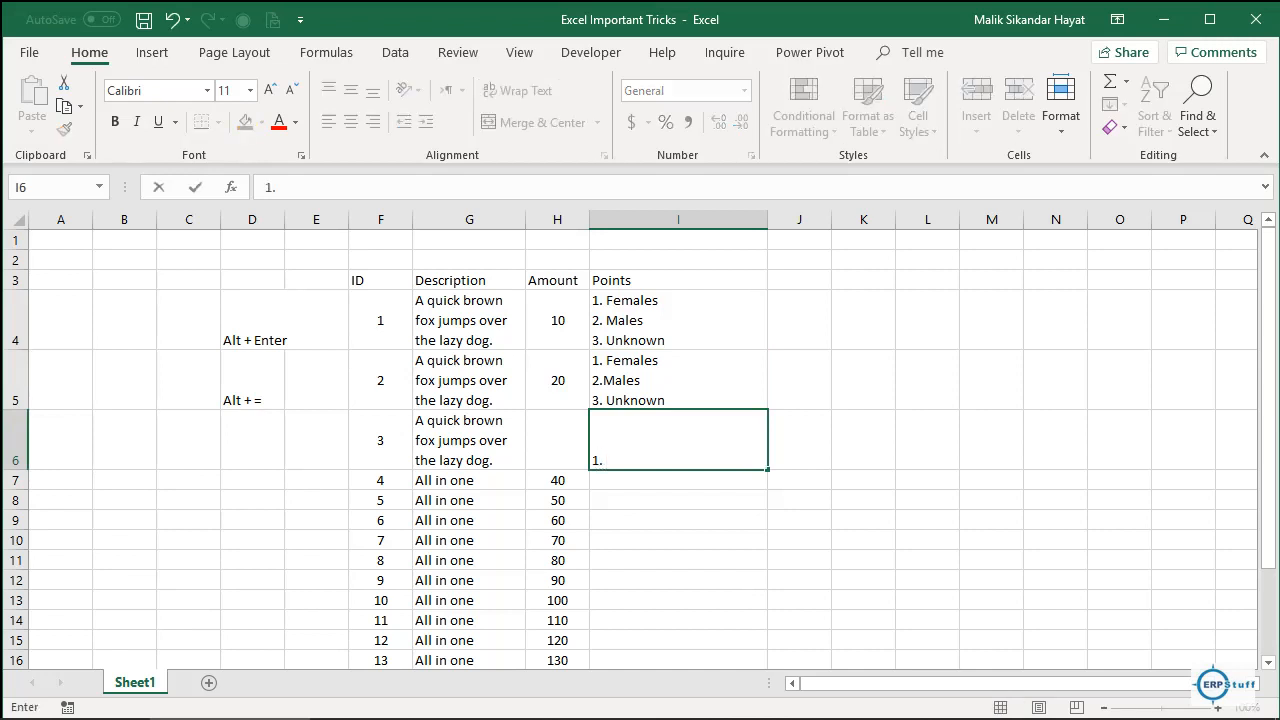
{"action": "type", "text": " Today we disc"}
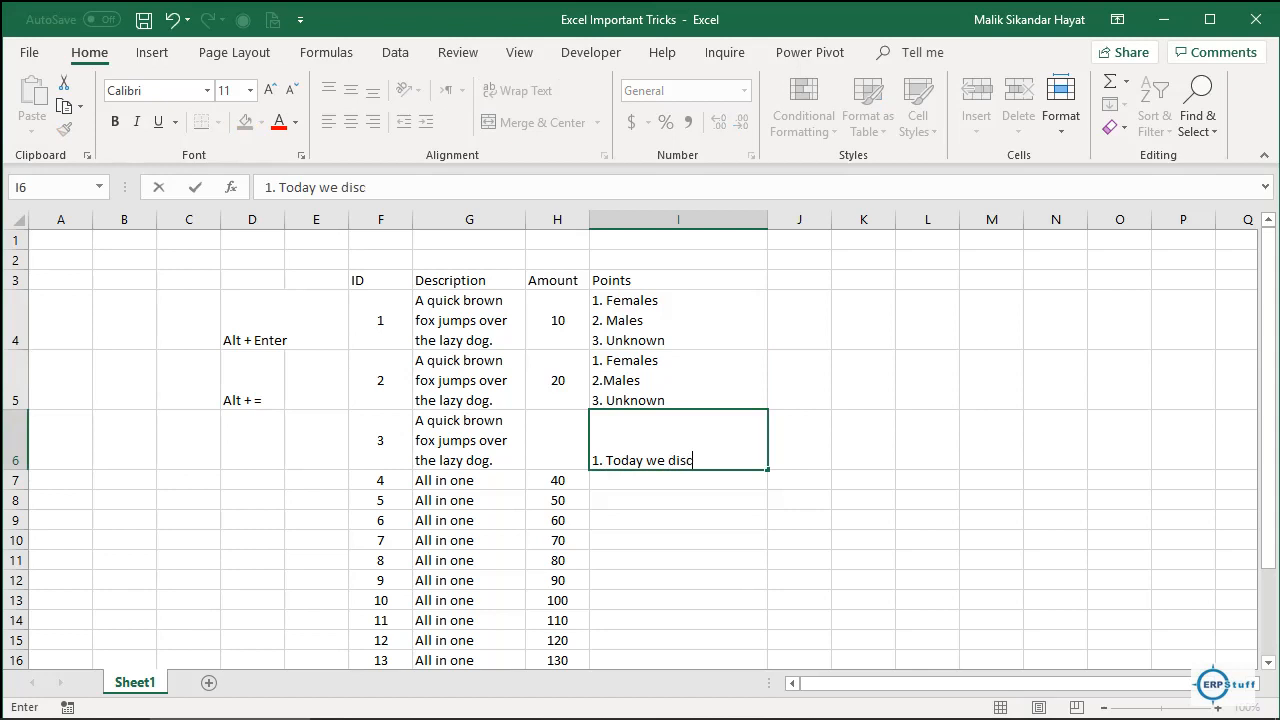
{"action": "type", "text": "ussed about t"}
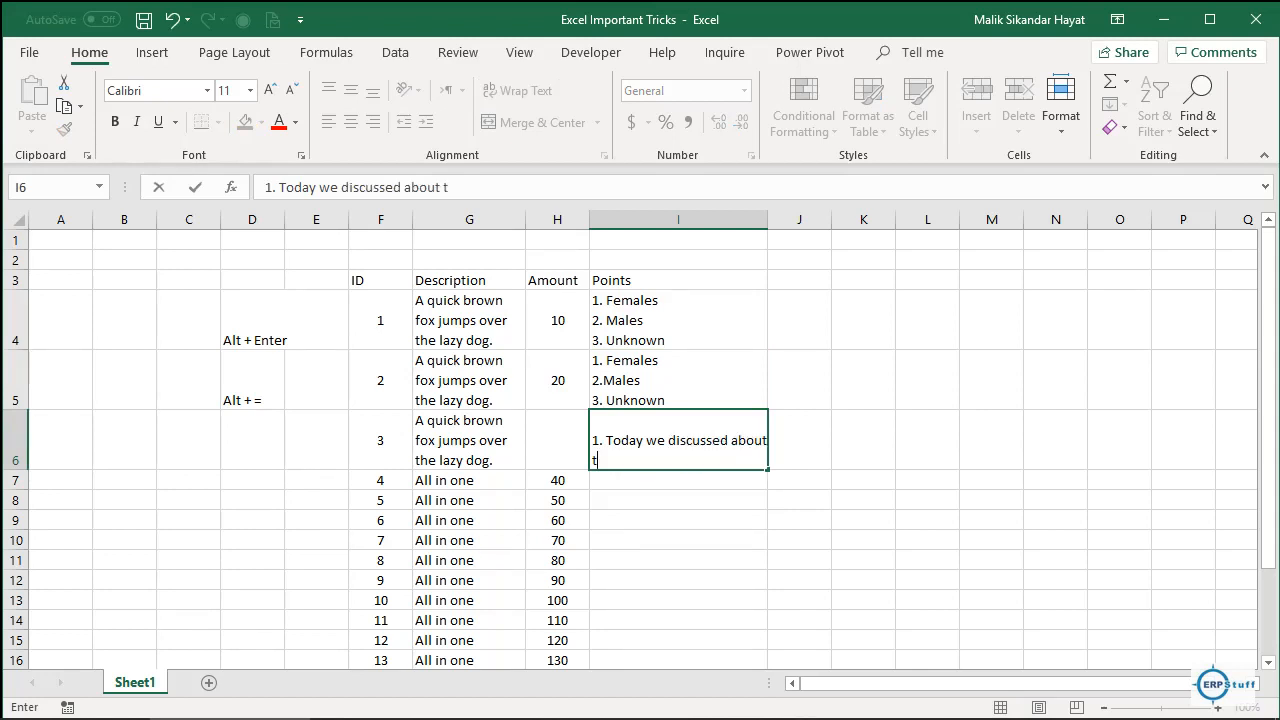
{"action": "type", "text": "he concept o"}
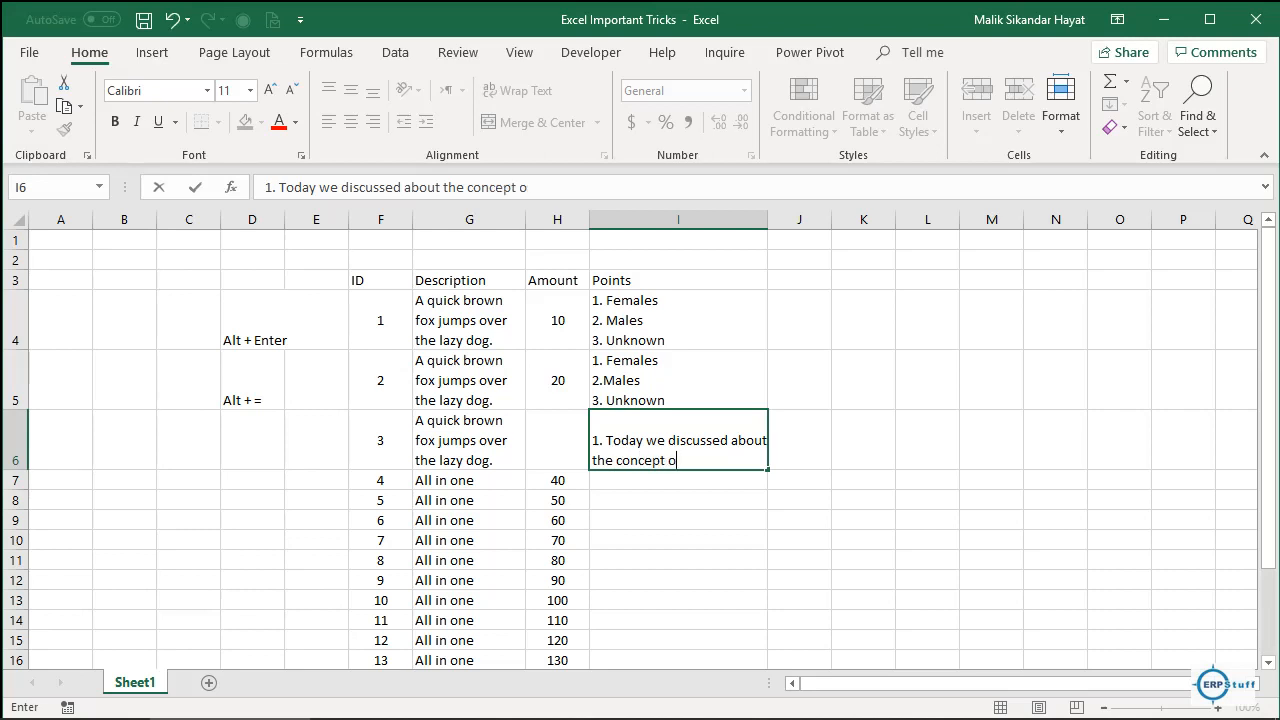
{"action": "type", "text": "f text wrap in excel"}
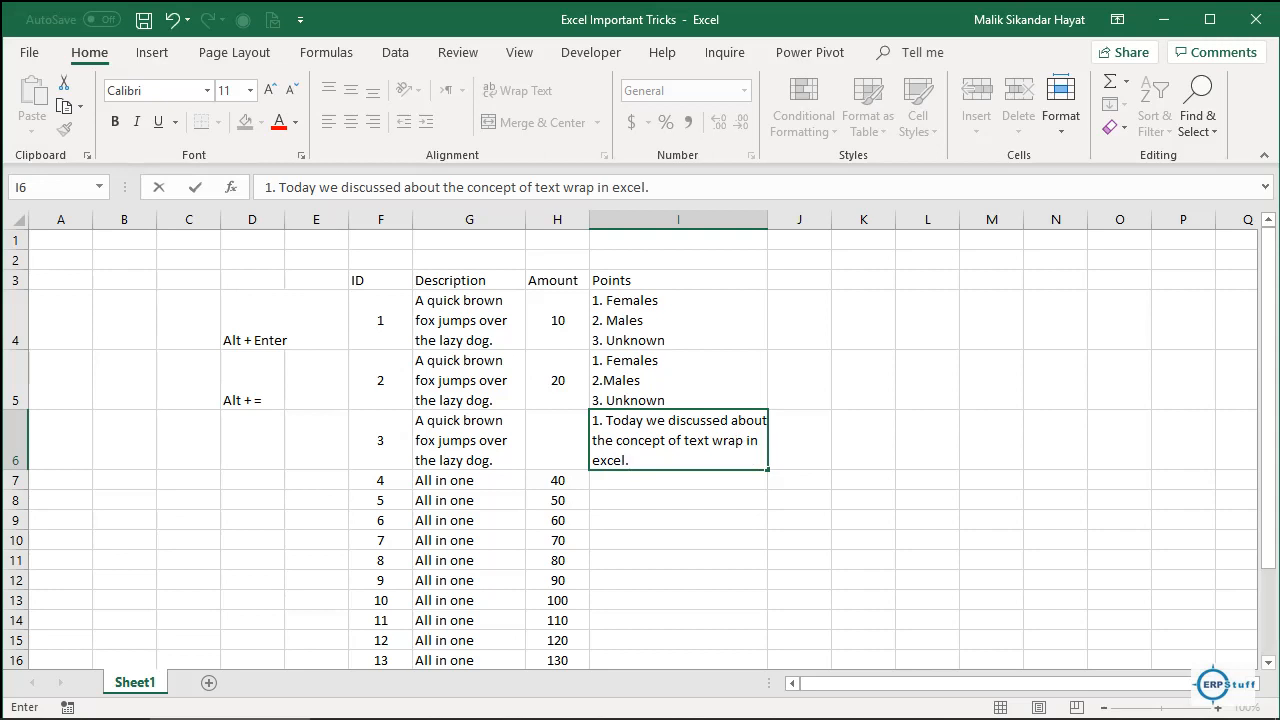
{"action": "type", "text": "."}
Step: Add "2. We also tried to cover all features." on a new line within I6 and commit the entry
{"action": "key", "text": "alt+Return"}
{"action": "type", "text": "2"}
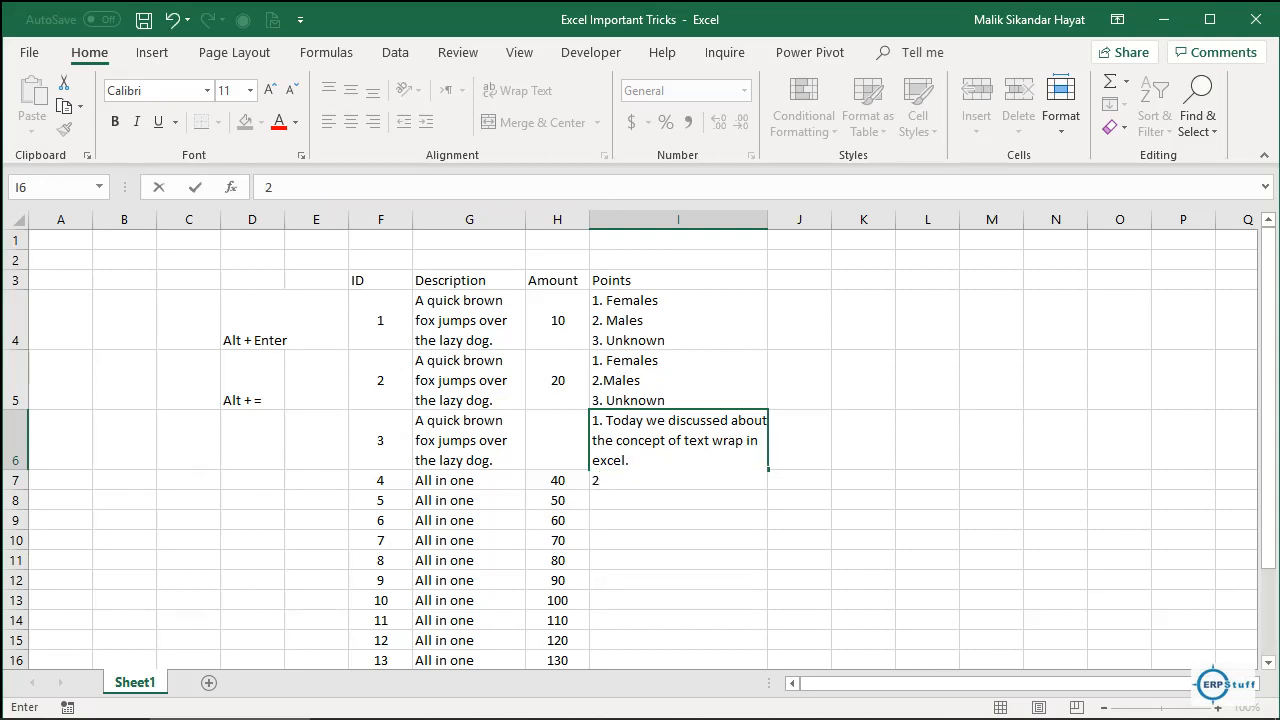
{"action": "type", "text": ". We also tried to co"}
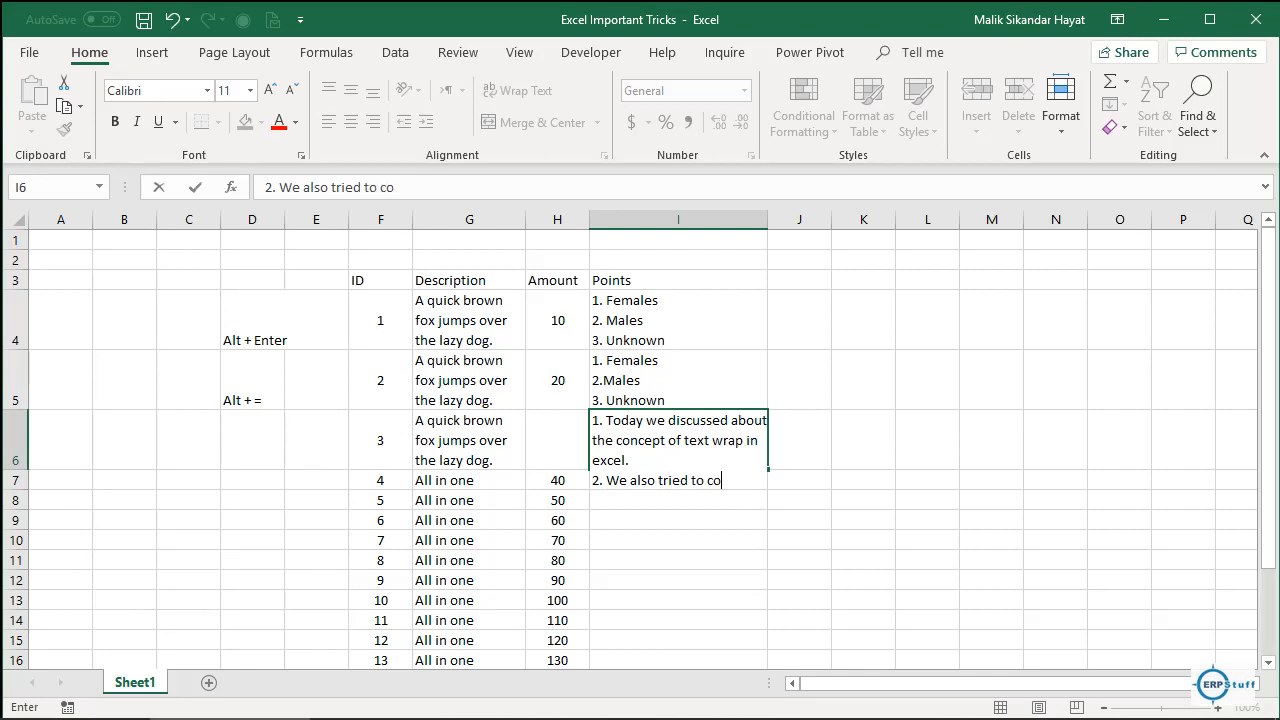
{"action": "type", "text": "ver all features"}
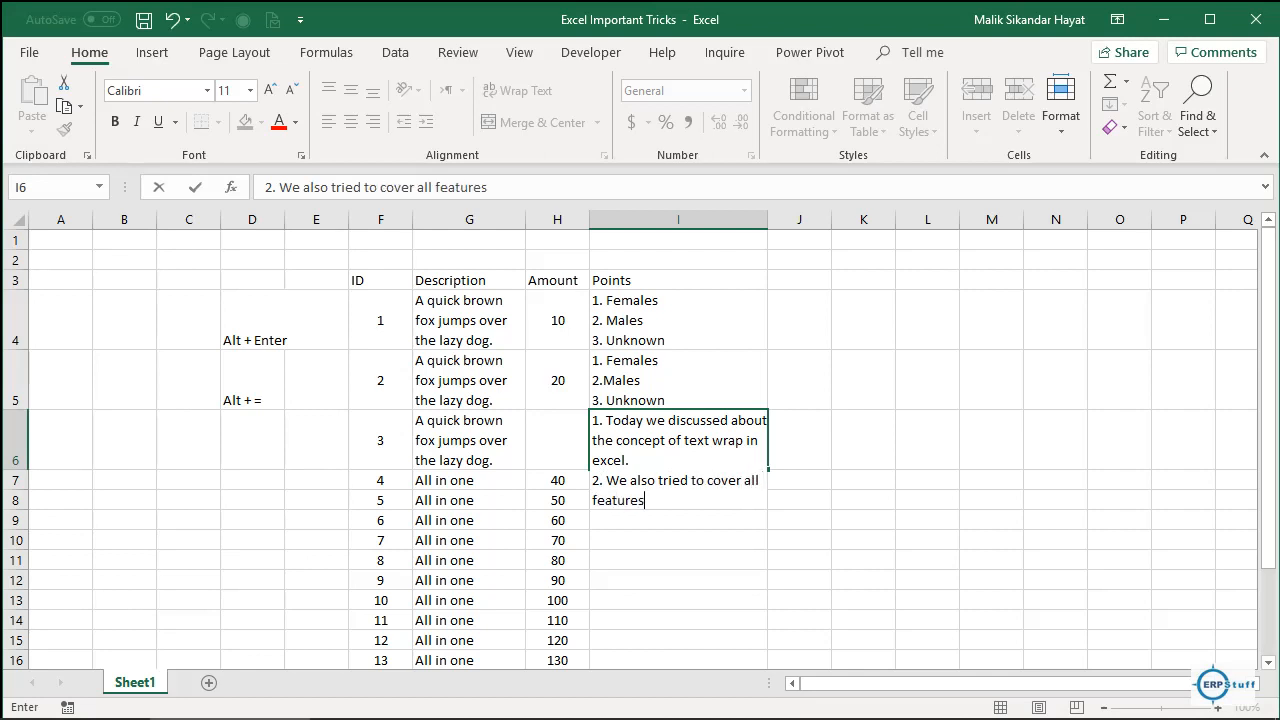
{"action": "type", "text": "."}
{"action": "key", "text": "Return"}
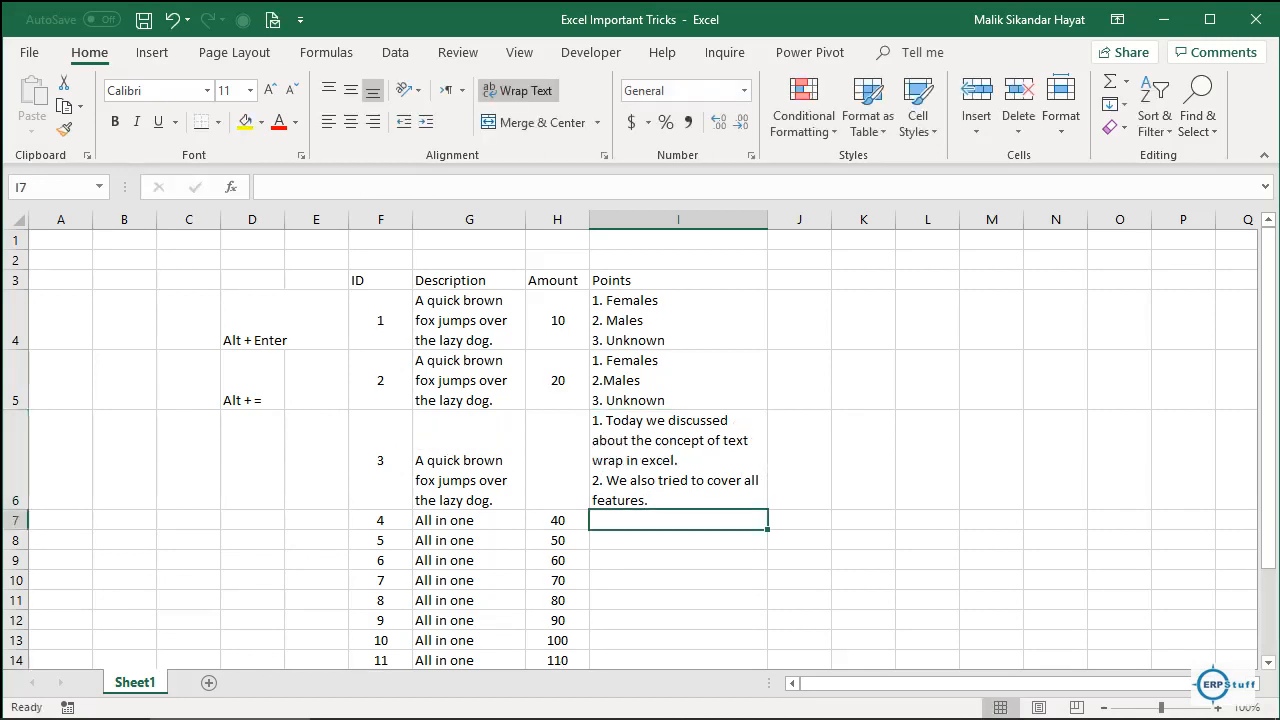
{"action": "left_click", "coordinate": [678, 460]}
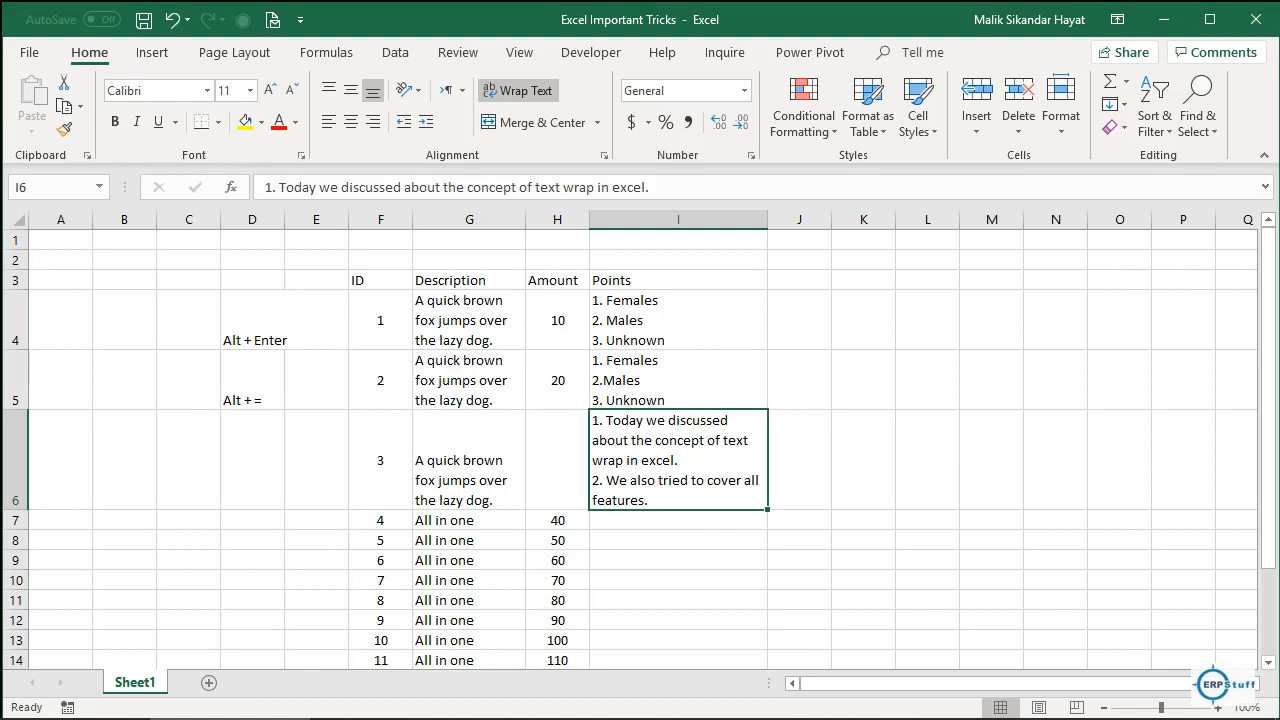
{"action": "key", "text": "Left"}
{"action": "key", "text": "Left"}
{"action": "key", "text": "Left"}
{"action": "key", "text": "Left"}
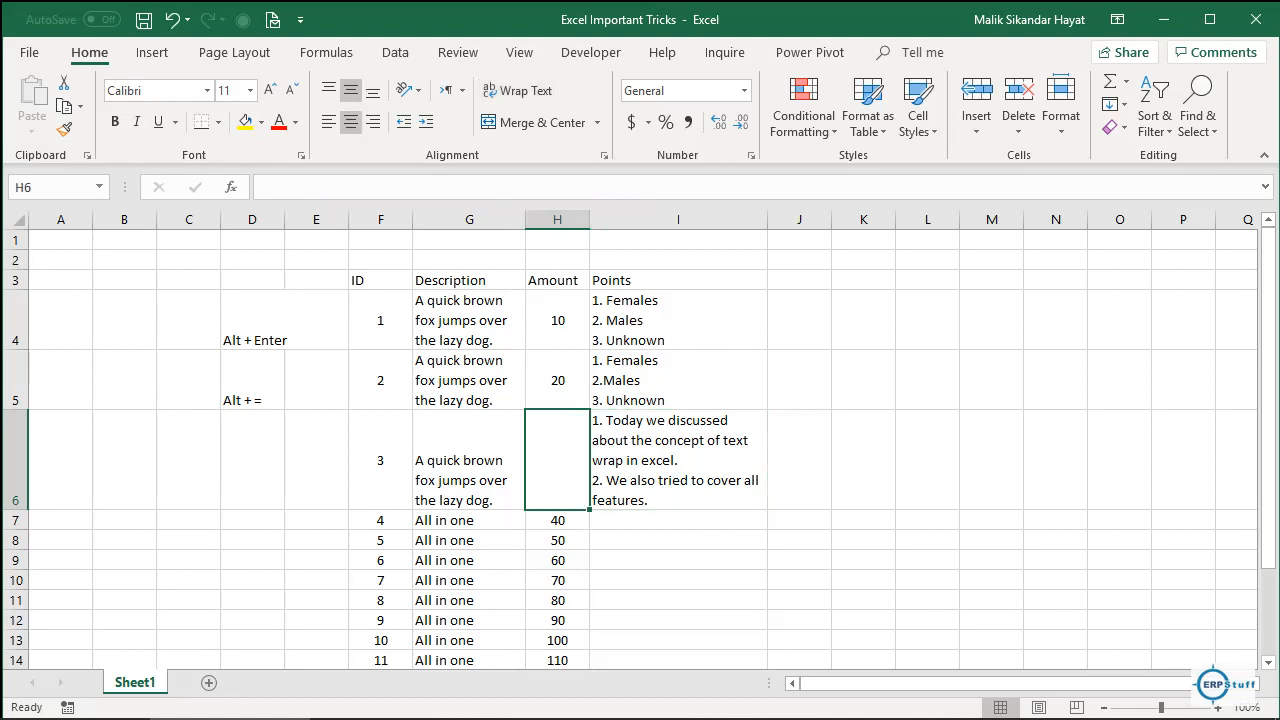
{"action": "key", "text": "Right"}
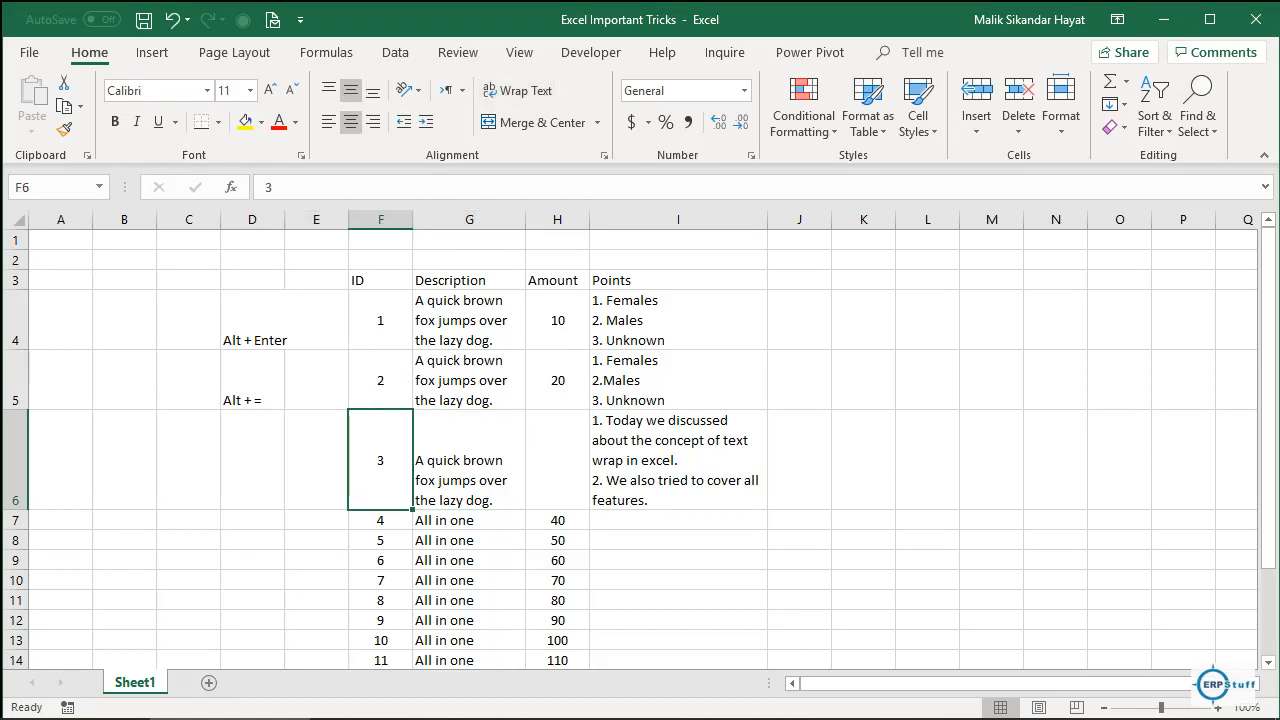
{"action": "key", "text": "Left"}
{"action": "key", "text": "Right"}
{"action": "key", "text": "Right"}
{"action": "key", "text": "Right"}
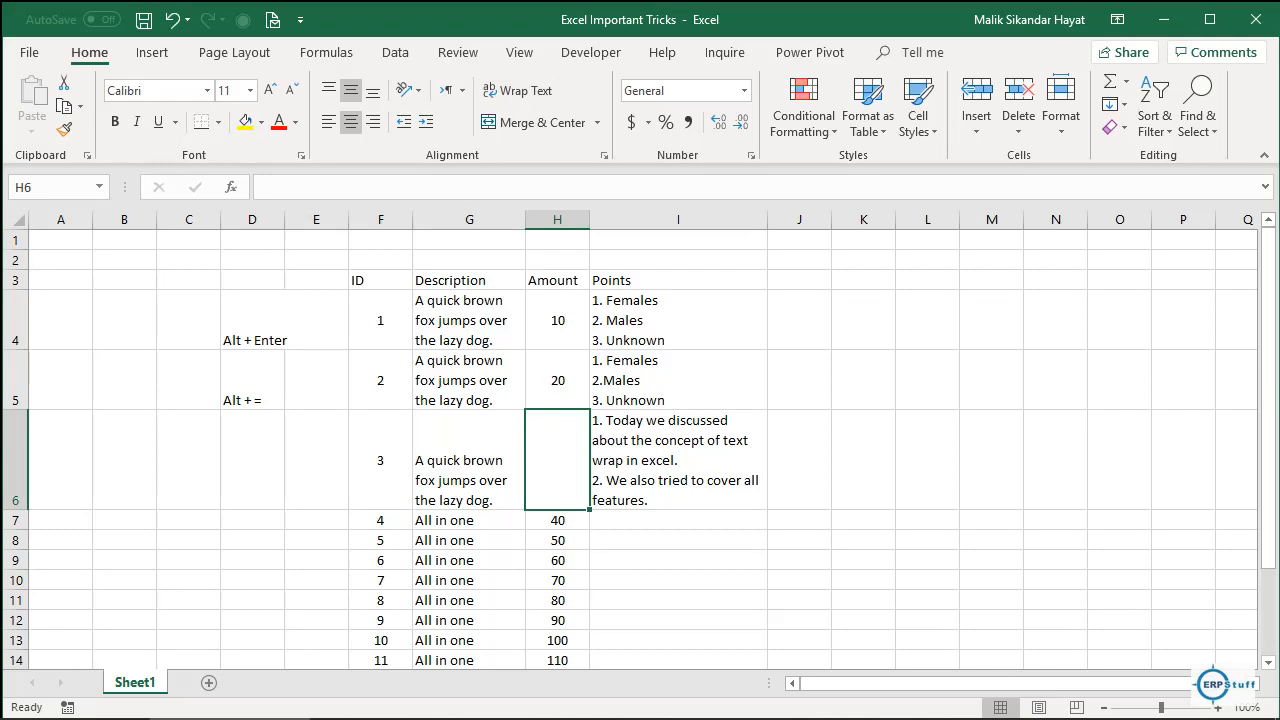
Step: Enter 3 in the empty Amount cell H6 and clear the cell again
{"action": "key", "text": "Down"}
{"action": "key", "text": "Down"}
{"action": "key", "text": "Up"}
{"action": "key", "text": "Up"}
{"action": "type", "text": "3"}
{"action": "key", "text": "Down"}
{"action": "key", "text": "Down"}
{"action": "key", "text": "Down"}
{"action": "key", "text": "Up"}
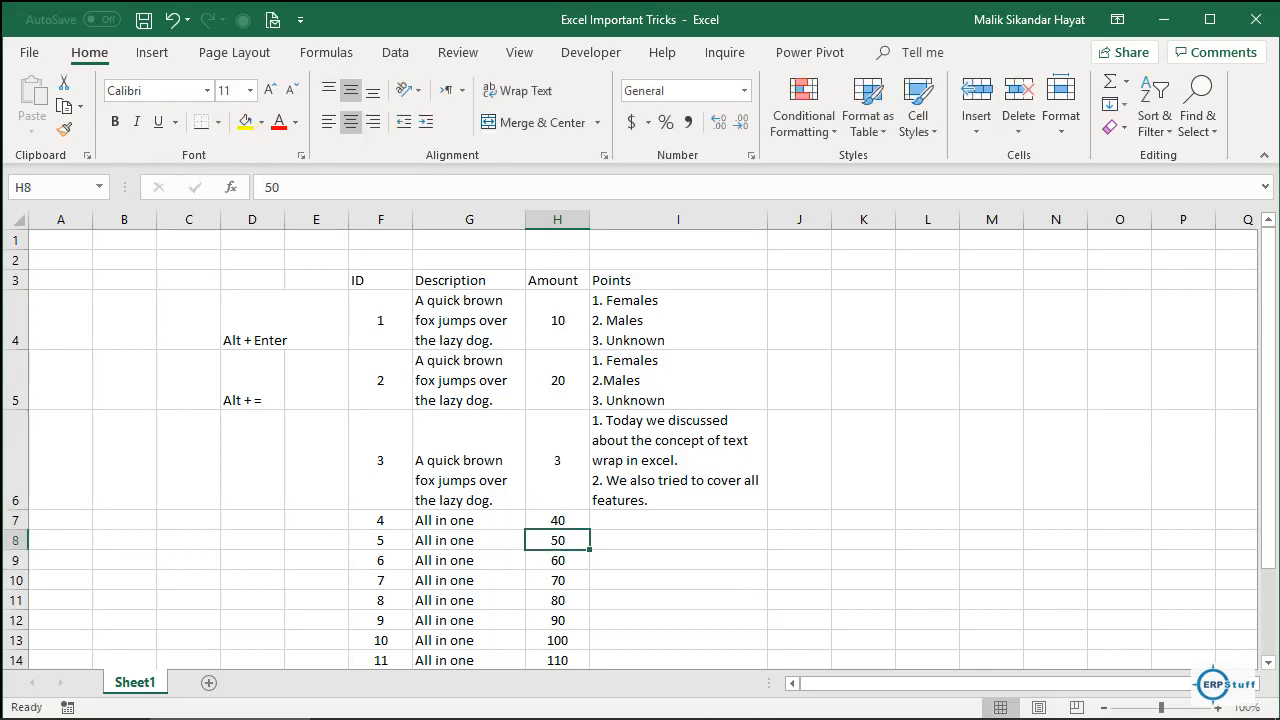
{"action": "key", "text": "Up"}
{"action": "key", "text": "Up"}
{"action": "key", "text": "Delete"}
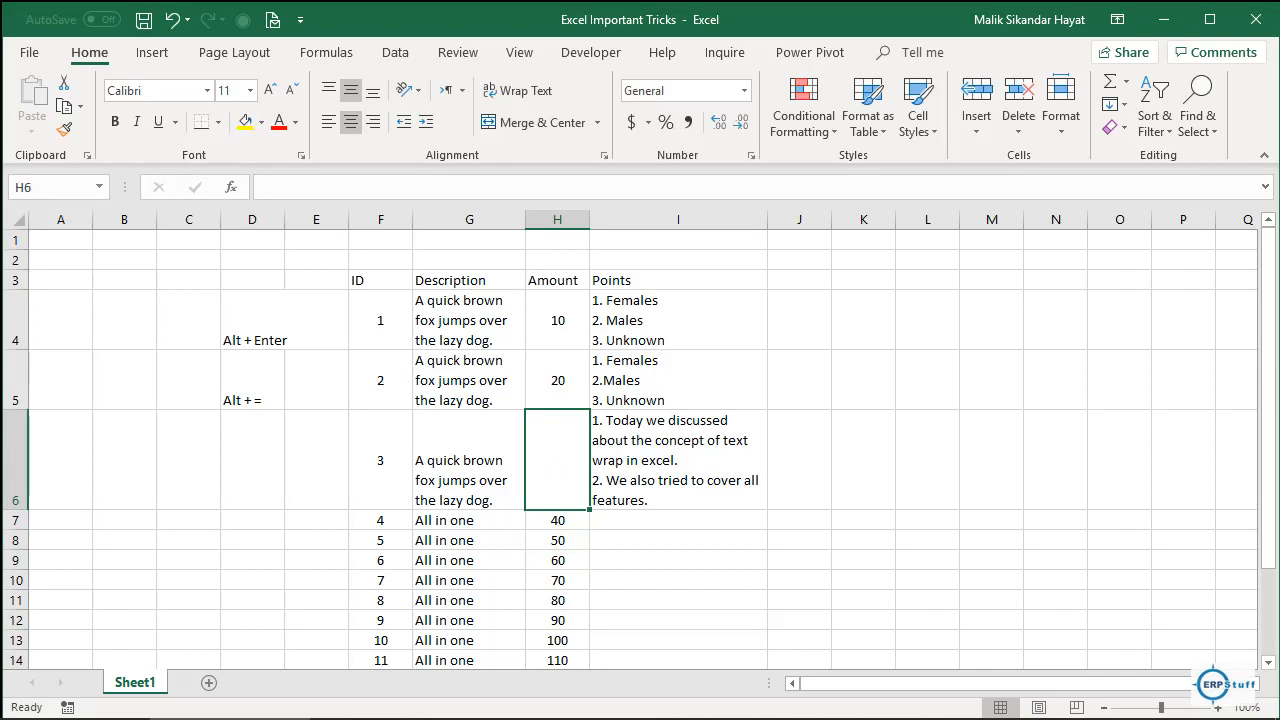
Step: Select the empty cell H18 directly below the last Amount value
{"action": "key", "text": "Down"}
{"action": "key", "text": "Down"}
{"action": "key", "text": "Down"}
{"action": "key", "text": "Down"}
{"action": "key", "text": "Down"}
{"action": "key", "text": "Down"}
{"action": "key", "text": "Down"}
{"action": "key", "text": "Down"}
{"action": "key", "text": "Down"}
{"action": "key", "text": "Down"}
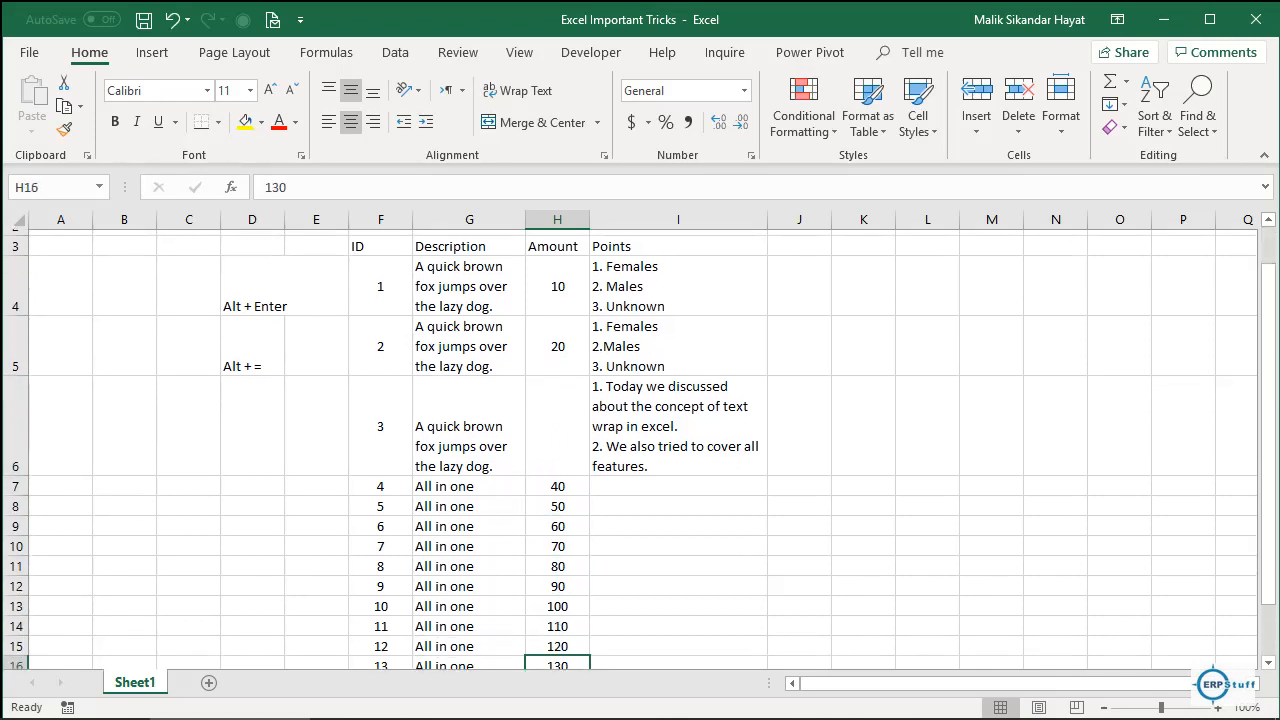
{"action": "key", "text": "Down"}
{"action": "key", "text": "Down"}
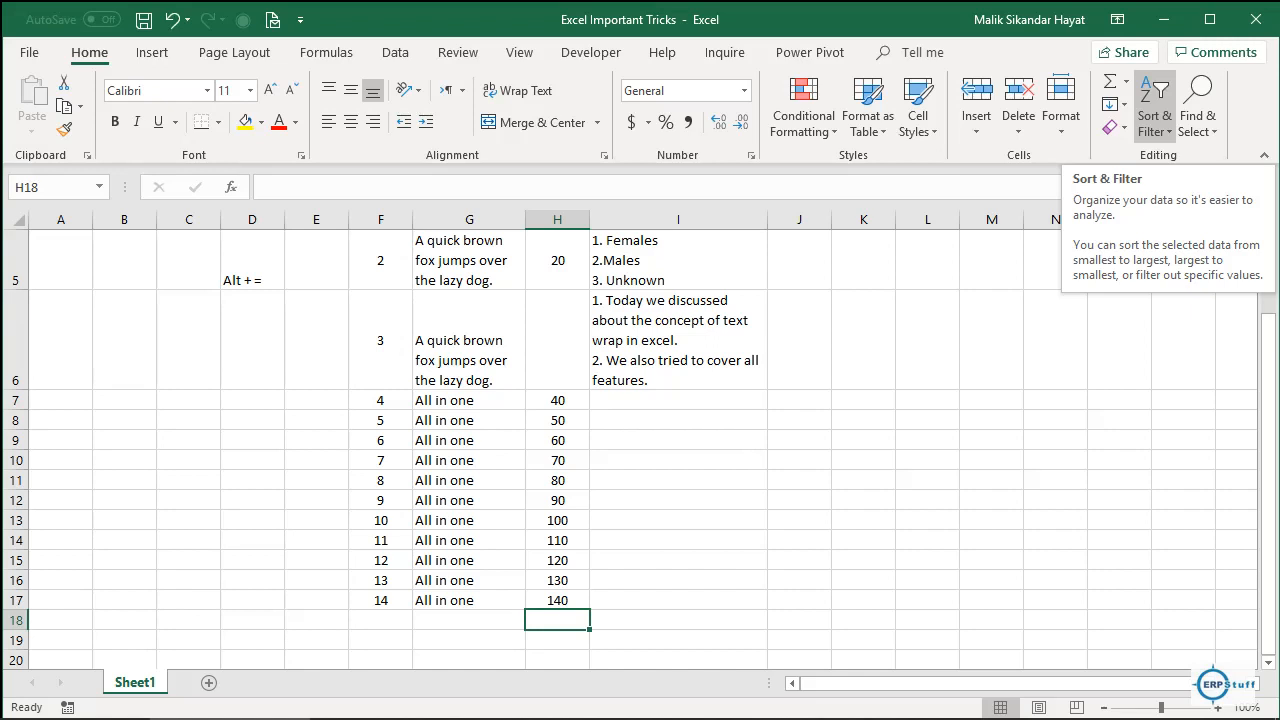
Step: Total the Amount values H7:H17 in cell H18 with AutoSum and check the empty cell H6 above the summed range
{"action": "key", "text": "alt+equal"}
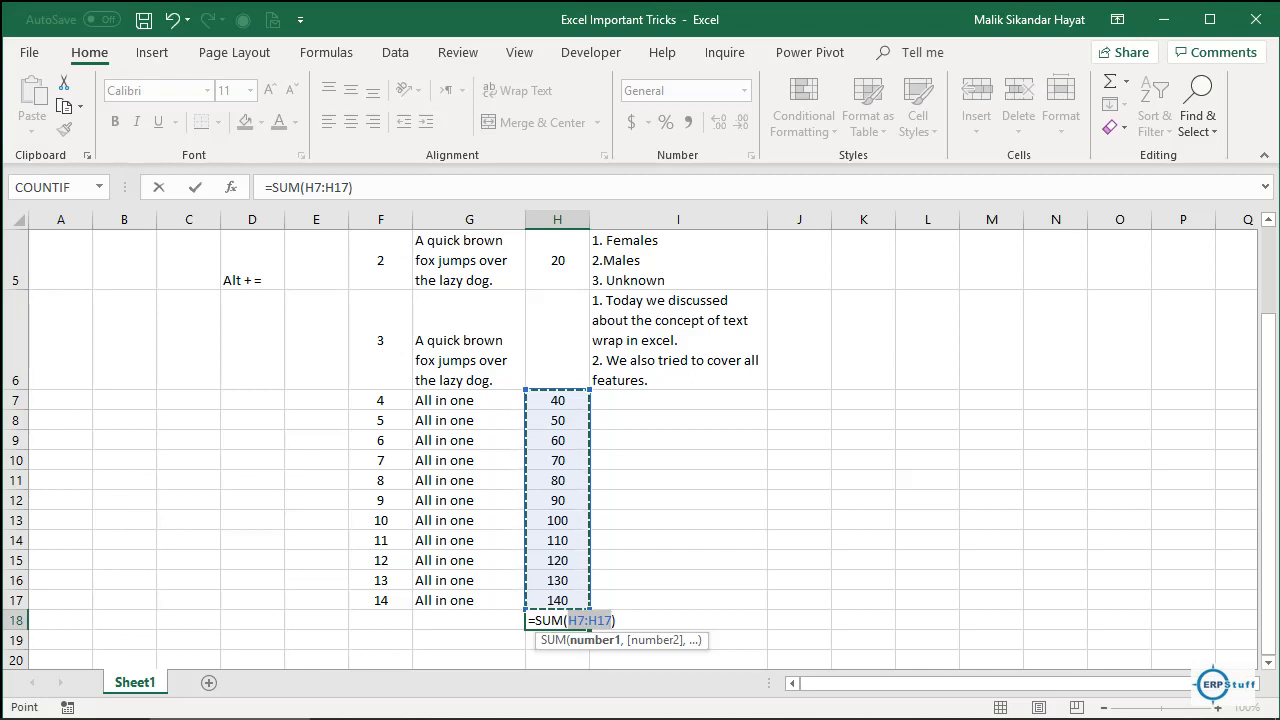
{"action": "key", "text": "Return"}
{"action": "key", "text": "Up"}
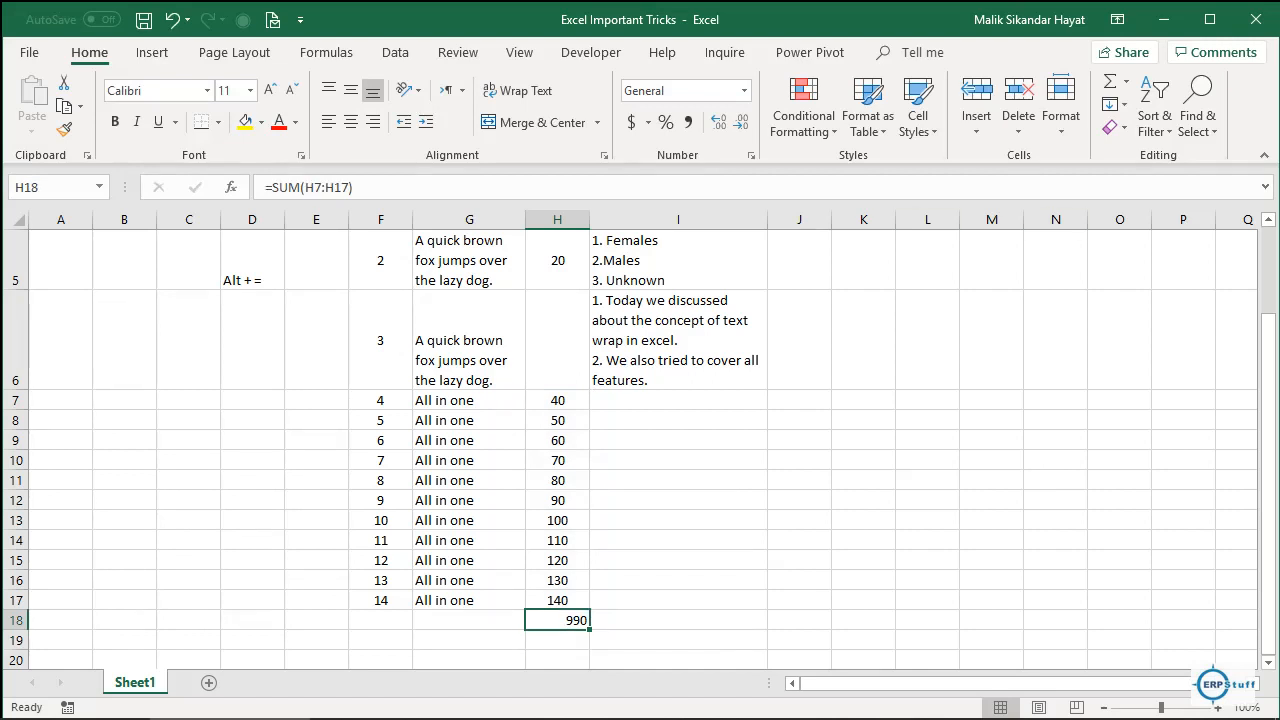
{"action": "left_click", "coordinate": [557, 340]}
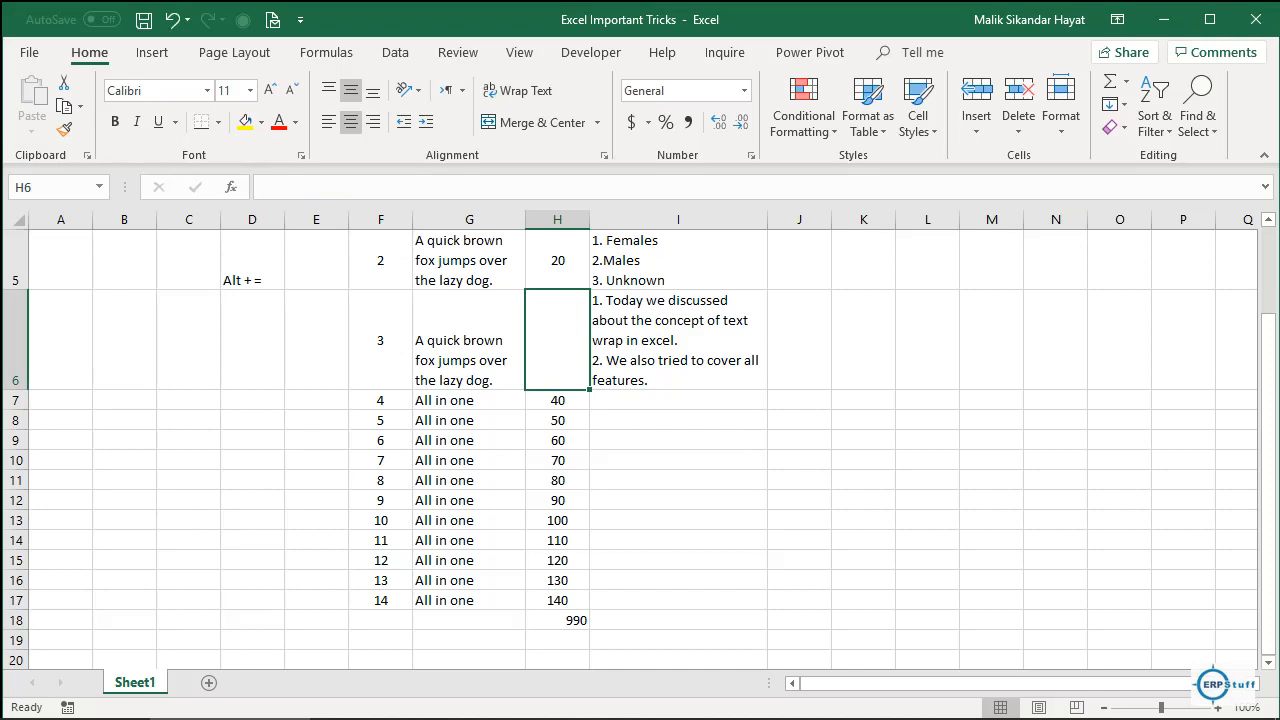
{"action": "left_click", "coordinate": [557, 620]}
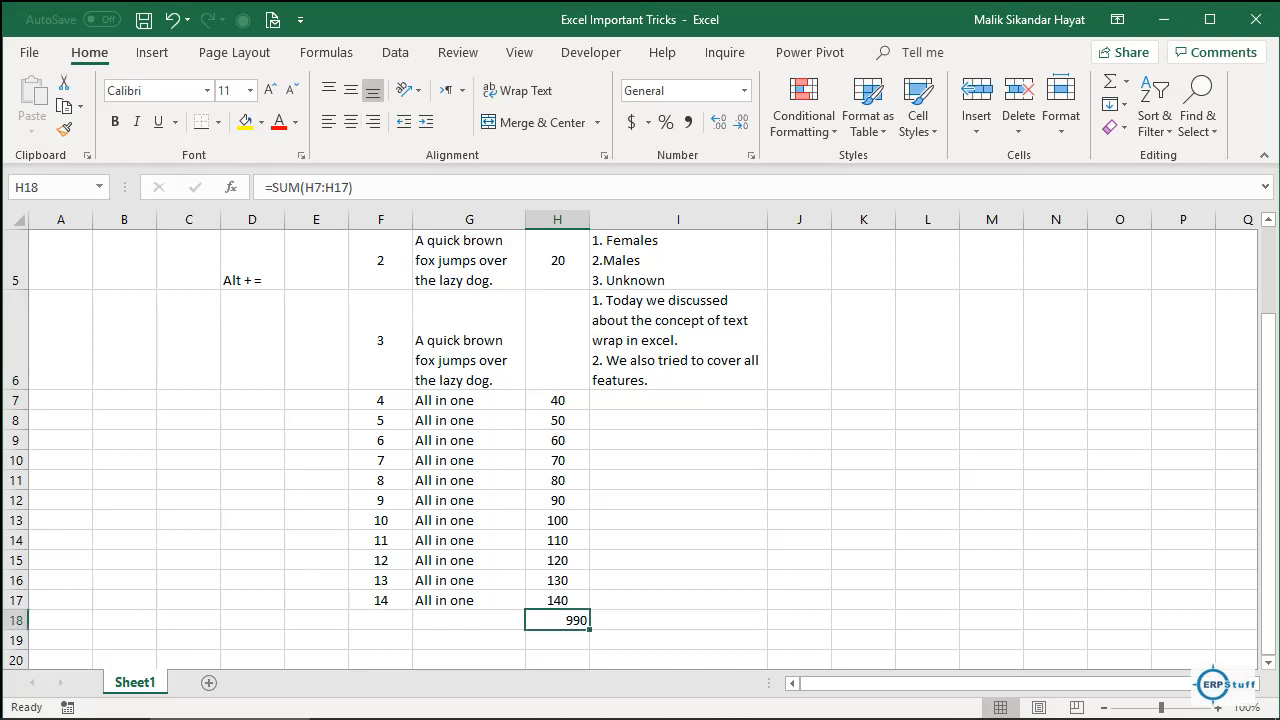
Step: Enter 0 in the empty Amount cell H6
{"action": "left_click", "coordinate": [557, 340]}
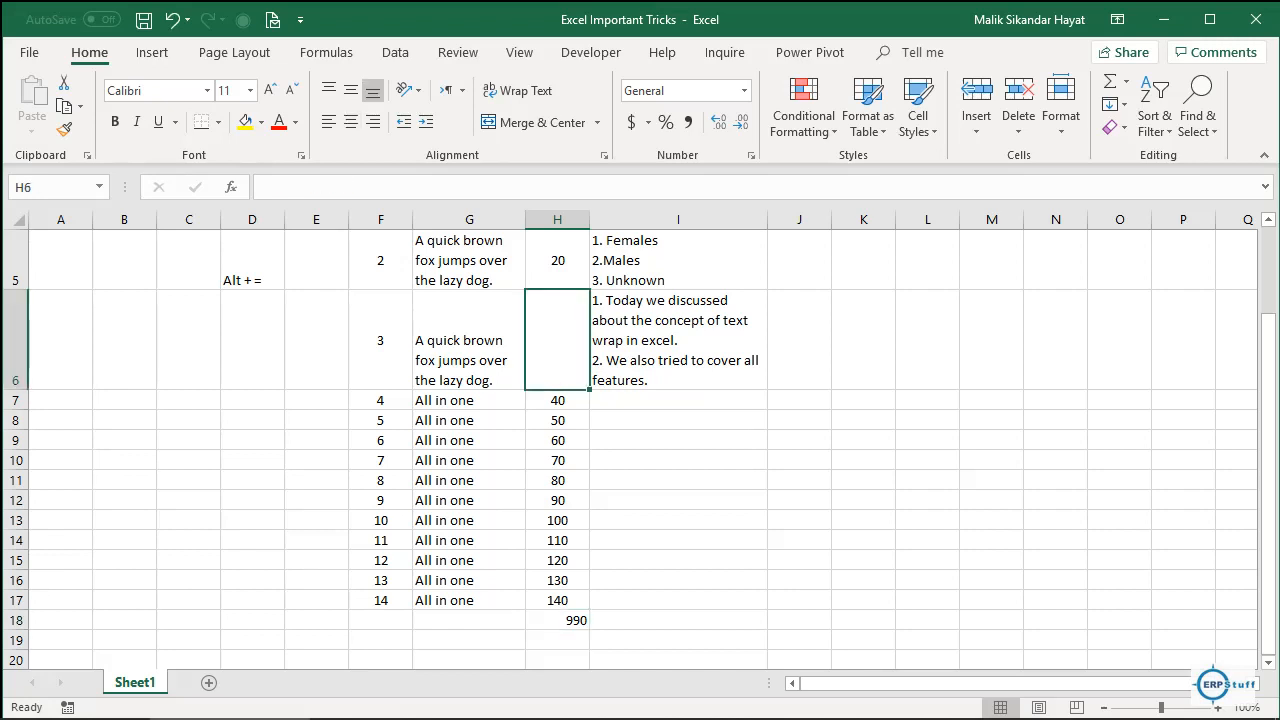
{"action": "type", "text": "0"}
{"action": "key", "text": "Return"}
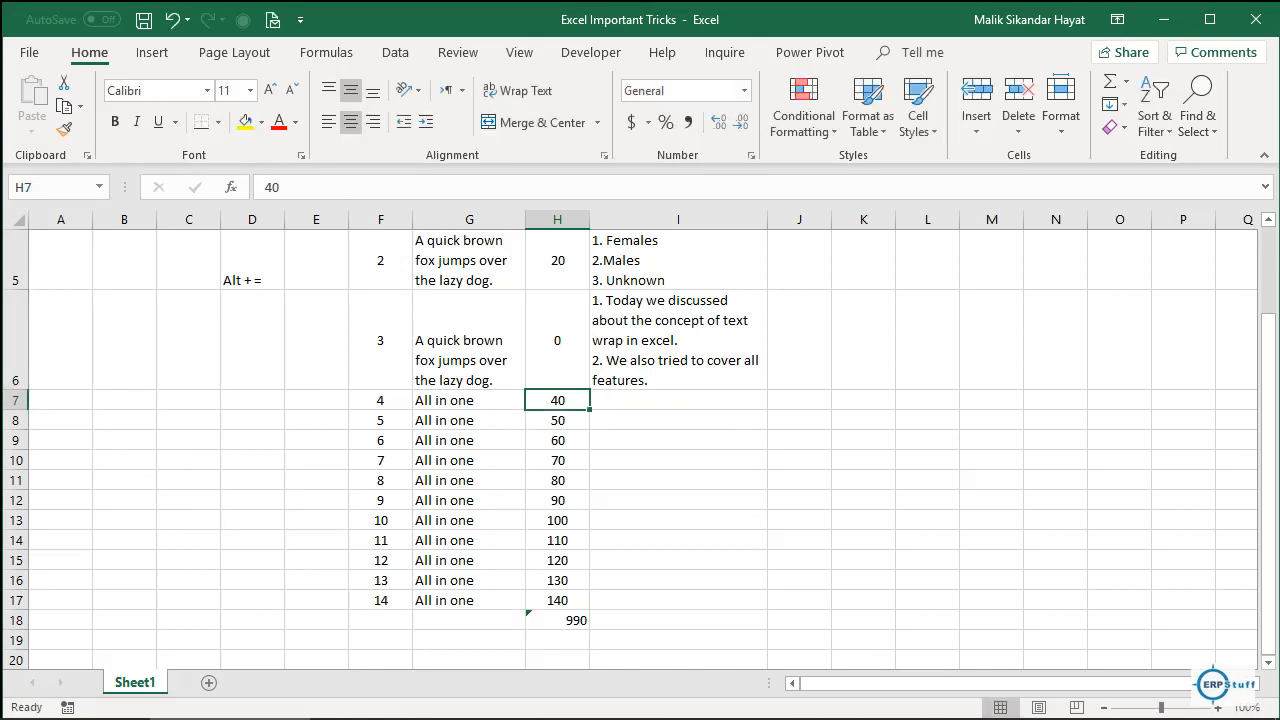
Step: Redo the AutoSum in H18 over H4:H17, then clear the total from the cell
{"action": "left_click", "coordinate": [557, 620]}
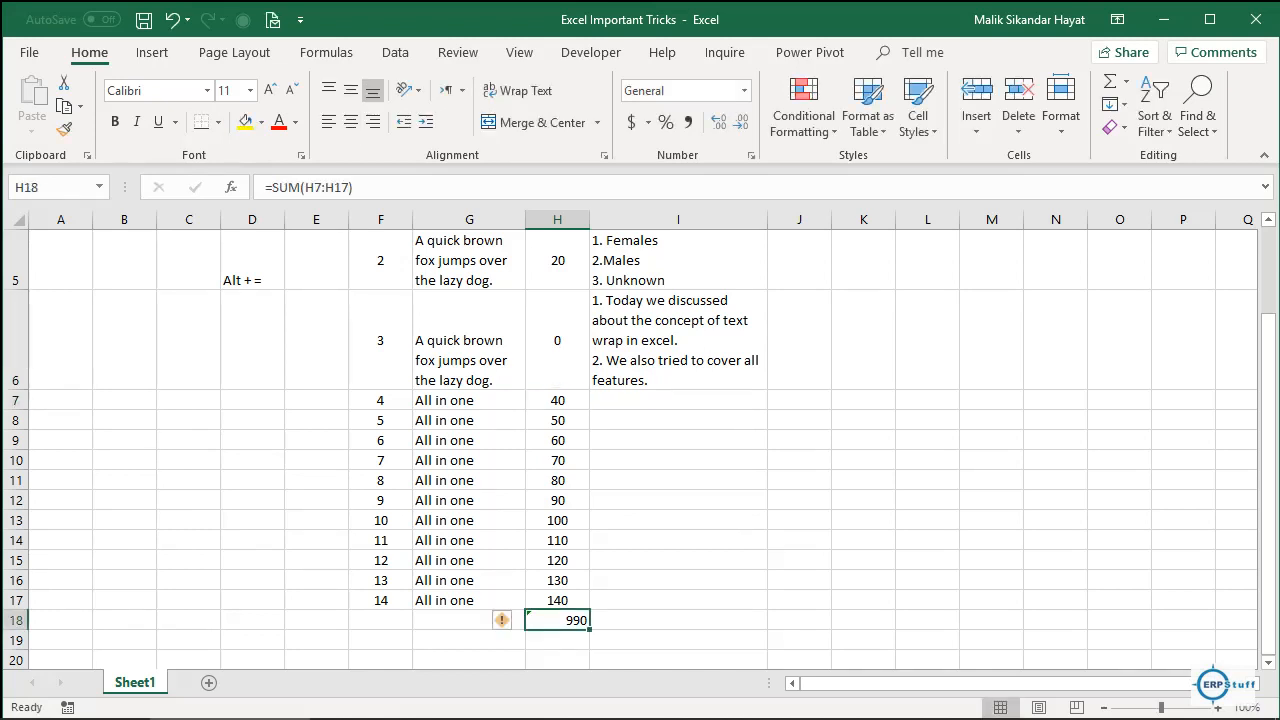
{"action": "key", "text": "alt+equal"}
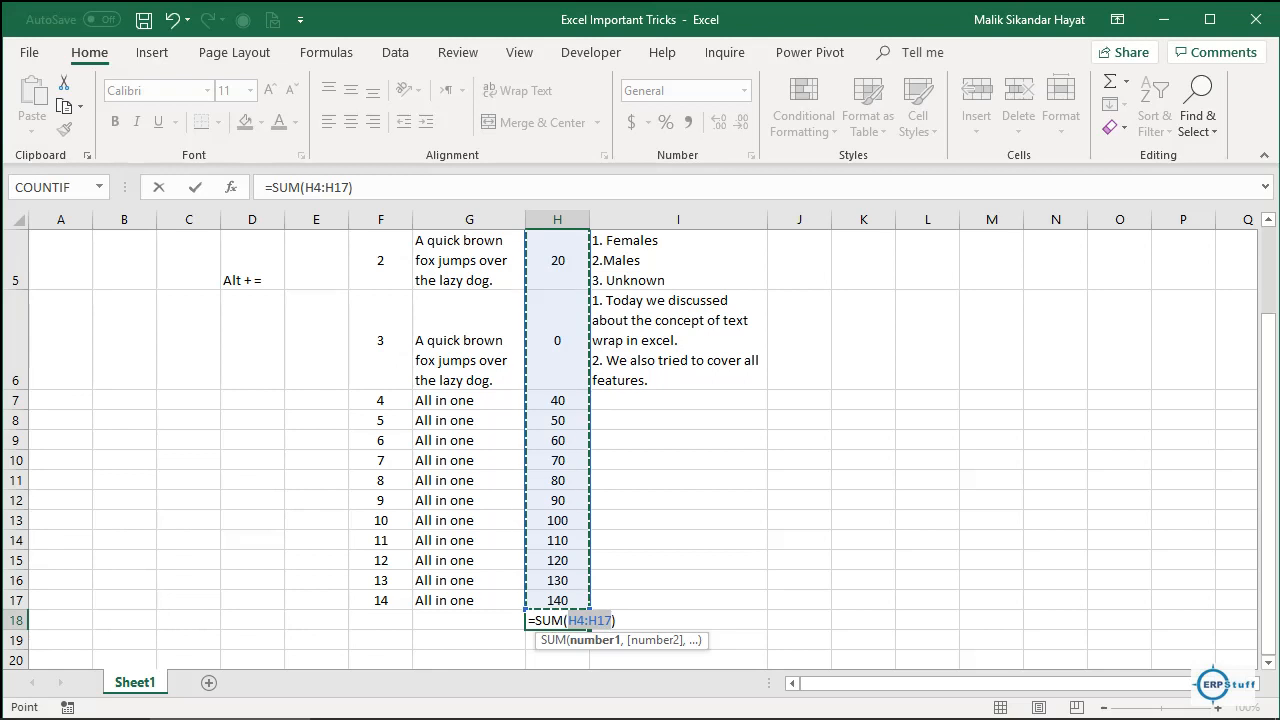
{"action": "key", "text": "Return"}
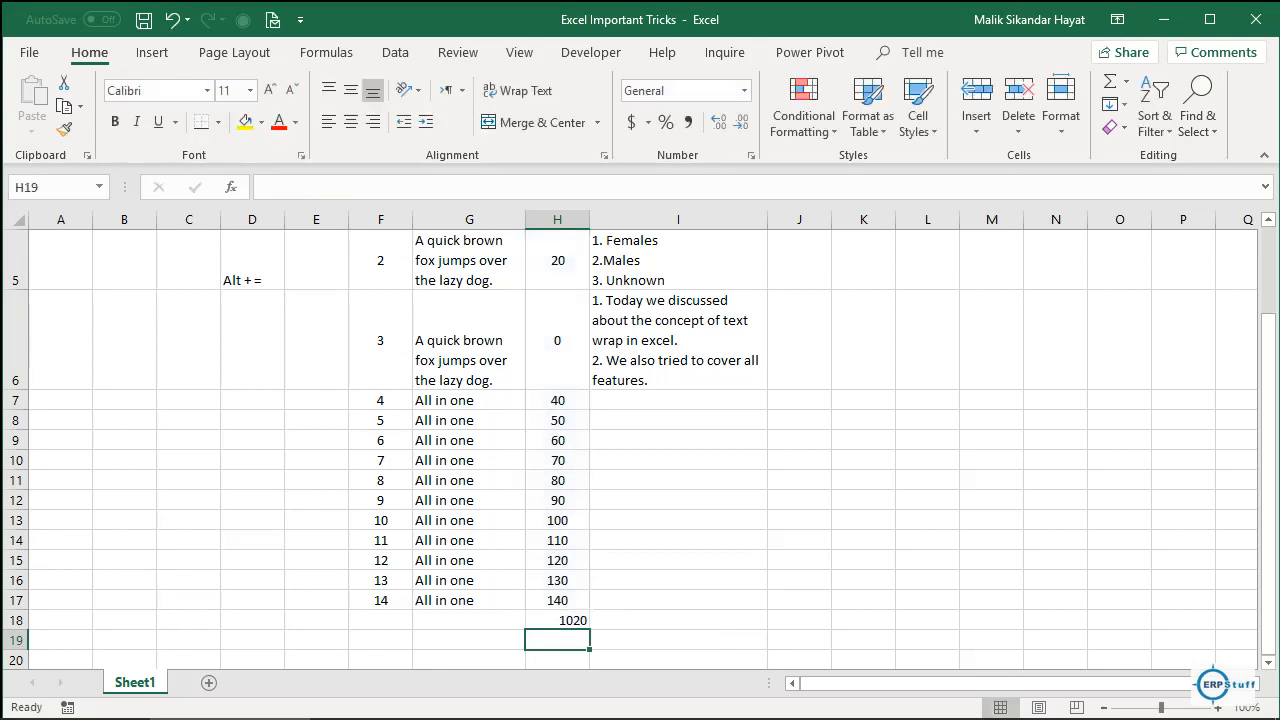
{"action": "key", "text": "Up"}
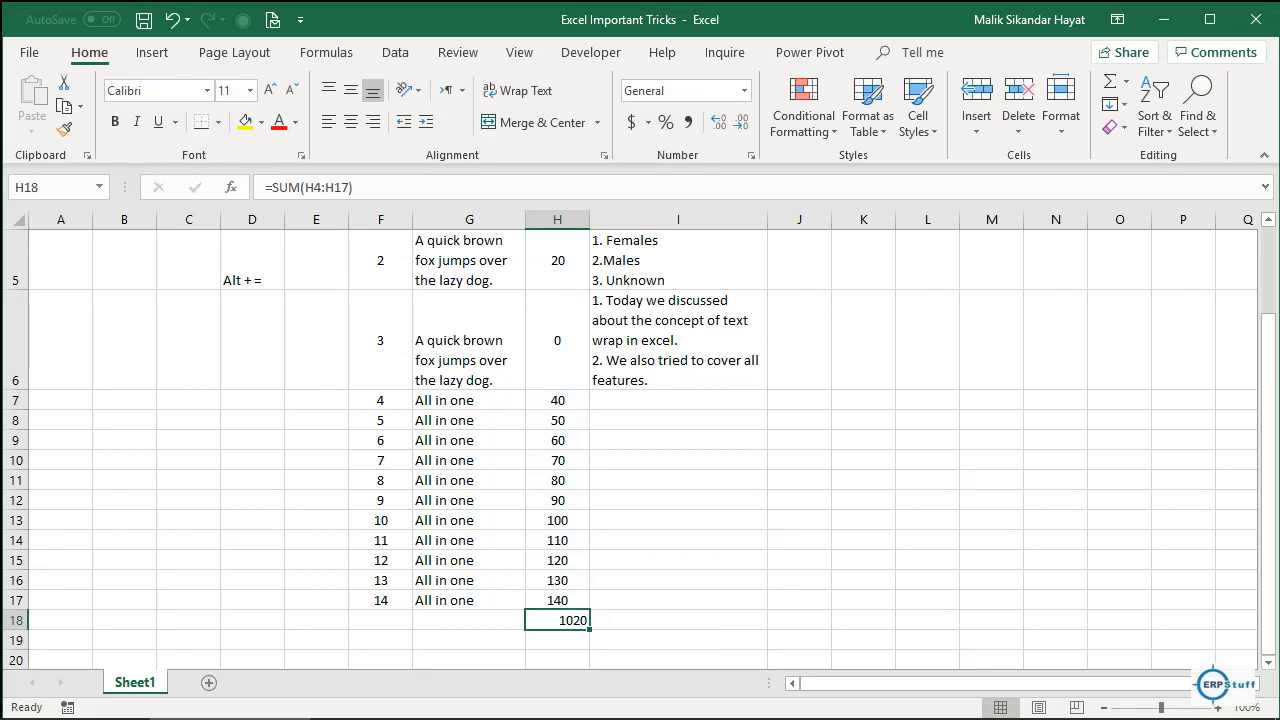
{"action": "key", "text": "Delete"}
Step: Insert a blank column I between the Amount and Points columns
{"action": "left_click", "coordinate": [678, 219]}
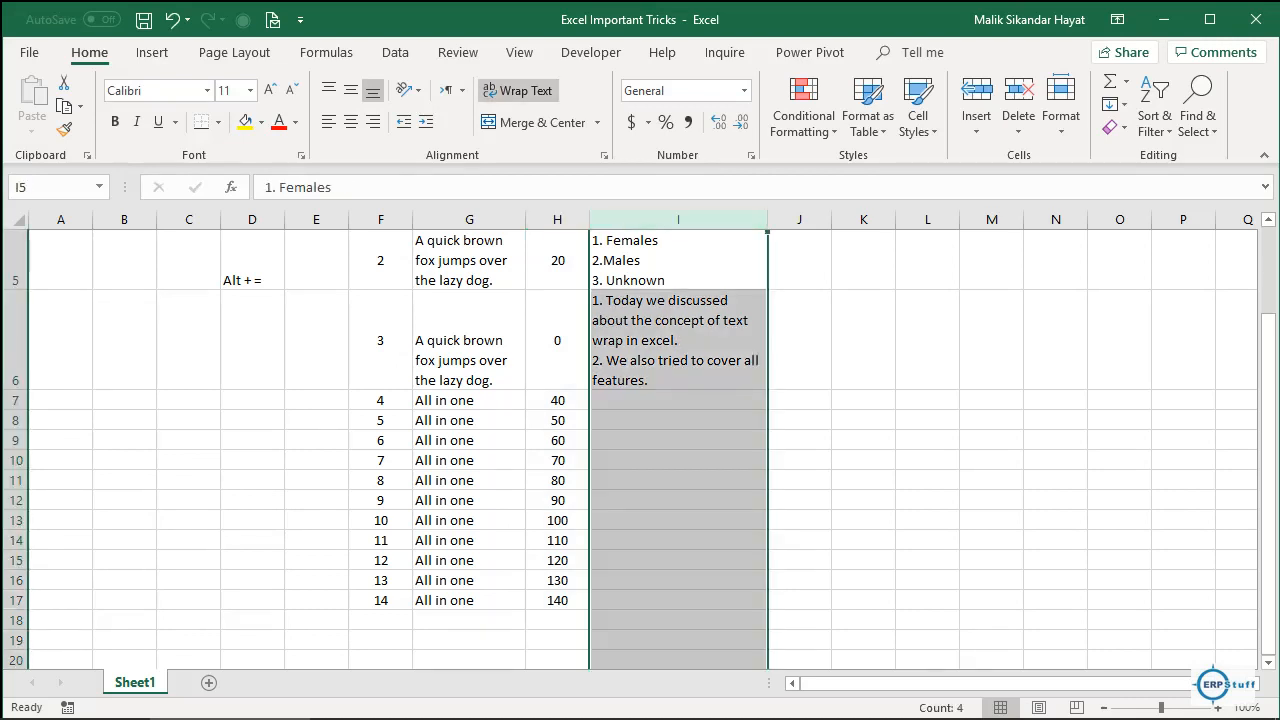
{"action": "left_click", "coordinate": [380, 620]}
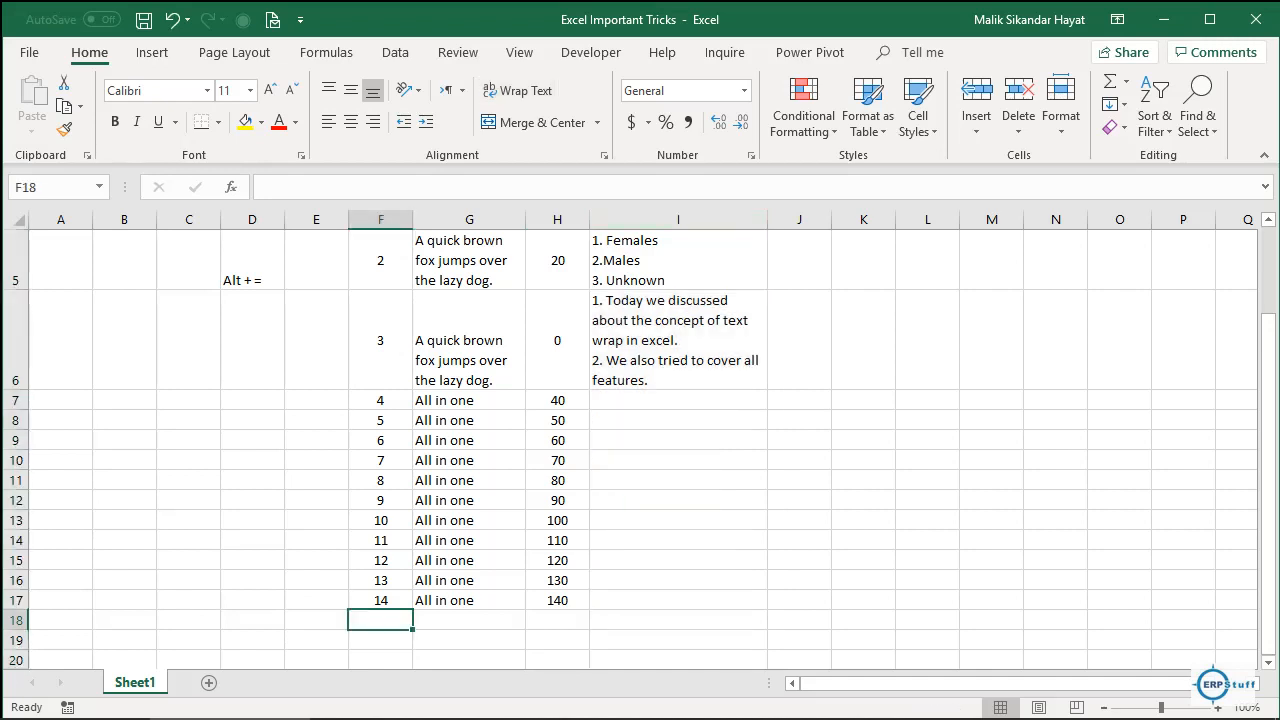
{"action": "left_click", "coordinate": [668, 219]}
{"action": "right_click", "coordinate": [668, 222]}
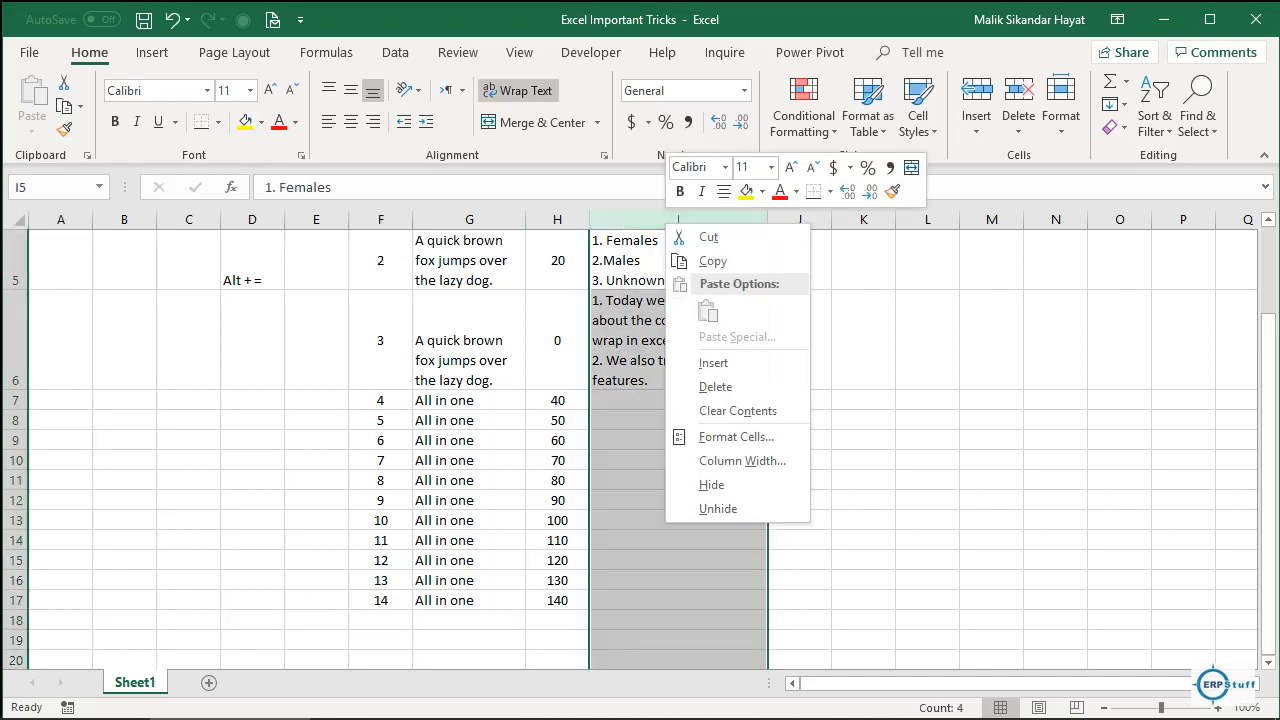
{"action": "left_click", "coordinate": [713, 362]}
Step: Copy the whole Amount column H into the empty column I
{"action": "scroll", "coordinate": [620, 300], "scroll_direction": "up", "scroll_amount": 1}
{"action": "left_click", "coordinate": [620, 258]}
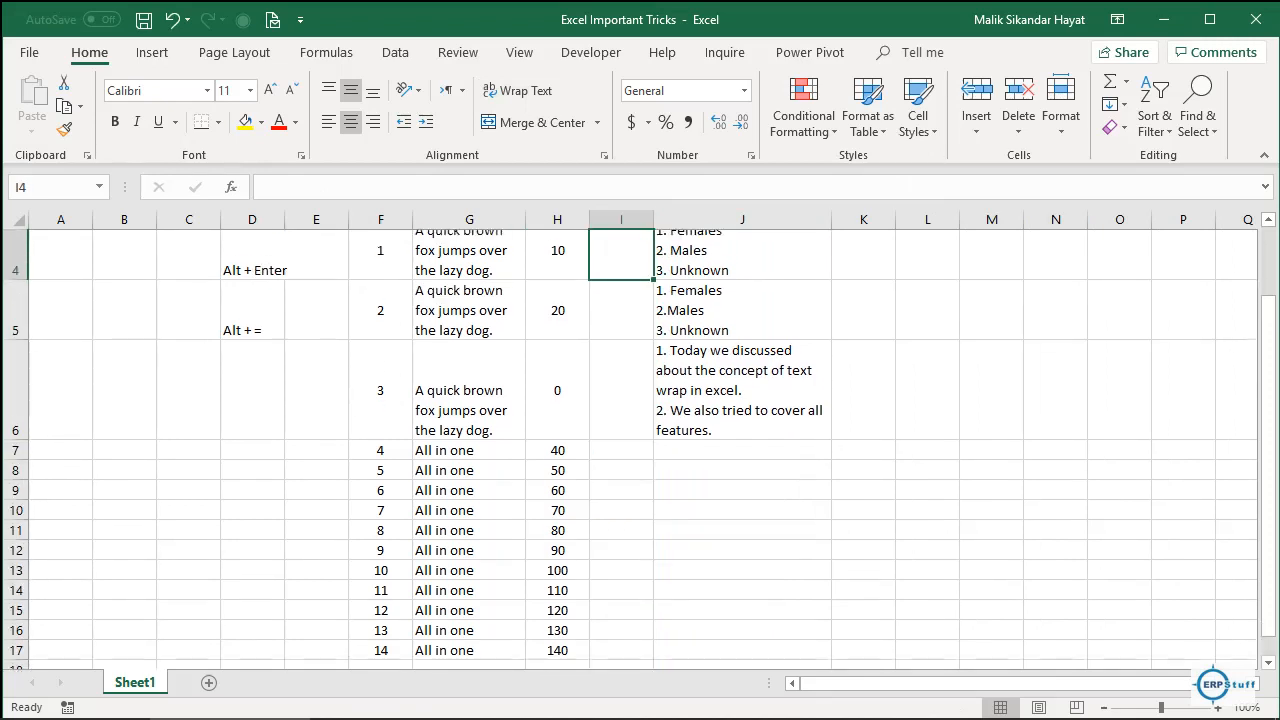
{"action": "scroll", "coordinate": [640, 450], "scroll_direction": "up", "scroll_amount": 3}
{"action": "left_click", "coordinate": [620, 240]}
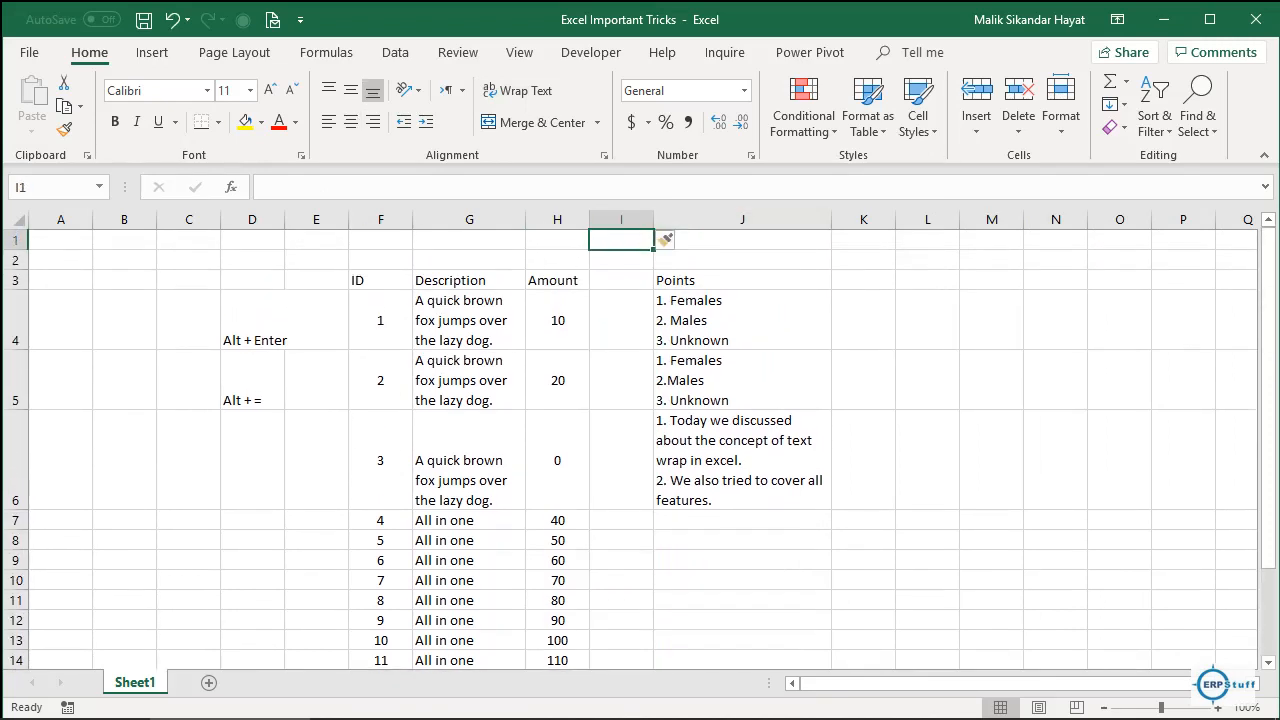
{"action": "key", "text": "Left"}
{"action": "key", "text": "ctrl+space"}
{"action": "key", "text": "ctrl+c"}
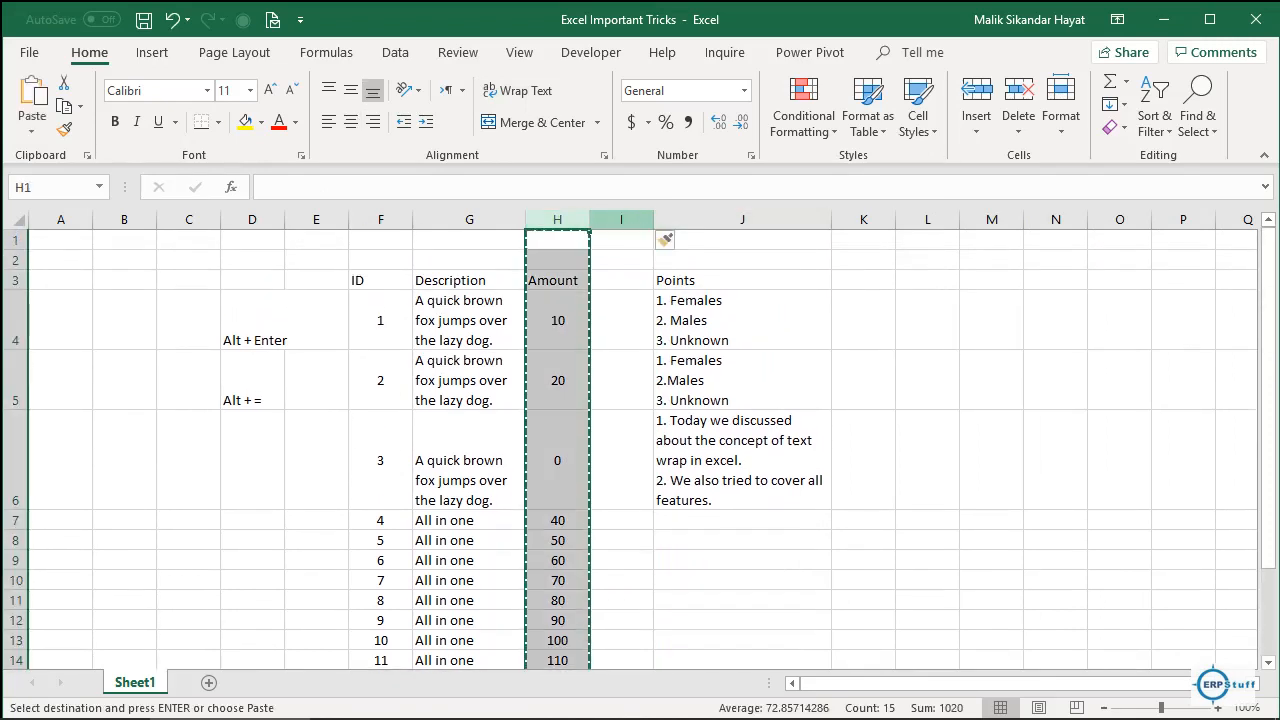
{"action": "key", "text": "Right"}
{"action": "key", "text": "ctrl+space"}
{"action": "key", "text": "ctrl+v"}
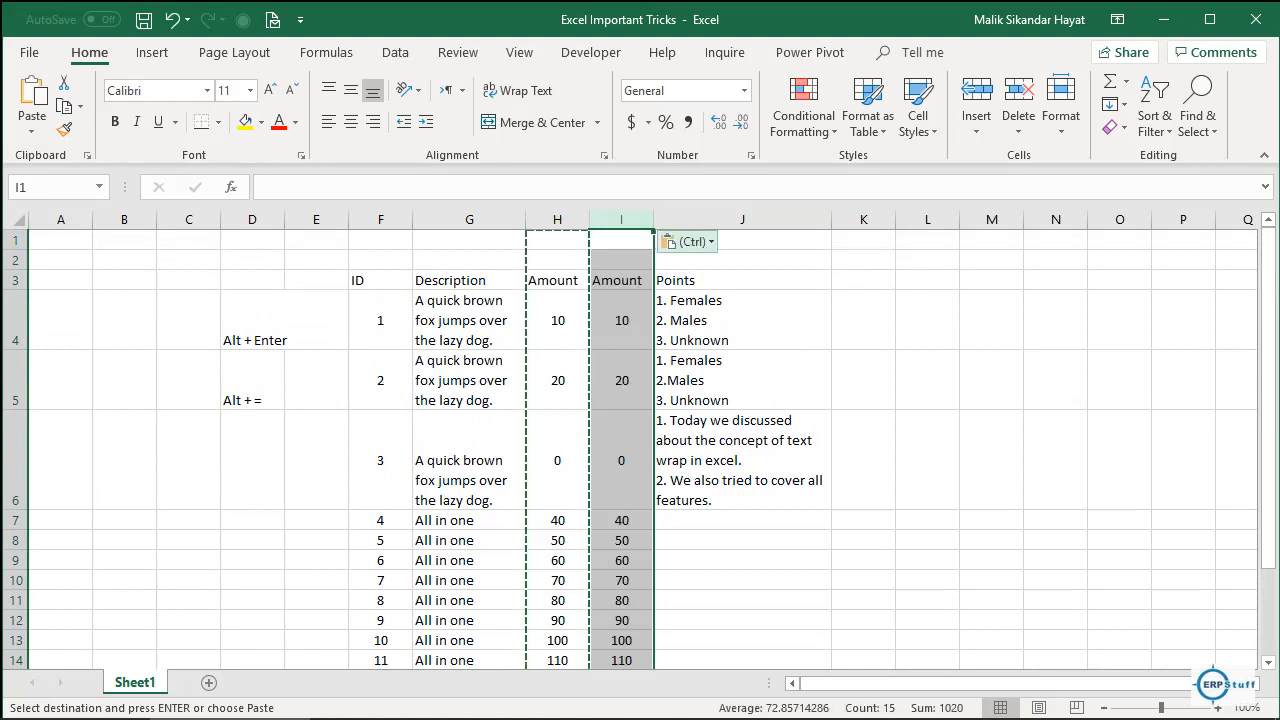
{"action": "left_click", "coordinate": [621, 320]}
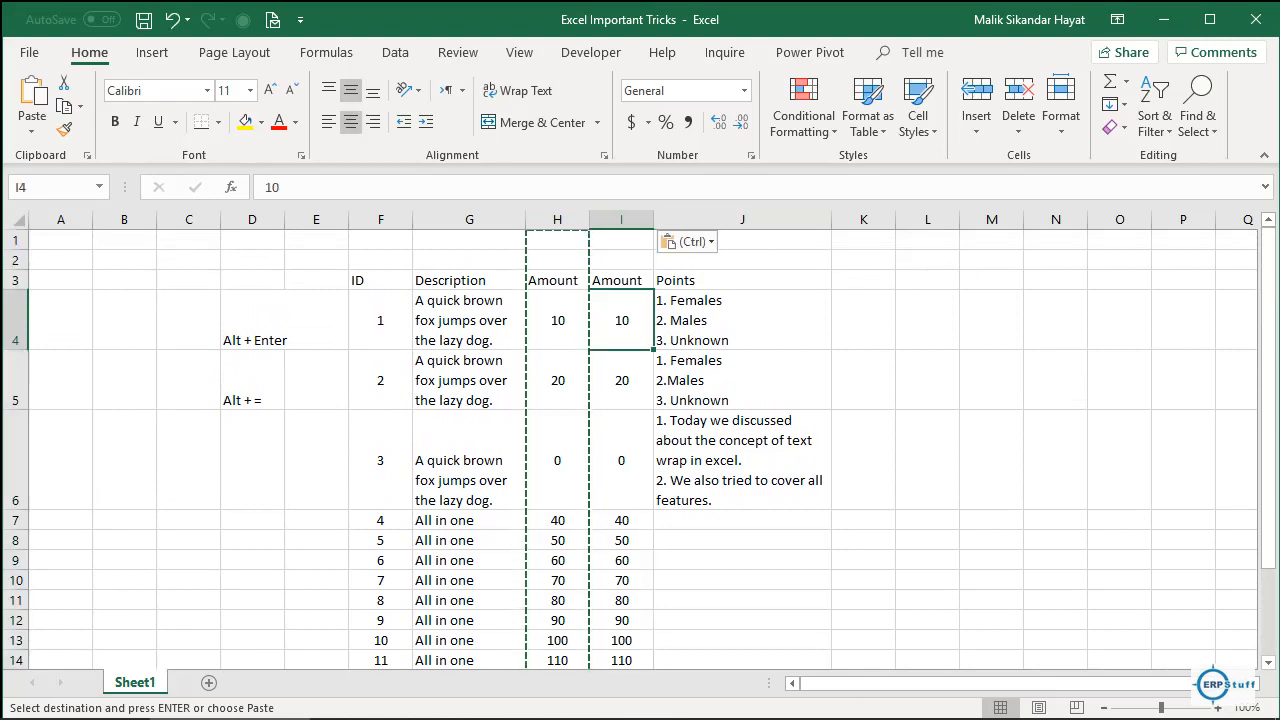
{"action": "key", "text": "Escape"}
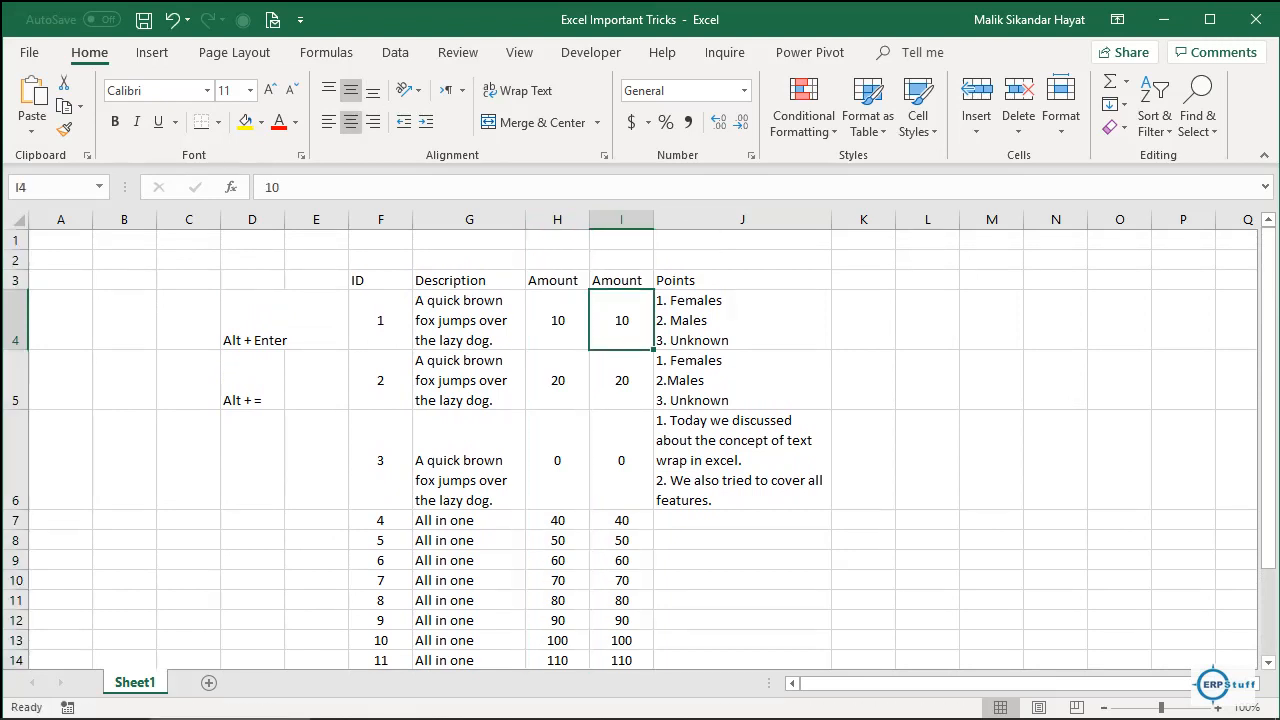
Step: Enter 10 in cell I1 above the copied Amount column
{"action": "left_click", "coordinate": [621, 240]}
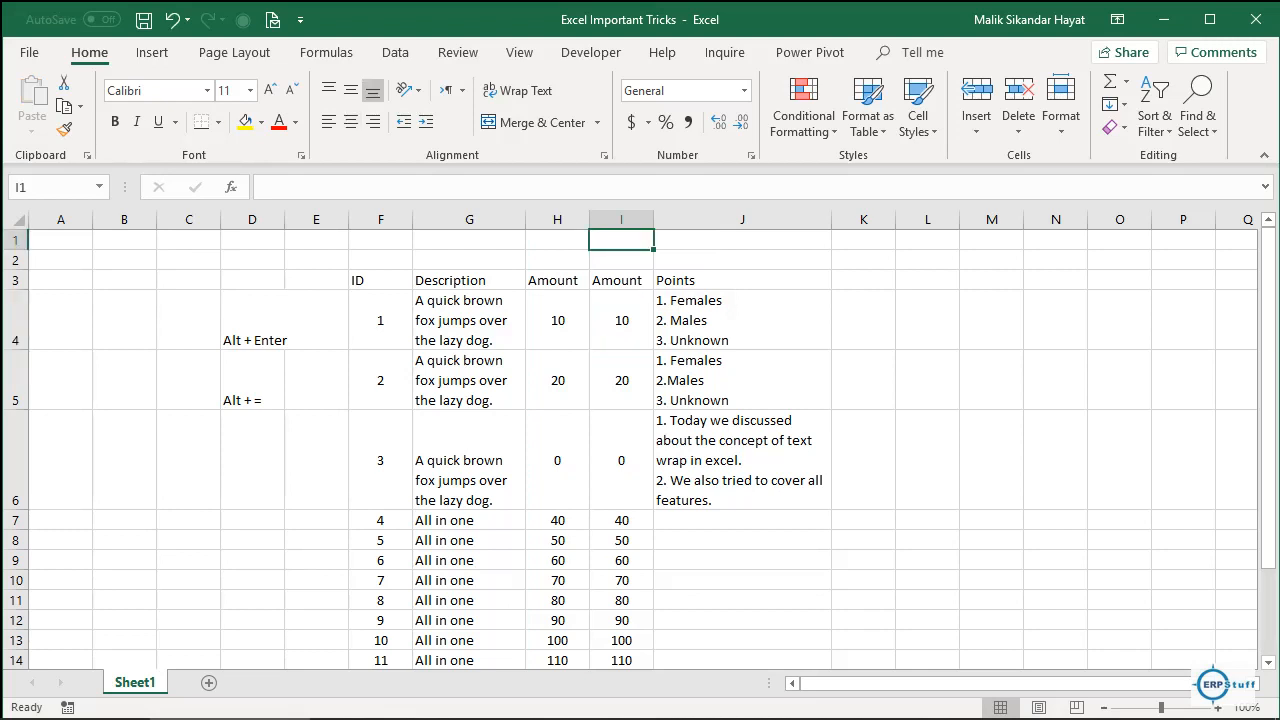
{"action": "type", "text": "10"}
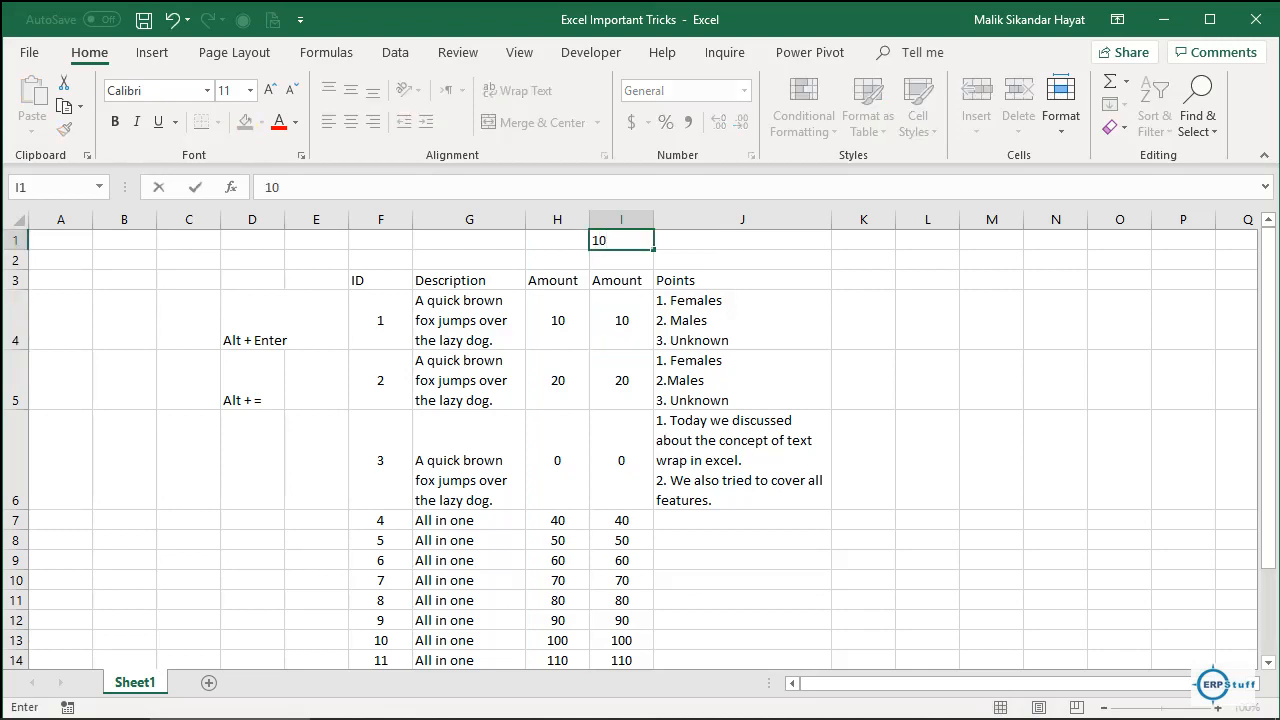
{"action": "key", "text": "Return"}
Step: Rename the header in I3 as "Total Sale" and widen column I slightly to fit it
{"action": "key", "text": "Return"}
{"action": "type", "text": "T"}
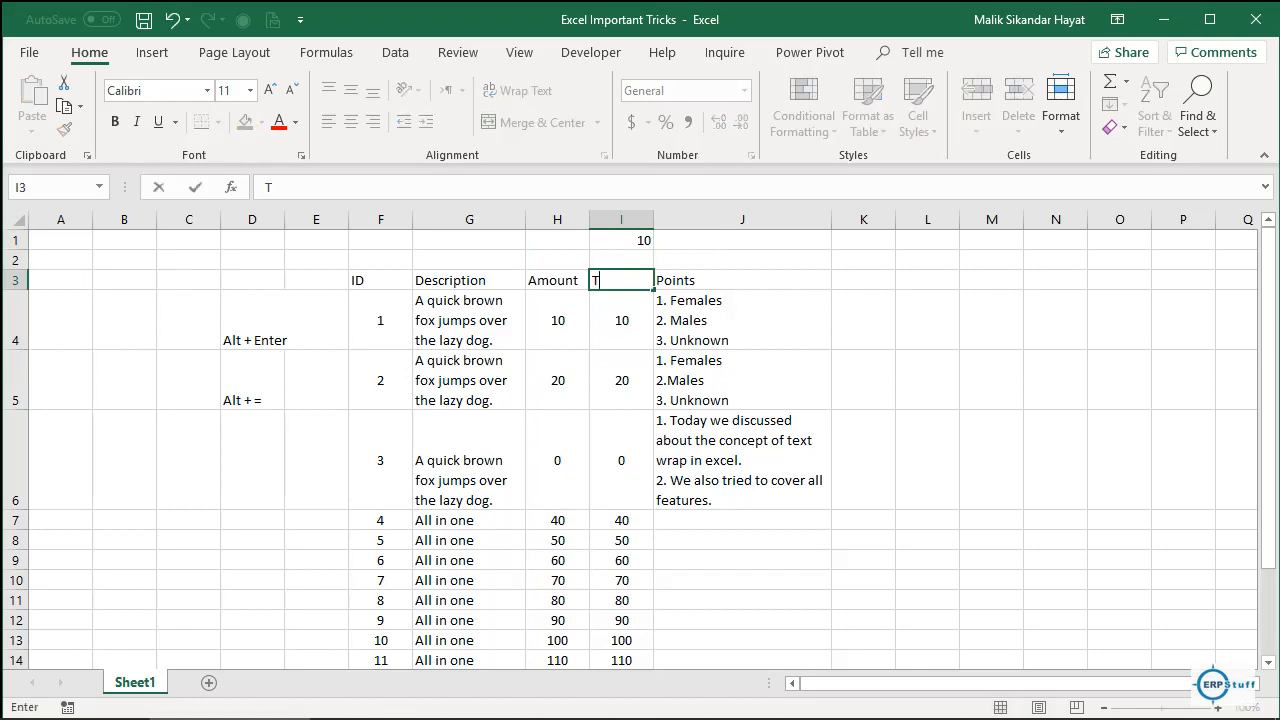
{"action": "type", "text": "otal Sale"}
{"action": "key", "text": "Return"}
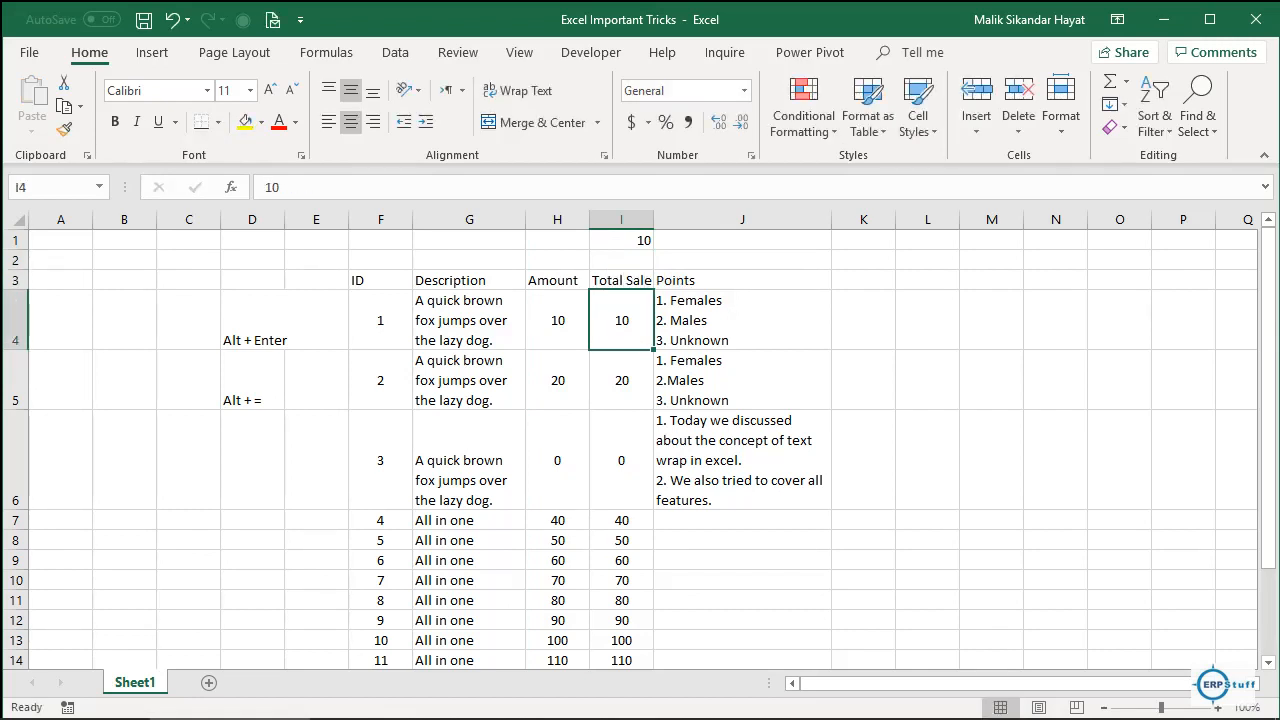
{"action": "key", "text": "alt+h"}
{"action": "key", "text": "o"}
{"action": "key", "text": "i"}
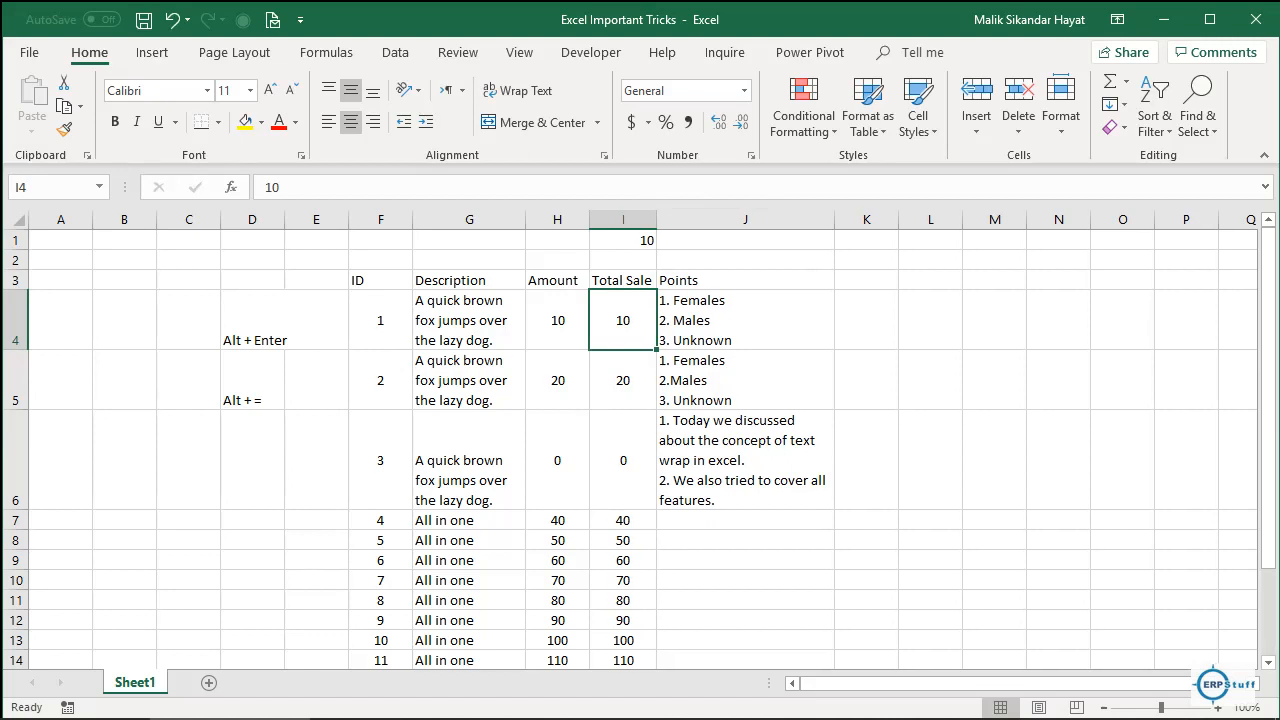
Step: Copy the 10 in I1 and apply it to I4:I17 using Paste Special with the Multiply operation
{"action": "left_click", "coordinate": [623, 240]}
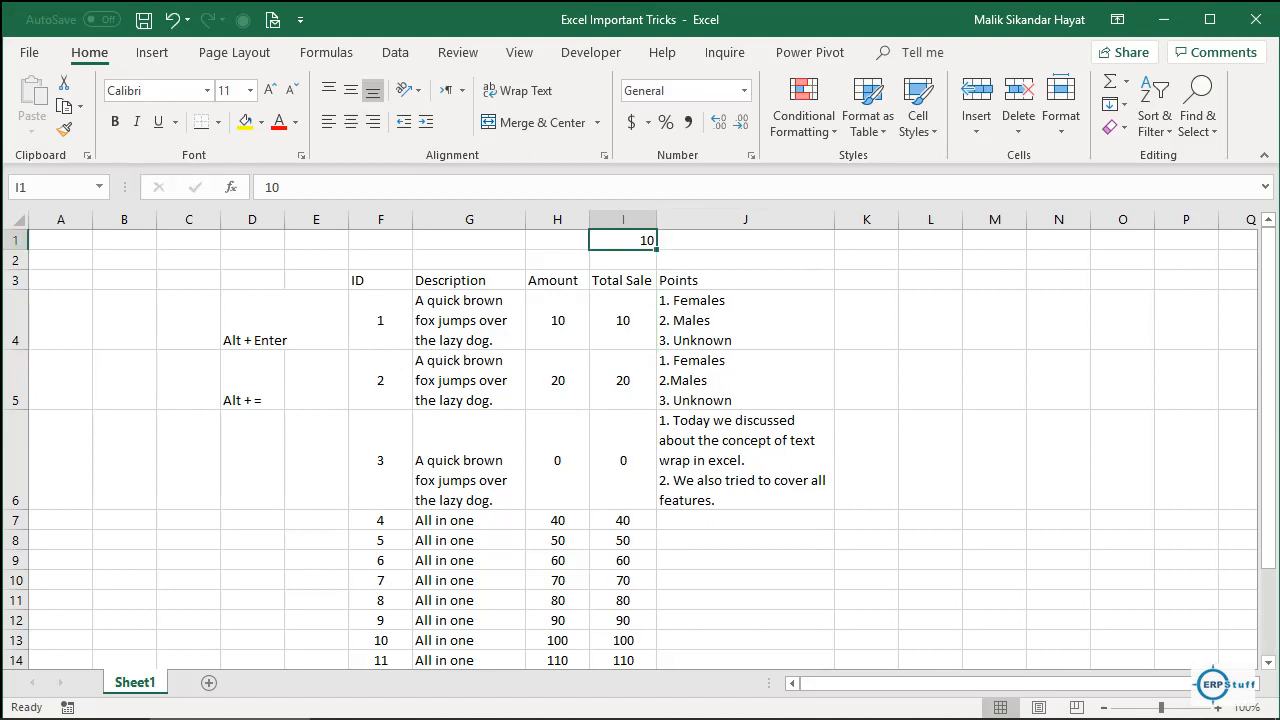
{"action": "key", "text": "ctrl+c"}
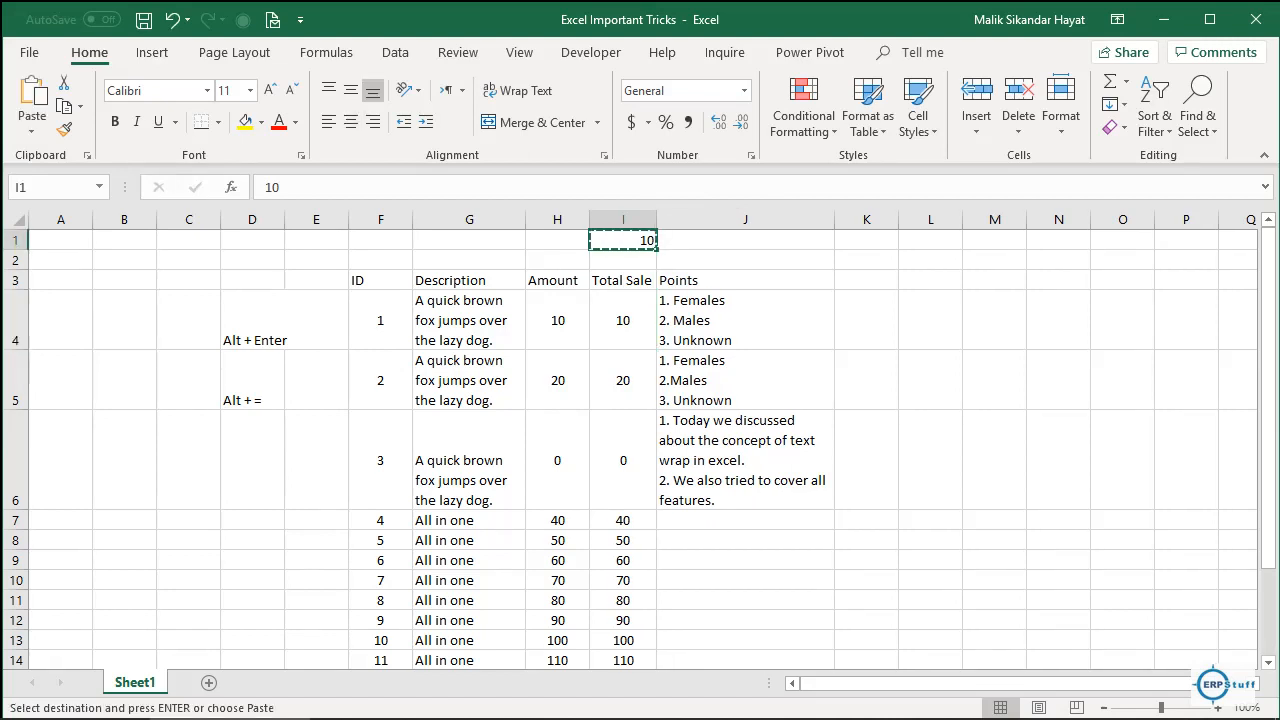
{"action": "left_click_drag", "start_coordinate": [623, 320], "coordinate": [623, 605]}
{"action": "key", "text": "ctrl+v"}
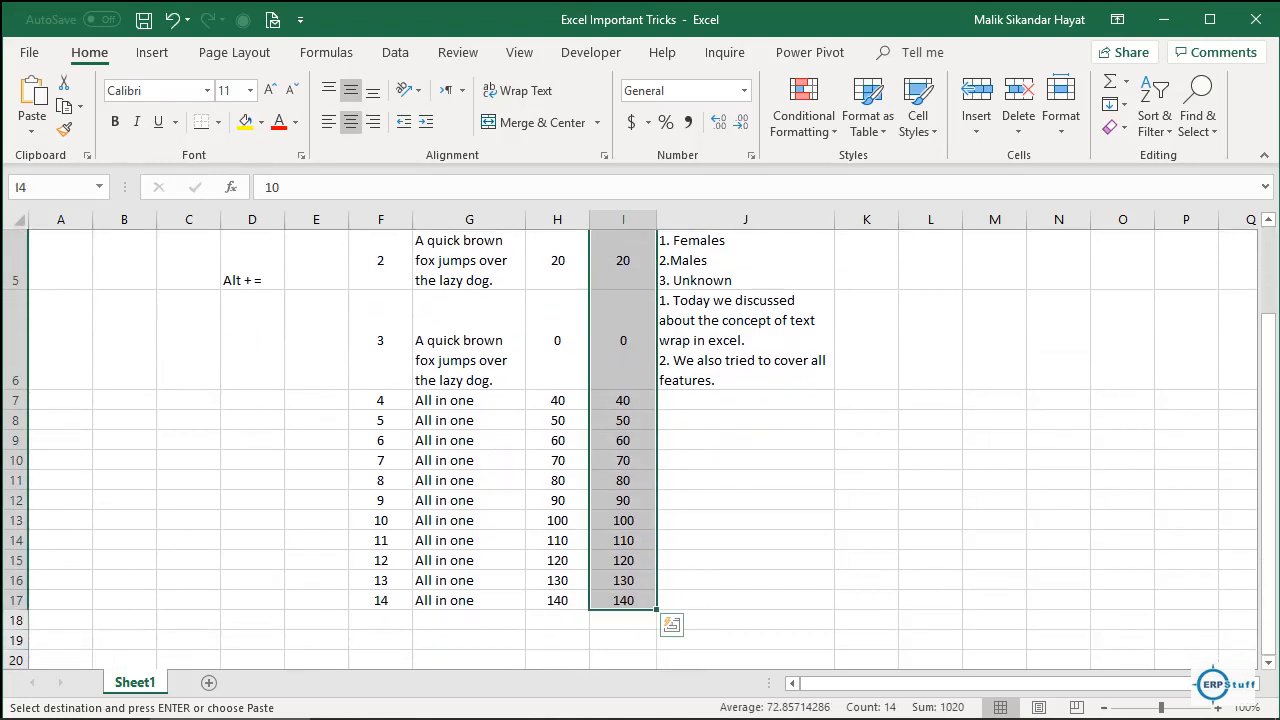
{"action": "right_click", "coordinate": [630, 262]}
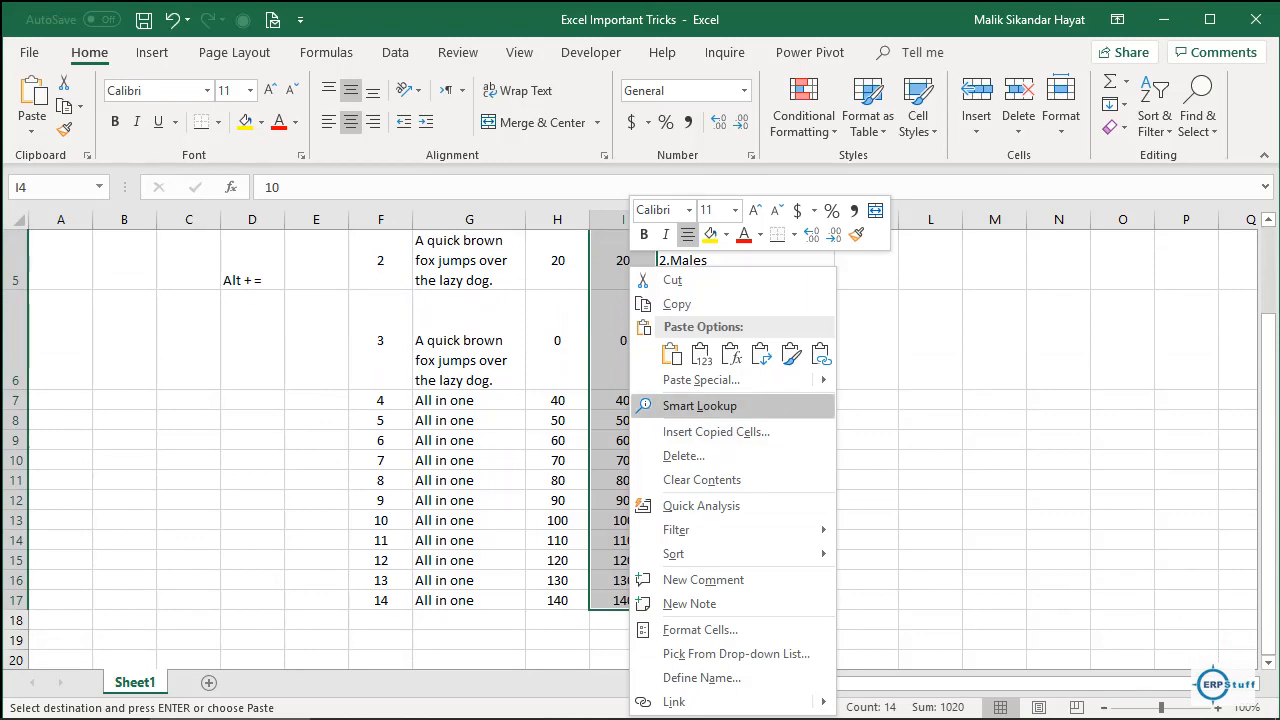
{"action": "left_click", "coordinate": [701, 380]}
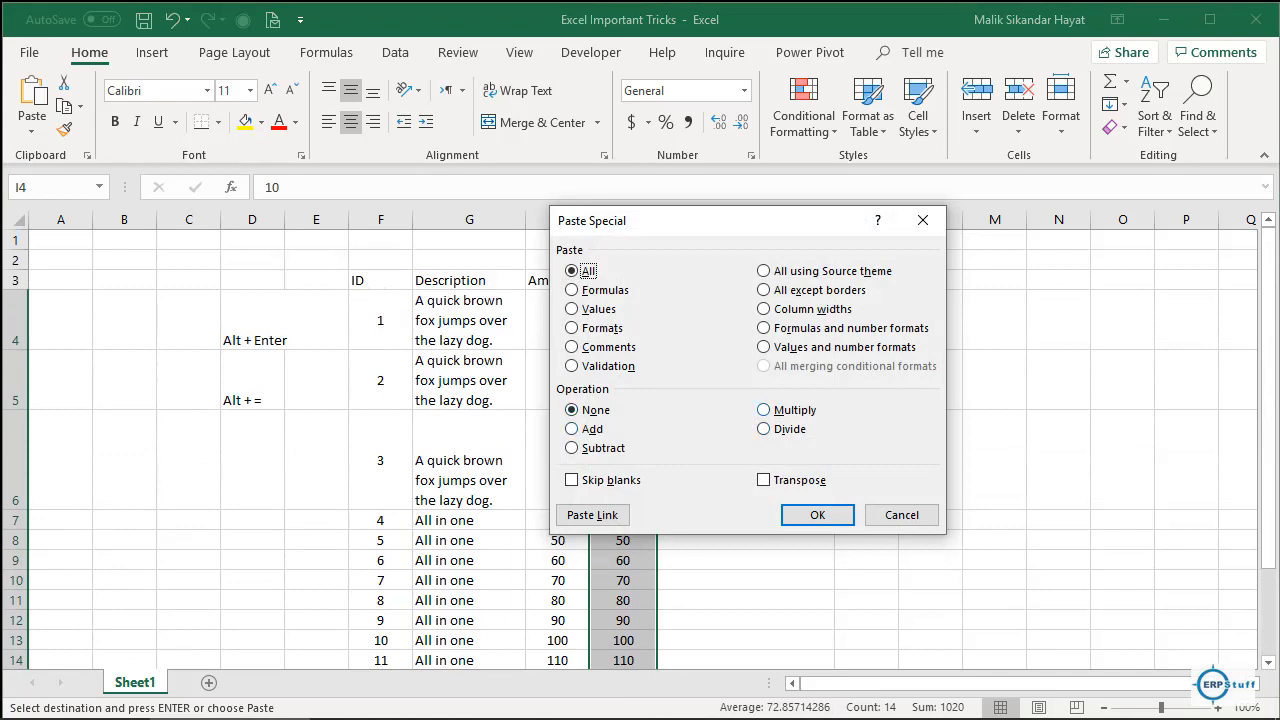
{"action": "left_click", "coordinate": [764, 410]}
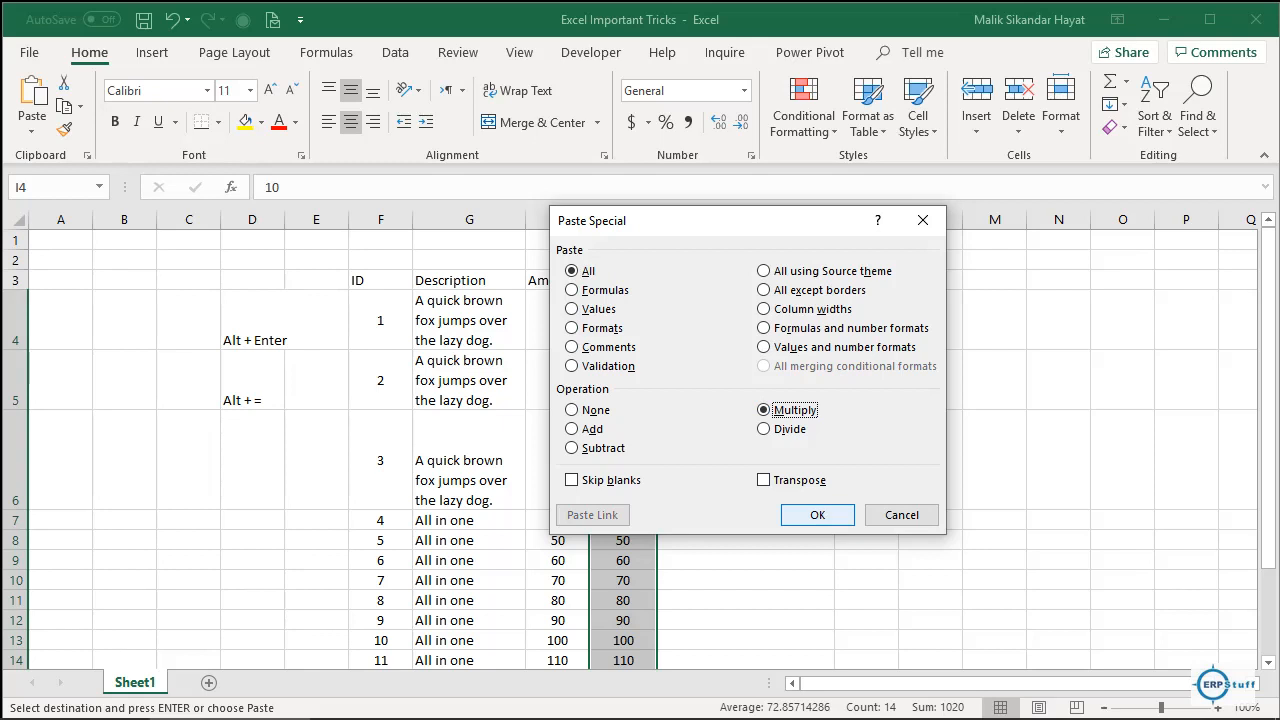
{"action": "left_click", "coordinate": [817, 514]}
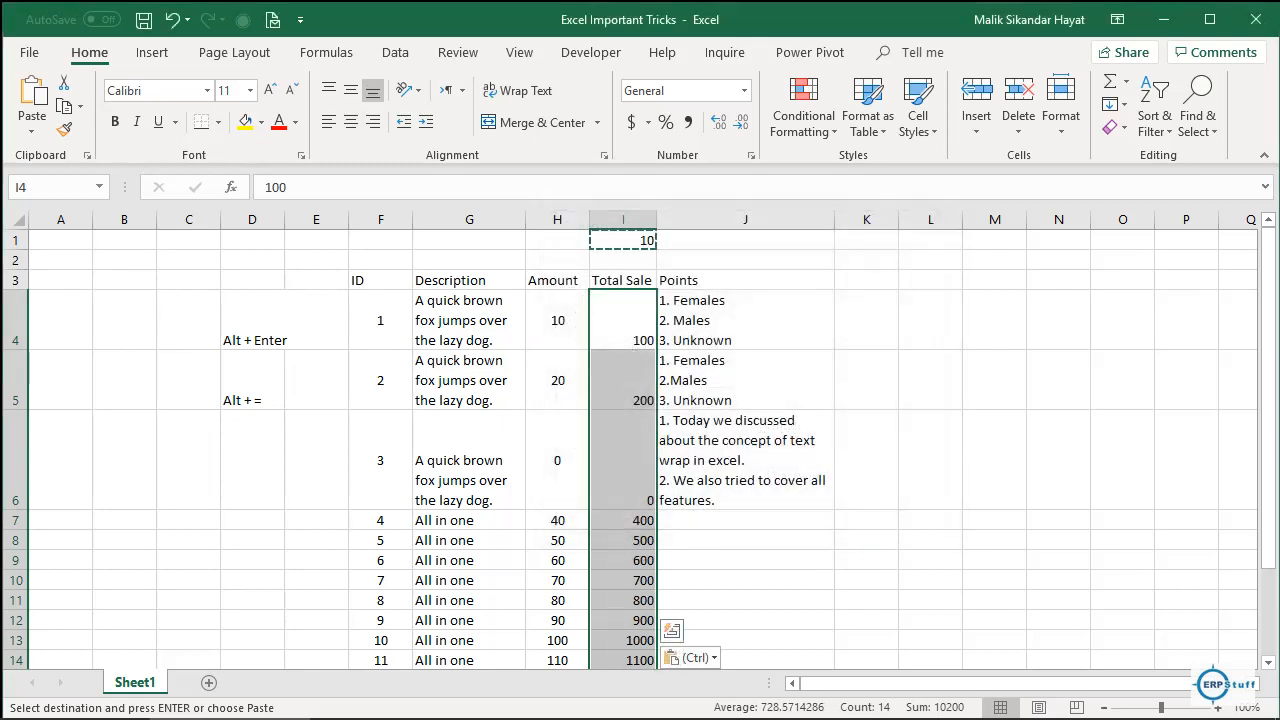
{"action": "key", "text": "Escape"}
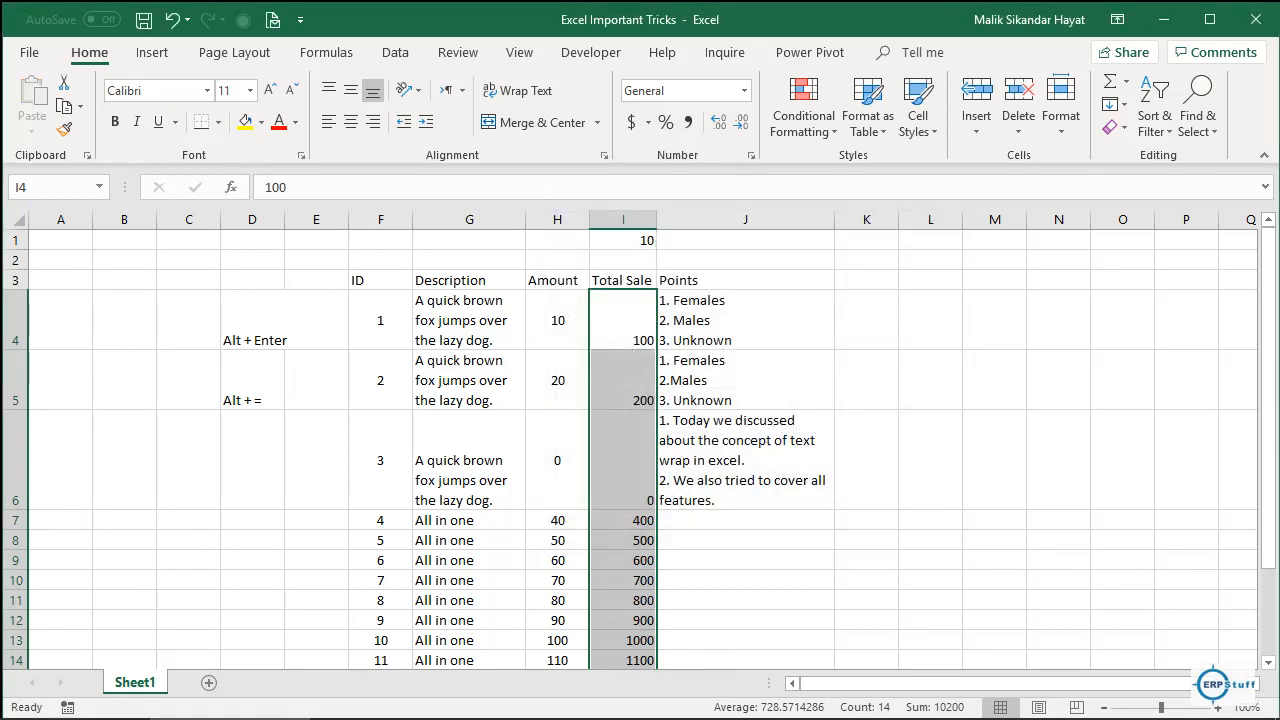
Step: Clear the multiplier from cell I1
{"action": "left_click", "coordinate": [623, 240]}
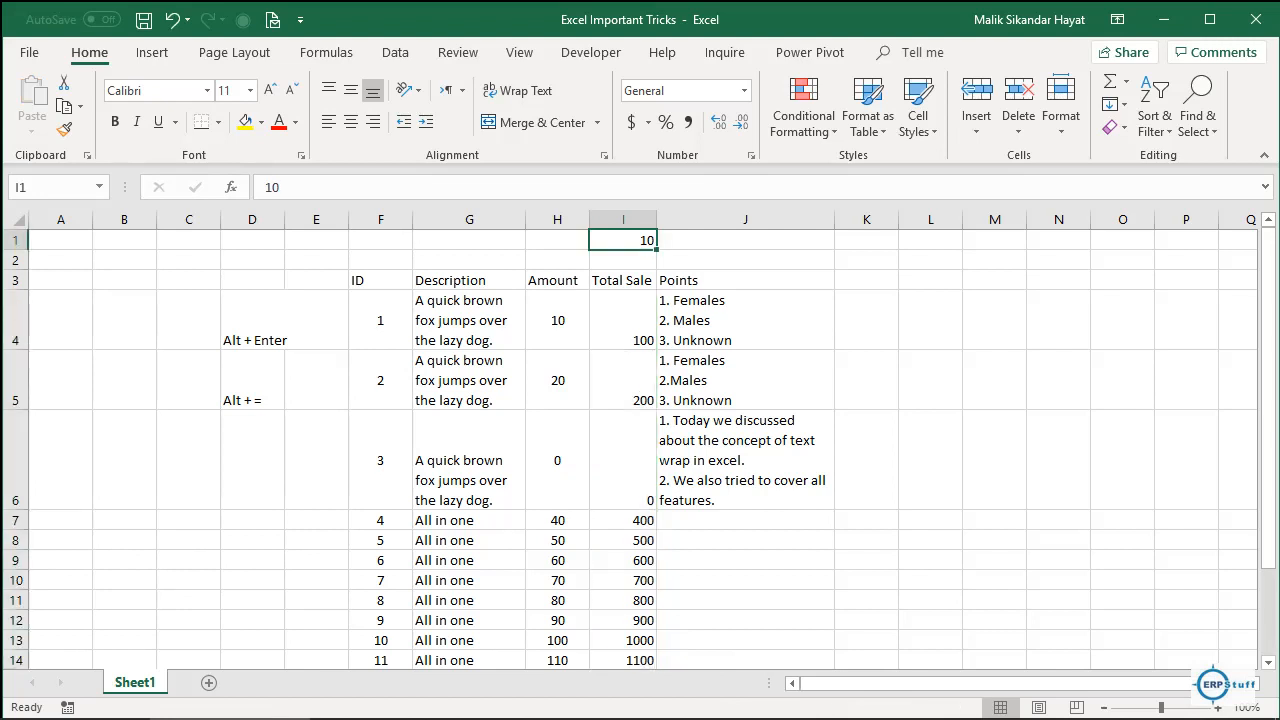
{"action": "key", "text": "Delete"}
Step: Center the Total Sale values in I4:I17 both horizontally and vertically
{"action": "key", "text": "Down"}
{"action": "key", "text": "Down"}
{"action": "key", "text": "Down"}
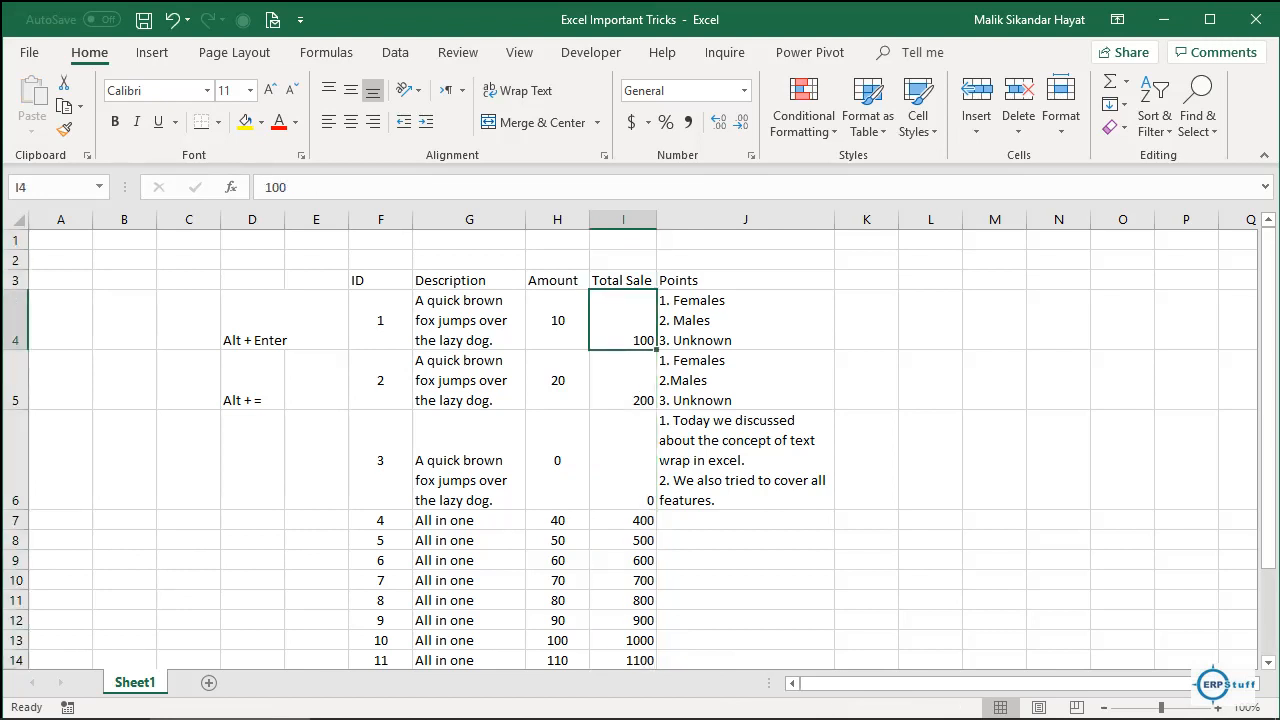
{"action": "key", "text": "shift+Down"}
{"action": "key", "text": "shift+Down"}
{"action": "key", "text": "shift+Down"}
{"action": "key", "text": "shift+Down"}
{"action": "key", "text": "shift+Down"}
{"action": "key", "text": "shift+Down"}
{"action": "key", "text": "shift+Down"}
{"action": "key", "text": "shift+Down"}
{"action": "key", "text": "shift+Down"}
{"action": "key", "text": "shift+Down"}
{"action": "key", "text": "shift+Down"}
{"action": "key", "text": "shift+Down"}
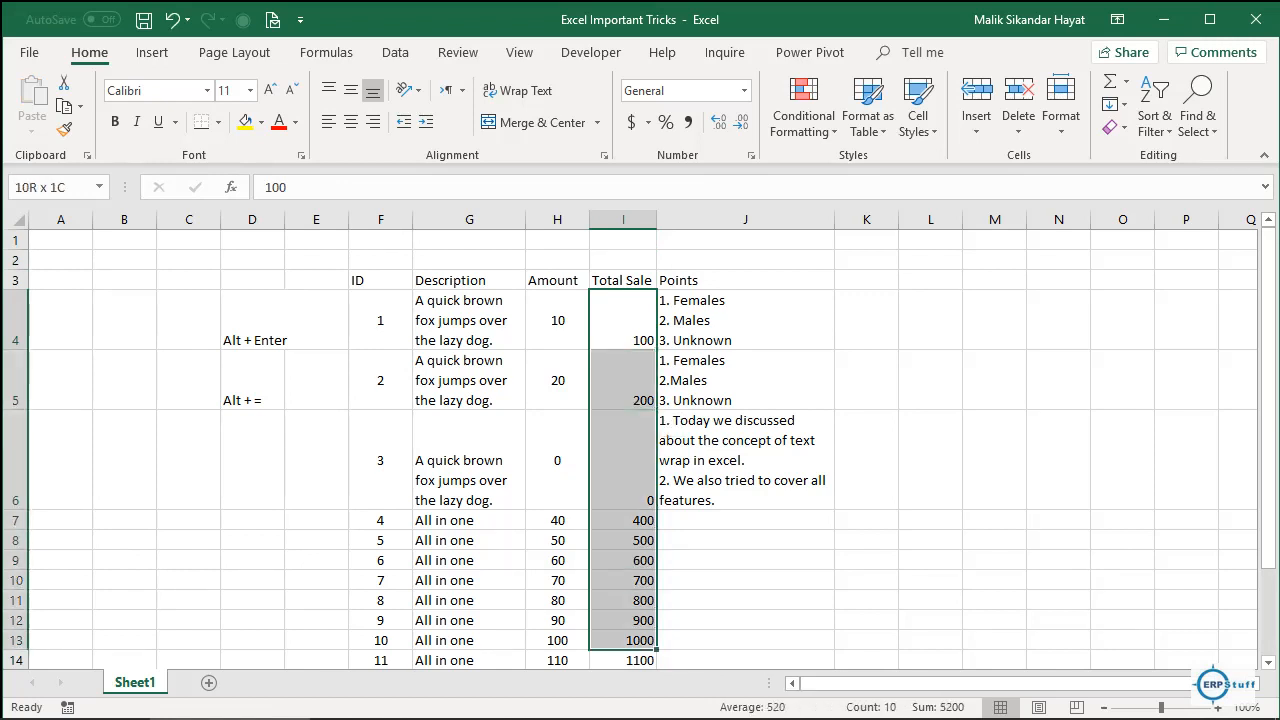
{"action": "key", "text": "shift+Down"}
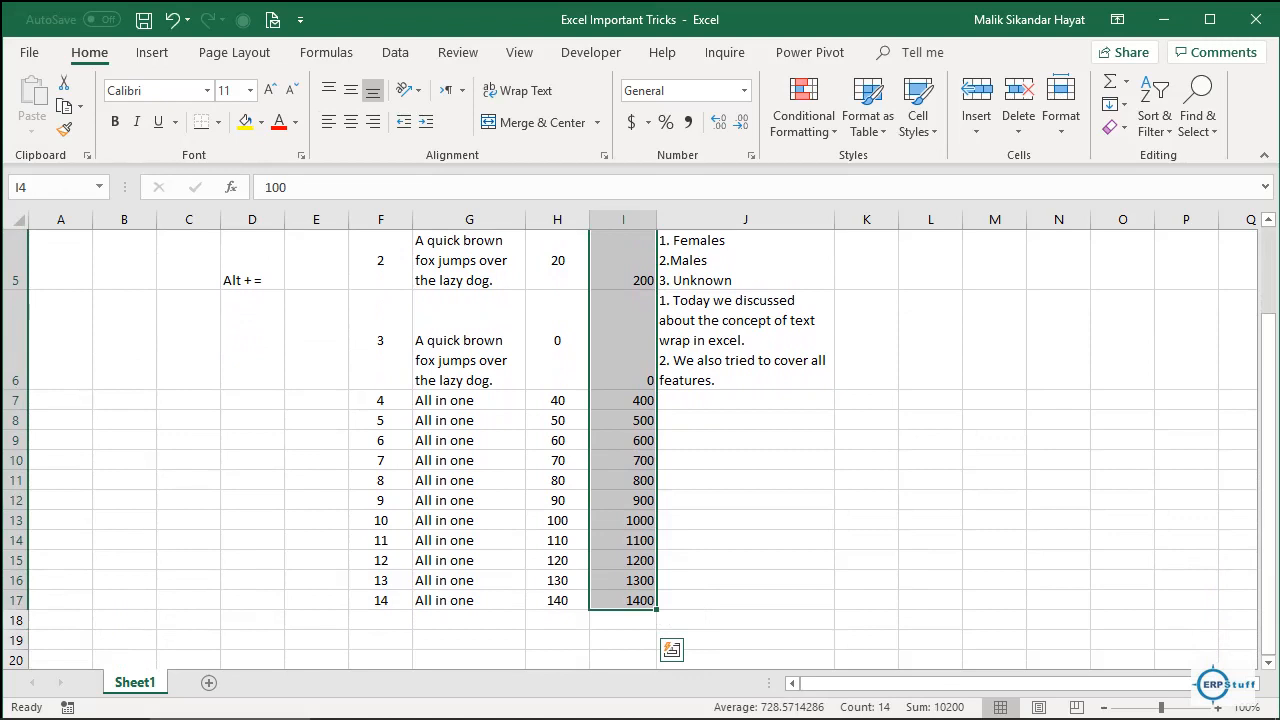
{"action": "scroll", "coordinate": [640, 440], "scroll_direction": "up", "scroll_amount": 2}
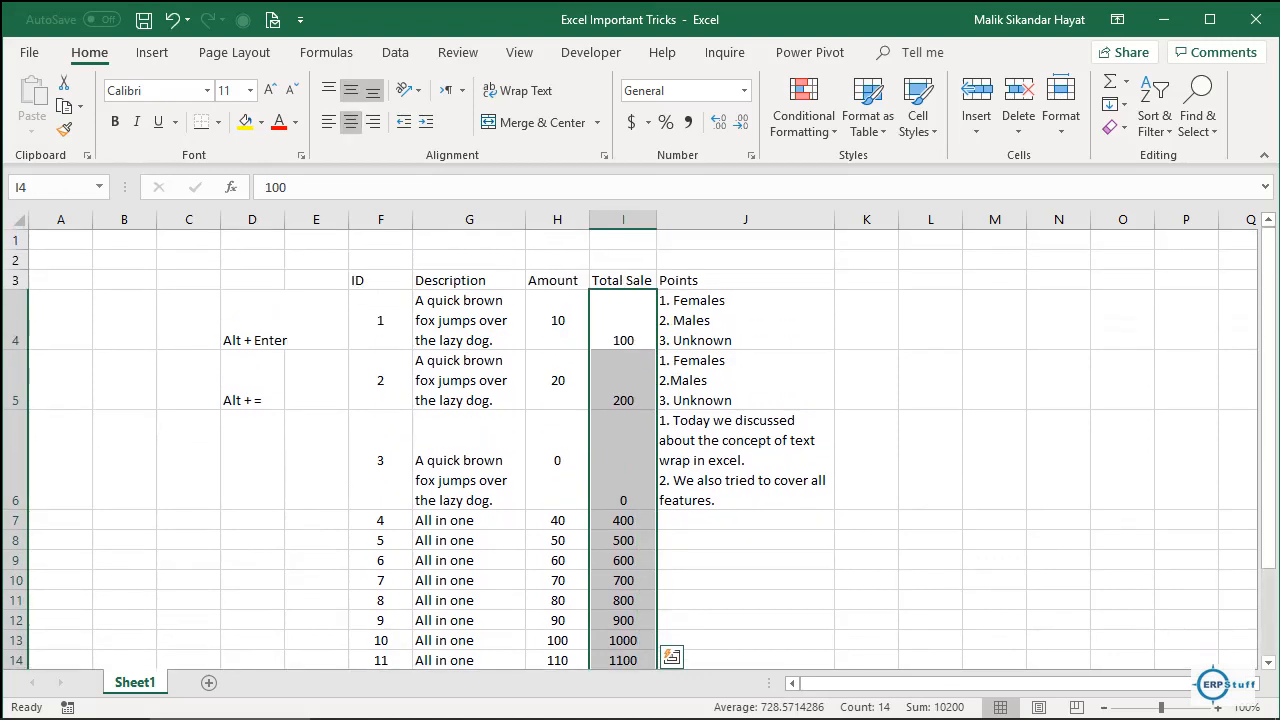
{"action": "key", "text": "alt+h"}
{"action": "key", "text": "a"}
{"action": "key", "text": "m"}
{"action": "left_click", "coordinate": [623, 580]}
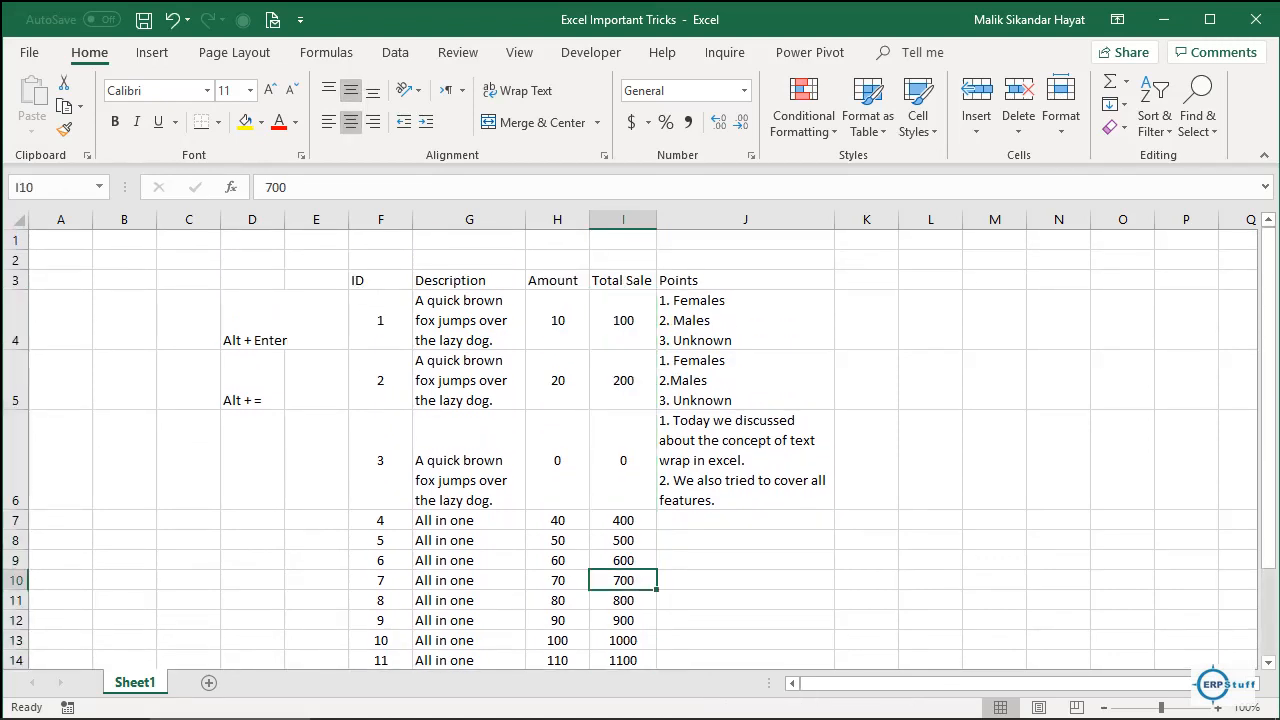
Step: Add AutoSum totals in H18:I18 below the Amount and Total Sale columns
{"action": "key", "text": "Down"}
{"action": "key", "text": "Down"}
{"action": "key", "text": "Down"}
{"action": "key", "text": "Down"}
{"action": "key", "text": "Down"}
{"action": "key", "text": "Down"}
{"action": "key", "text": "Down"}
{"action": "key", "text": "Down"}
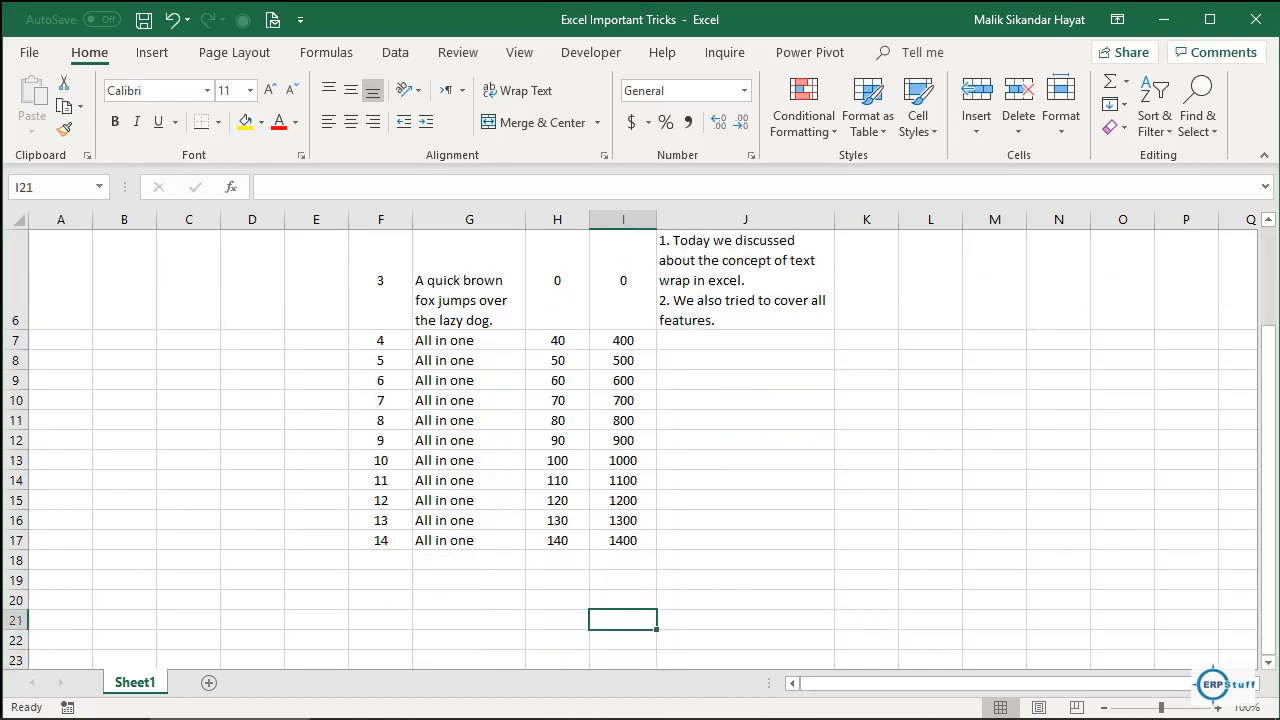
{"action": "key", "text": "Left"}
{"action": "key", "text": "shift+Right"}
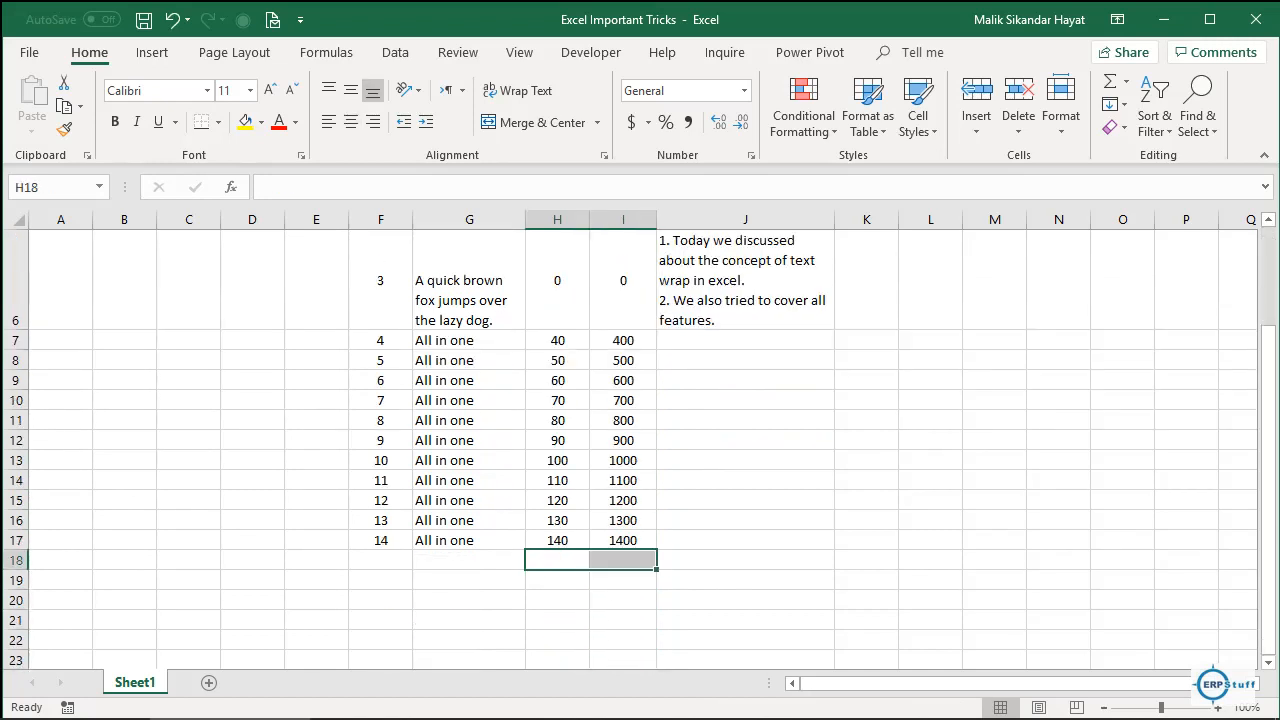
{"action": "key", "text": "alt+equal"}
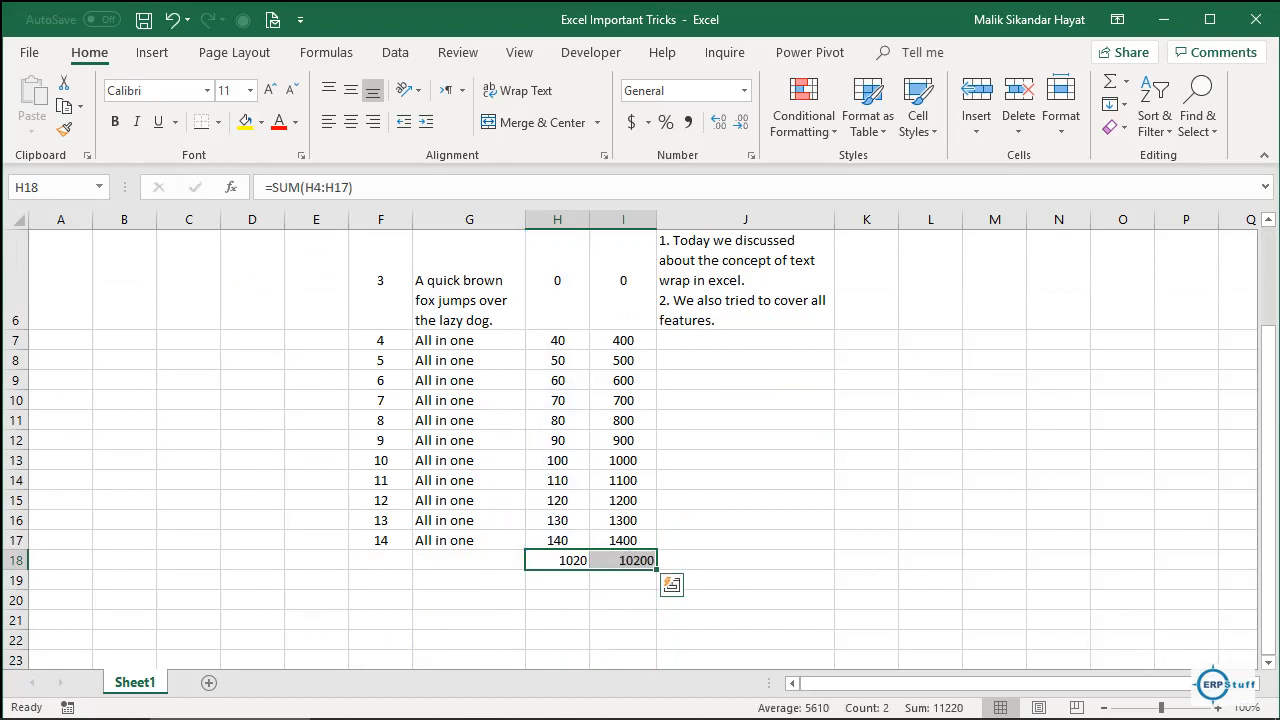
{"action": "key", "text": "shift+Left"}
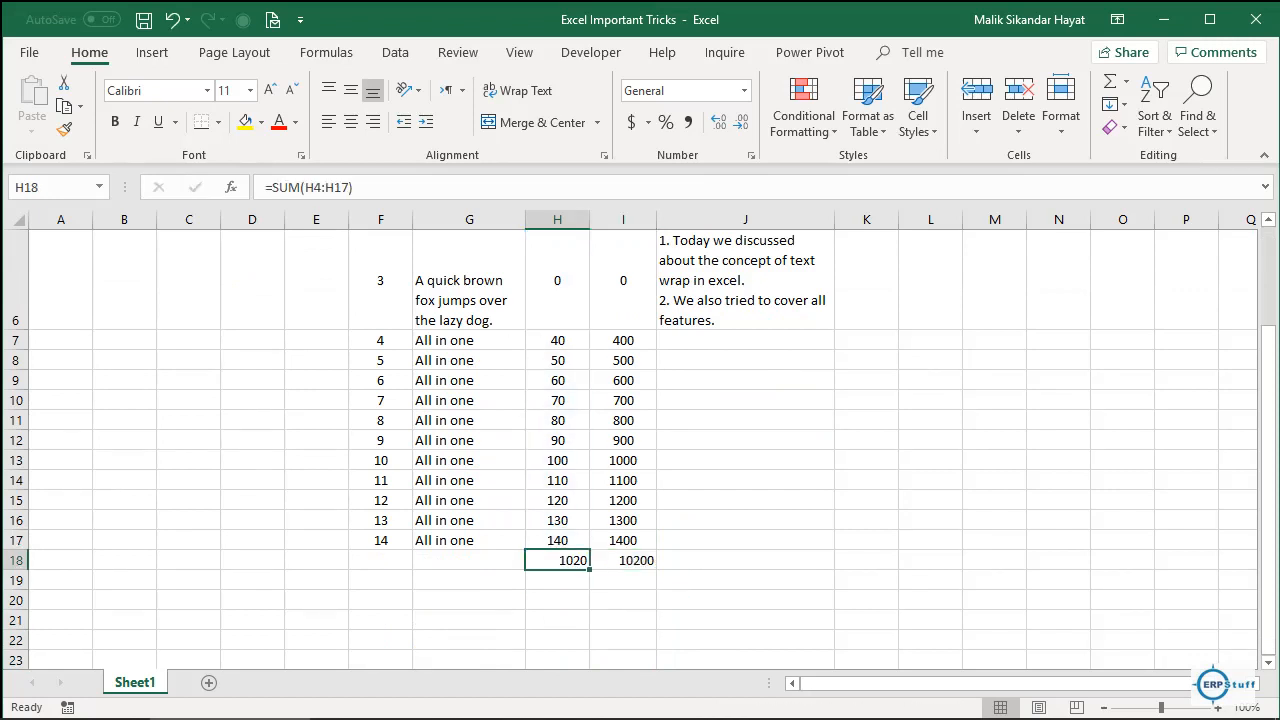
Step: Fill J7:J17 with AutoSum row totals of columns H and I, and check the formula in J7
{"action": "key", "text": "Right"}
{"action": "key", "text": "Up"}
{"action": "key", "text": "Up"}
{"action": "key", "text": "Up"}
{"action": "key", "text": "Up"}
{"action": "key", "text": "Up"}
{"action": "key", "text": "Up"}
{"action": "key", "text": "Up"}
{"action": "key", "text": "Up"}
{"action": "key", "text": "Up"}
{"action": "key", "text": "Up"}
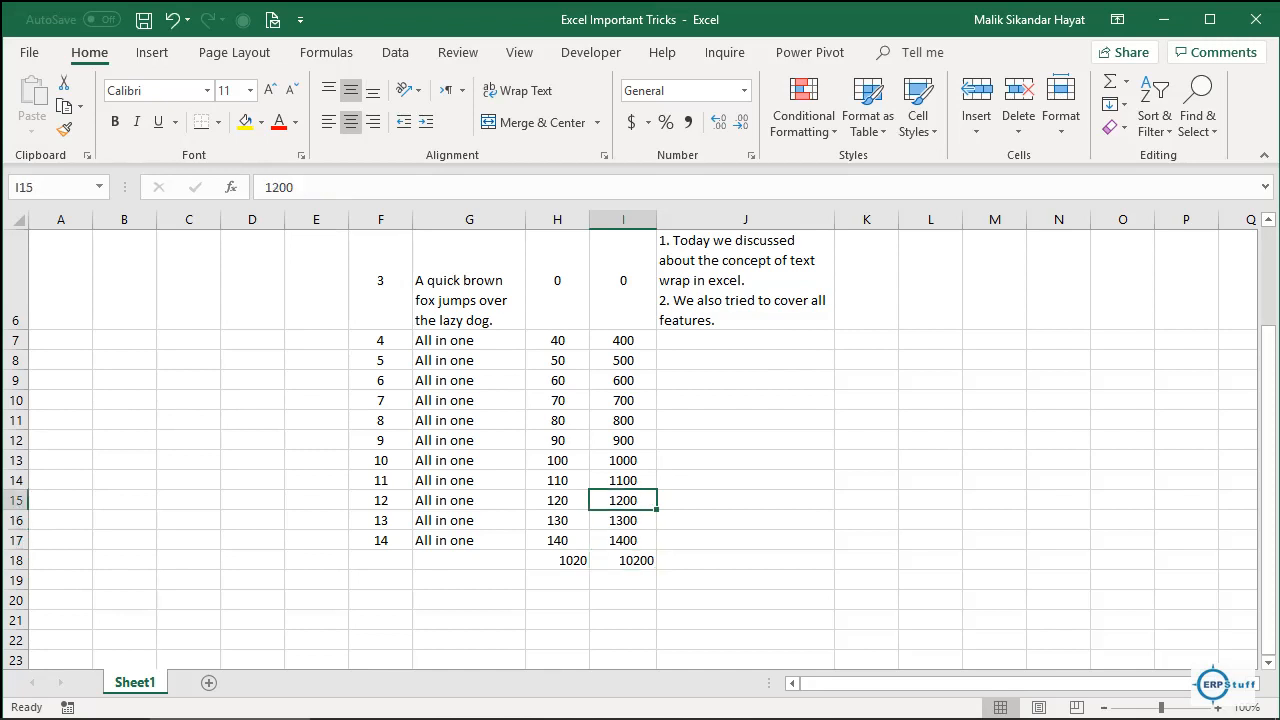
{"action": "key", "text": "Up"}
{"action": "key", "text": "Right"}
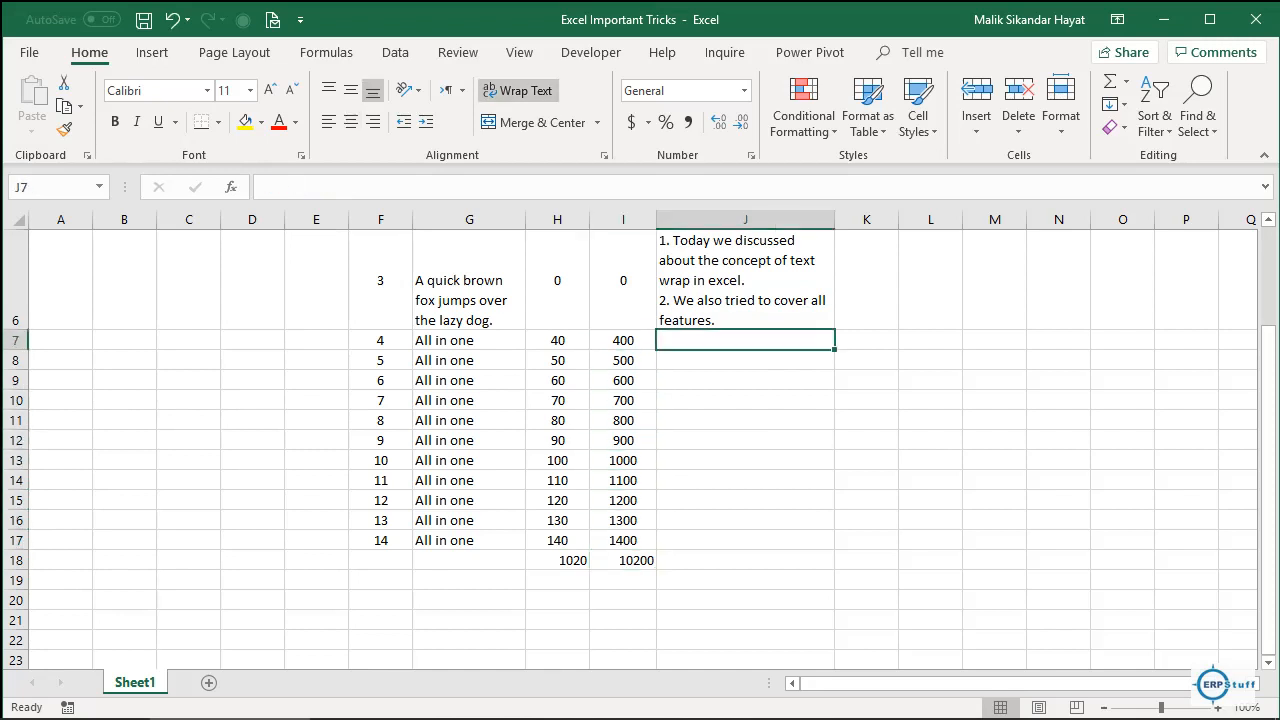
{"action": "key", "text": "shift+Down"}
{"action": "key", "text": "shift+Down"}
{"action": "key", "text": "shift+Down"}
{"action": "key", "text": "shift+Down"}
{"action": "key", "text": "shift+Down"}
{"action": "key", "text": "shift+Down"}
{"action": "key", "text": "shift+Down"}
{"action": "key", "text": "shift+Down"}
{"action": "key", "text": "shift+Down"}
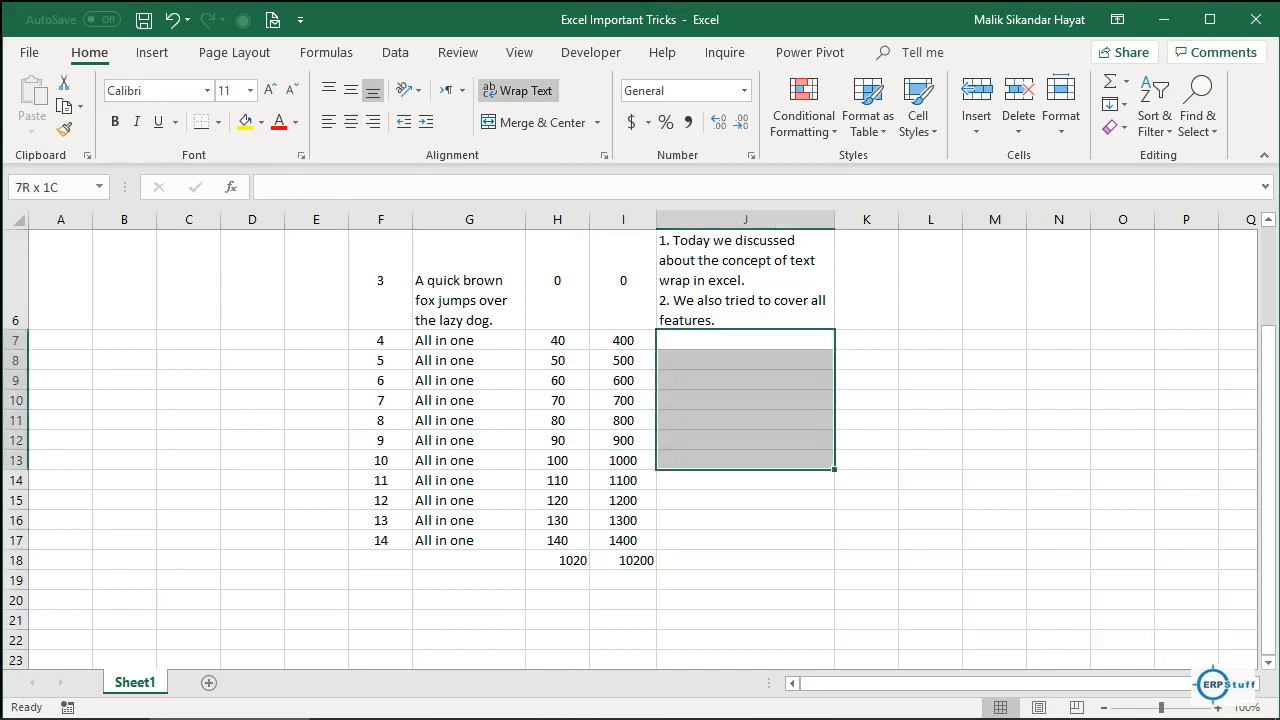
{"action": "key", "text": "shift+Down"}
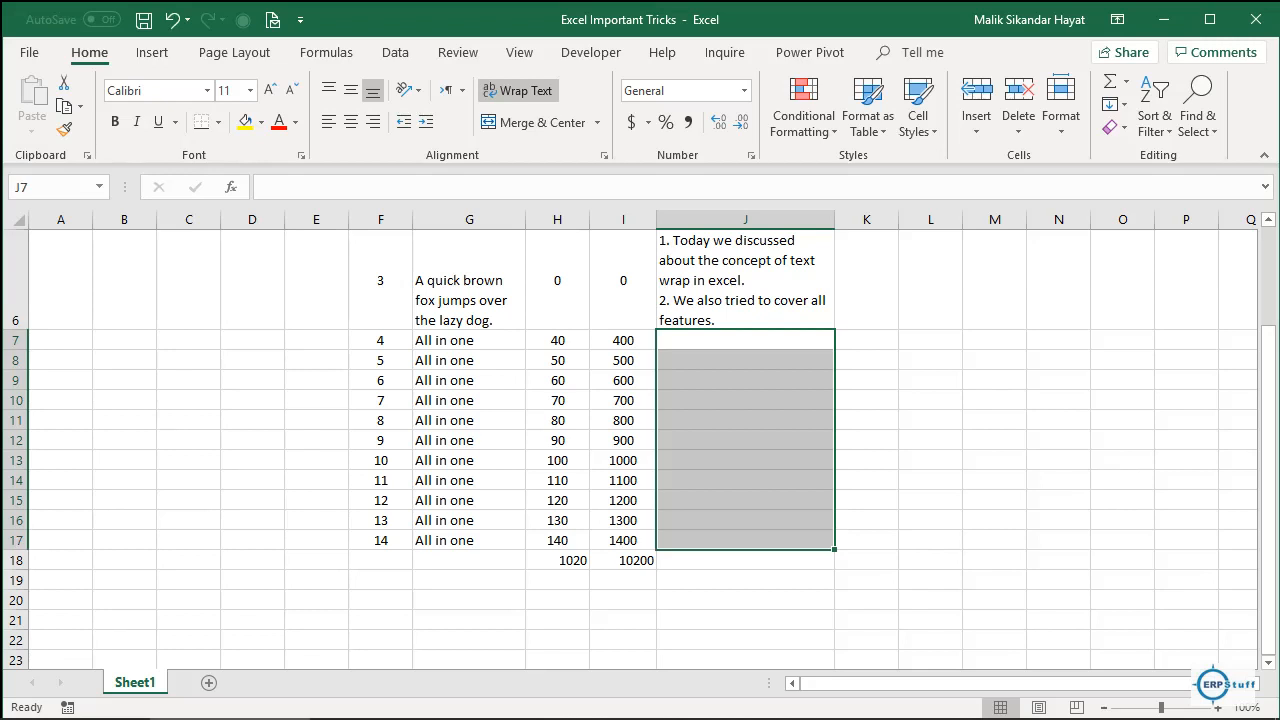
{"action": "key", "text": "alt+equal"}
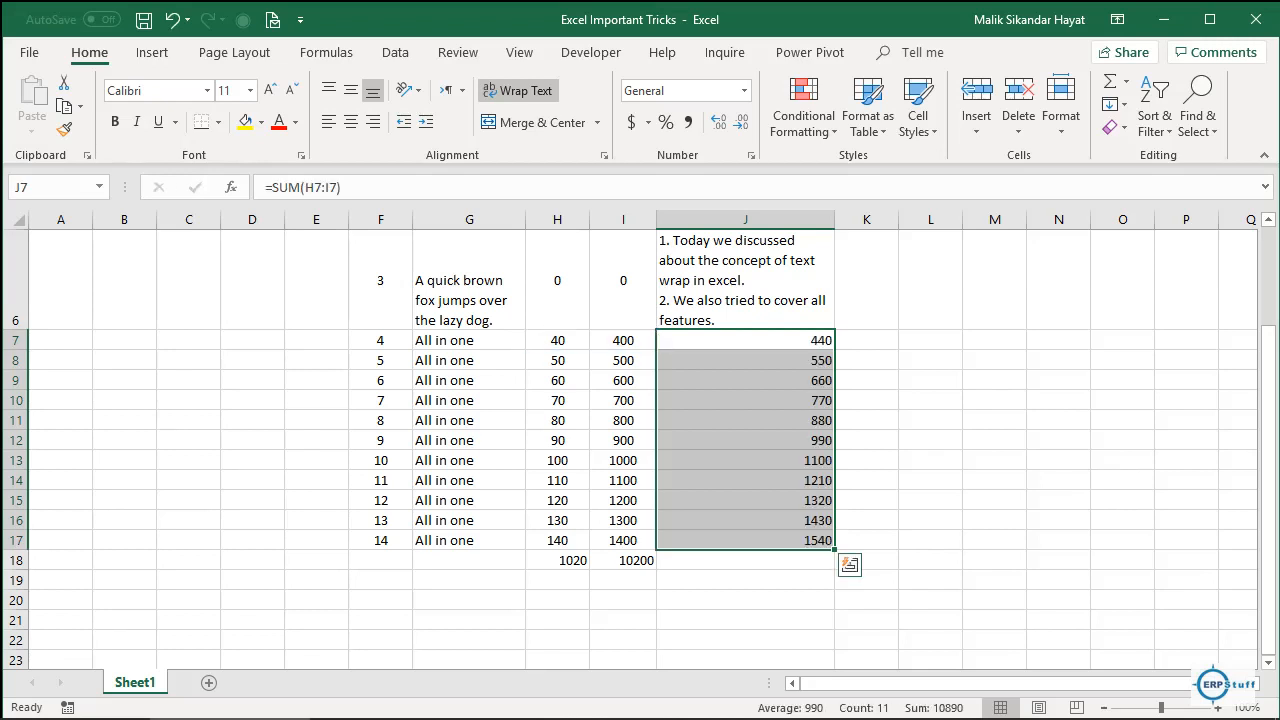
{"action": "left_click", "coordinate": [623, 340]}
{"action": "left_click", "coordinate": [745, 340]}
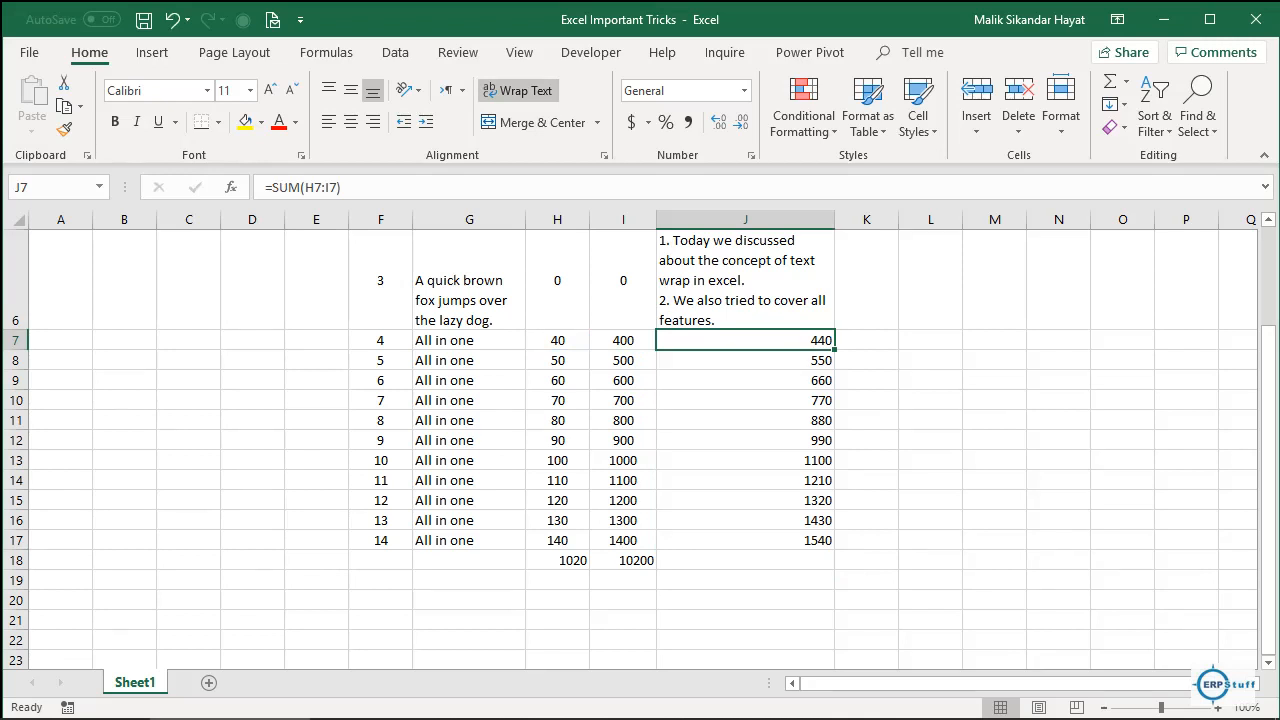
Step: Enter "Sum" in E5 as the description beside the Alt + = shortcut note
{"action": "key", "text": "Up"}
{"action": "key", "text": "Up"}
{"action": "key", "text": "Up"}
{"action": "key", "text": "Up"}
{"action": "key", "text": "Up"}
{"action": "key", "text": "Up"}
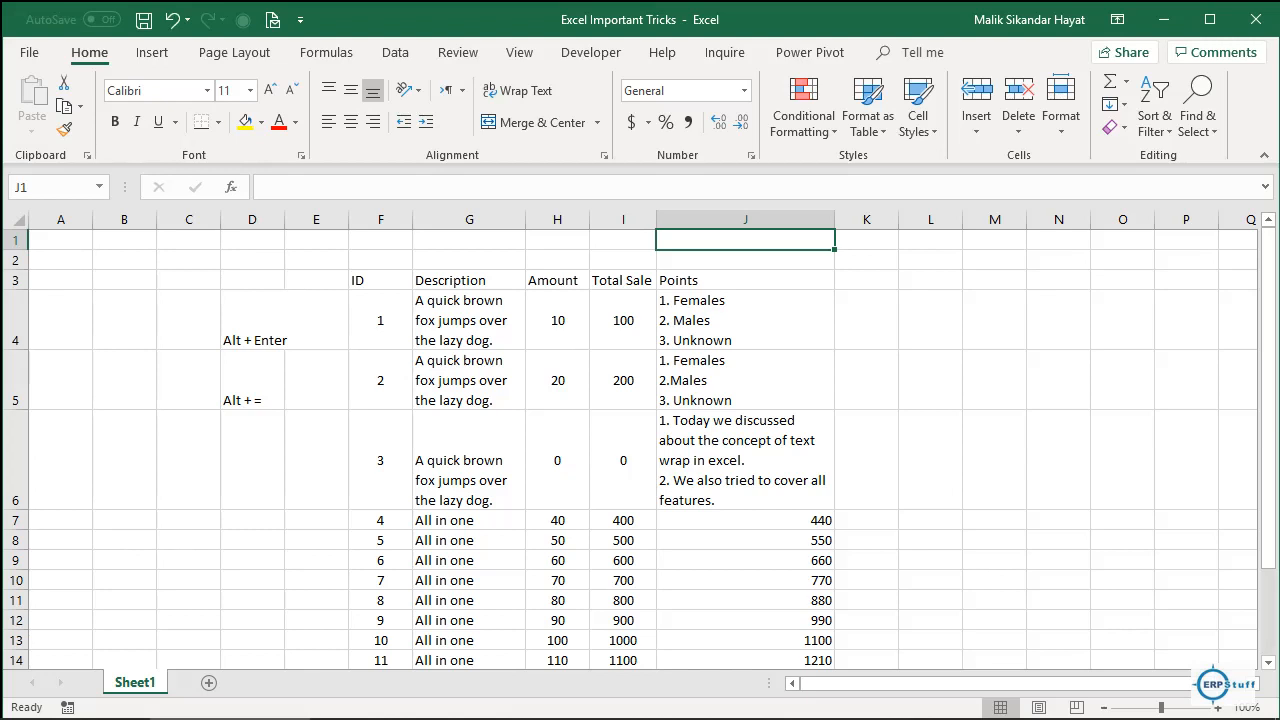
{"action": "left_click", "coordinate": [252, 380]}
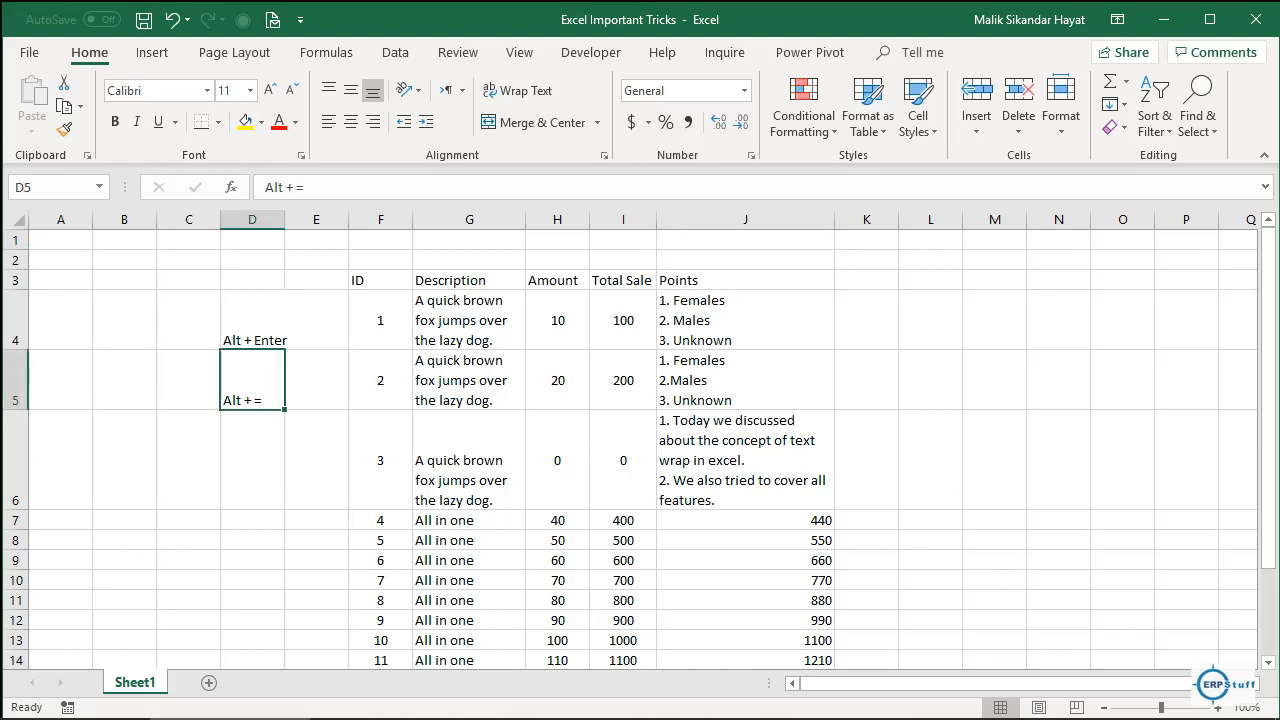
{"action": "left_click", "coordinate": [316, 380]}
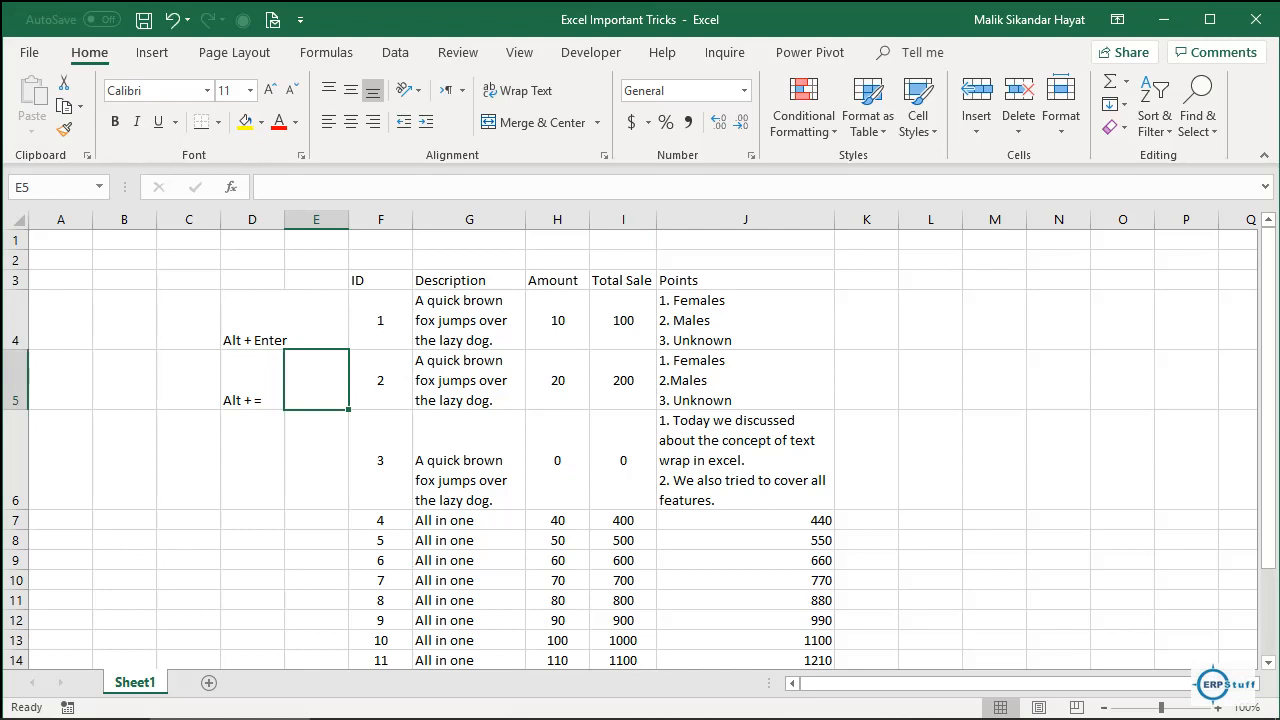
{"action": "type", "text": "Sum"}
{"action": "key", "text": "Up"}
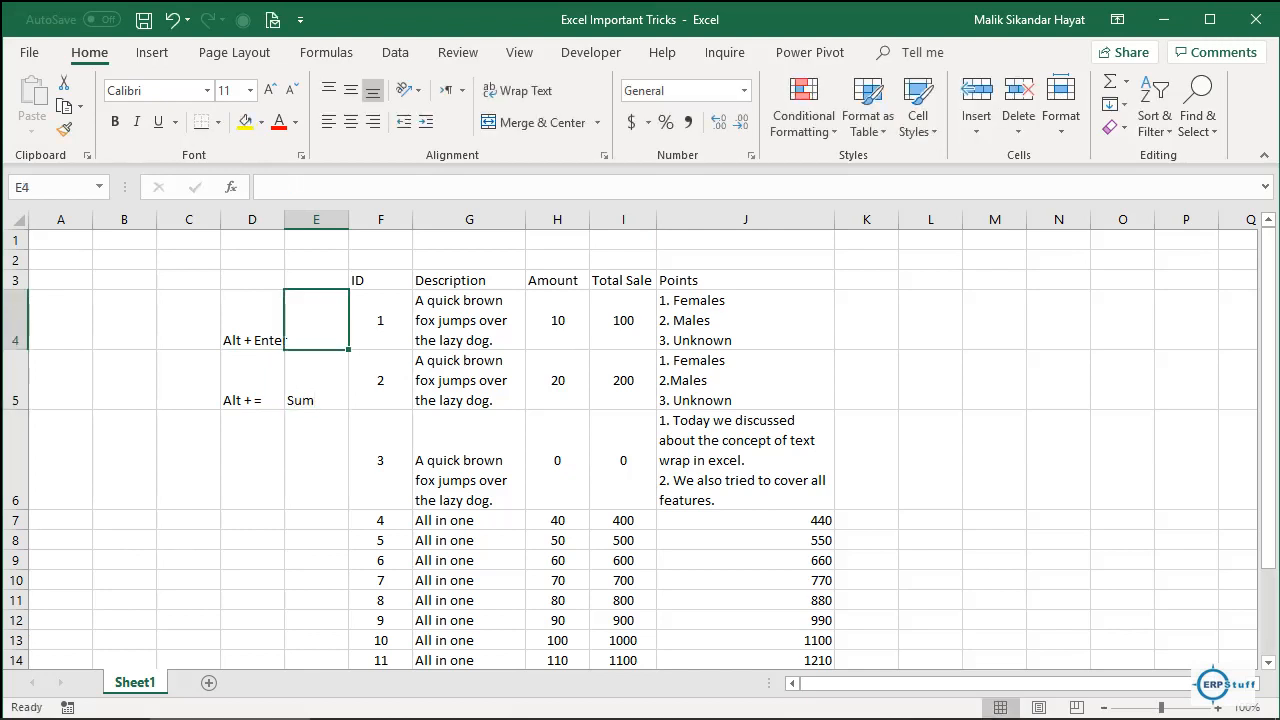
Step: Describe the Alt + Enter shortcut in E4 as "Move to next line in same cell." and wrap that cell's text
{"action": "type", "text": "Move "}
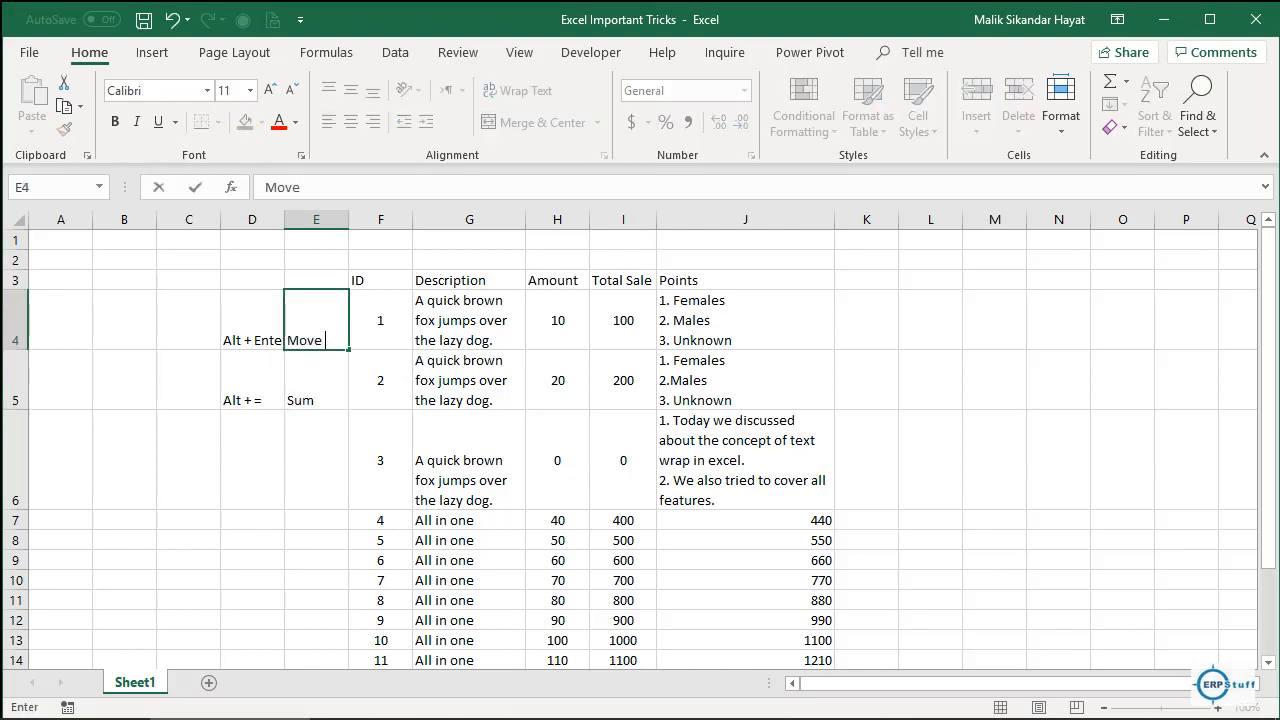
{"action": "type", "text": "to next line"}
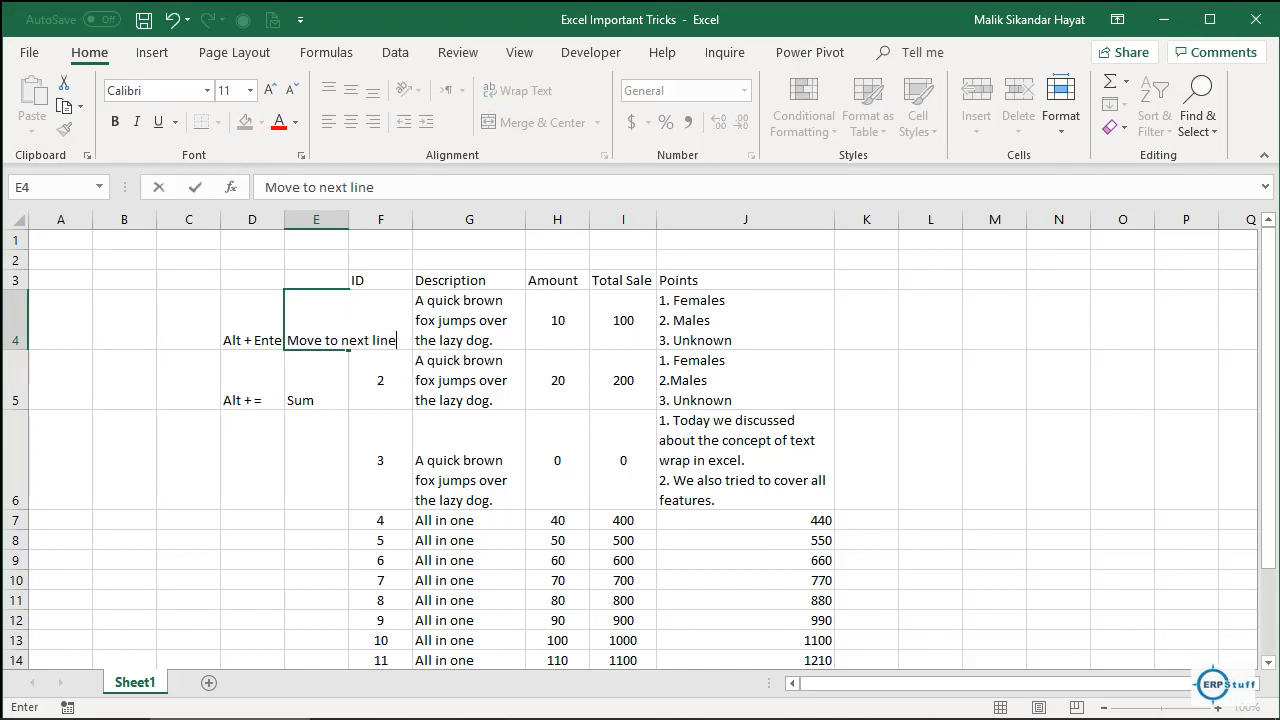
{"action": "type", "text": " in same "}
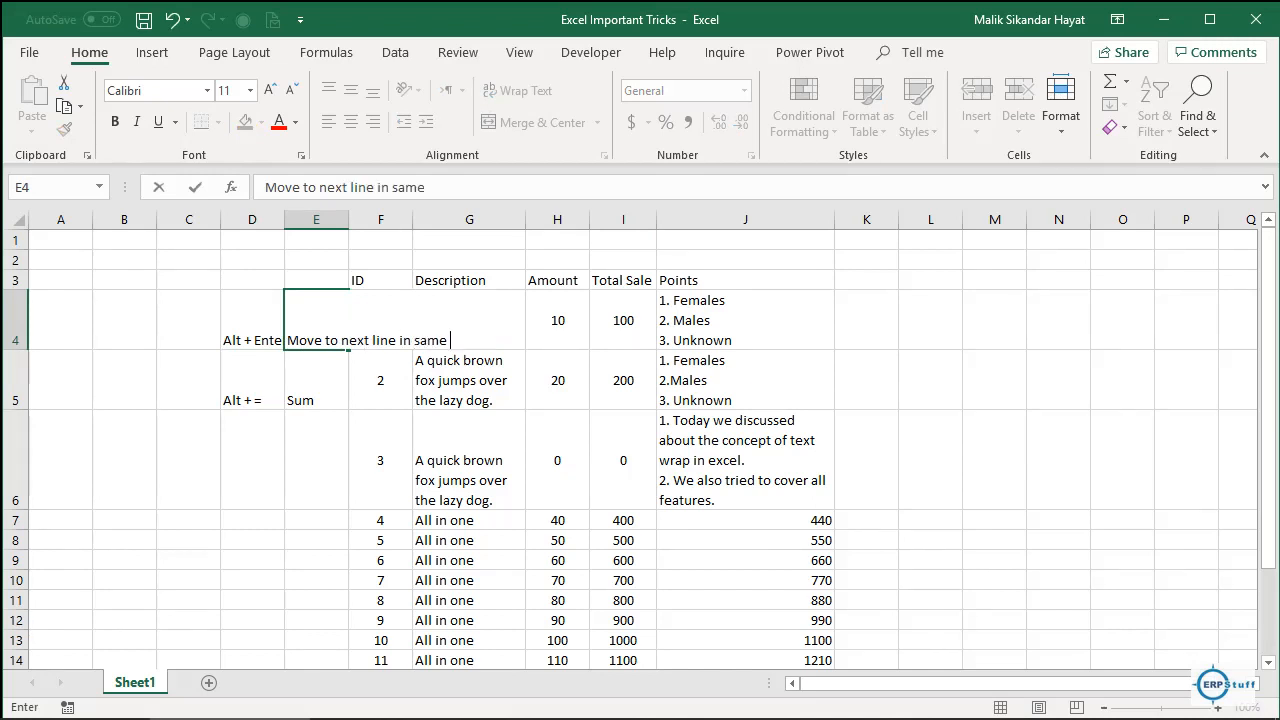
{"action": "type", "text": "cell."}
{"action": "key", "text": "Return"}
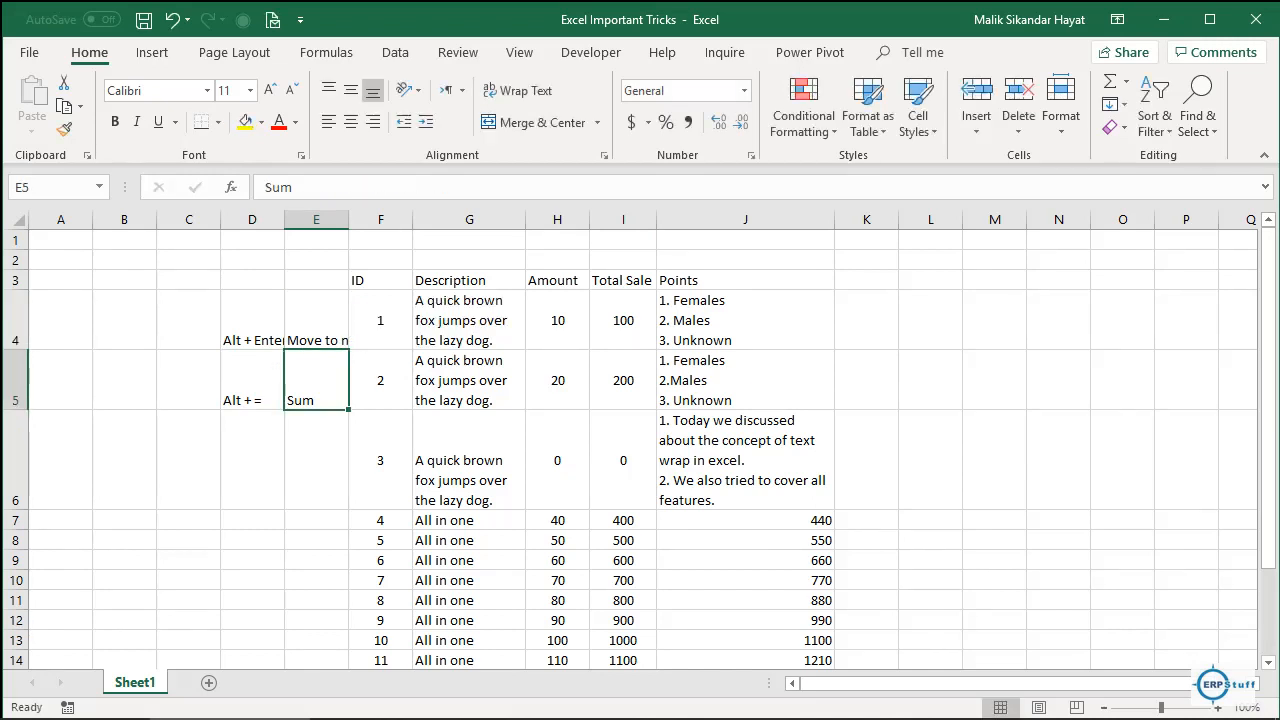
{"action": "left_click", "coordinate": [316, 320]}
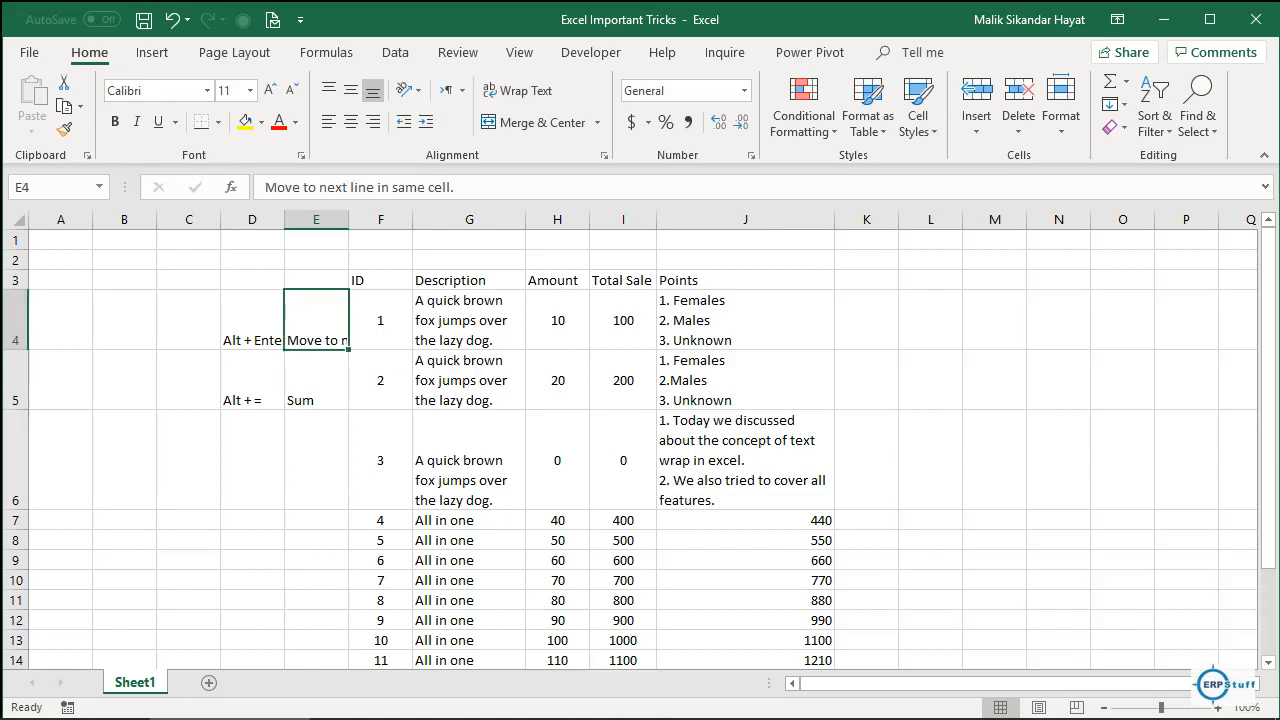
{"action": "left_click", "coordinate": [517, 90]}
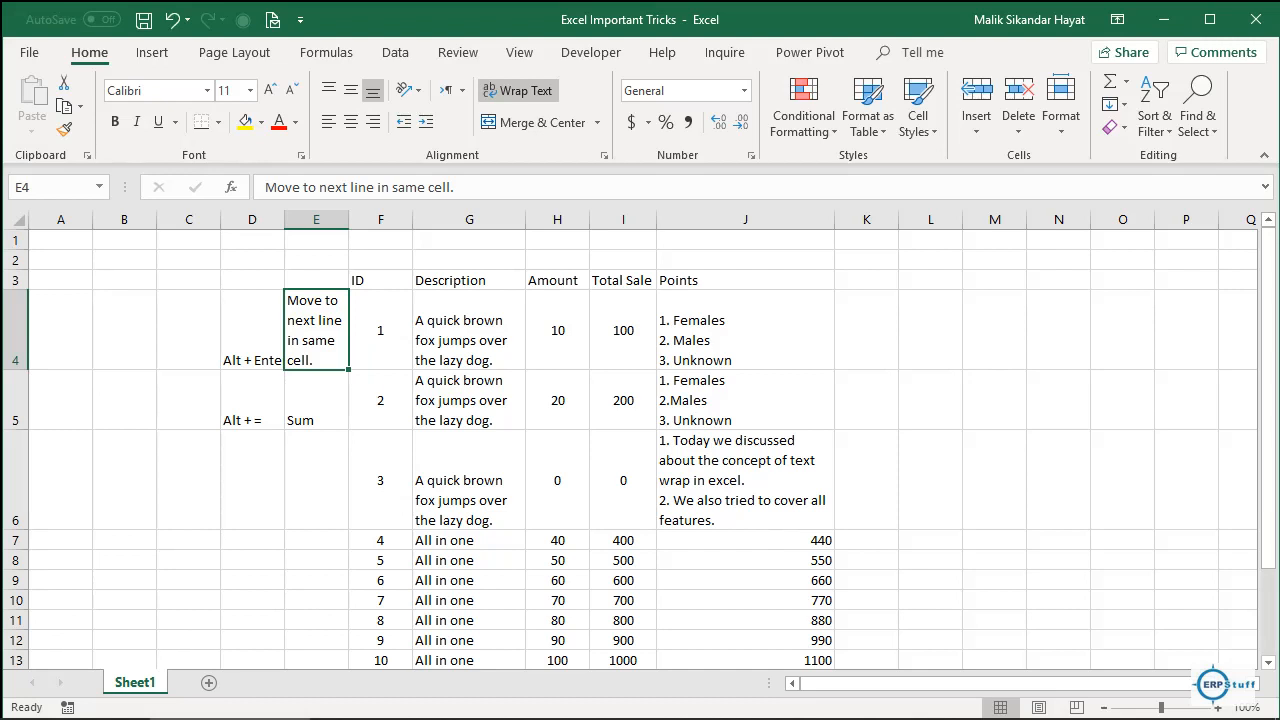
Step: Start a header row with "Years" in B6 and 2019 in C6
{"action": "left_click", "coordinate": [124, 480]}
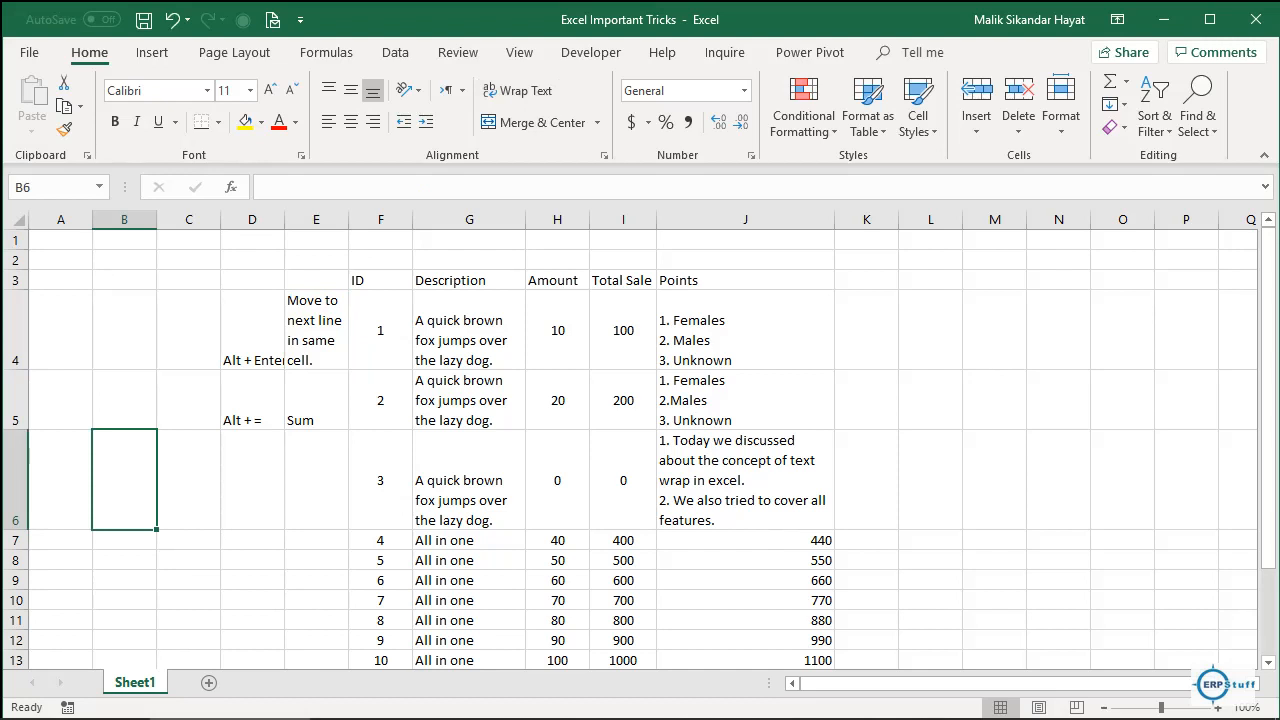
{"action": "type", "text": "Years"}
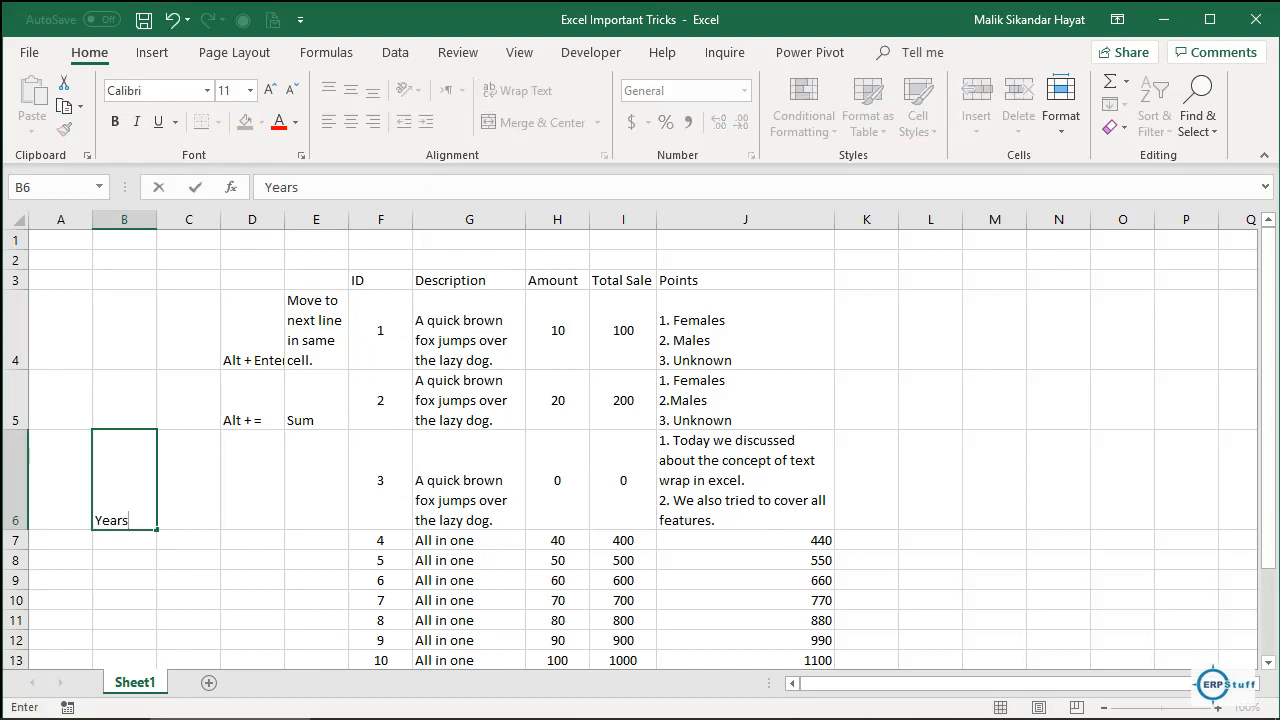
{"action": "key", "text": "Return"}
{"action": "key", "text": "Up"}
{"action": "key", "text": "Right"}
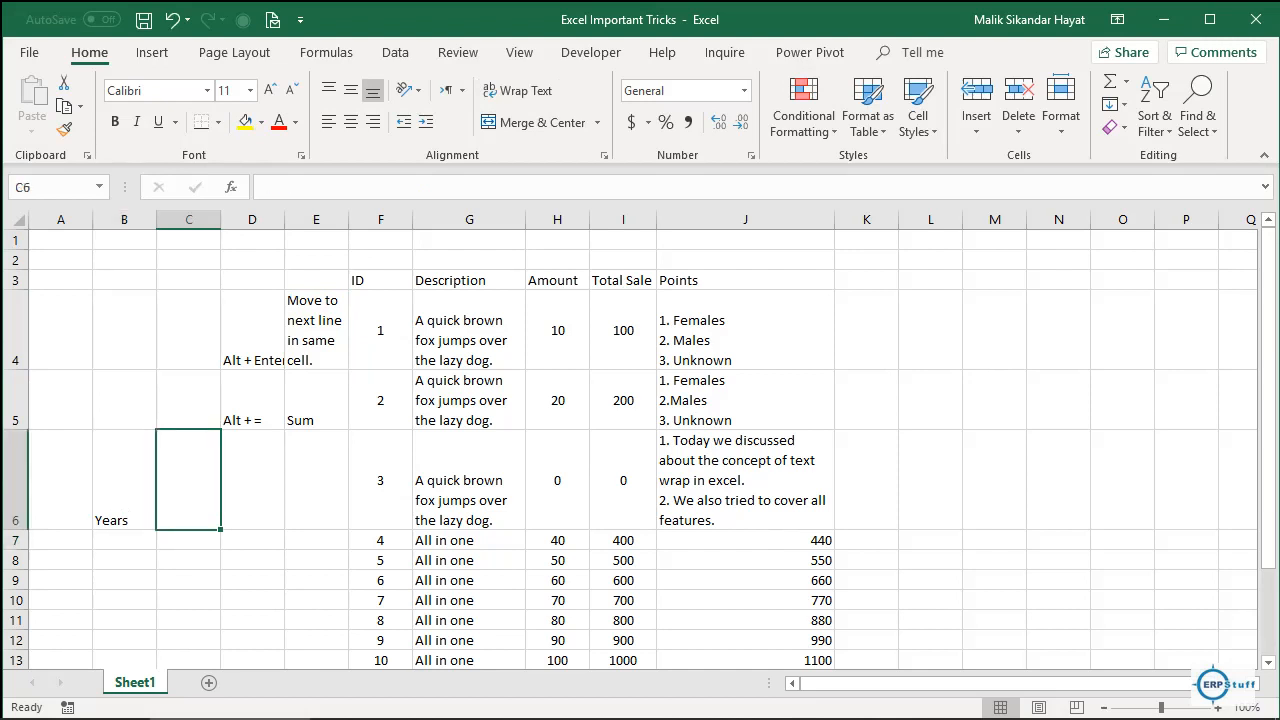
{"action": "type", "text": "2"}
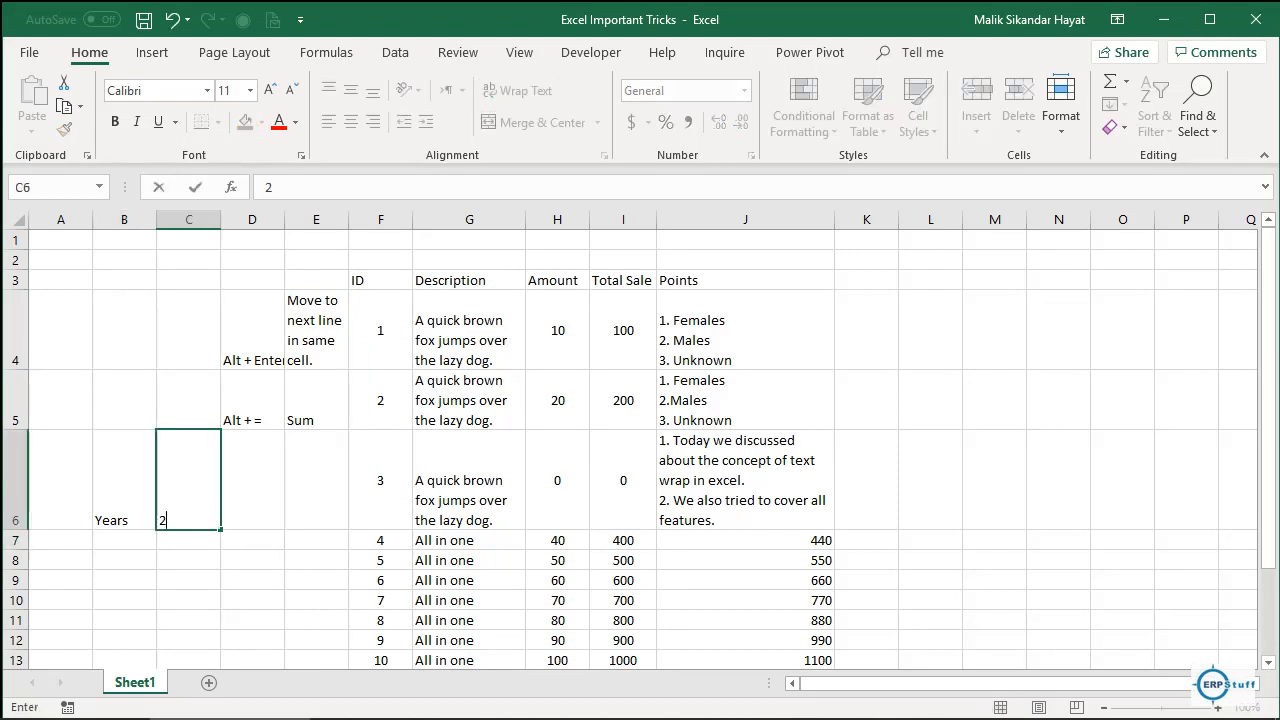
{"action": "type", "text": "019"}
{"action": "key", "text": "Tab"}
Step: Continue the Years header row with 2020 in D6 and 2021 in E6
{"action": "type", "text": "22"}
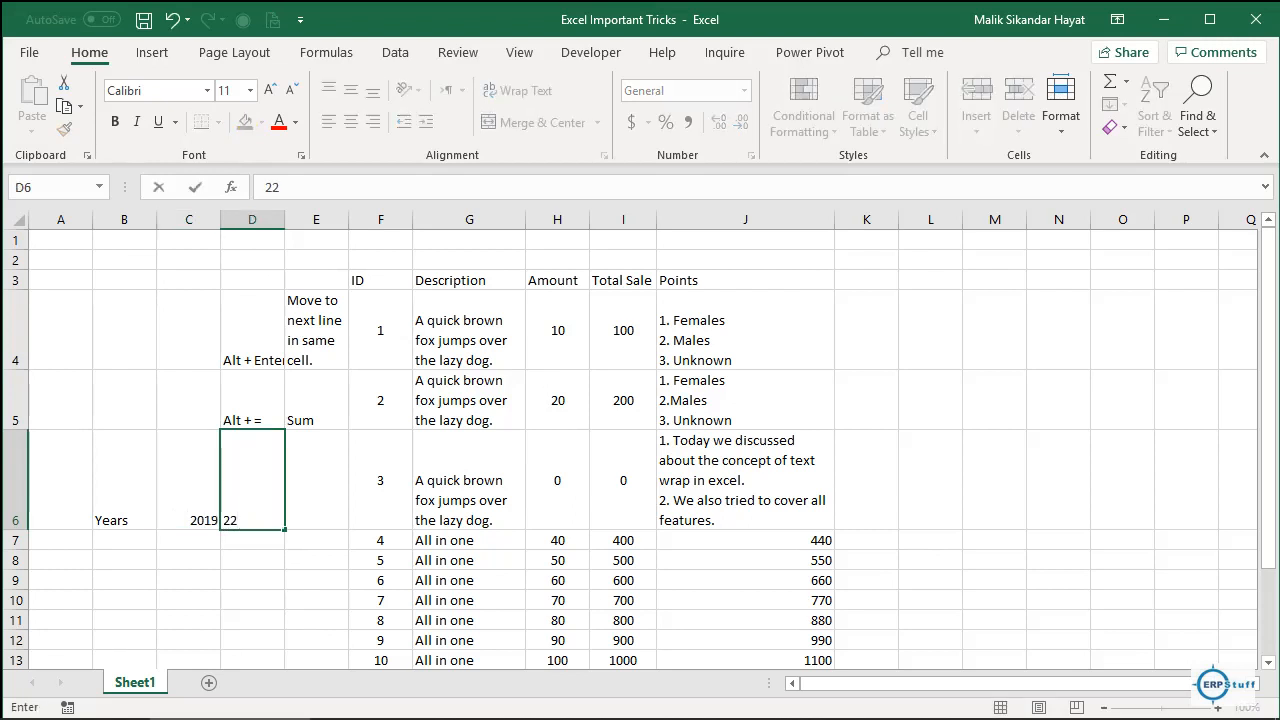
{"action": "key", "text": "BackSpace"}
{"action": "type", "text": "020"}
{"action": "key", "text": "Return"}
{"action": "key", "text": "Up"}
{"action": "key", "text": "Right"}
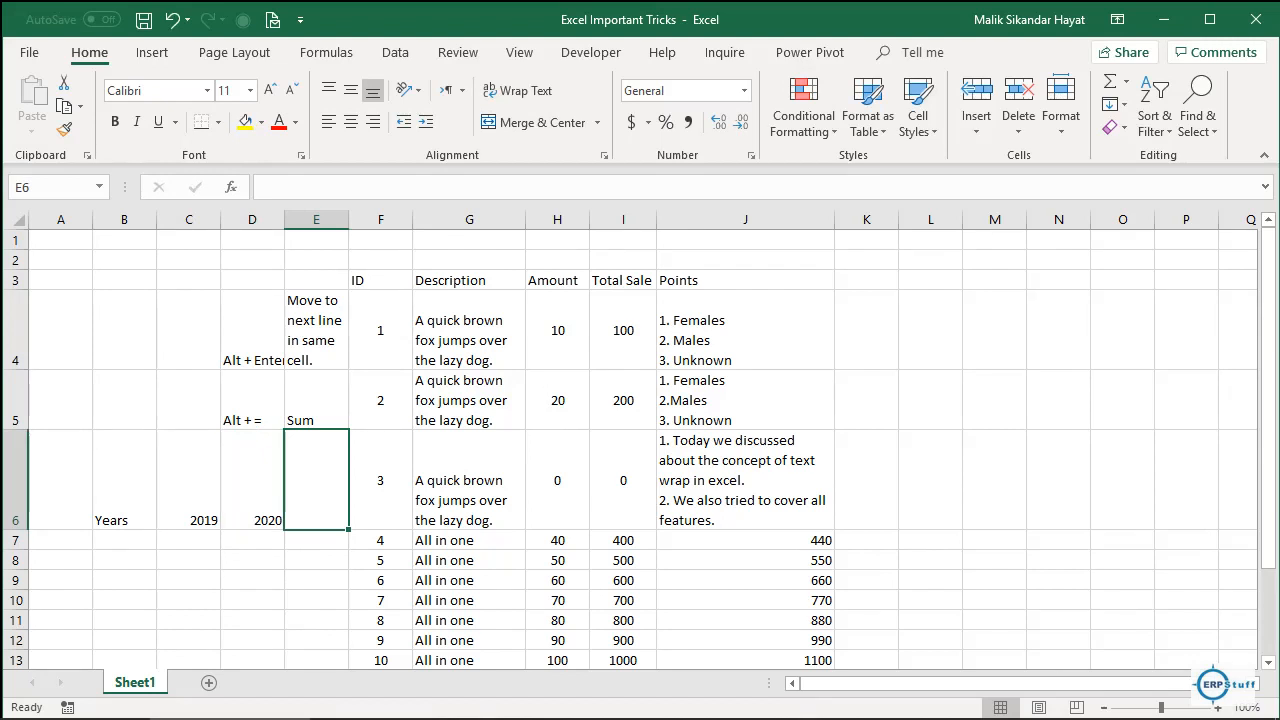
{"action": "type", "text": "2030"}
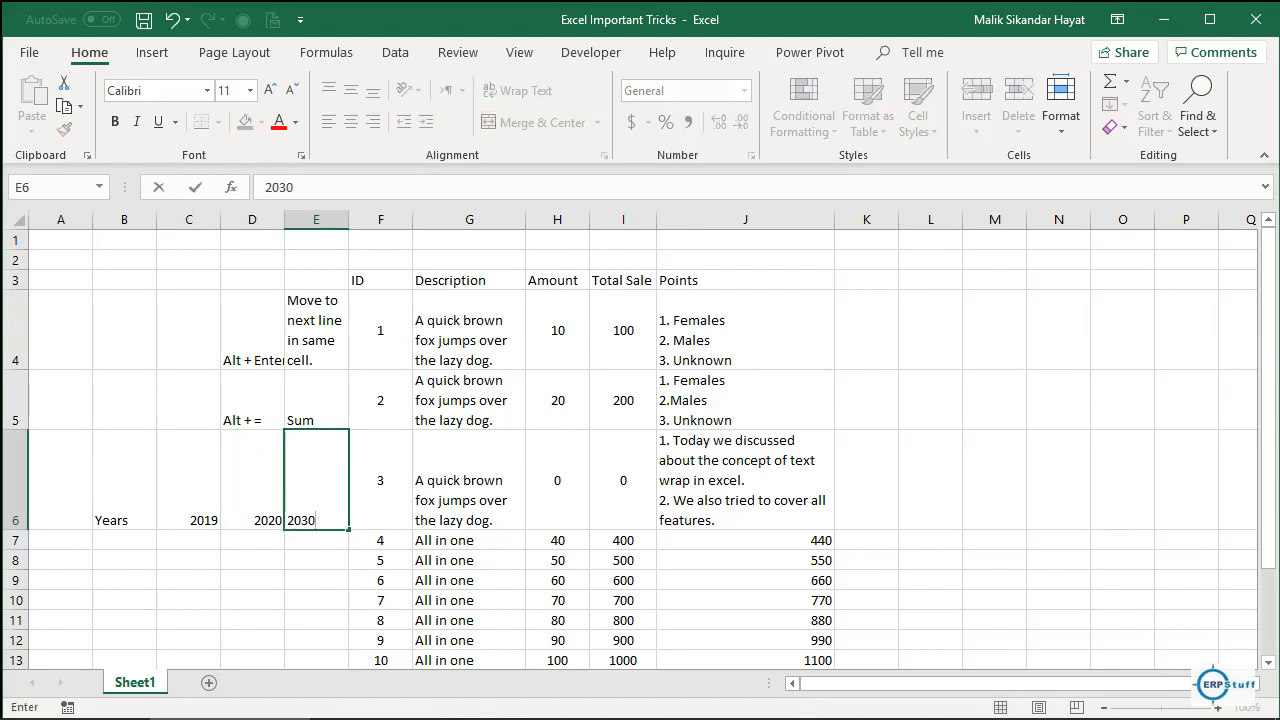
{"action": "key", "text": "BackSpace"}
{"action": "key", "text": "BackSpace"}
{"action": "type", "text": "21"}
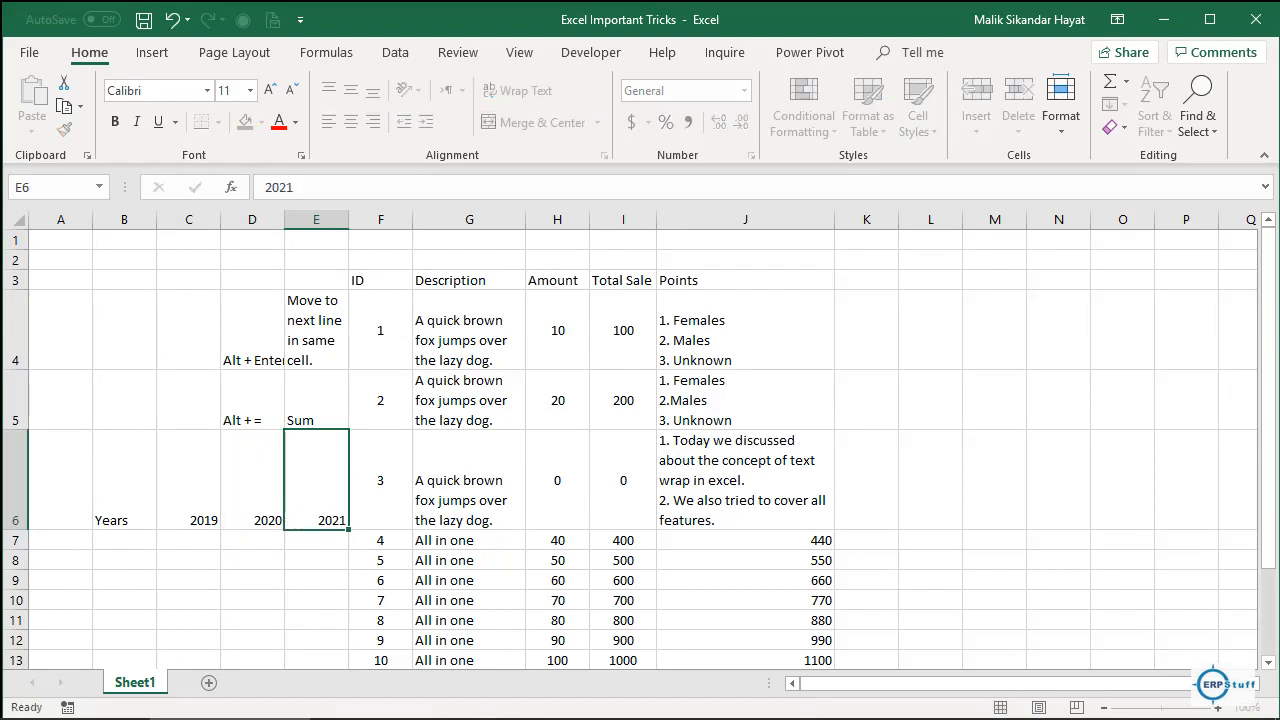
{"action": "key", "text": "Return"}
Step: Enter "Jan" in B7 as the first row label under Years
{"action": "key", "text": "Left"}
{"action": "key", "text": "Left"}
{"action": "key", "text": "Left"}
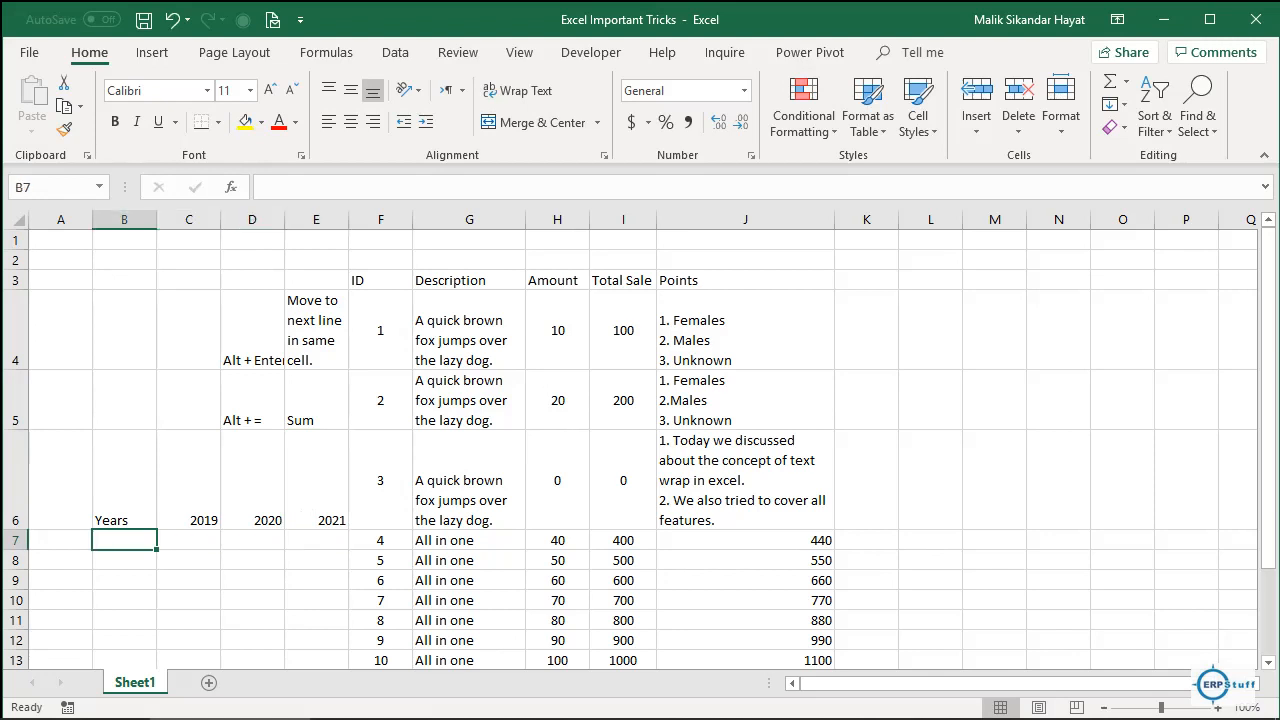
{"action": "type", "text": "Jan"}
{"action": "key", "text": "Return"}
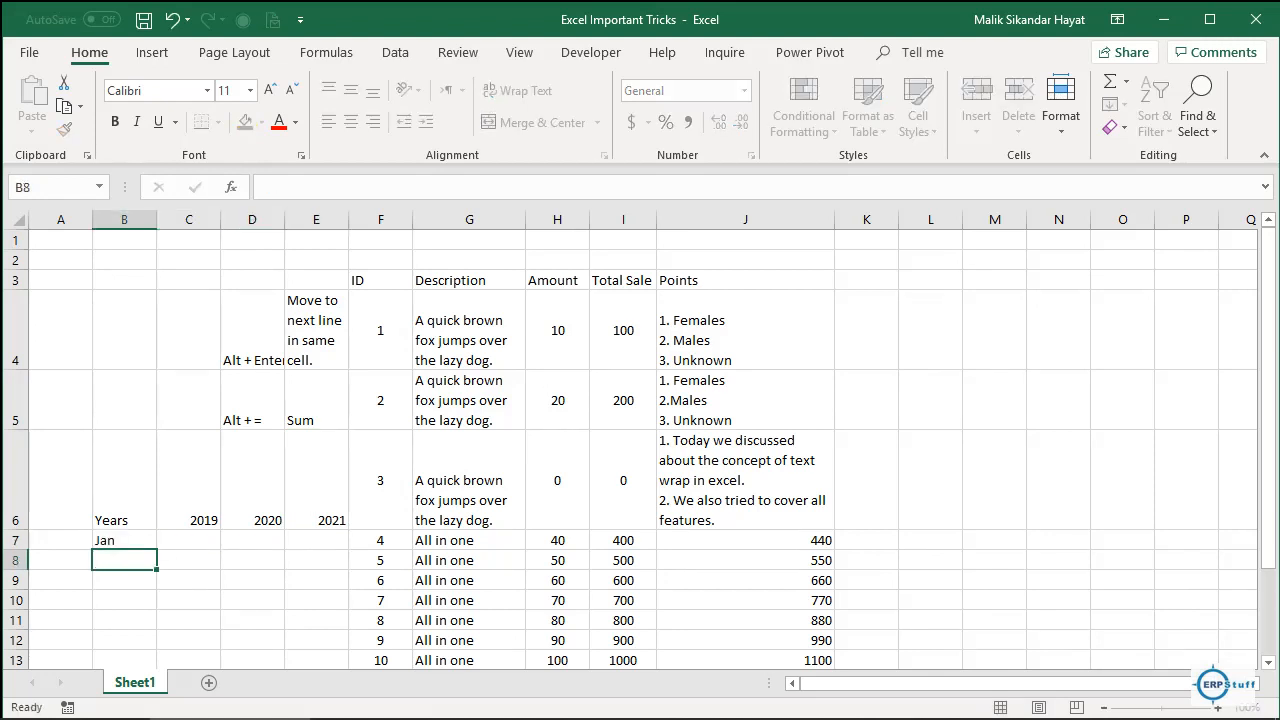
Step: Add the row labels "Feb" in B8 and "Mar" in B9 below Jan
{"action": "type", "text": "Feb"}
{"action": "key", "text": "Return"}
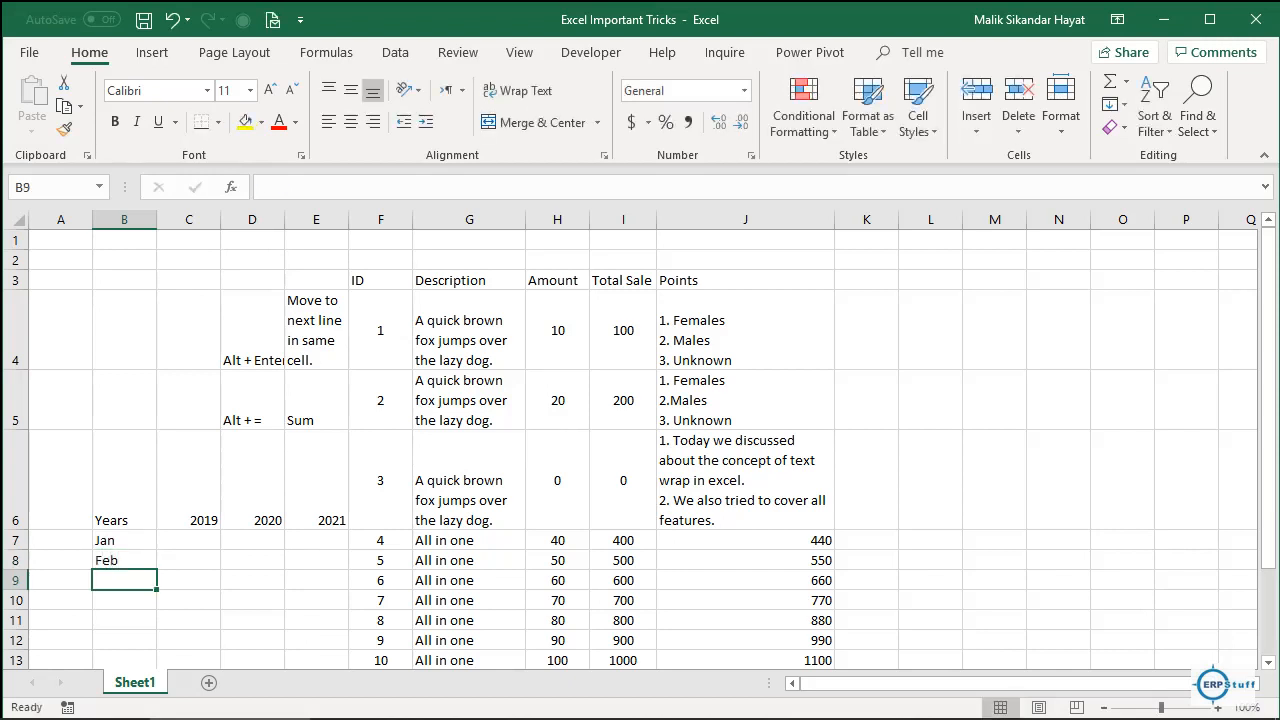
{"action": "type", "text": "Mar"}
{"action": "key", "text": "Return"}
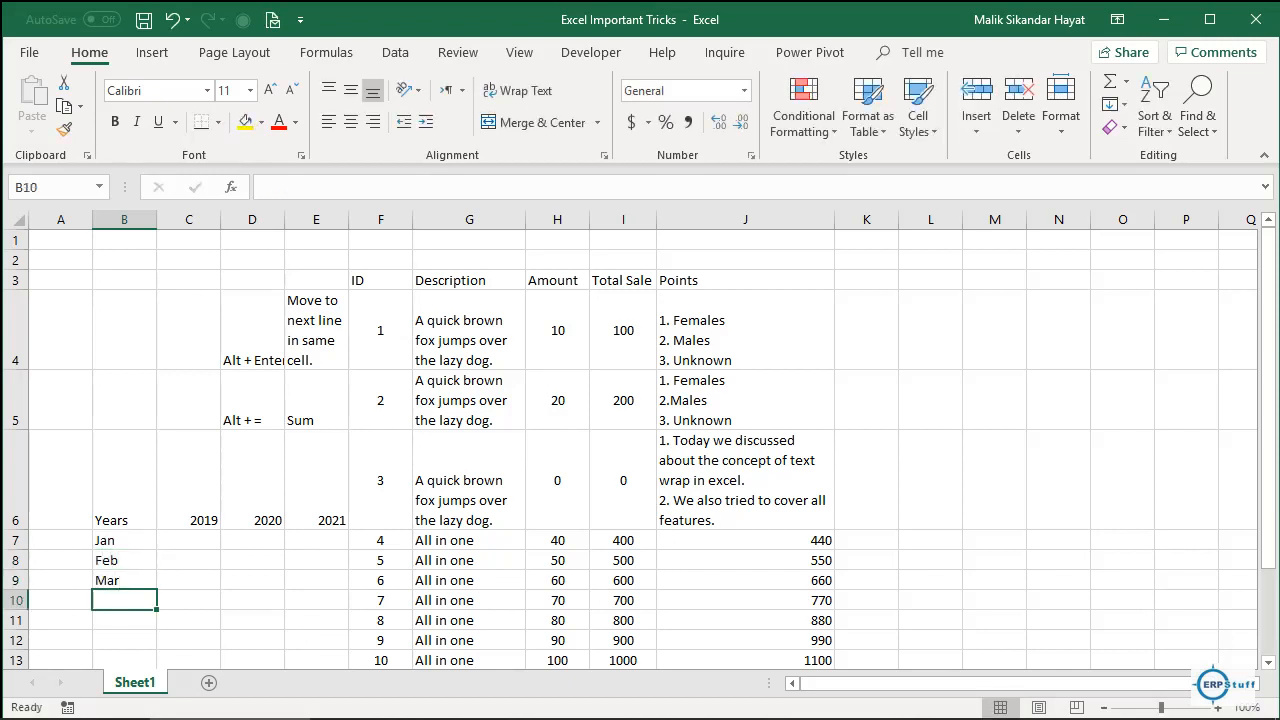
Step: Angle the text of the Years header cell B6 counterclockwise
{"action": "key", "text": "Up"}
{"action": "key", "text": "Up"}
{"action": "key", "text": "Up"}
{"action": "key", "text": "Up"}
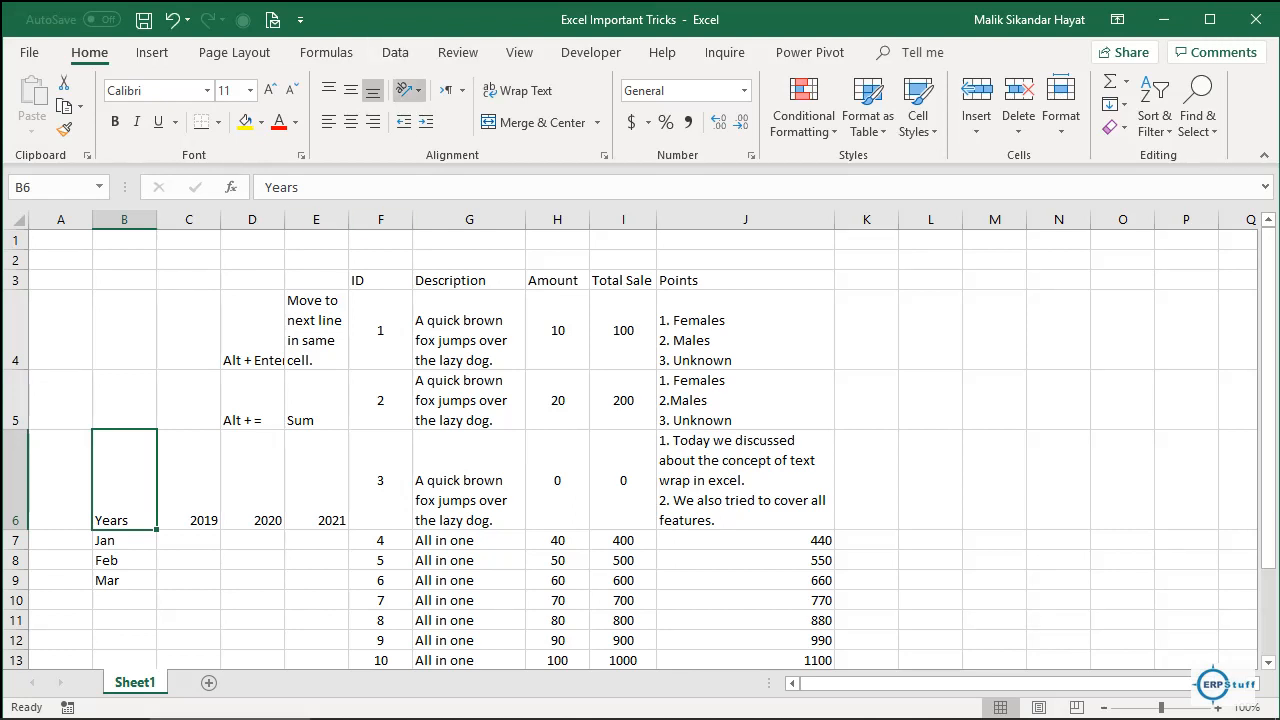
{"action": "left_click", "coordinate": [408, 90]}
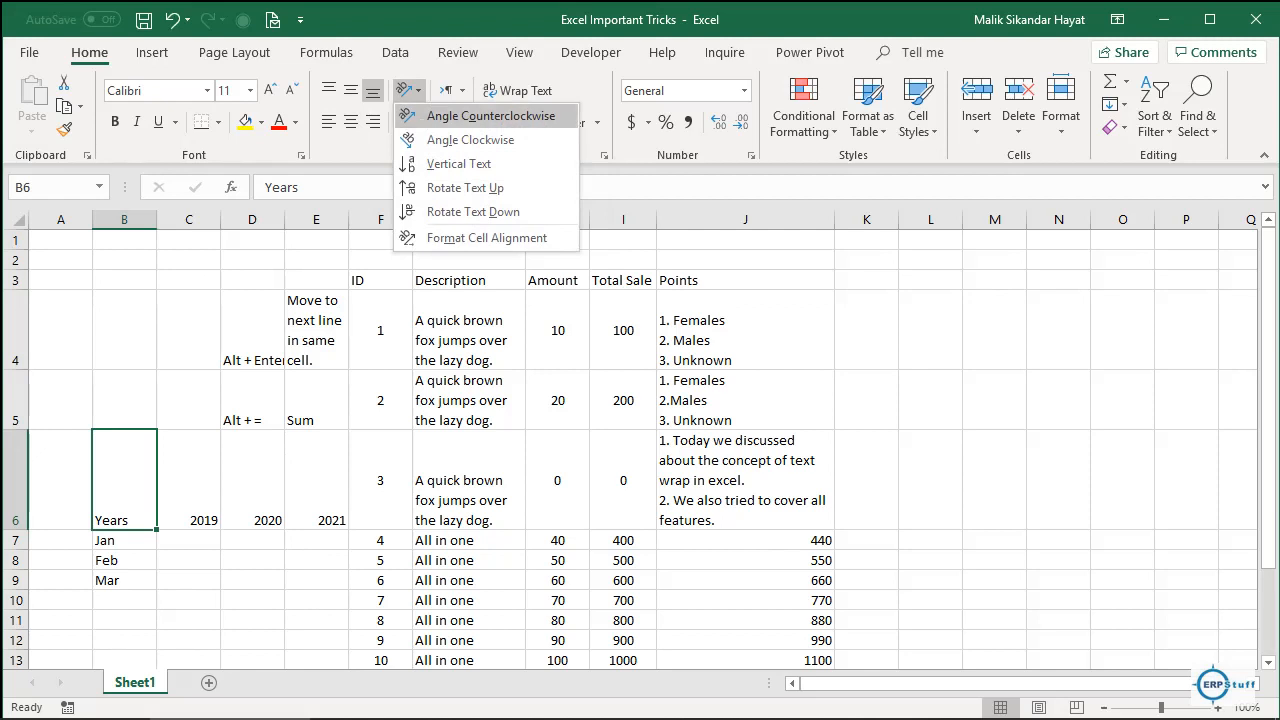
{"action": "left_click", "coordinate": [490, 116]}
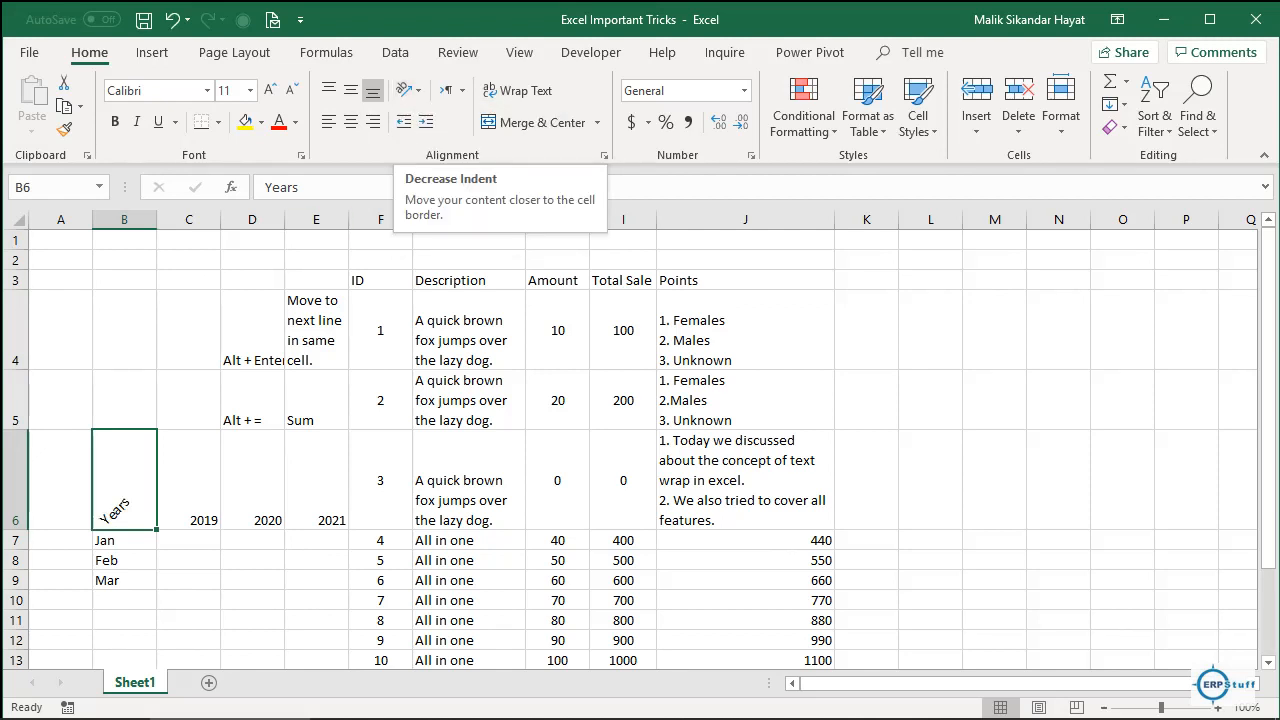
Step: Center the Years header in B6 vertically and horizontally and set its font size to 14
{"action": "left_click", "coordinate": [350, 90]}
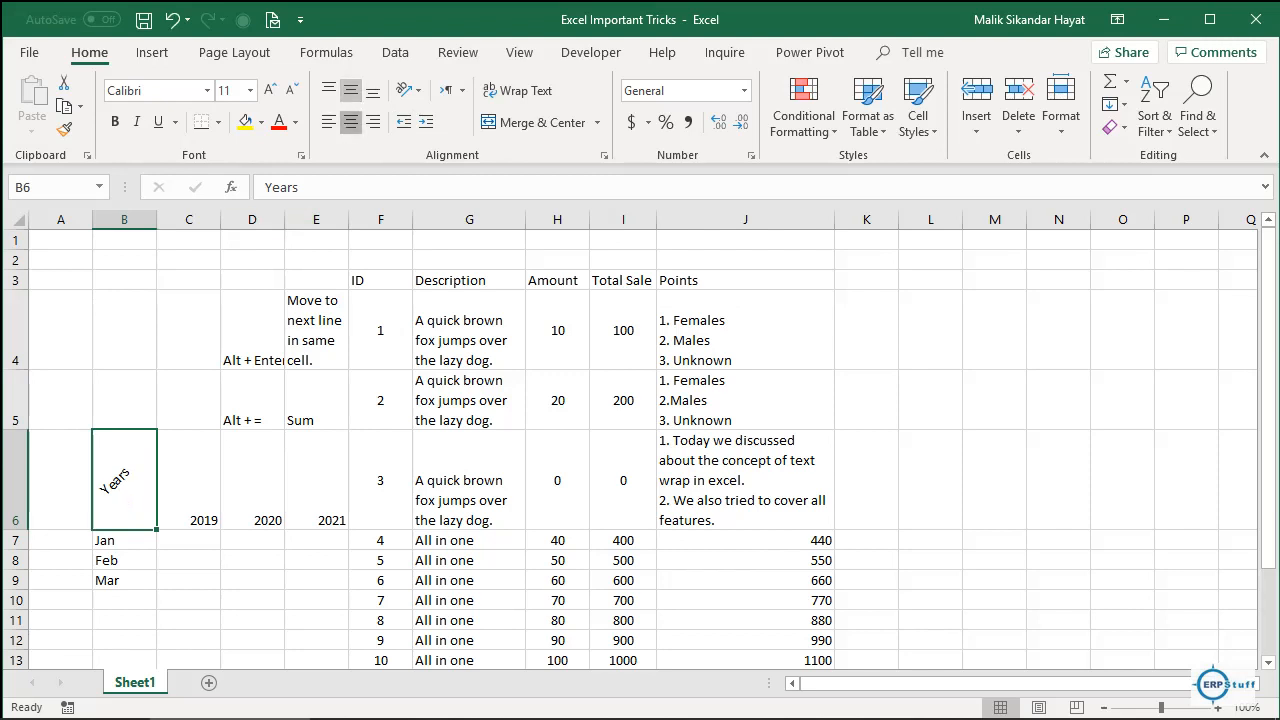
{"action": "left_click", "coordinate": [350, 121]}
{"action": "left_click", "coordinate": [250, 90]}
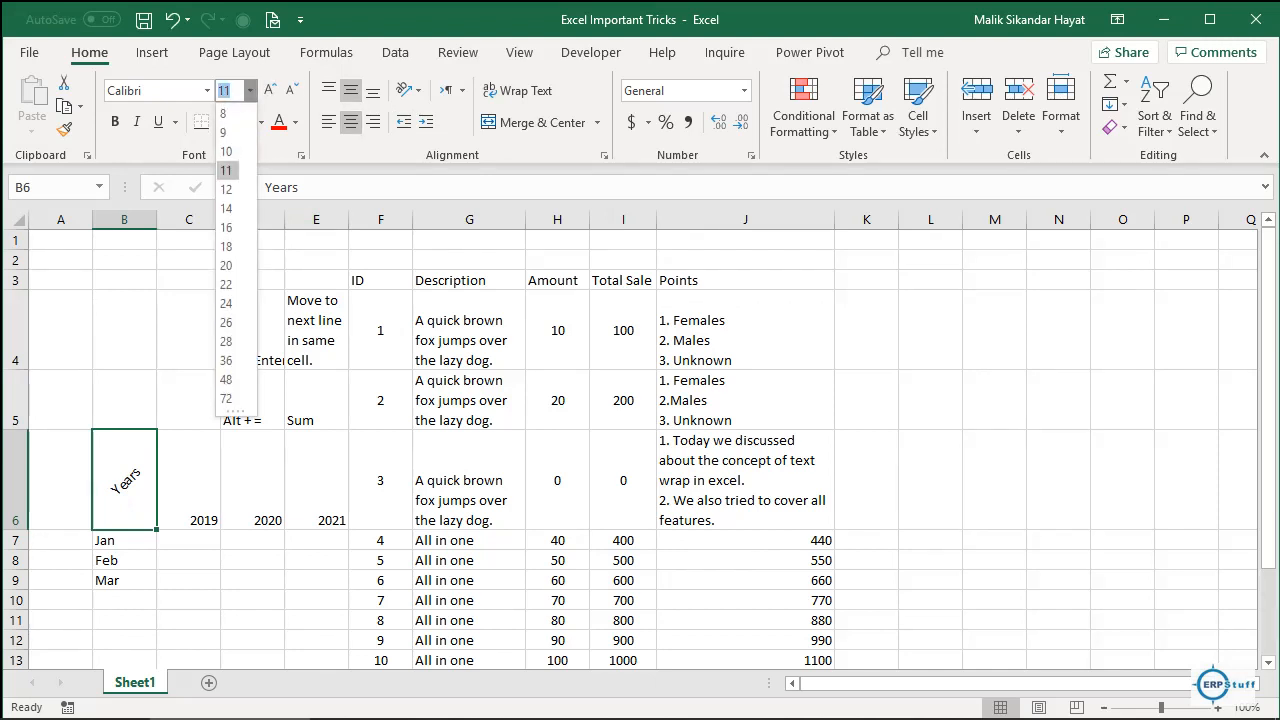
{"action": "left_click", "coordinate": [226, 208]}
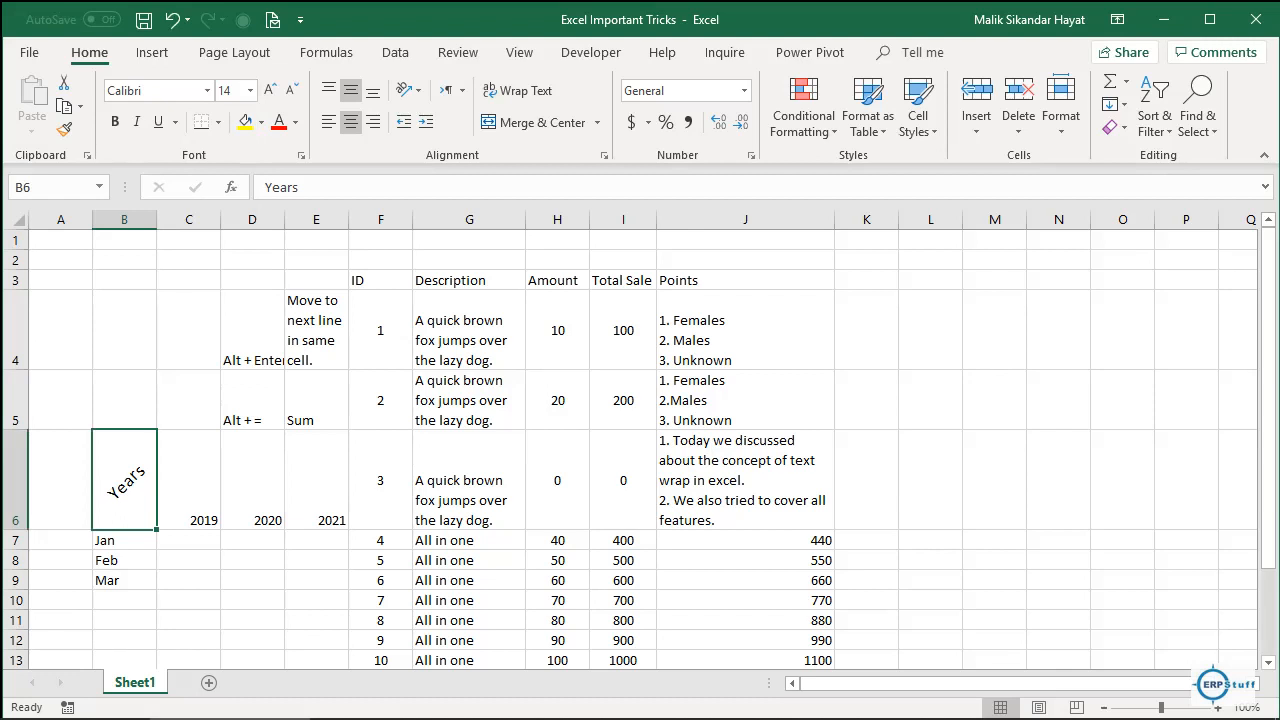
Step: Fill the header row cells B6:E6 with the standard light green color
{"action": "key", "text": "shift+Right"}
{"action": "key", "text": "shift+Right"}
{"action": "key", "text": "shift+Right"}
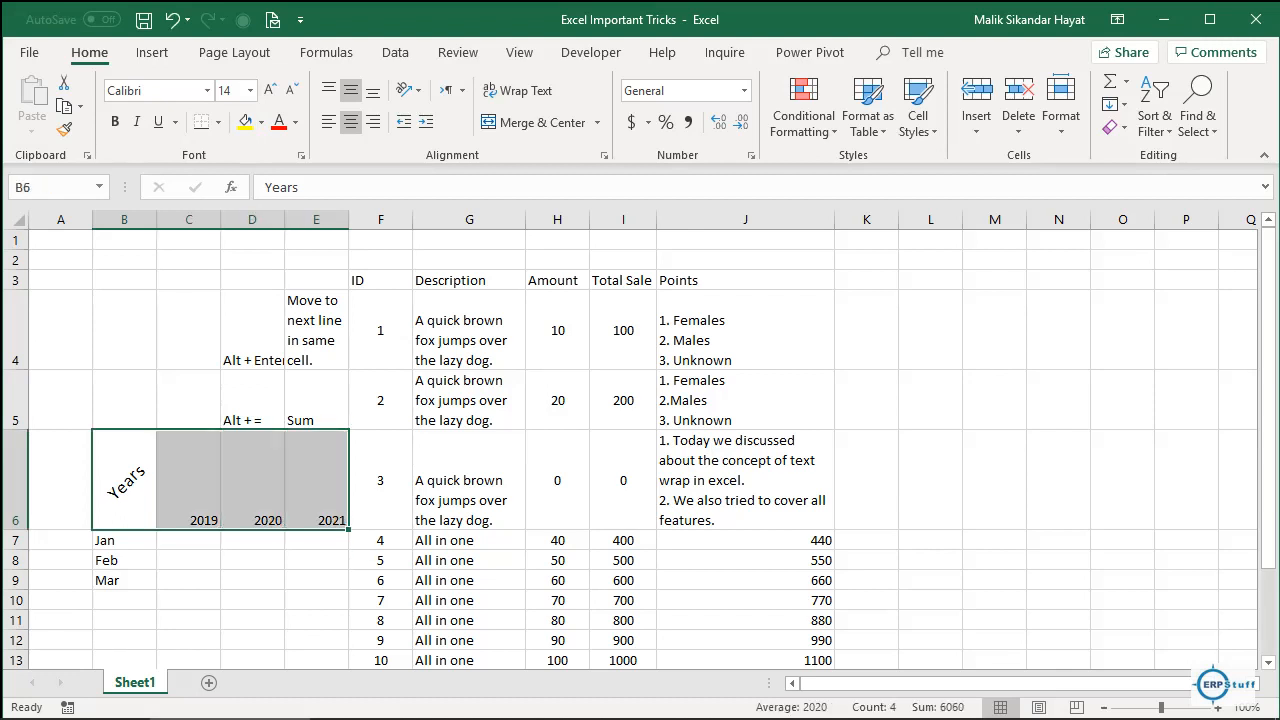
{"action": "left_click", "coordinate": [261, 121]}
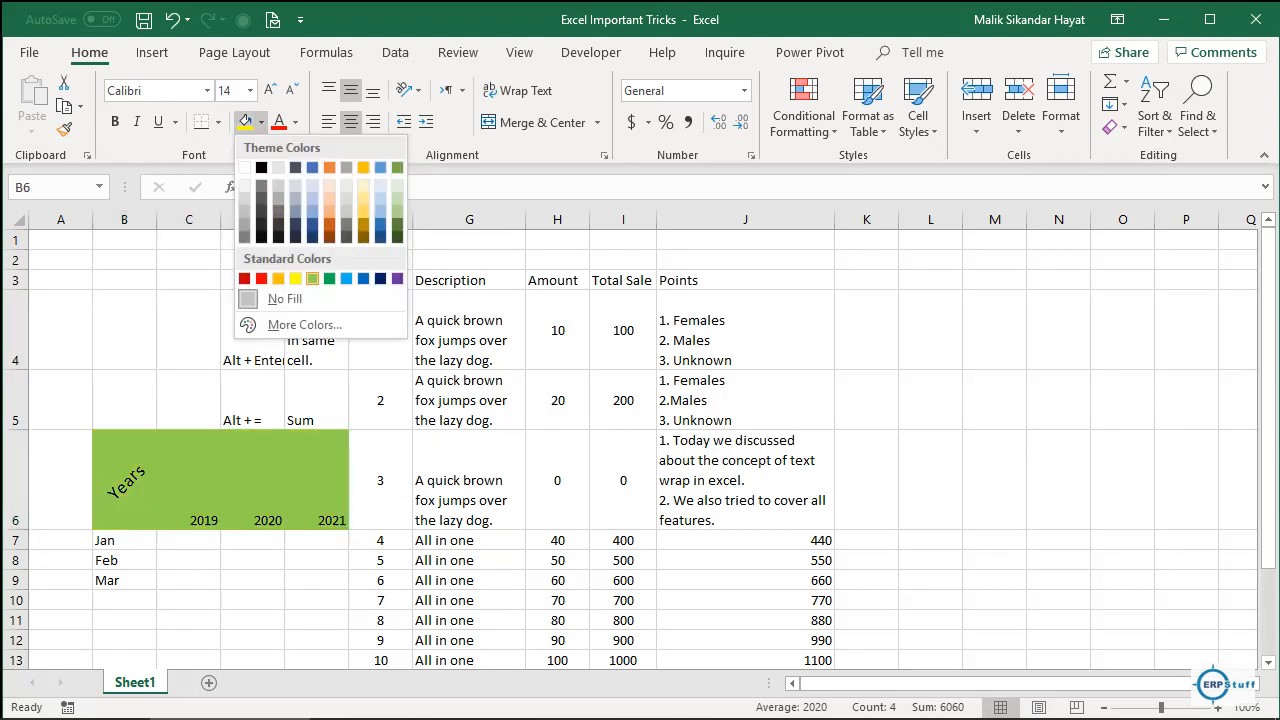
{"action": "left_click", "coordinate": [313, 279]}
{"action": "key", "text": "shift+Left"}
{"action": "key", "text": "shift+Left"}
{"action": "key", "text": "shift+Left"}
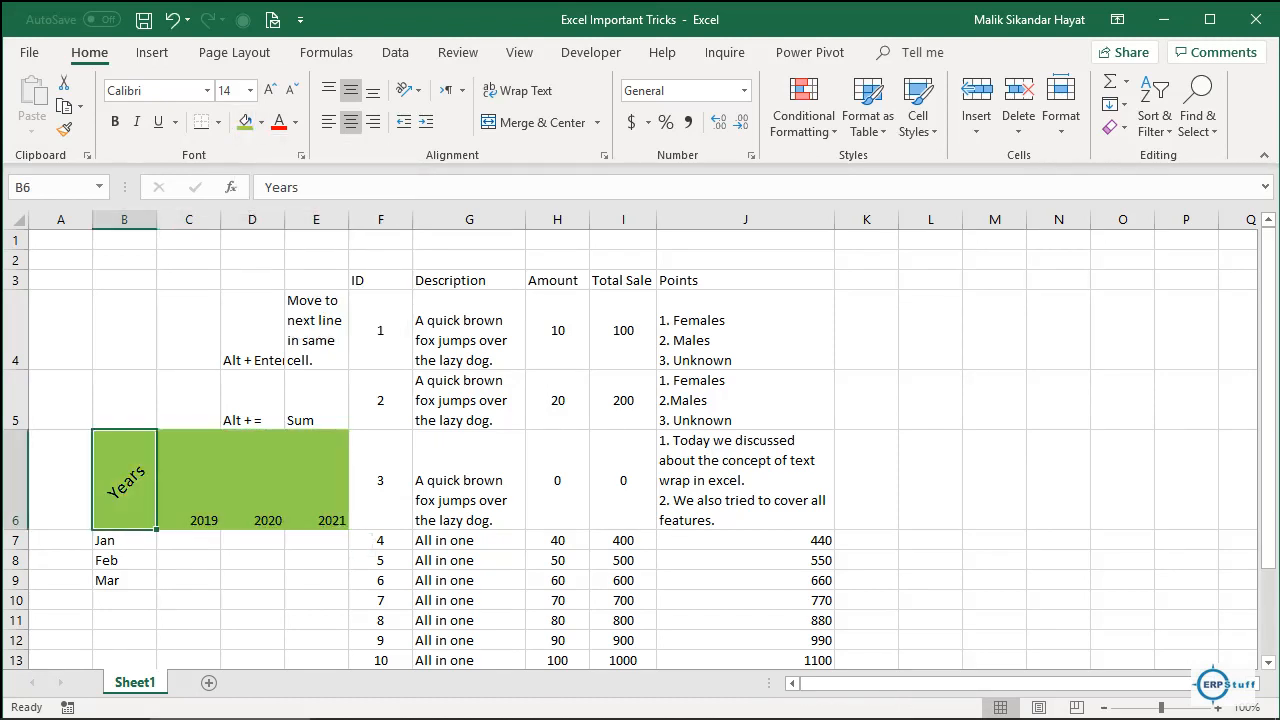
{"action": "key", "text": "Up"}
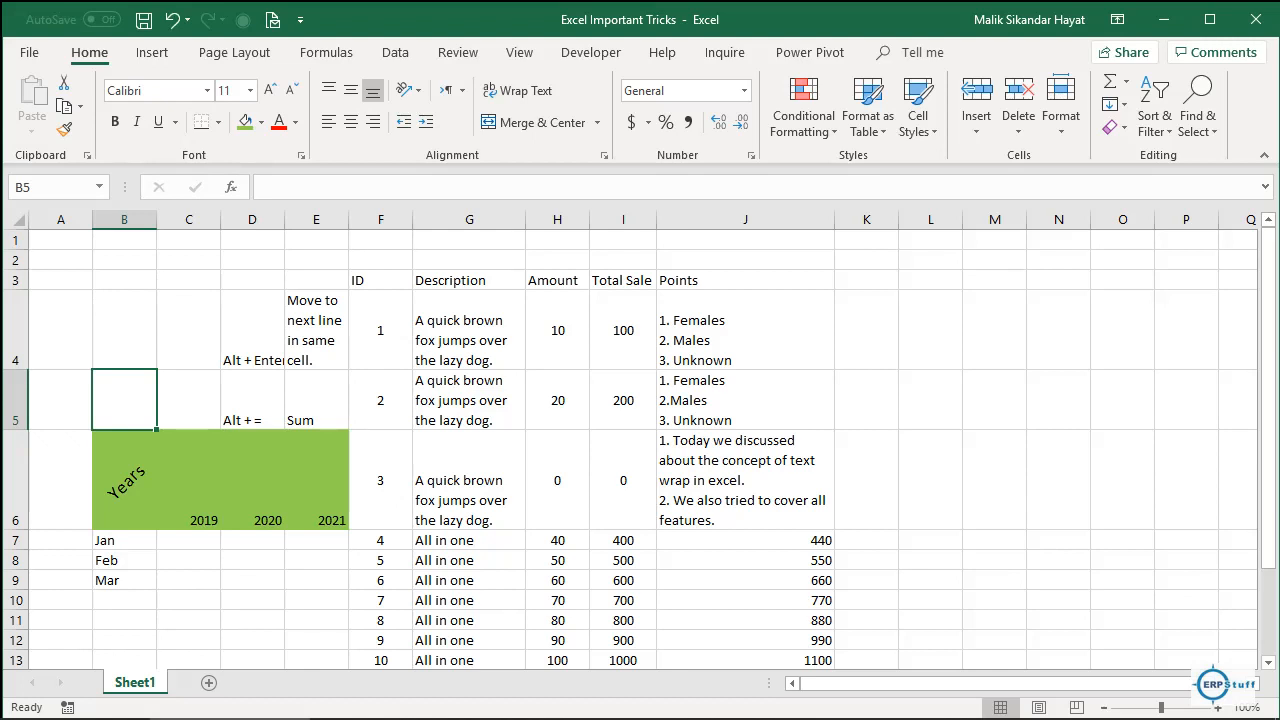
Step: Set the text orientation of the Years cell B6 to 90 degrees in Format Cells
{"action": "left_click", "coordinate": [124, 480]}
{"action": "right_click", "coordinate": [118, 502]}
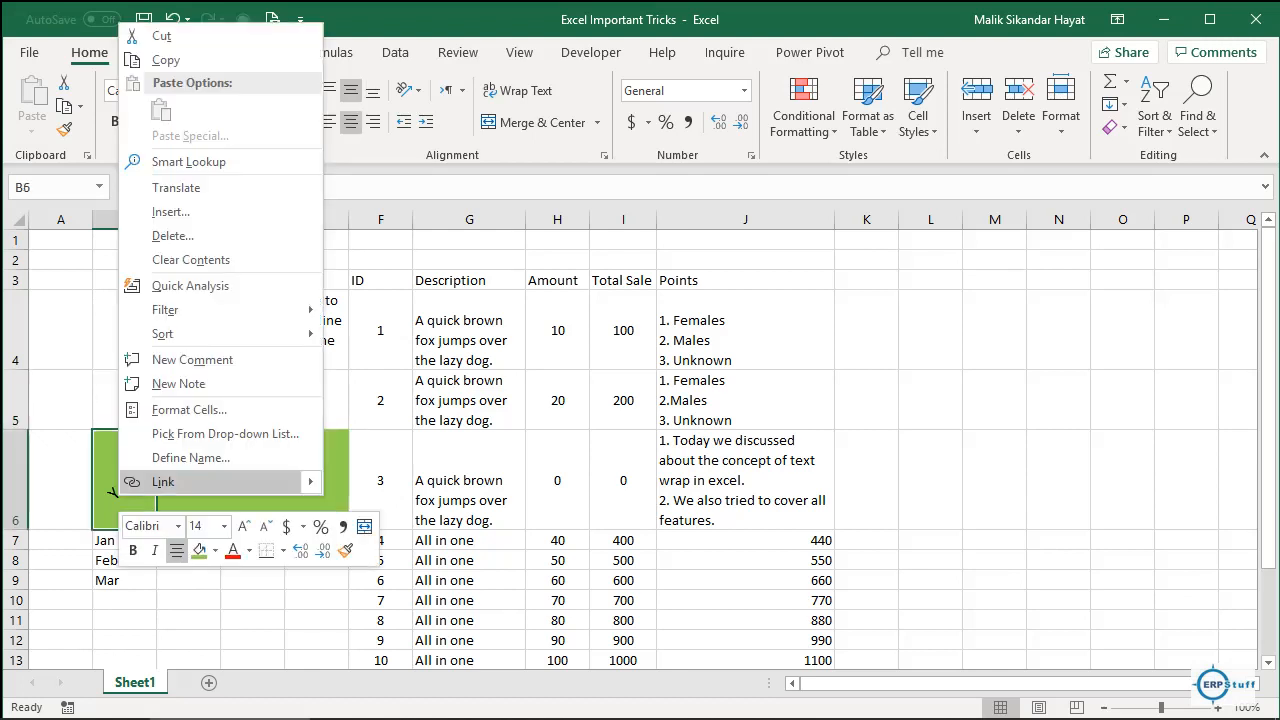
{"action": "left_click", "coordinate": [200, 410]}
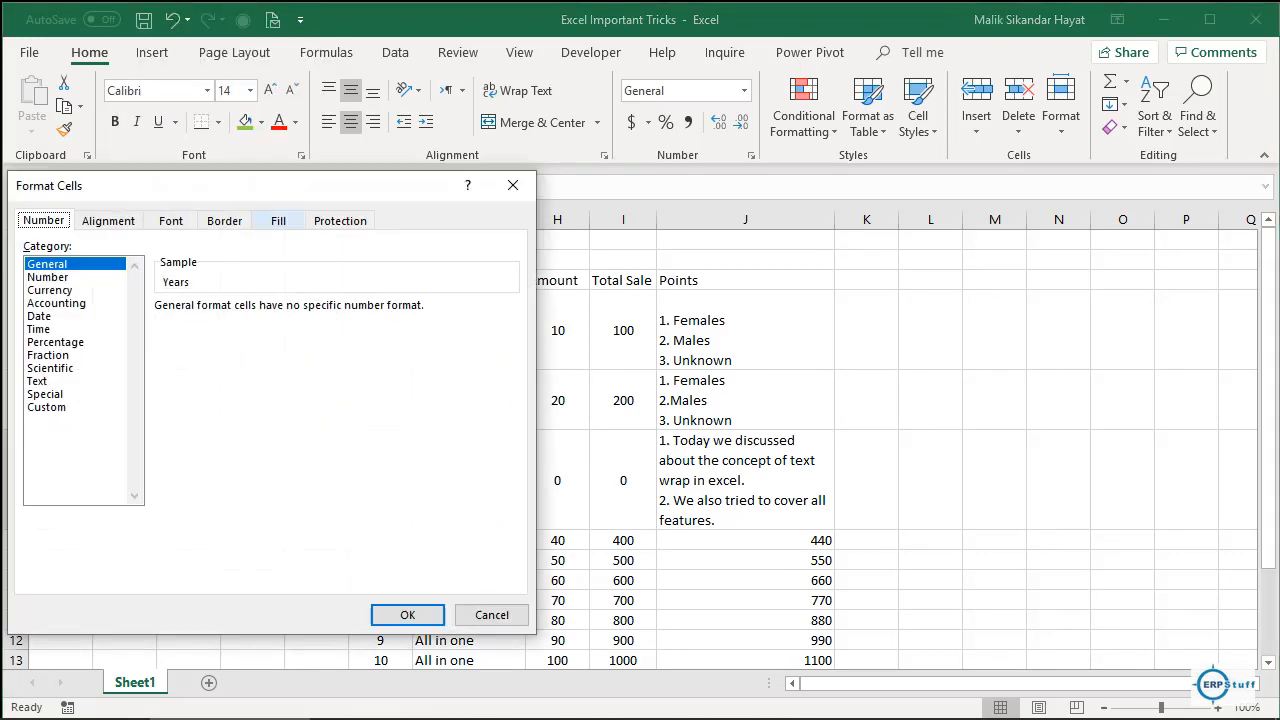
{"action": "left_click_drag", "start_coordinate": [295, 196], "coordinate": [487, 165]}
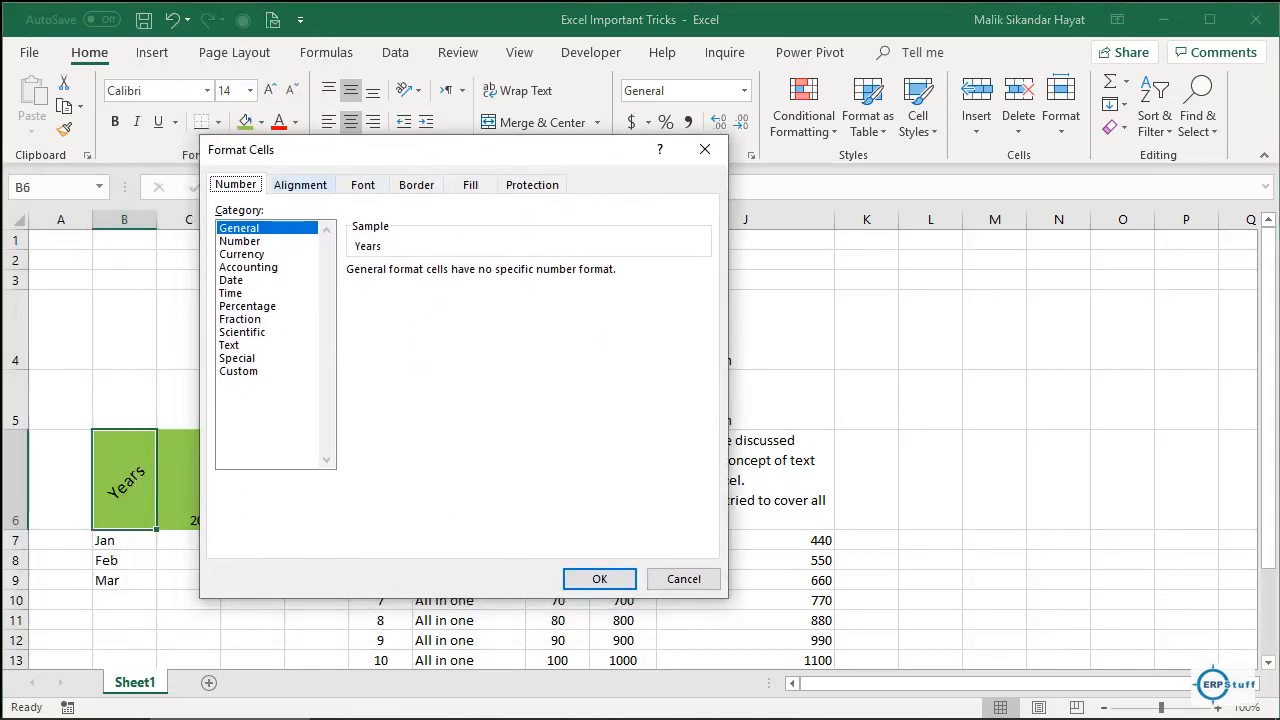
{"action": "left_click", "coordinate": [300, 185]}
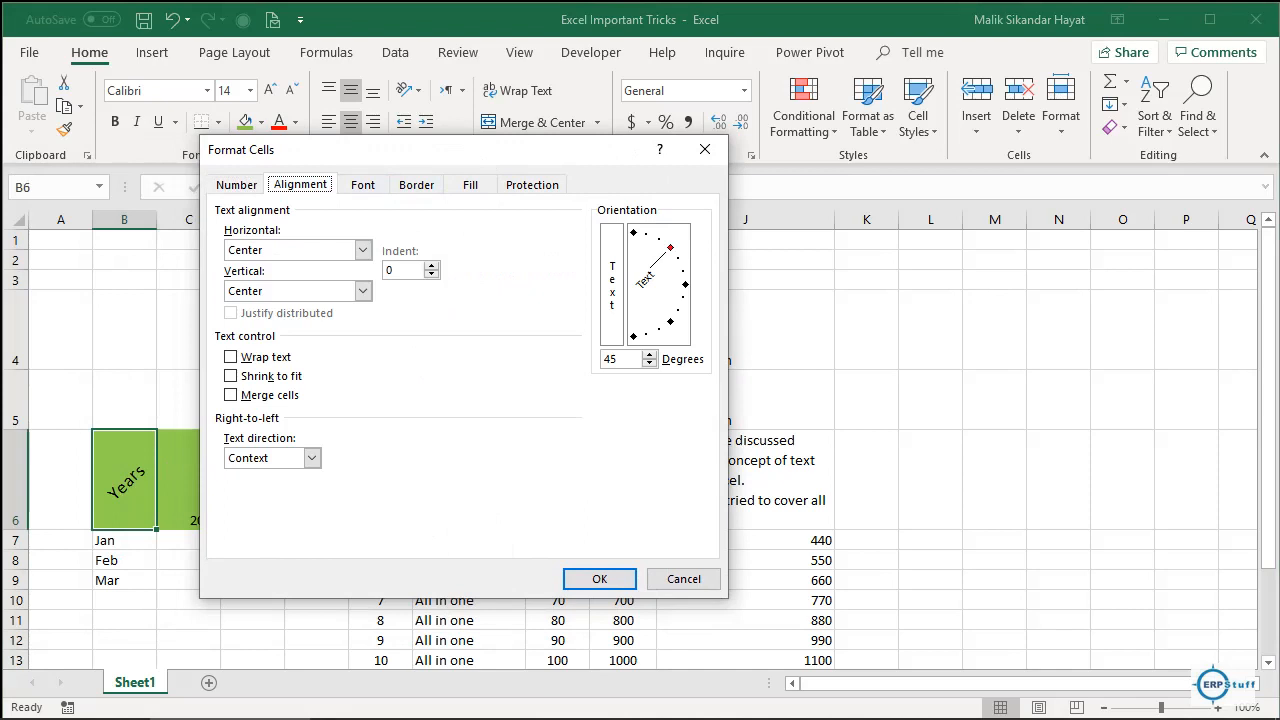
{"action": "left_click_drag", "start_coordinate": [400, 149], "coordinate": [569, 129]}
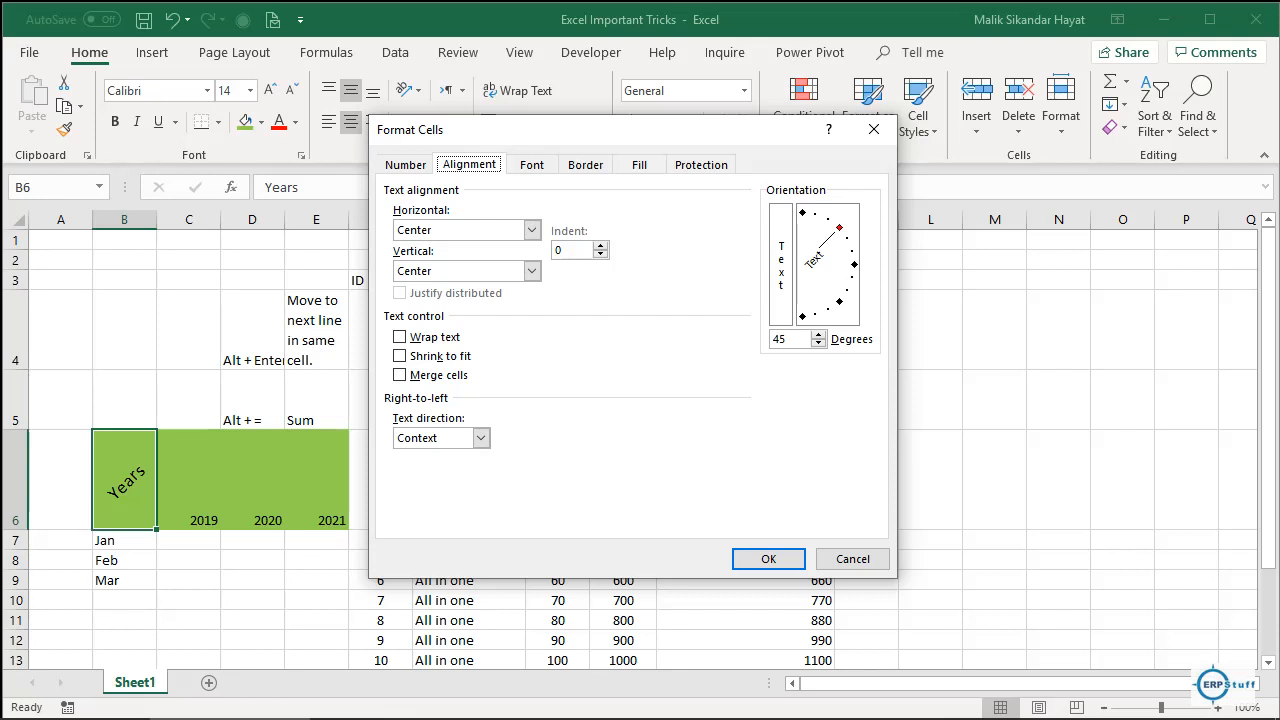
{"action": "left_click", "coordinate": [806, 215]}
{"action": "key", "text": "Up"}
{"action": "key", "text": "Up"}
{"action": "key", "text": "Up"}
{"action": "key", "text": "Up"}
{"action": "key", "text": "Return"}
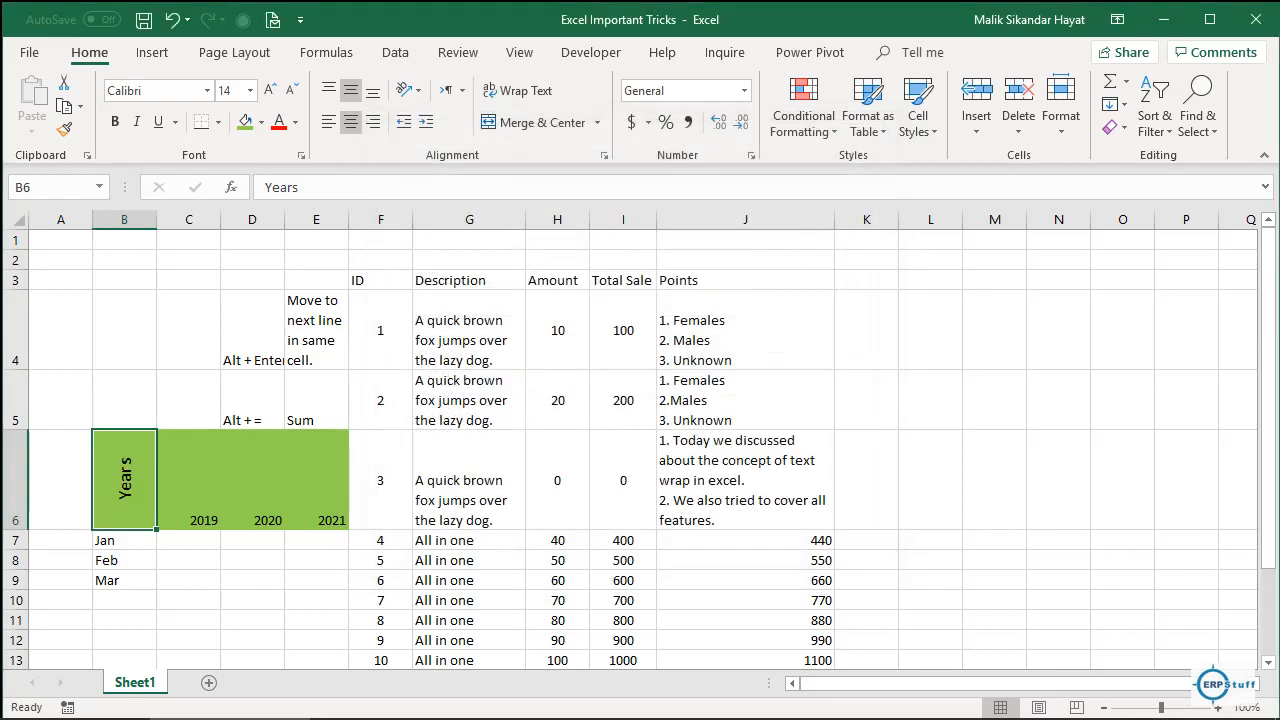
Step: Change the Years cell B6 to the stacked vertical text orientation in Format Cells
{"action": "right_click", "coordinate": [124, 482]}
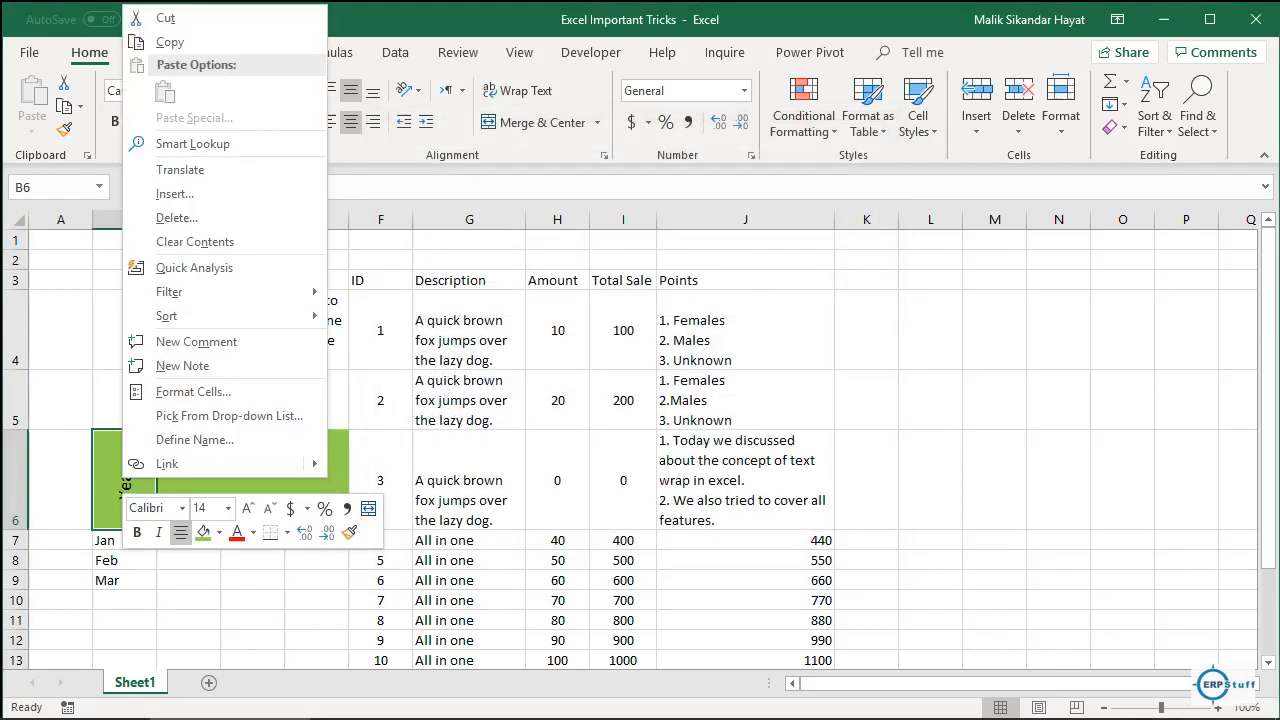
{"action": "key", "text": "Return"}
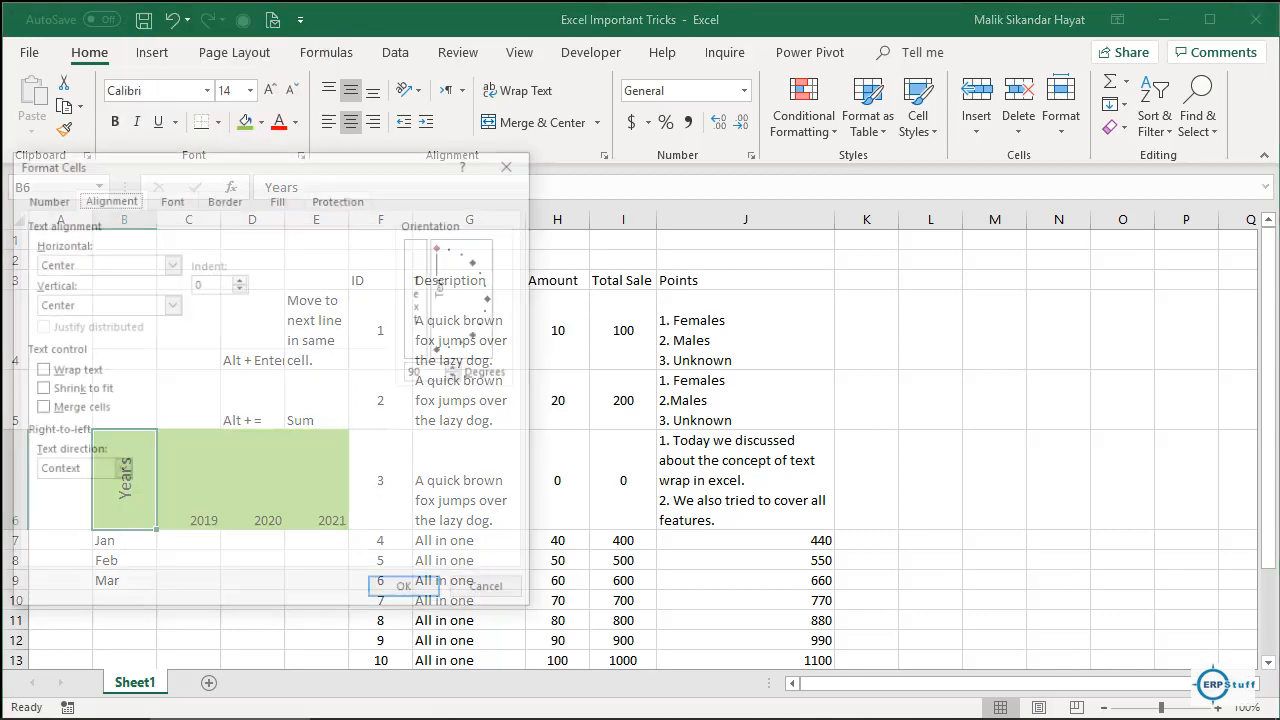
{"action": "left_click_drag", "start_coordinate": [311, 163], "coordinate": [793, 119]}
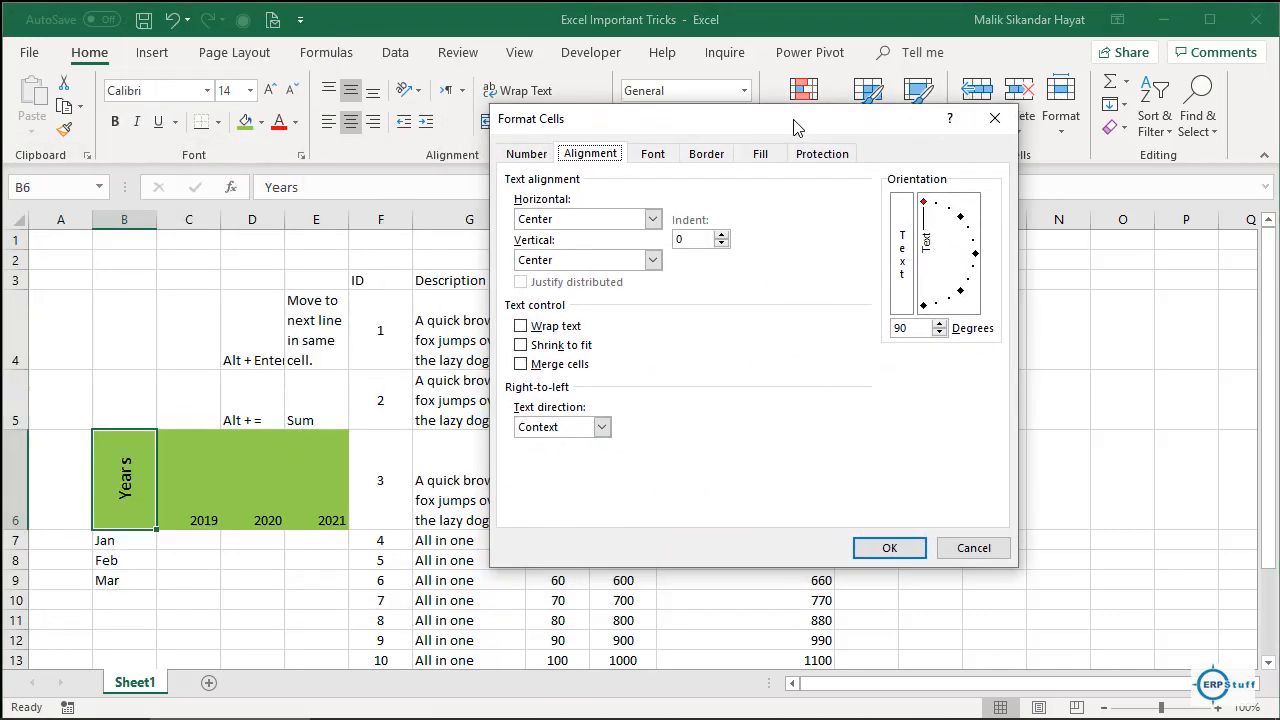
{"action": "left_click", "coordinate": [902, 254]}
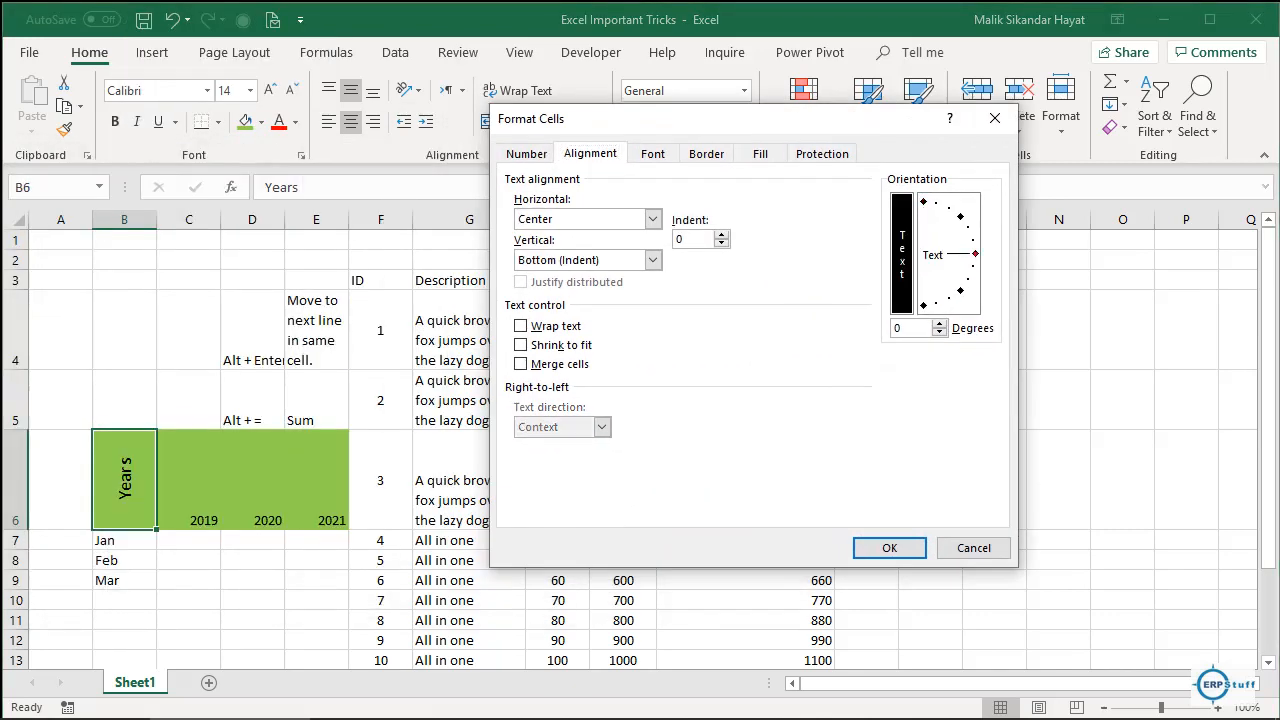
{"action": "left_click", "coordinate": [889, 548]}
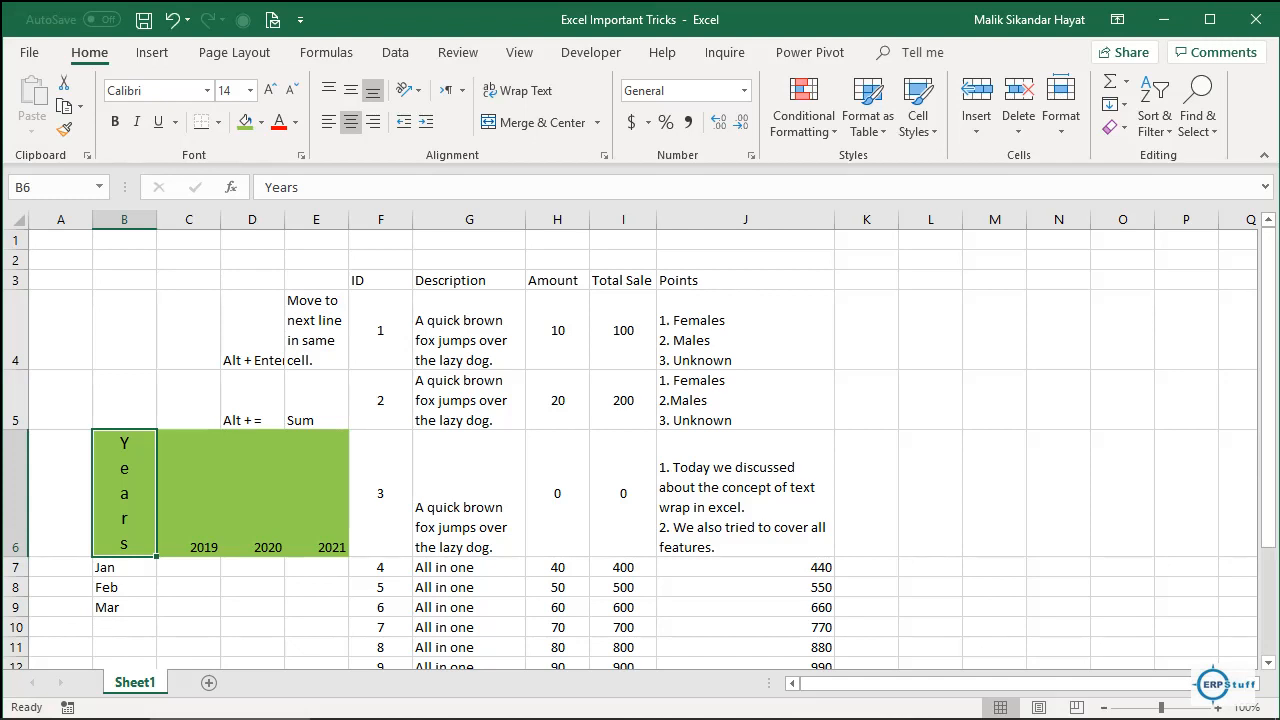
Step: Review the alignment and orientation settings of the Years cell B6 in Format Cells without changing them
{"action": "key", "text": "shift+F10"}
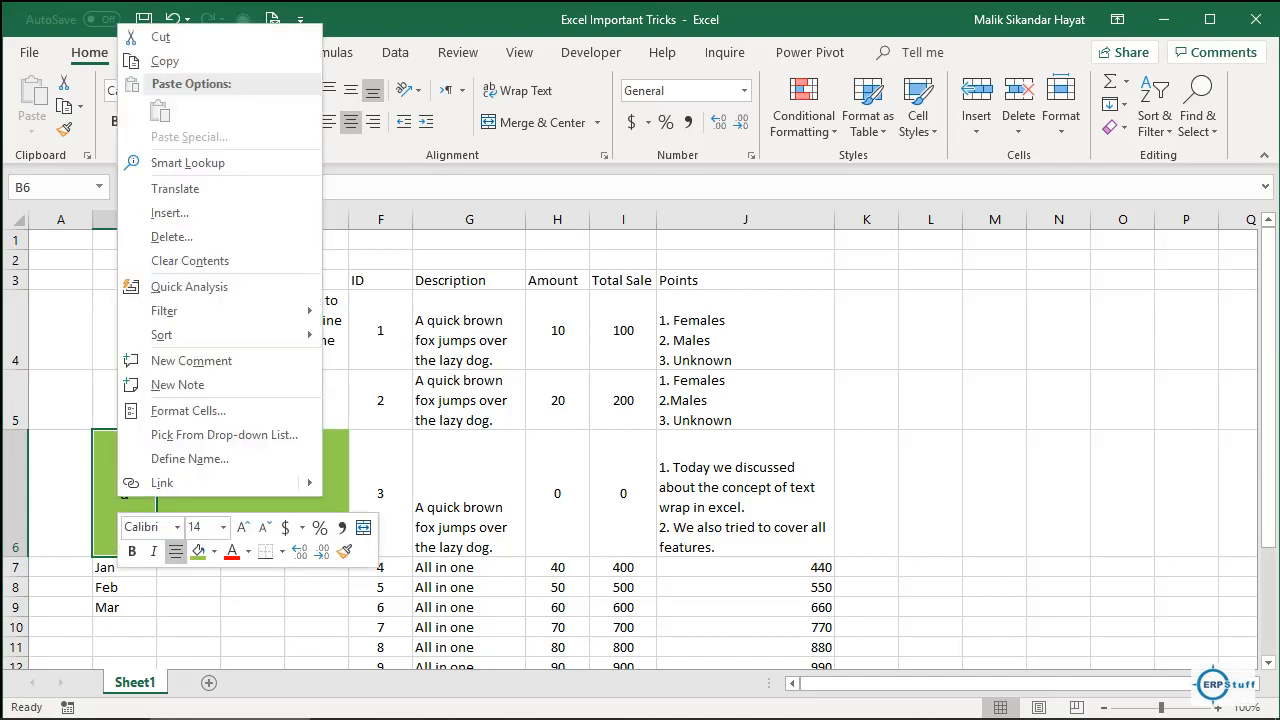
{"action": "key", "text": "Up"}
{"action": "key", "text": "Up"}
{"action": "key", "text": "Up"}
{"action": "key", "text": "Up"}
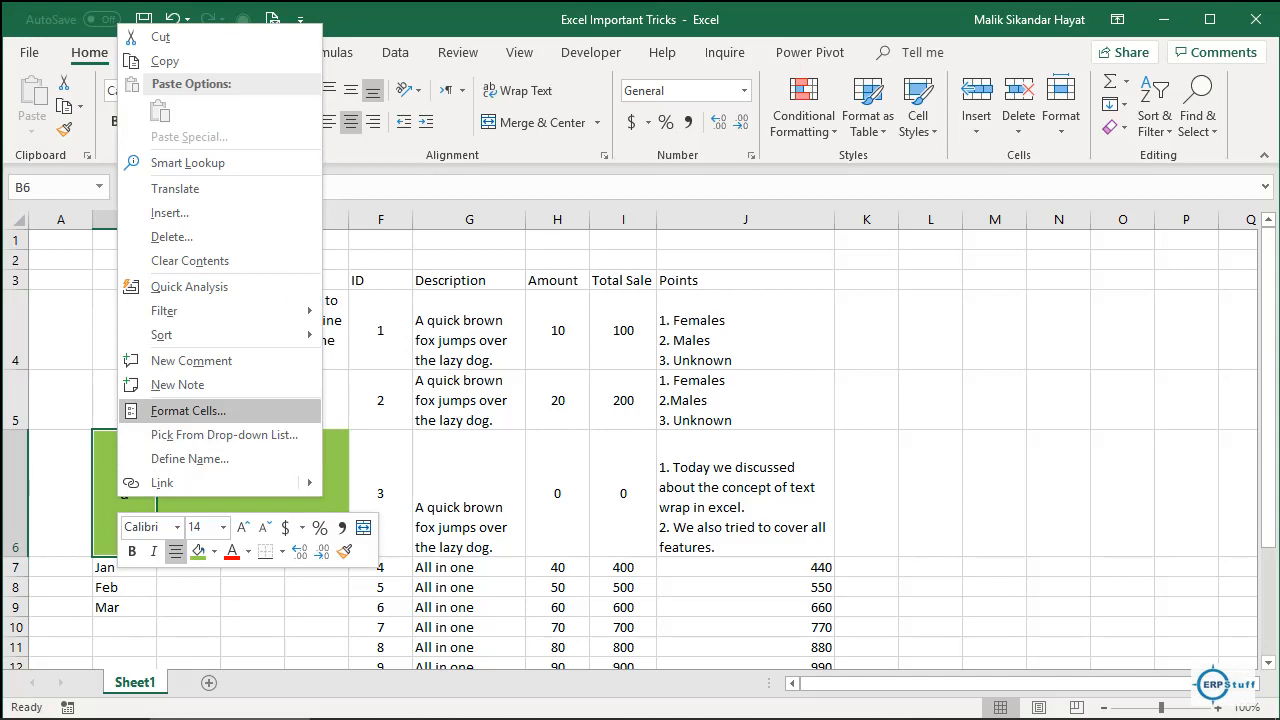
{"action": "key", "text": "Return"}
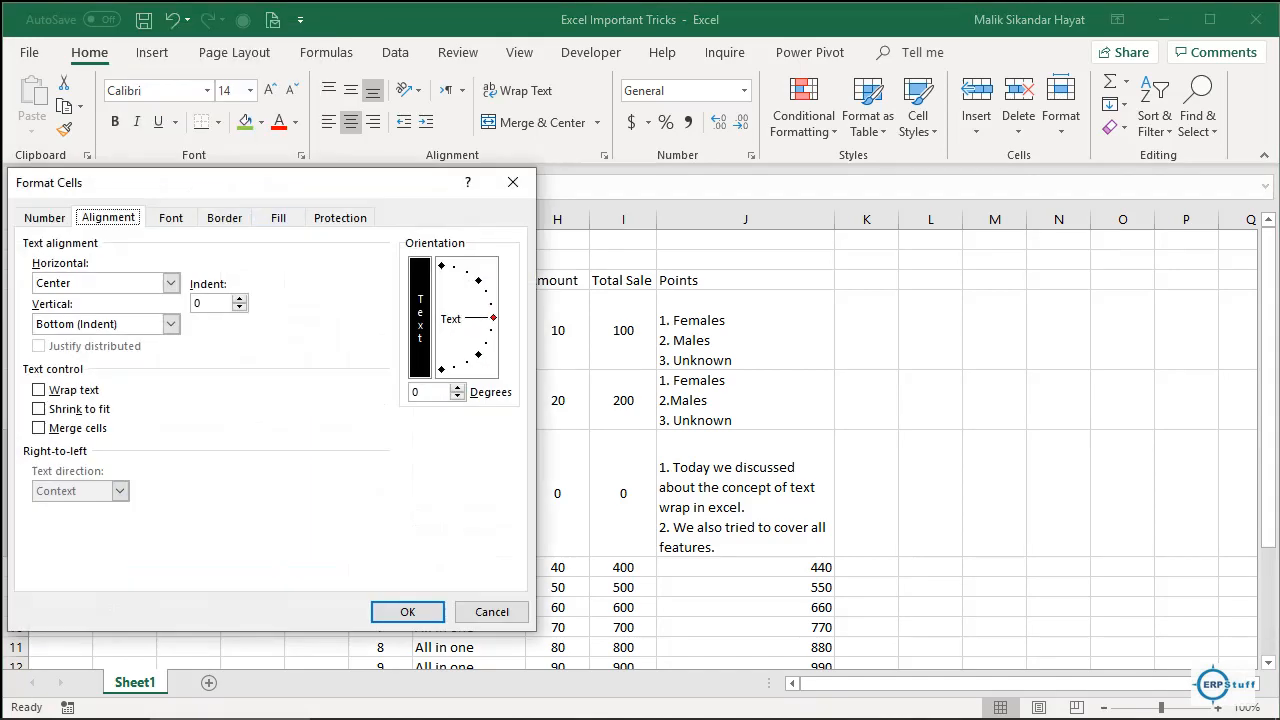
{"action": "left_click_drag", "start_coordinate": [540, 130], "coordinate": [675, 113]}
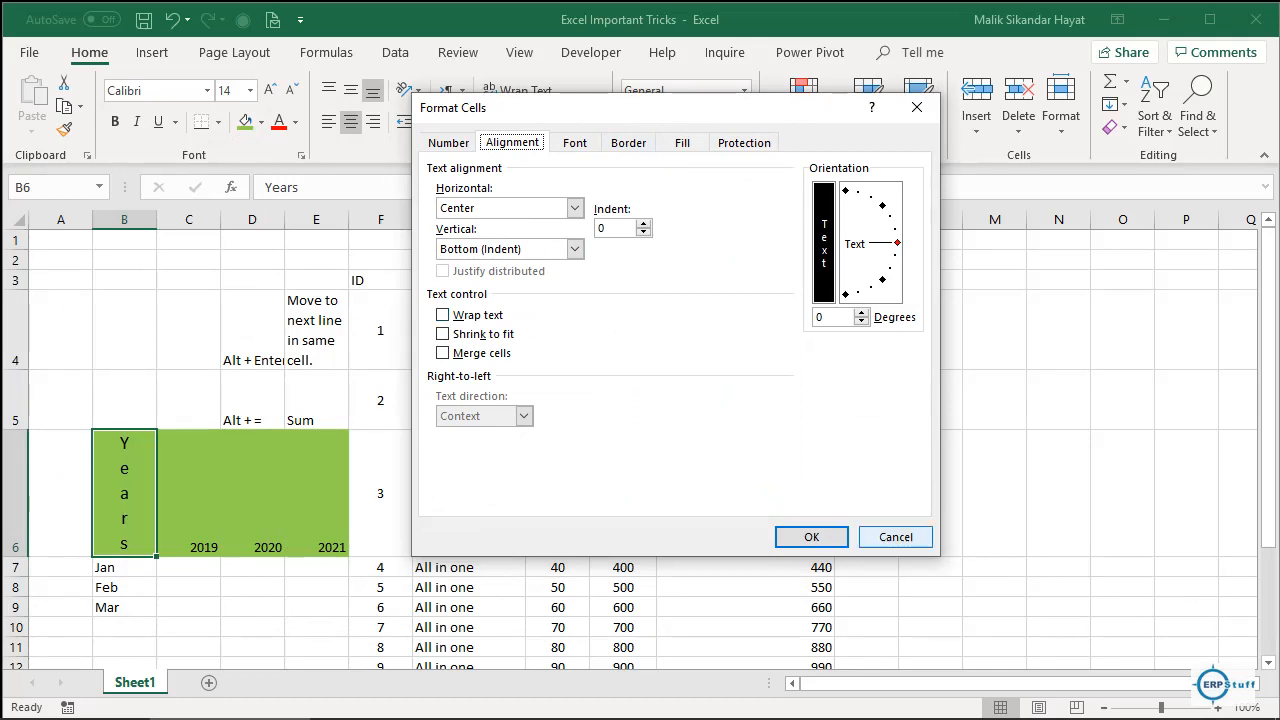
{"action": "key", "text": "Escape"}
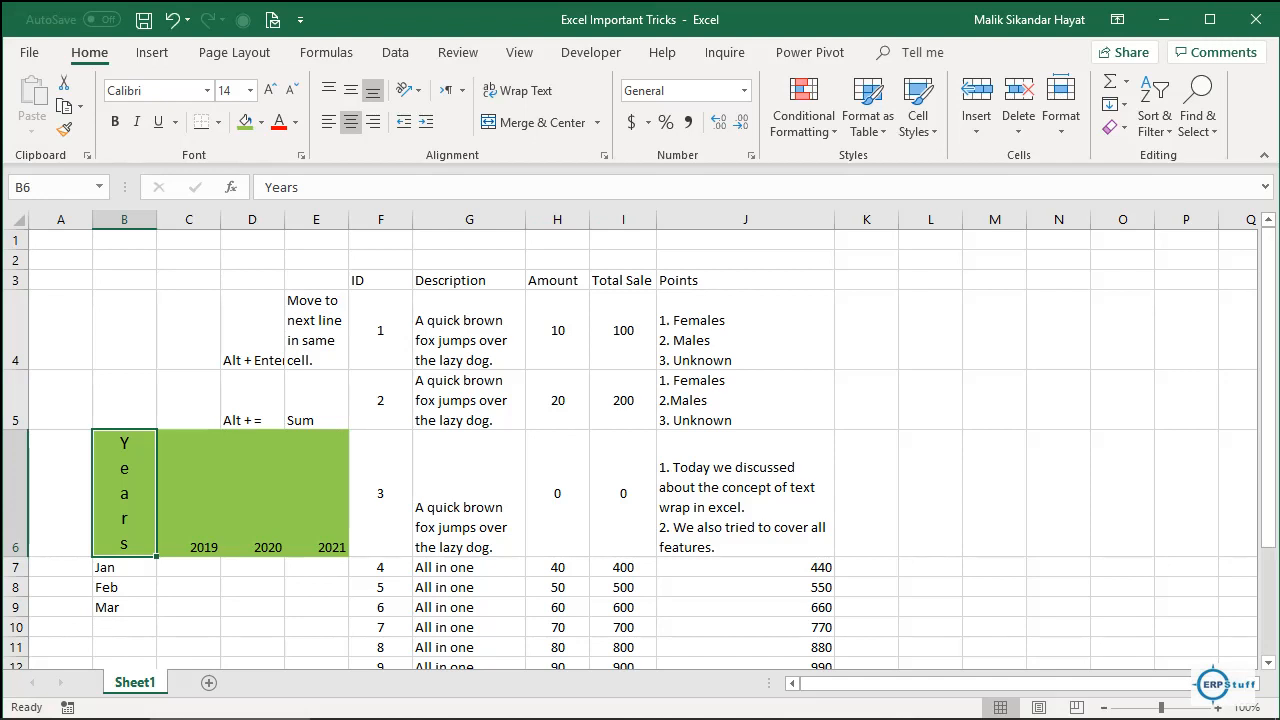
Step: Enter the headings "Male" in K3 and "Female" in L3 beside the Points column
{"action": "left_click", "coordinate": [866, 259]}
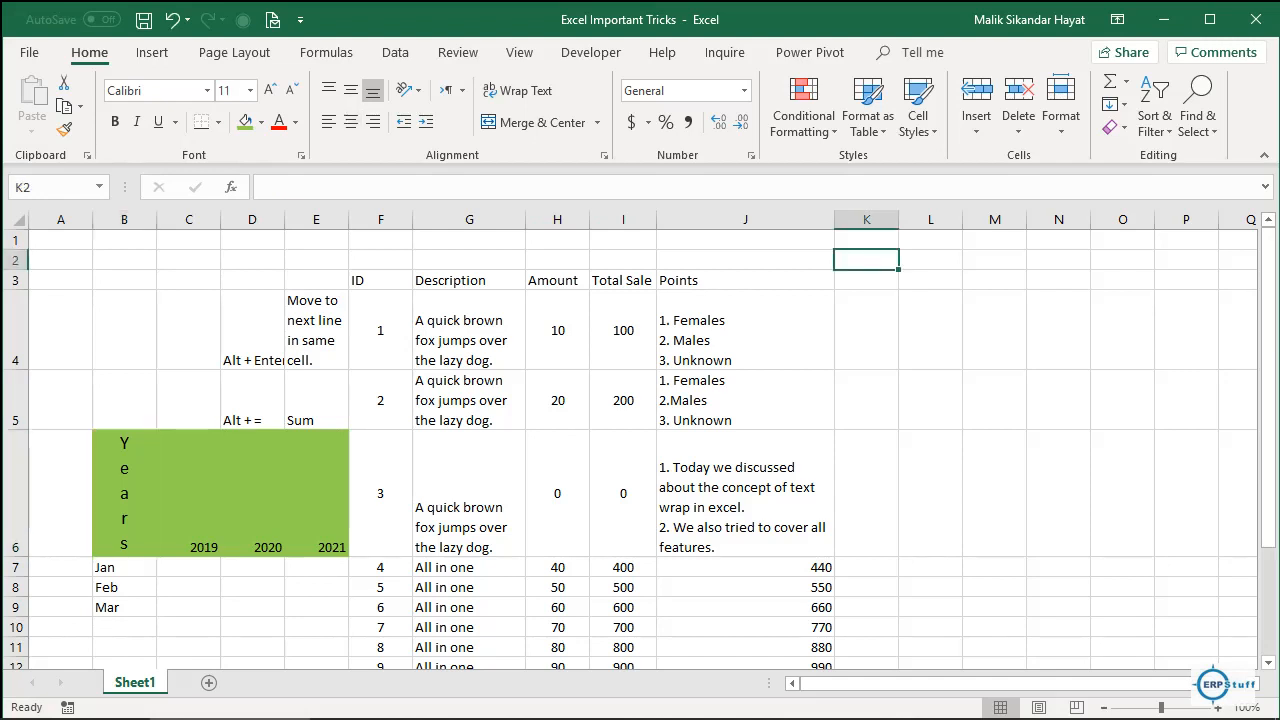
{"action": "left_click", "coordinate": [866, 280]}
{"action": "type", "text": "Male"}
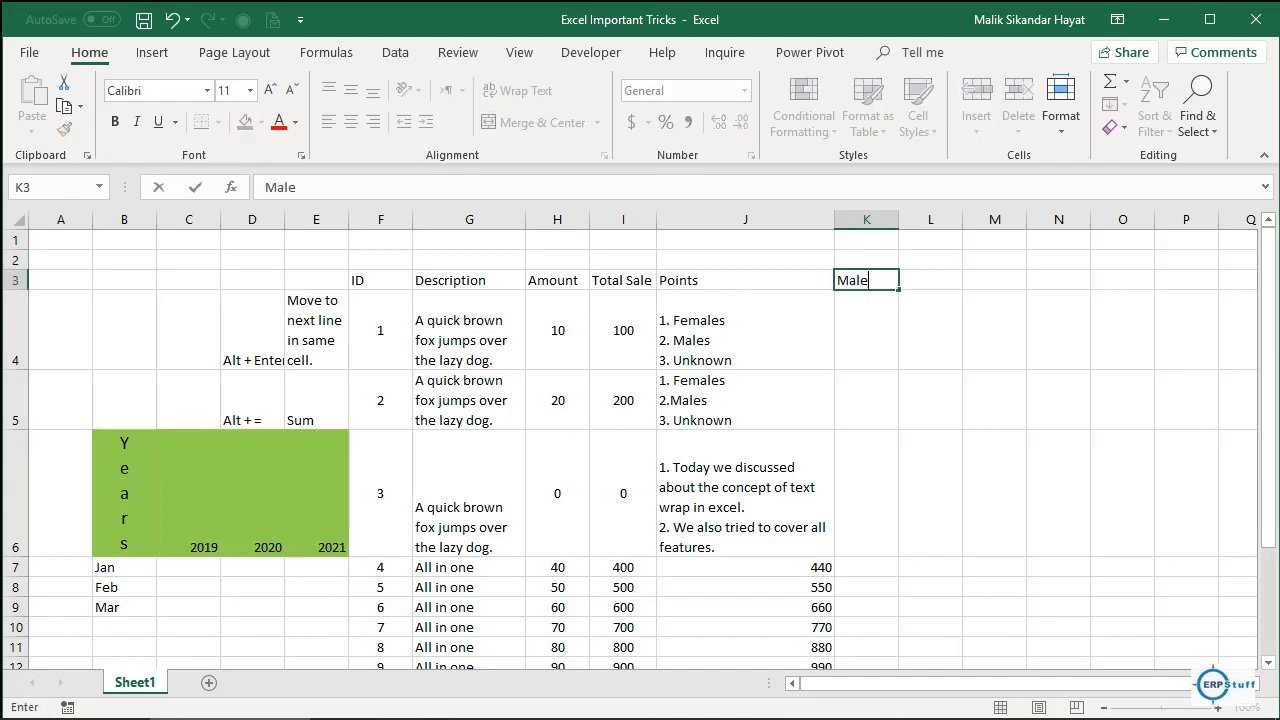
{"action": "key", "text": "Tab"}
{"action": "type", "text": "Female"}
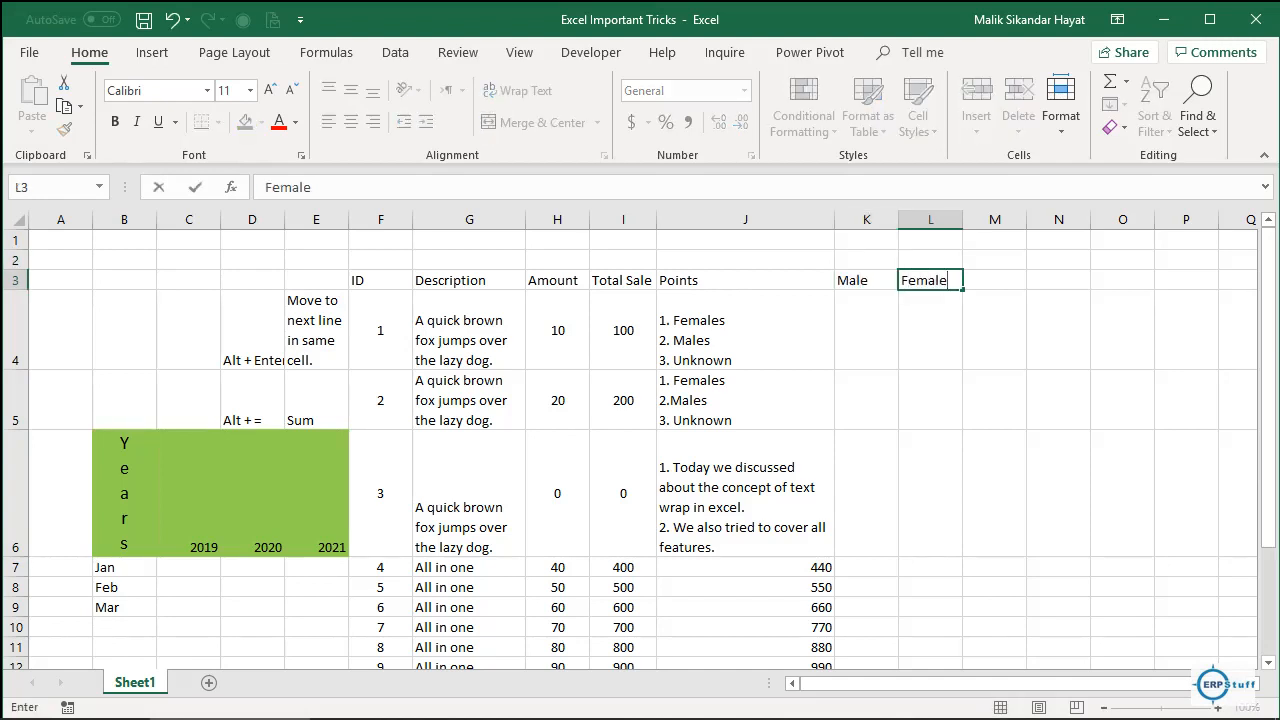
{"action": "key", "text": "Return"}
{"action": "left_click", "coordinate": [866, 280]}
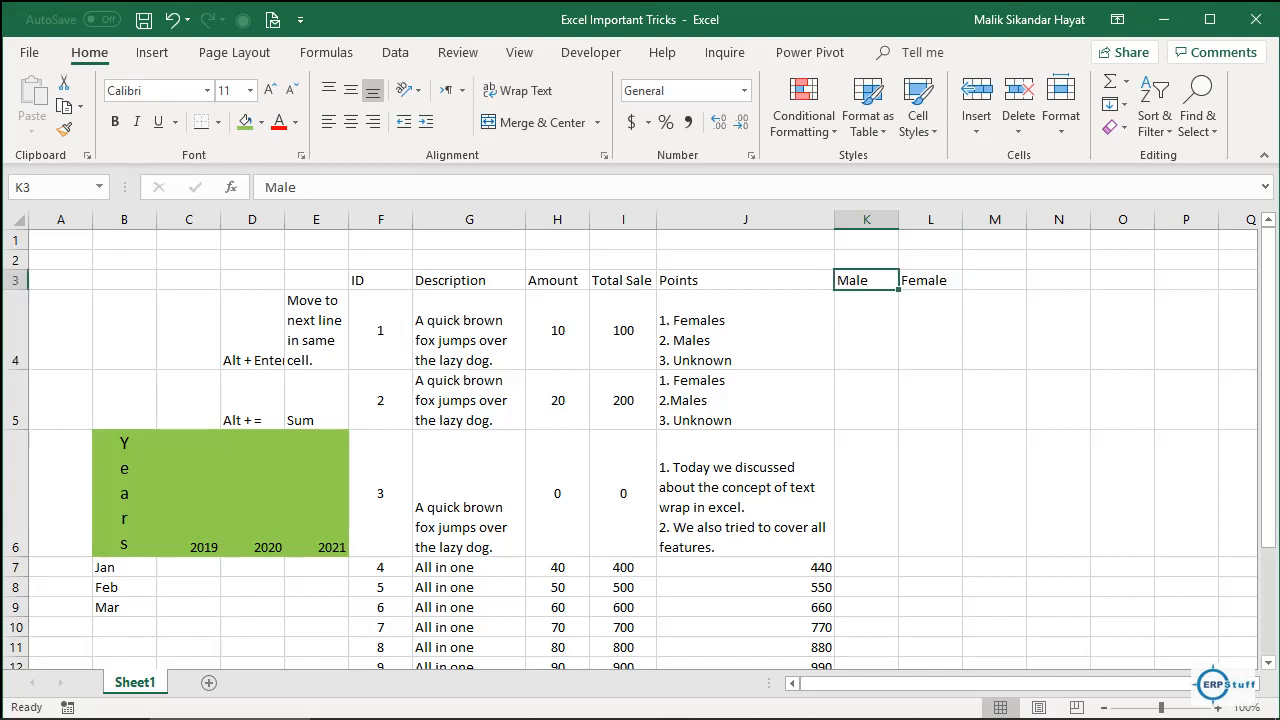
{"action": "left_click", "coordinate": [930, 280]}
{"action": "left_click", "coordinate": [866, 280]}
{"action": "left_click", "coordinate": [930, 280]}
{"action": "left_click", "coordinate": [866, 280]}
{"action": "left_click", "coordinate": [930, 280]}
{"action": "left_click", "coordinate": [866, 280]}
Step: Enter the heading "Gender" in K2 above Male
{"action": "left_click", "coordinate": [866, 260]}
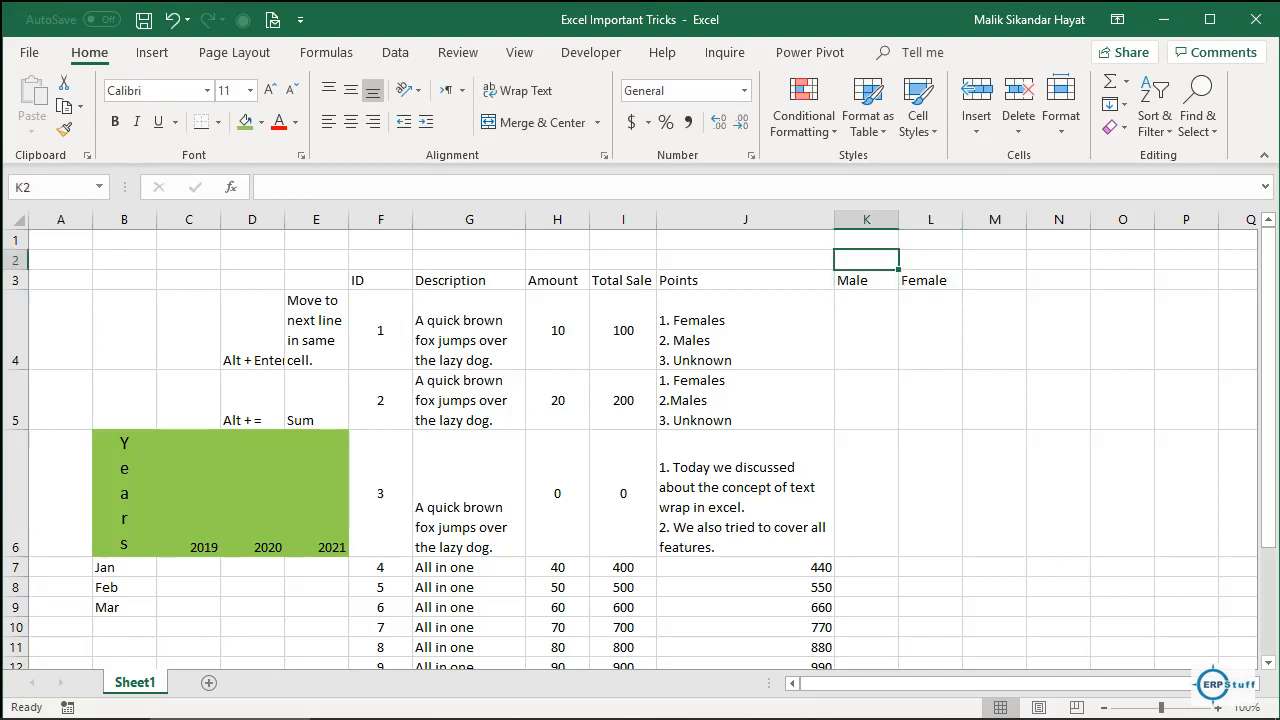
{"action": "type", "text": "Gender"}
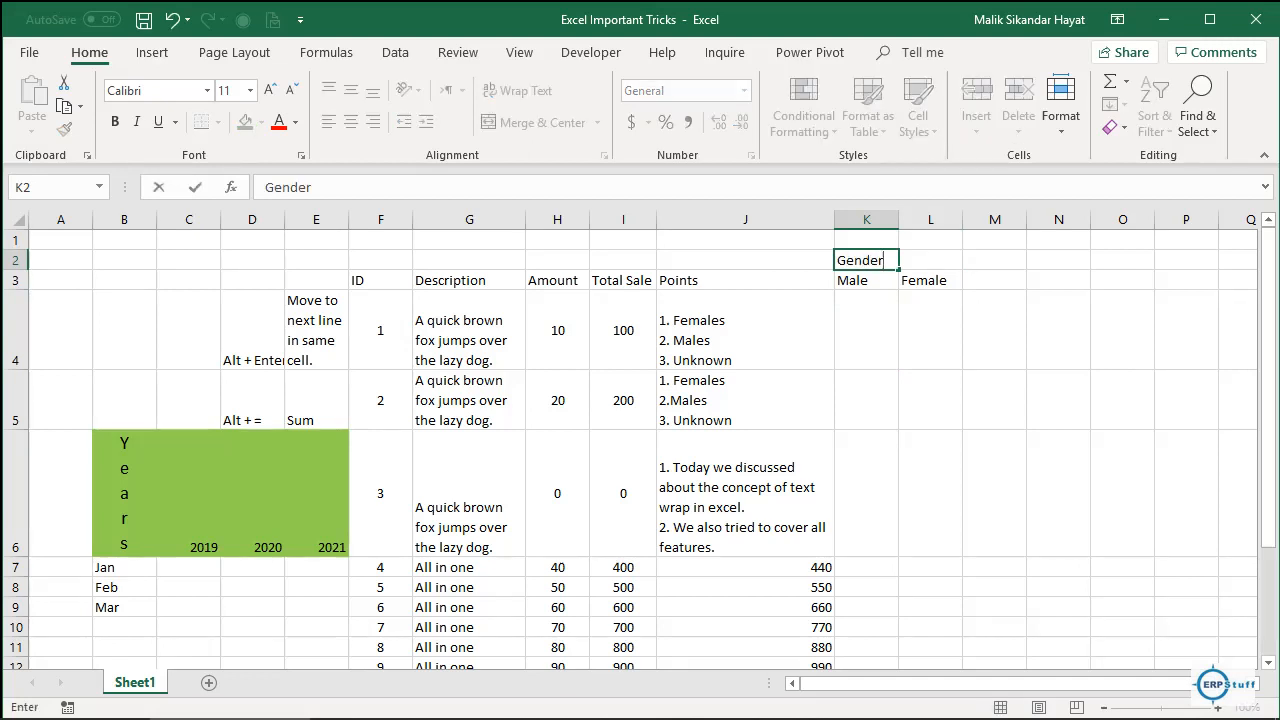
{"action": "key", "text": "Return"}
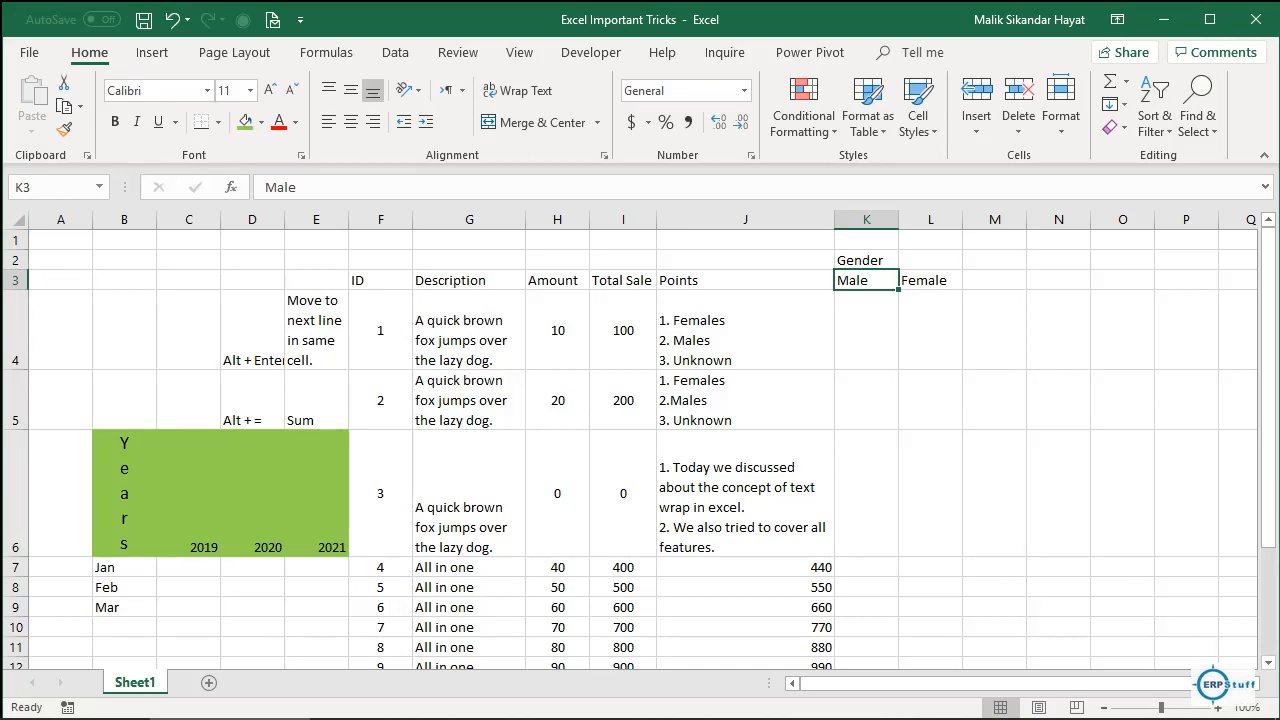
Step: Fill K2:L2 with light green and centre the Gender heading horizontally and vertically
{"action": "left_click", "coordinate": [866, 260]}
{"action": "key", "text": "Right"}
{"action": "key", "text": "Left"}
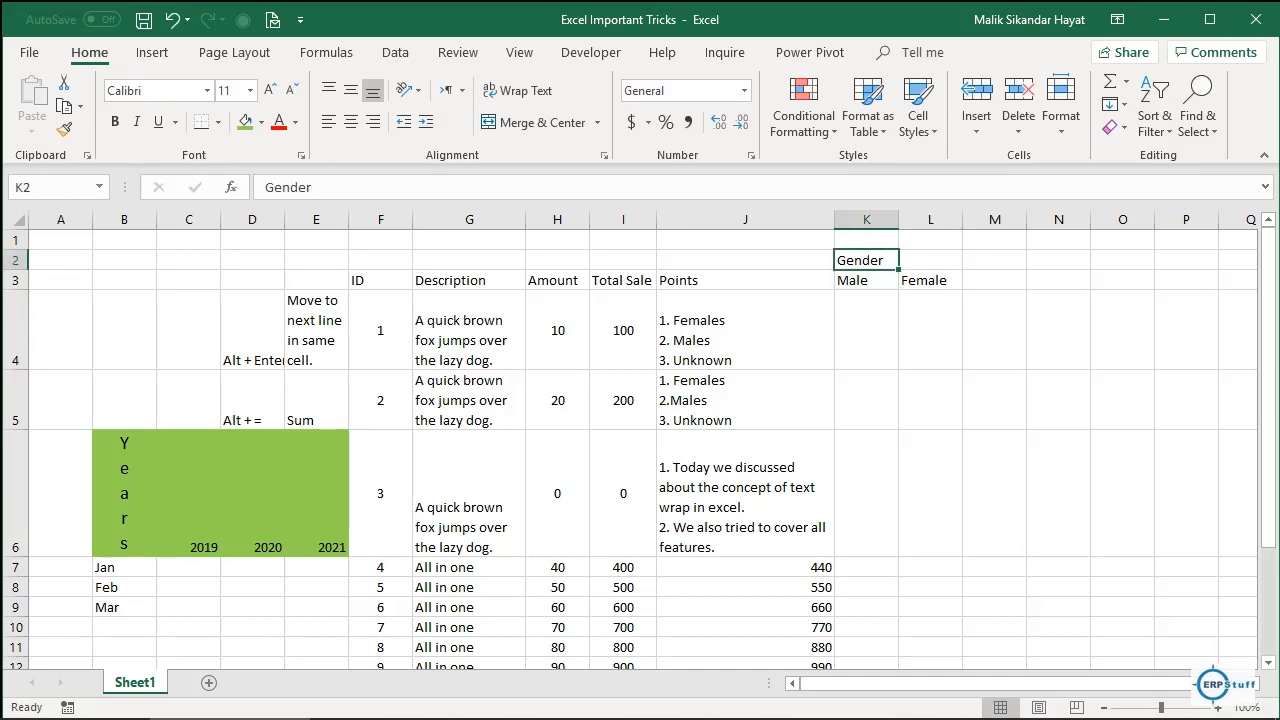
{"action": "key", "text": "Right"}
{"action": "key", "text": "Left"}
{"action": "key", "text": "Right"}
{"action": "key", "text": "Left"}
{"action": "key", "text": "shift+Right"}
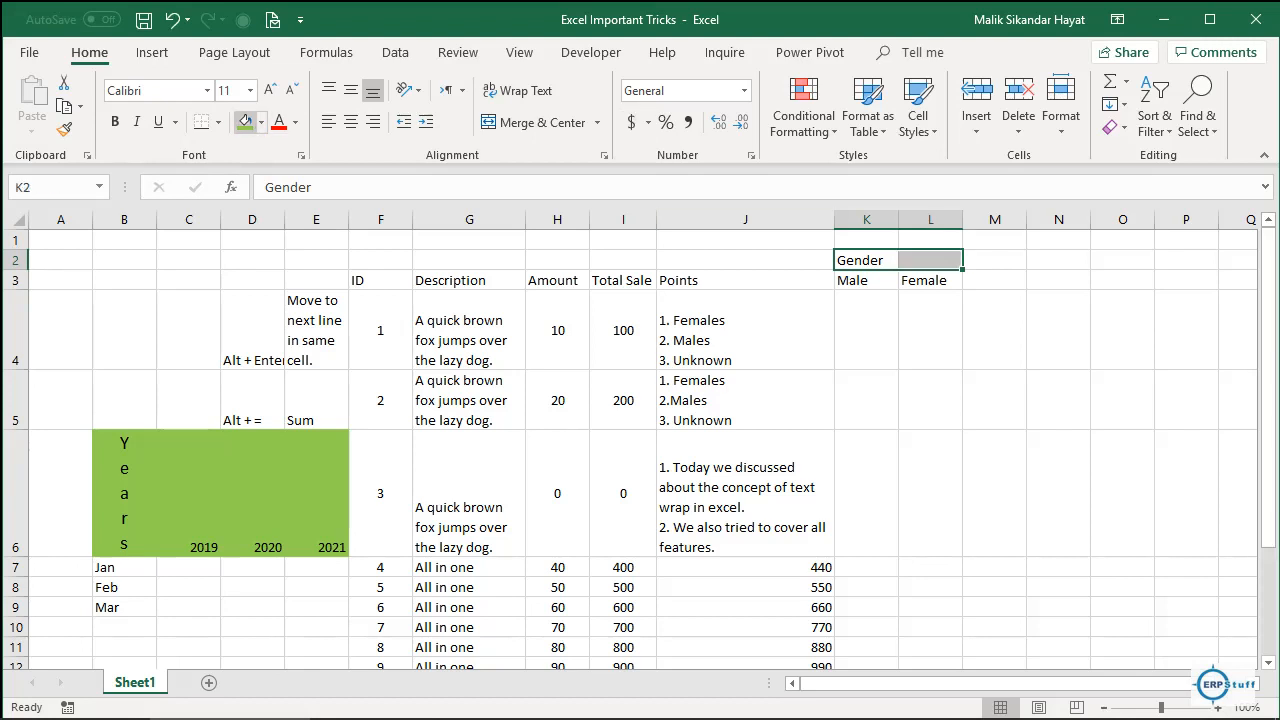
{"action": "left_click", "coordinate": [245, 122]}
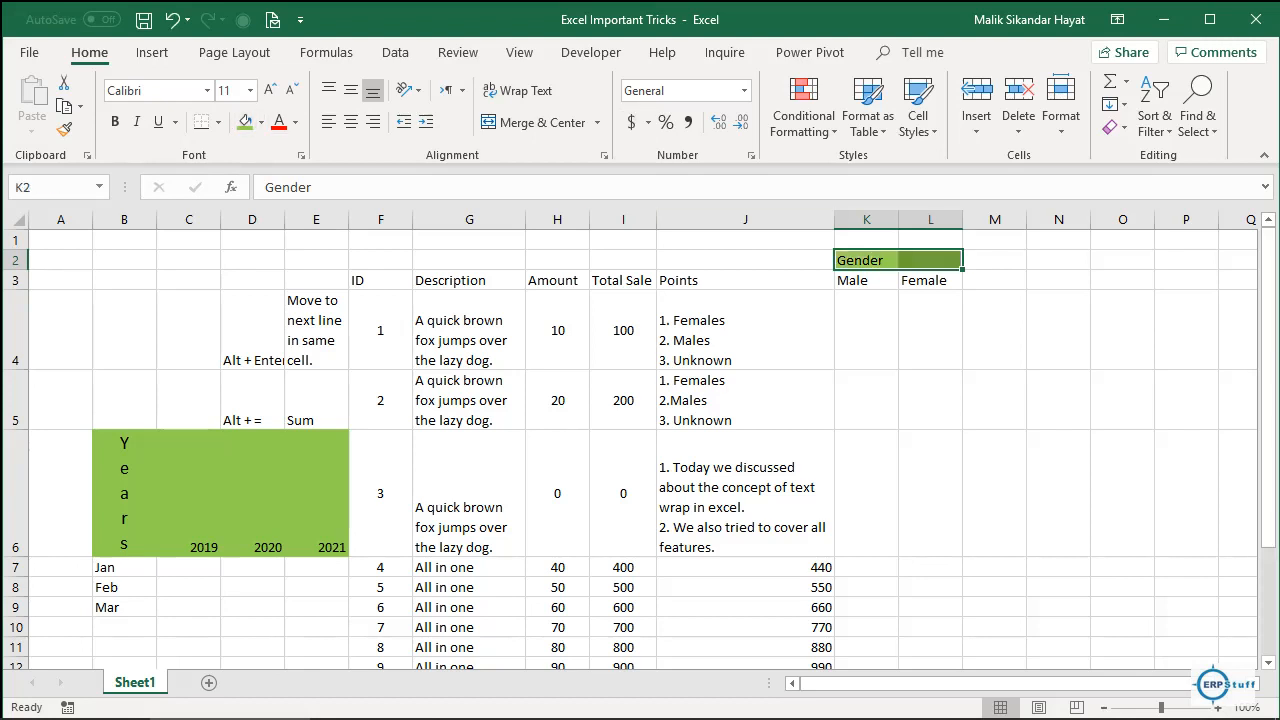
{"action": "left_click", "coordinate": [350, 90]}
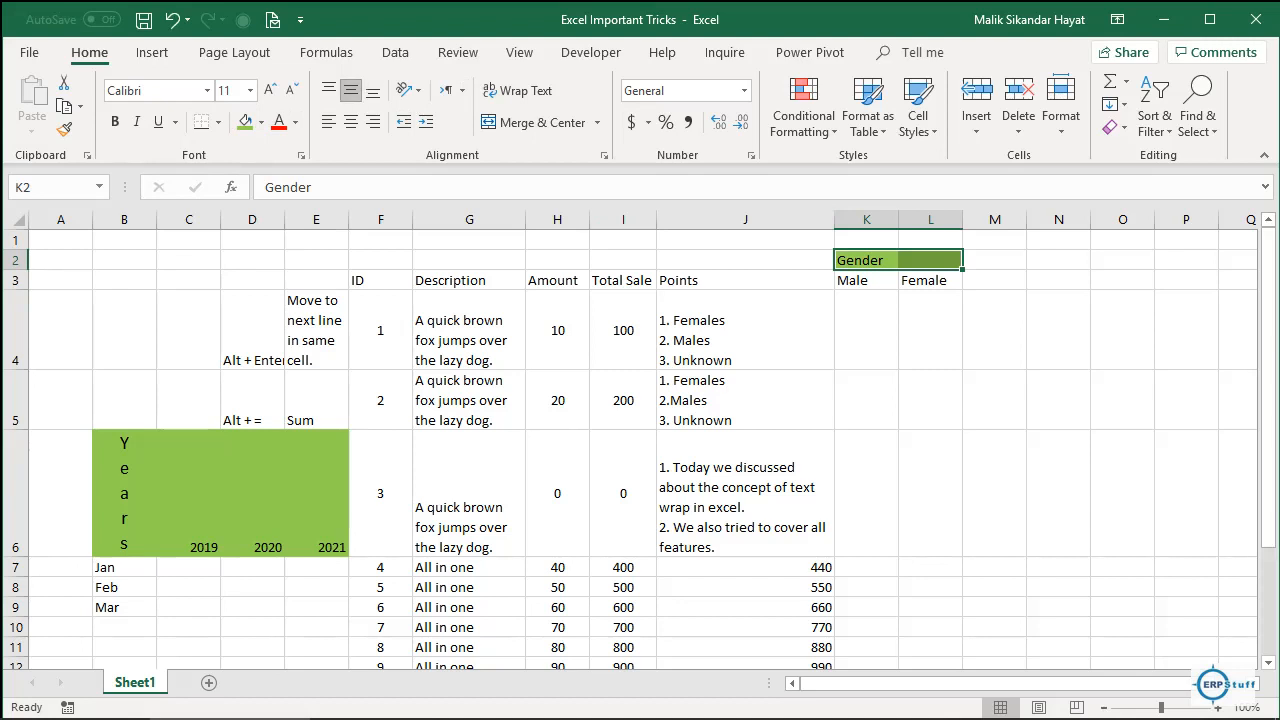
{"action": "left_click", "coordinate": [350, 122]}
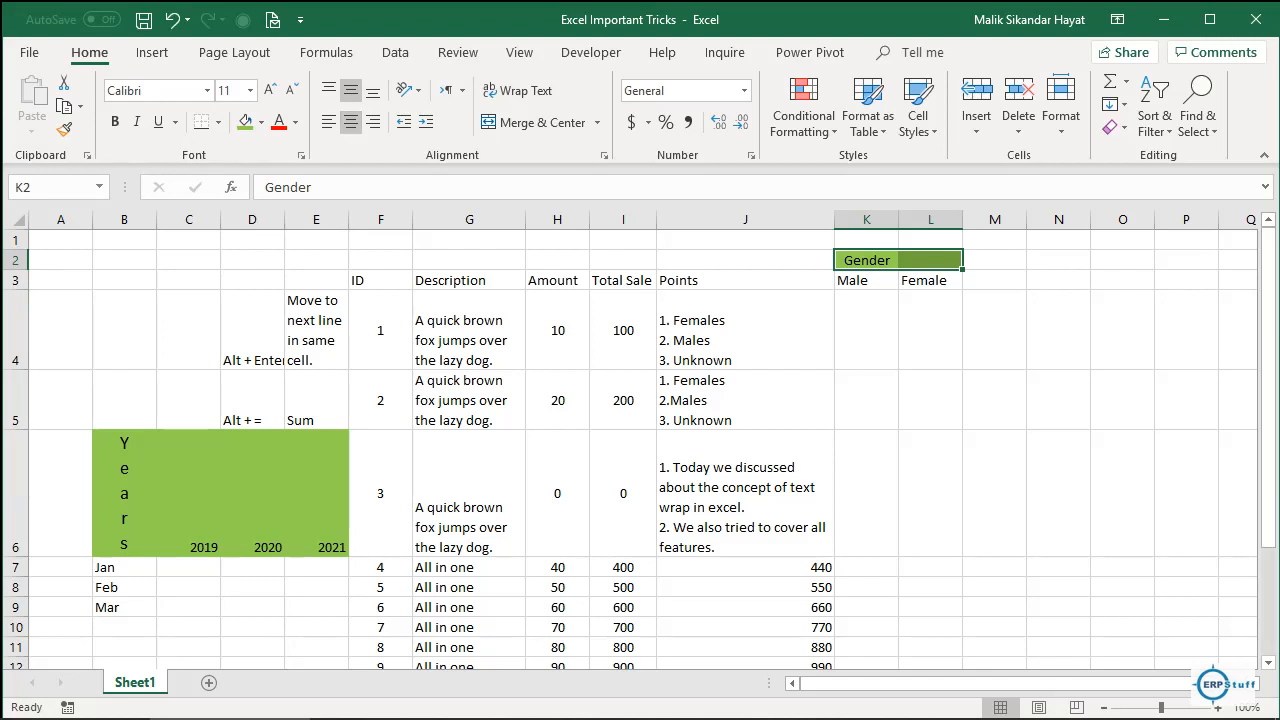
Step: Remove the fill colour from K2:L2 and align the cells to the top and left
{"action": "left_click", "coordinate": [261, 122]}
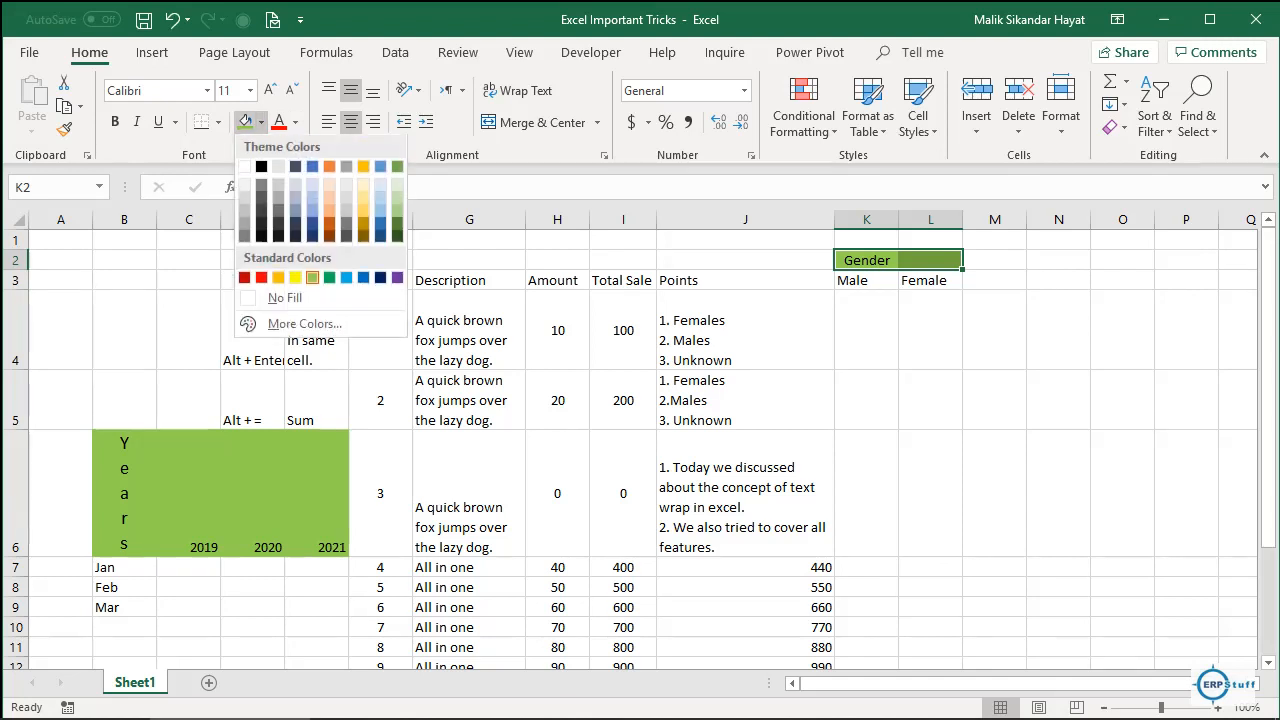
{"action": "left_click", "coordinate": [285, 298]}
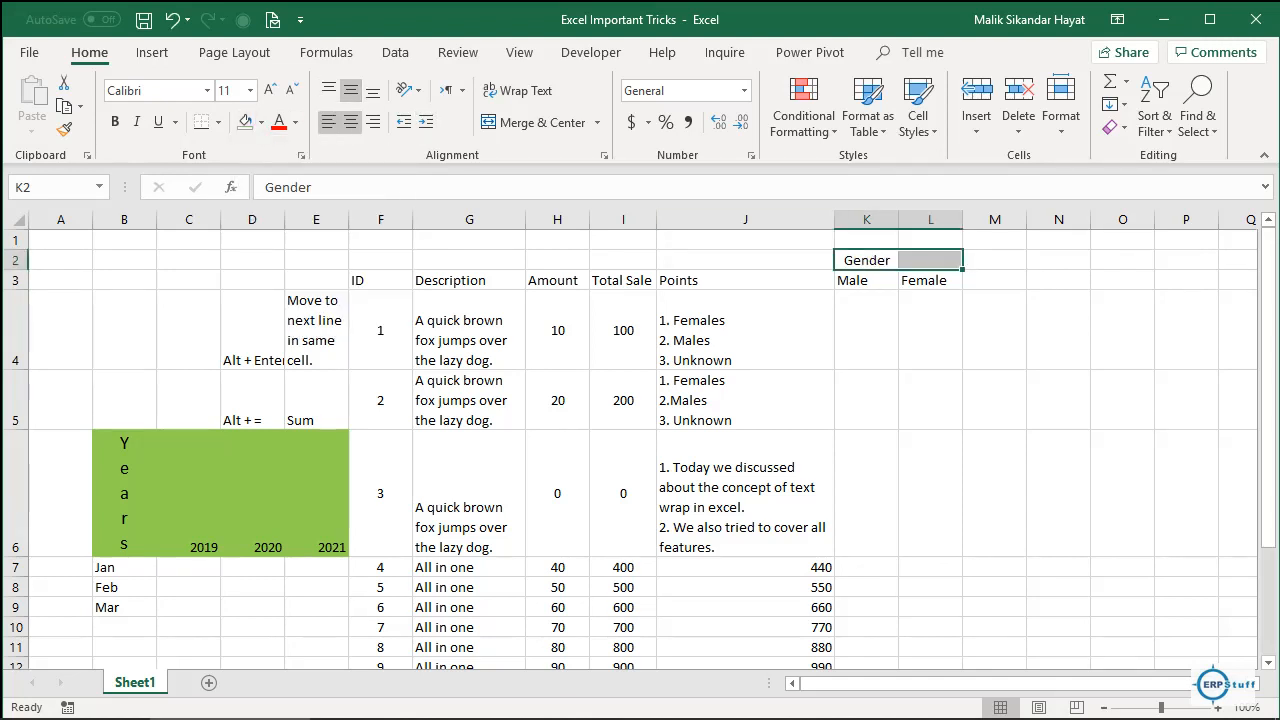
{"action": "left_click", "coordinate": [328, 121]}
{"action": "left_click", "coordinate": [328, 90]}
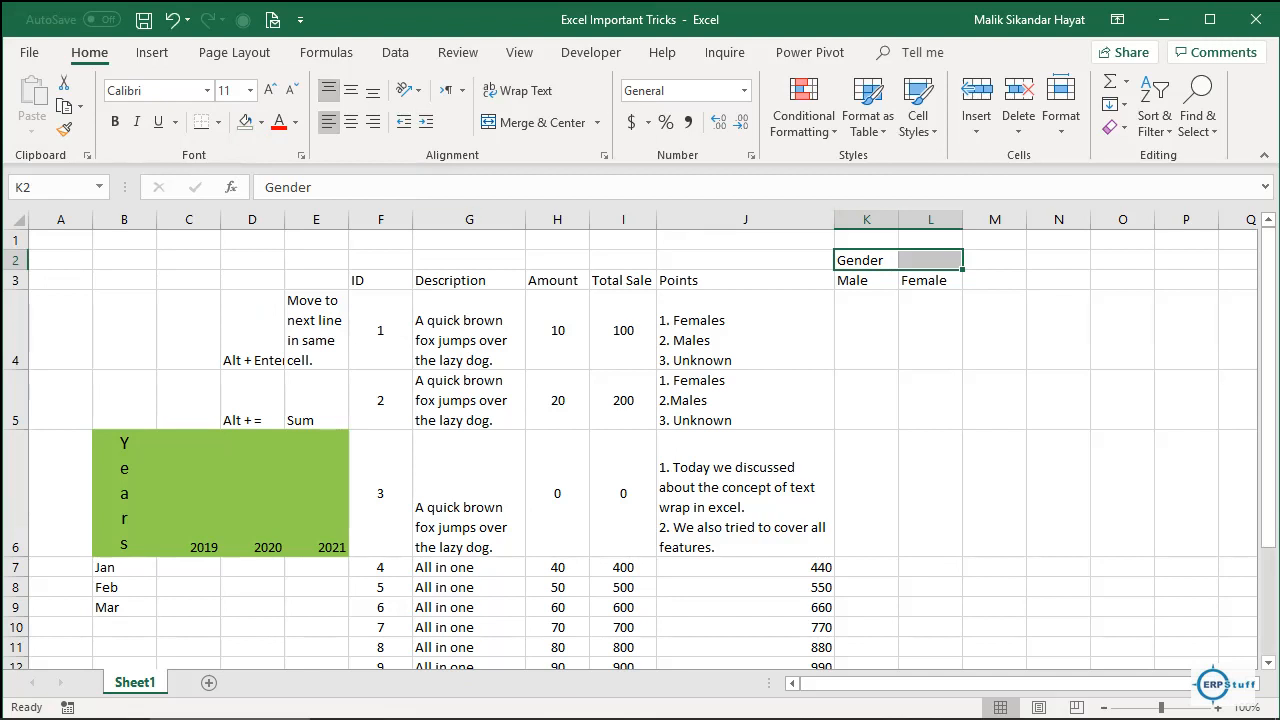
Step: Merge and centre the Gender heading across K2:L2, above the Male and Female columns
{"action": "left_click", "coordinate": [866, 280]}
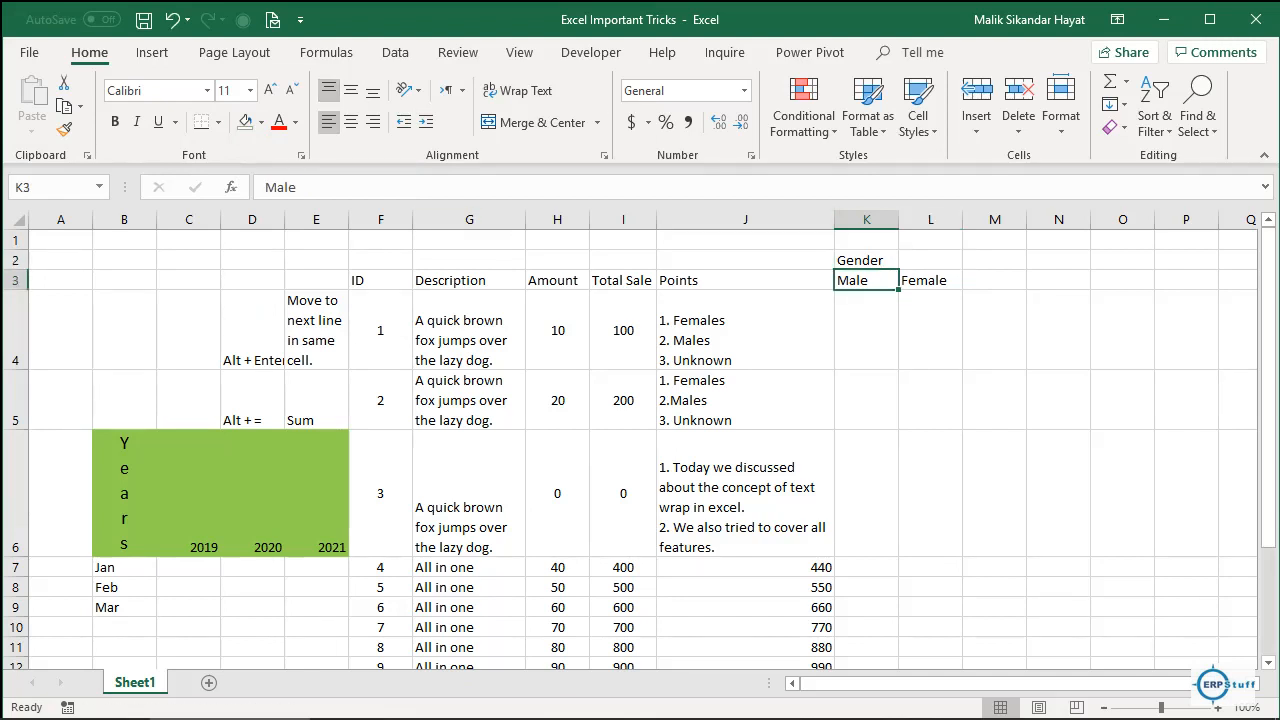
{"action": "left_click_drag", "start_coordinate": [866, 260], "coordinate": [930, 260]}
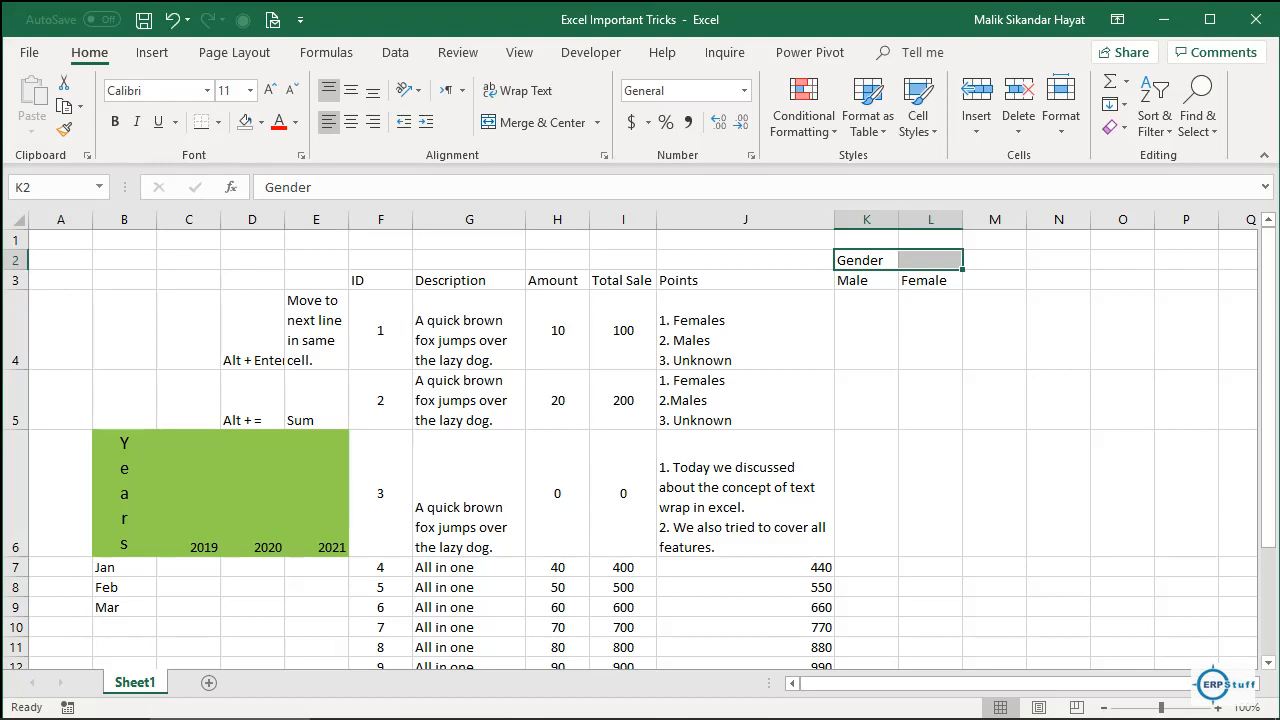
{"action": "left_click", "coordinate": [541, 122]}
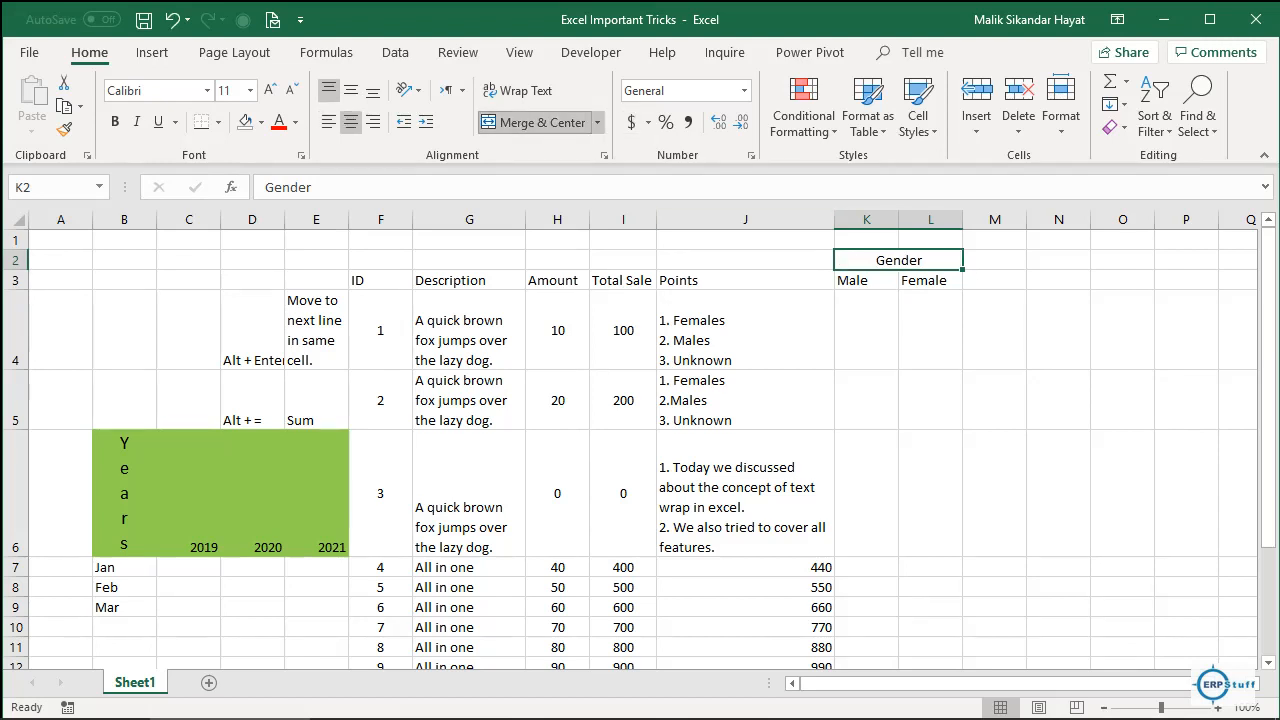
{"action": "left_click", "coordinate": [994, 330]}
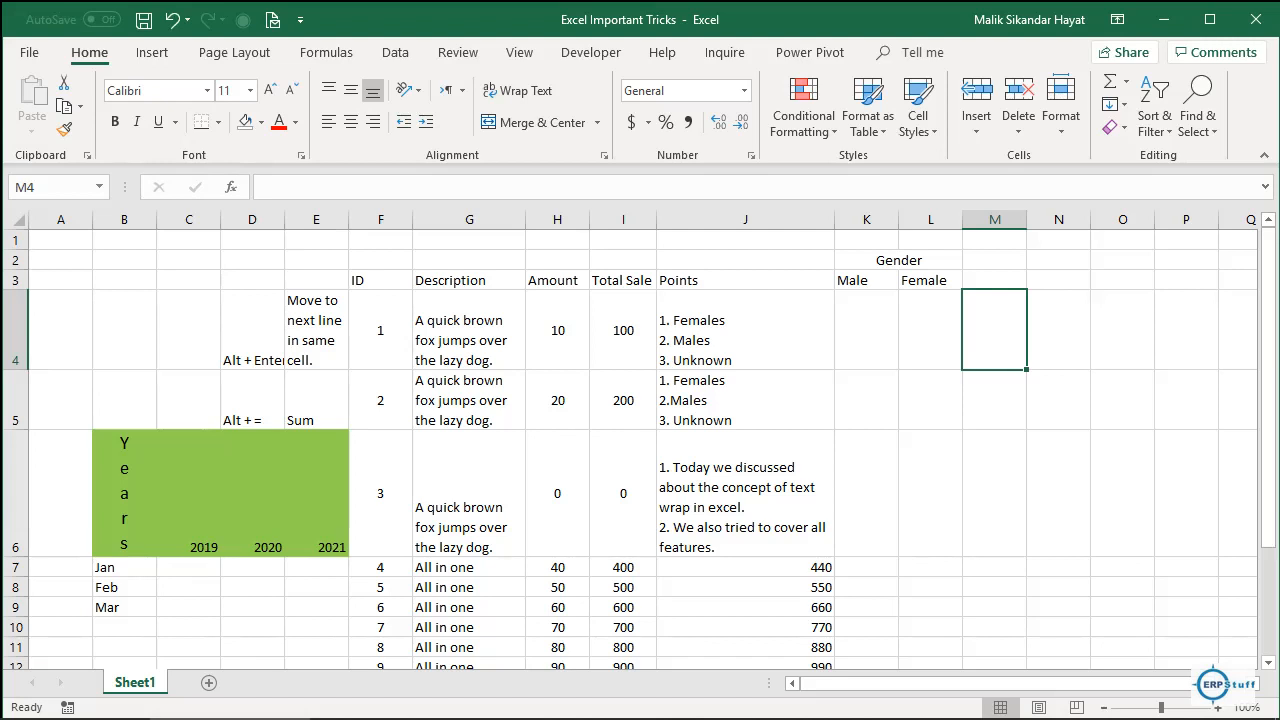
Step: Merge and centre B2:J2 and enter the title "This is our training session of Excel 365" in it
{"action": "left_click_drag", "start_coordinate": [124, 260], "coordinate": [745, 260]}
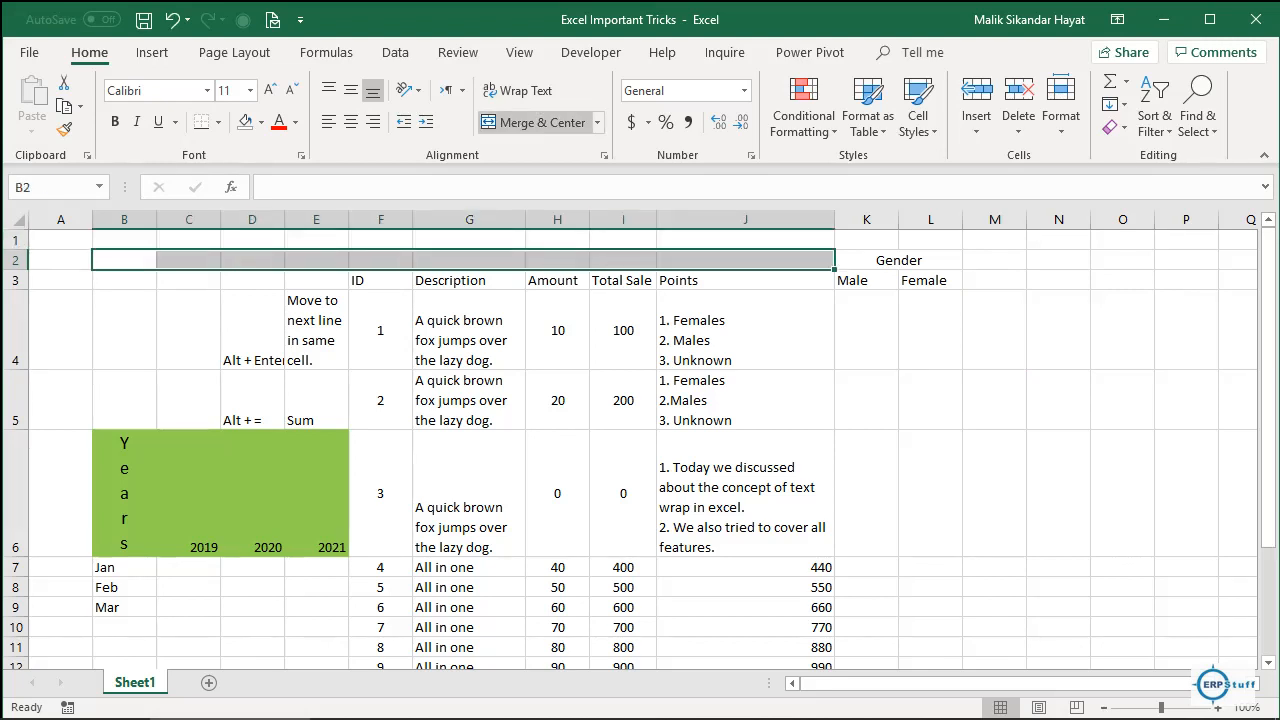
{"action": "left_click", "coordinate": [540, 122]}
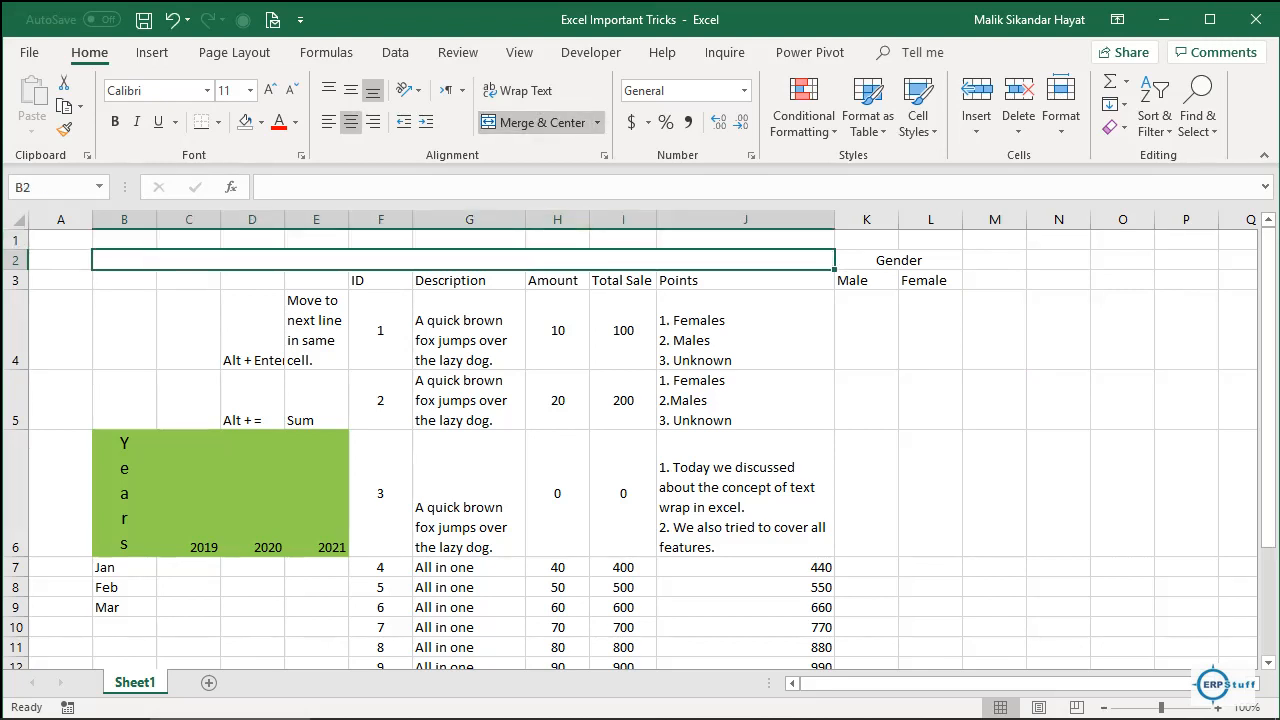
{"action": "type", "text": "This is our"}
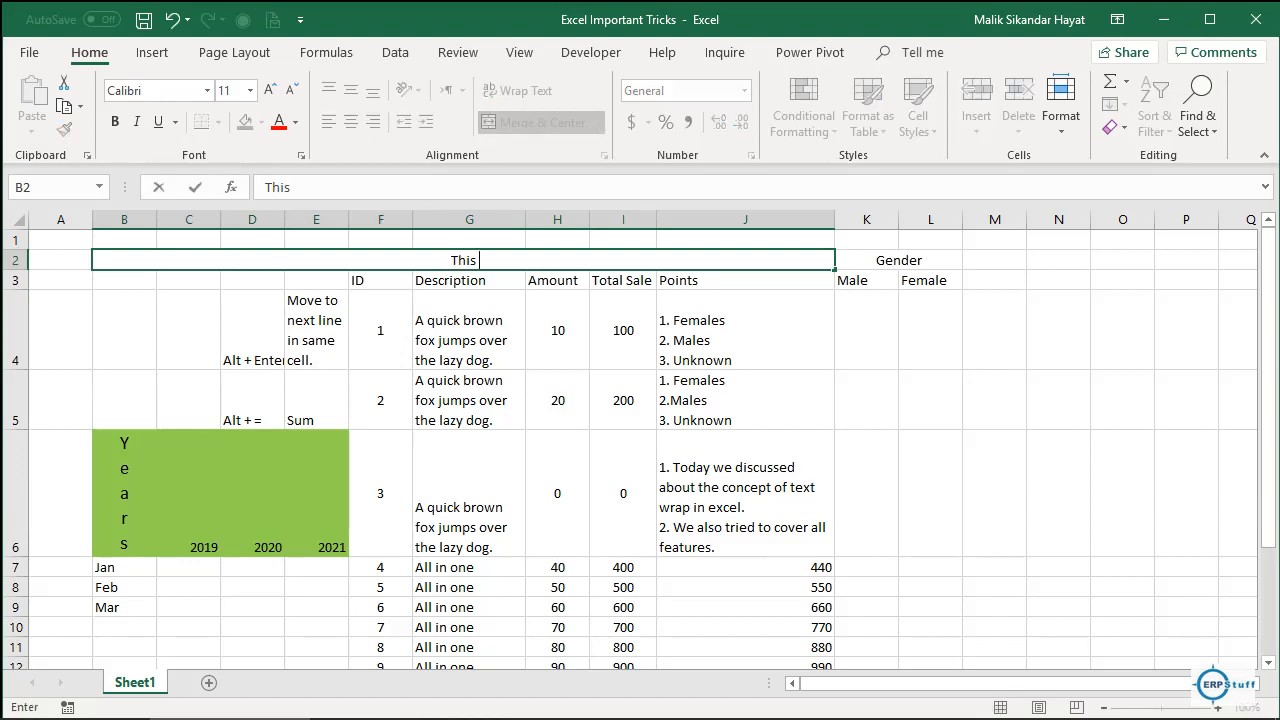
{"action": "type", "text": "aining session "}
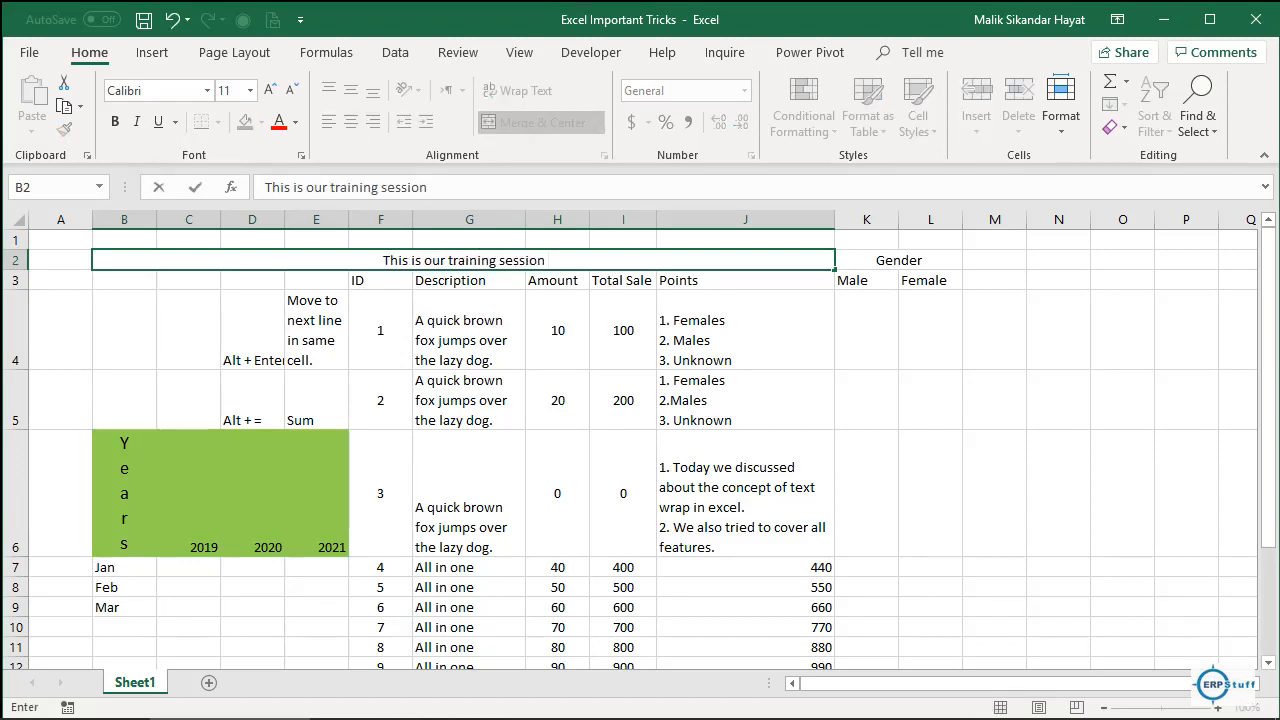
{"action": "type", "text": "of Excel"}
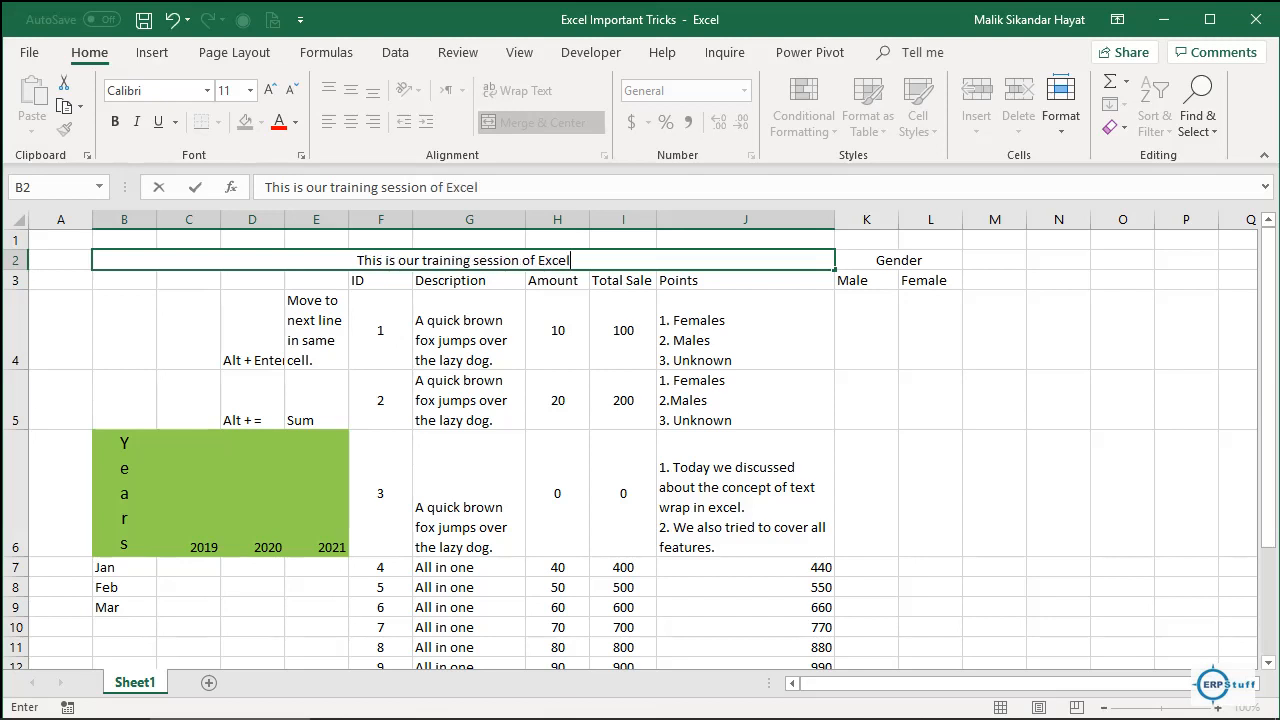
{"action": "type", "text": " 365"}
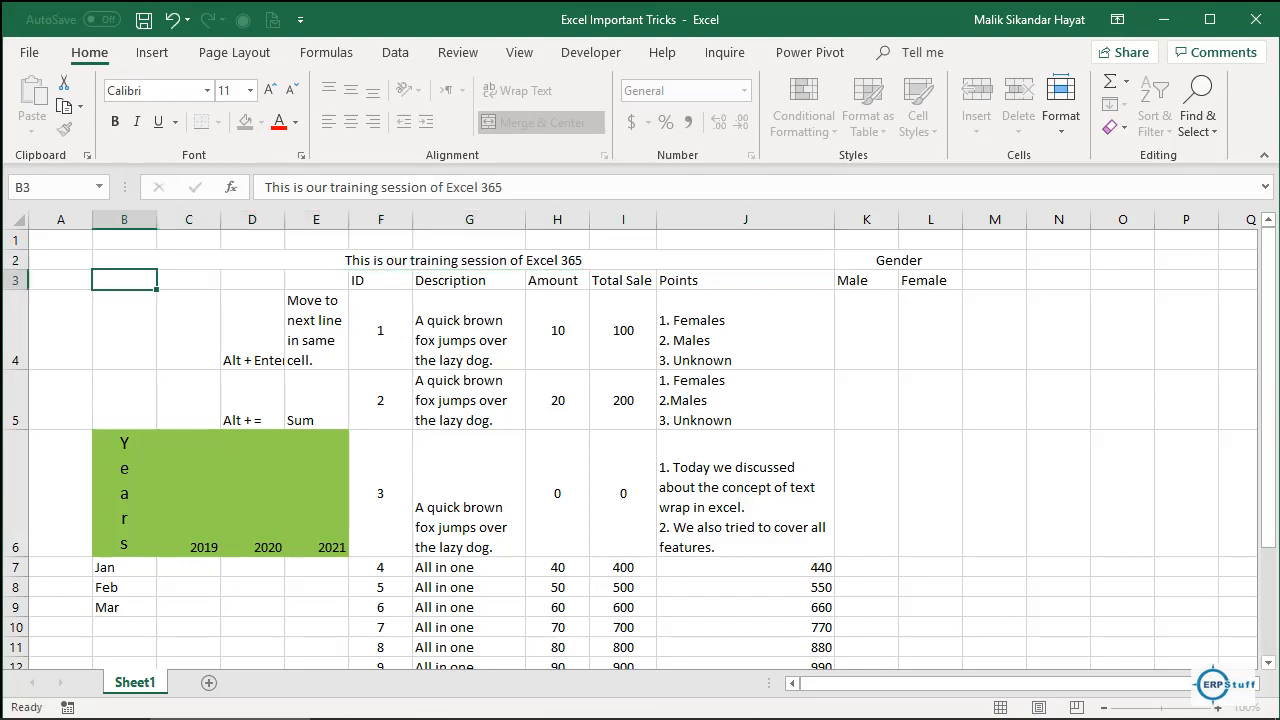
{"action": "key", "text": "ctrl+Return"}
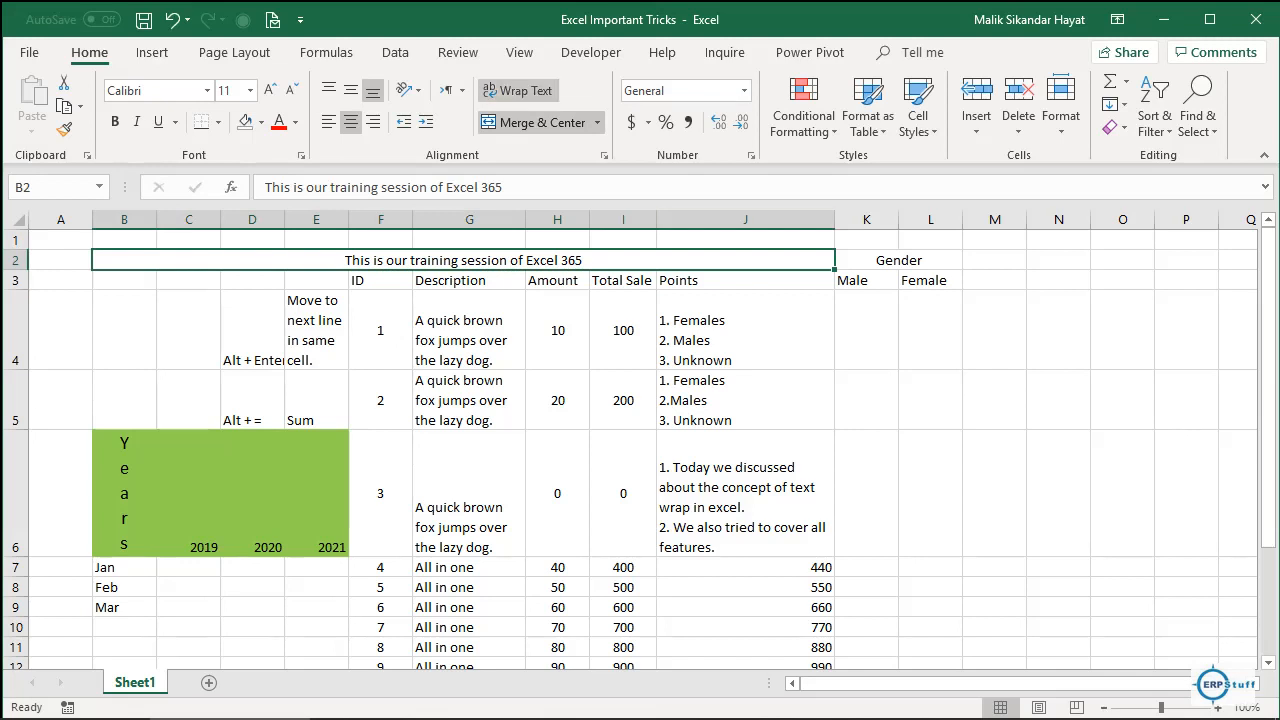
Step: Try left and right alignment on the merged title in B2, and return it to centred
{"action": "left_click", "coordinate": [328, 121]}
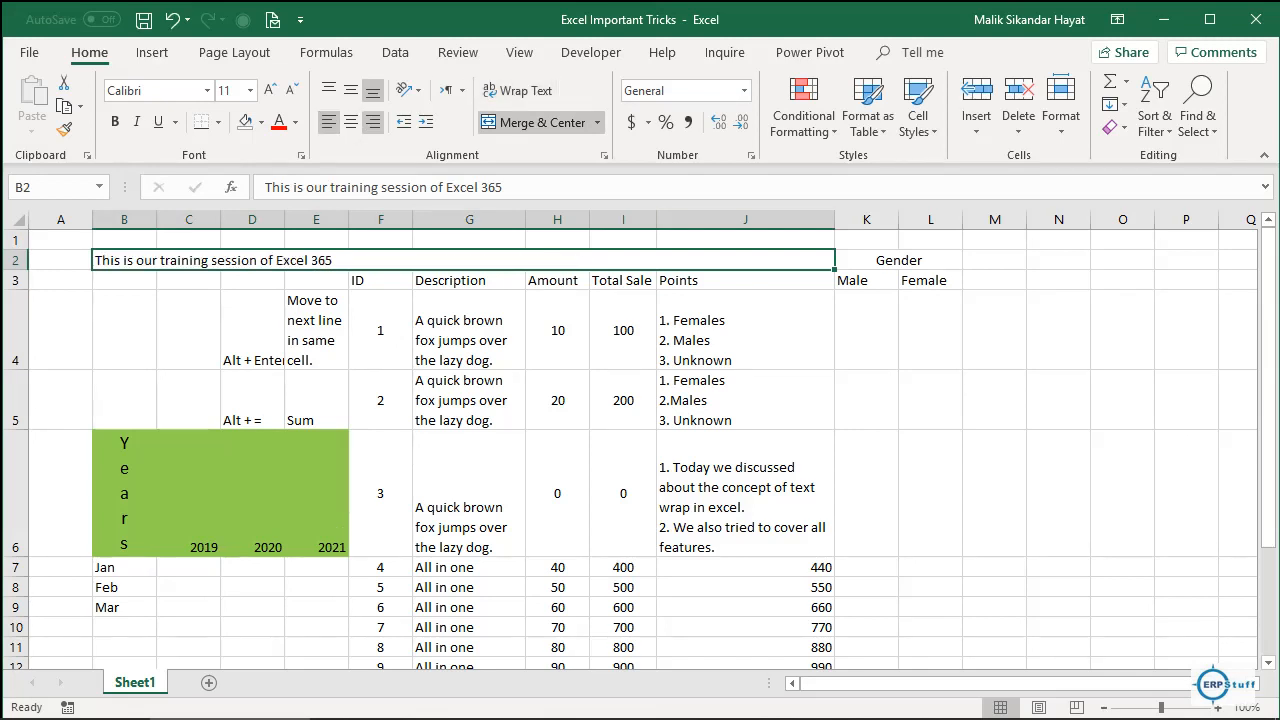
{"action": "left_click", "coordinate": [372, 121]}
{"action": "key", "text": "ctrl+e"}
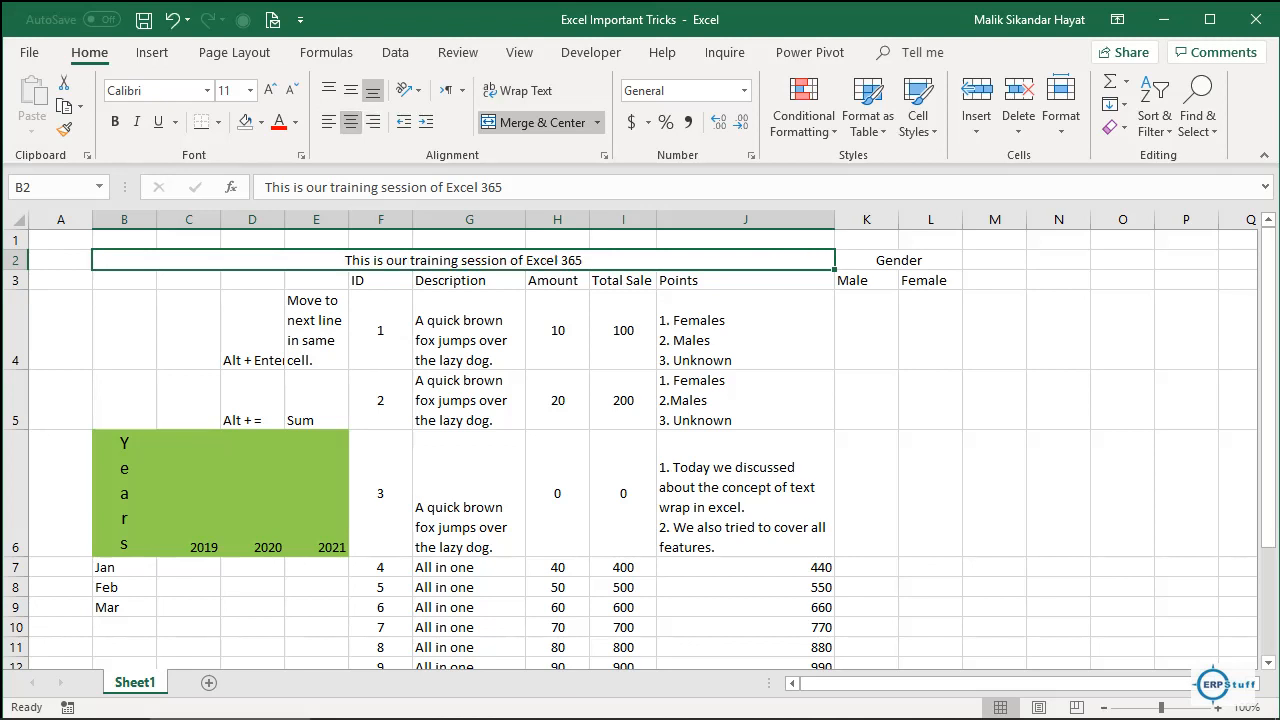
Step: Format the title in B2 as bold, italic and underlined
{"action": "key", "text": "ctrl+b"}
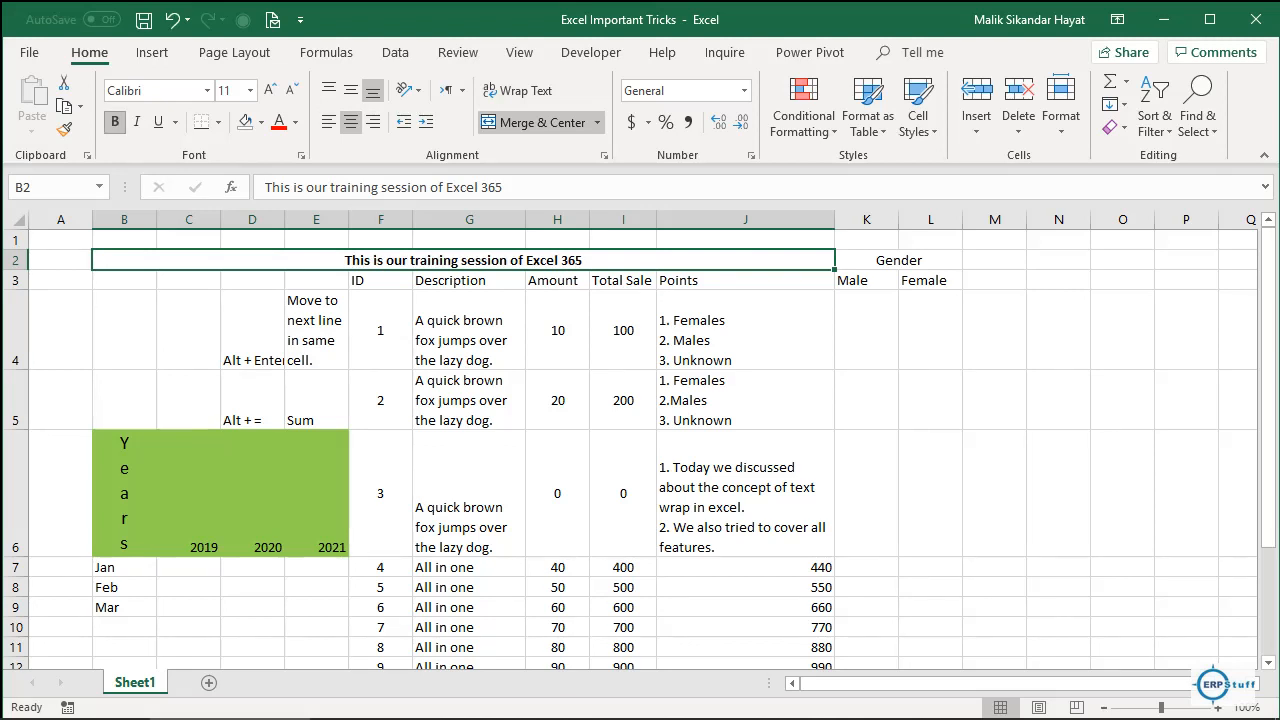
{"action": "key", "text": "ctrl+i"}
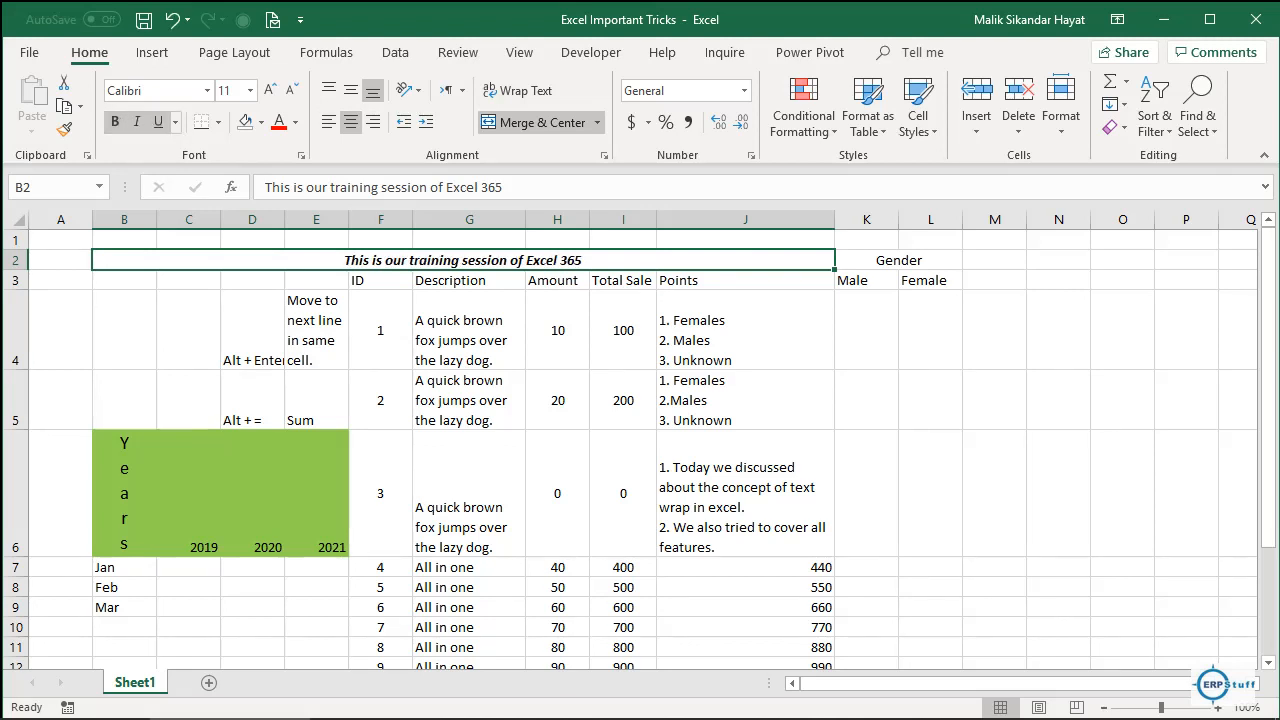
{"action": "key", "text": "ctrl+u"}
{"action": "left_click", "coordinate": [124, 330]}
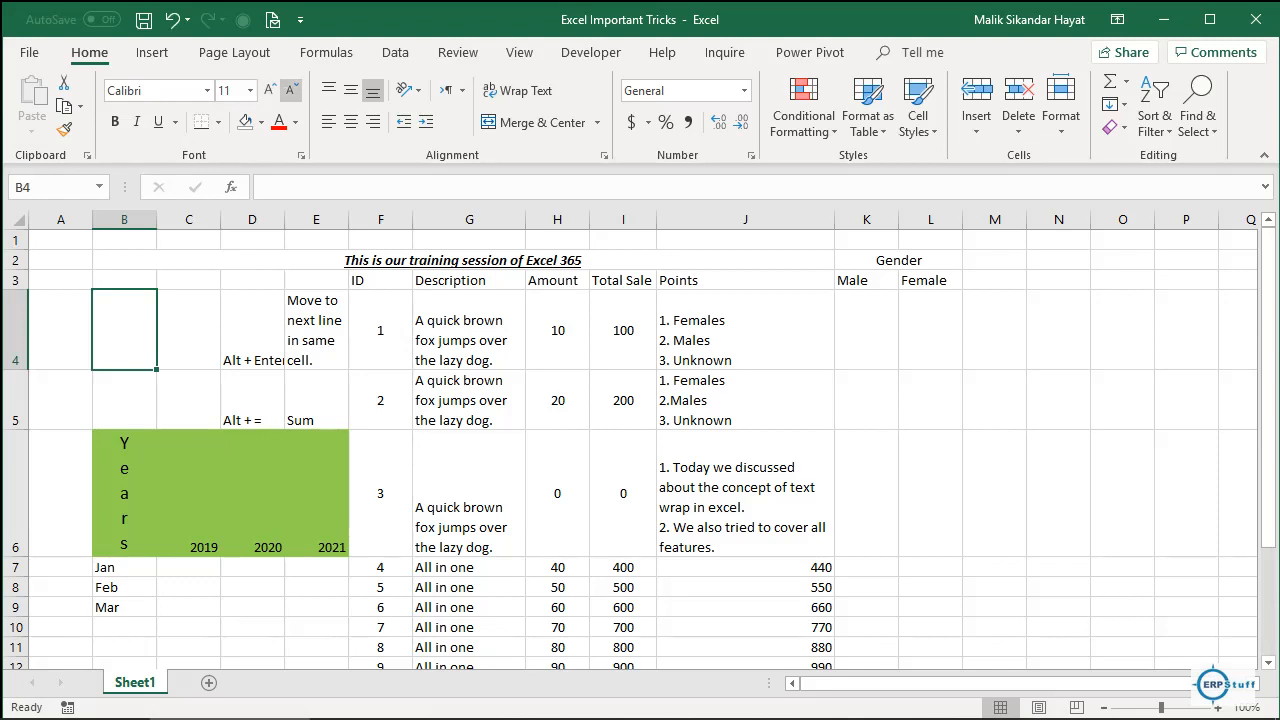
Step: Increase the font size of the title in B2 to 20
{"action": "left_click", "coordinate": [316, 260]}
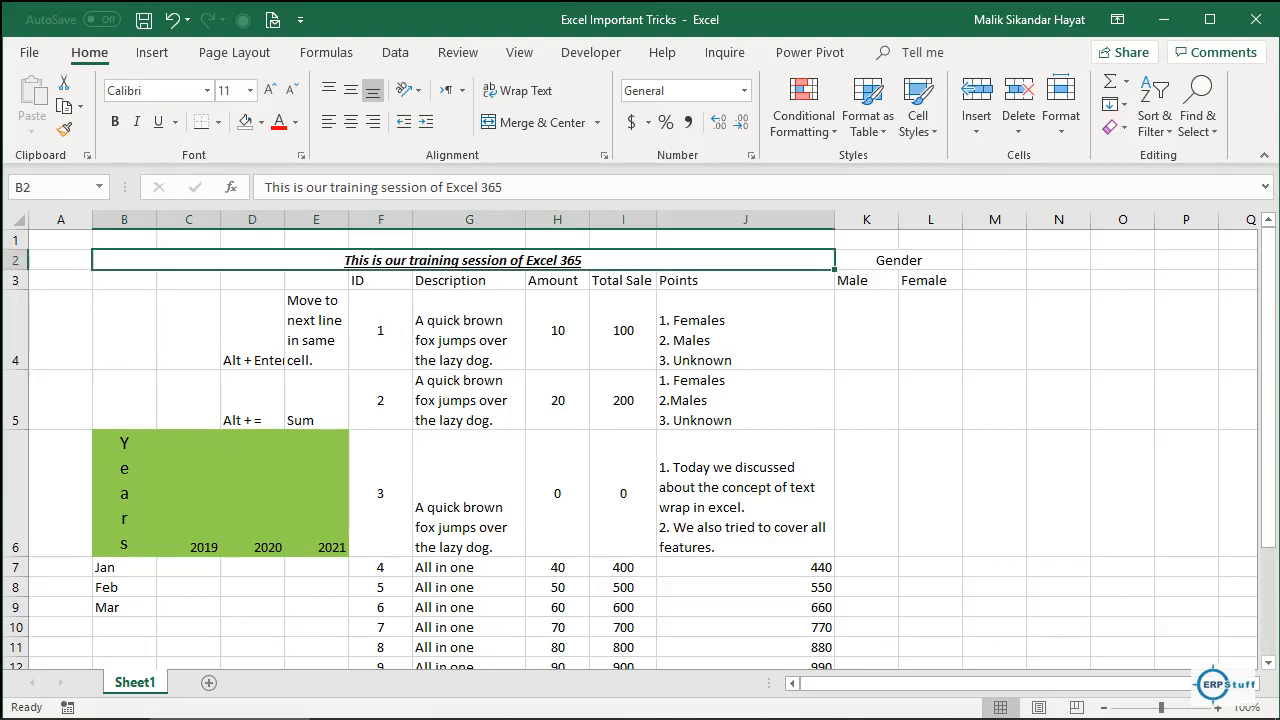
{"action": "left_click", "coordinate": [269, 90]}
{"action": "left_click", "coordinate": [269, 90]}
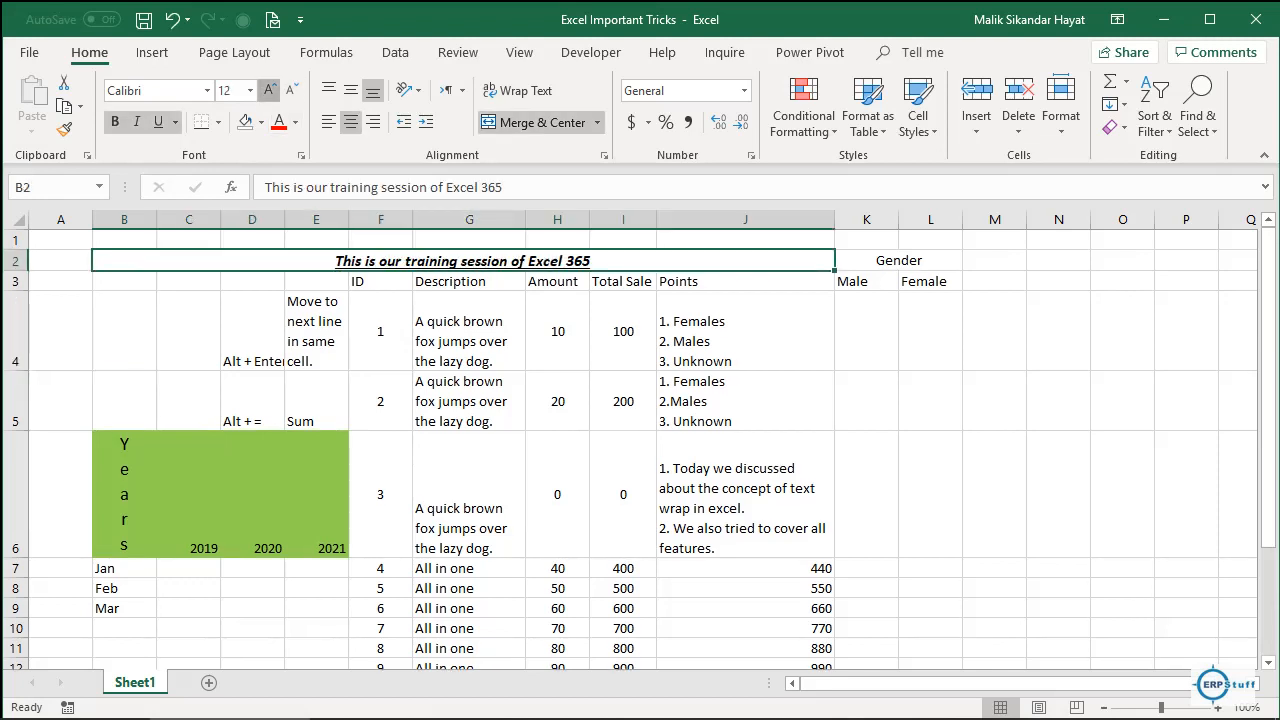
{"action": "left_click", "coordinate": [269, 90]}
{"action": "left_click", "coordinate": [269, 90]}
{"action": "left_click", "coordinate": [269, 90]}
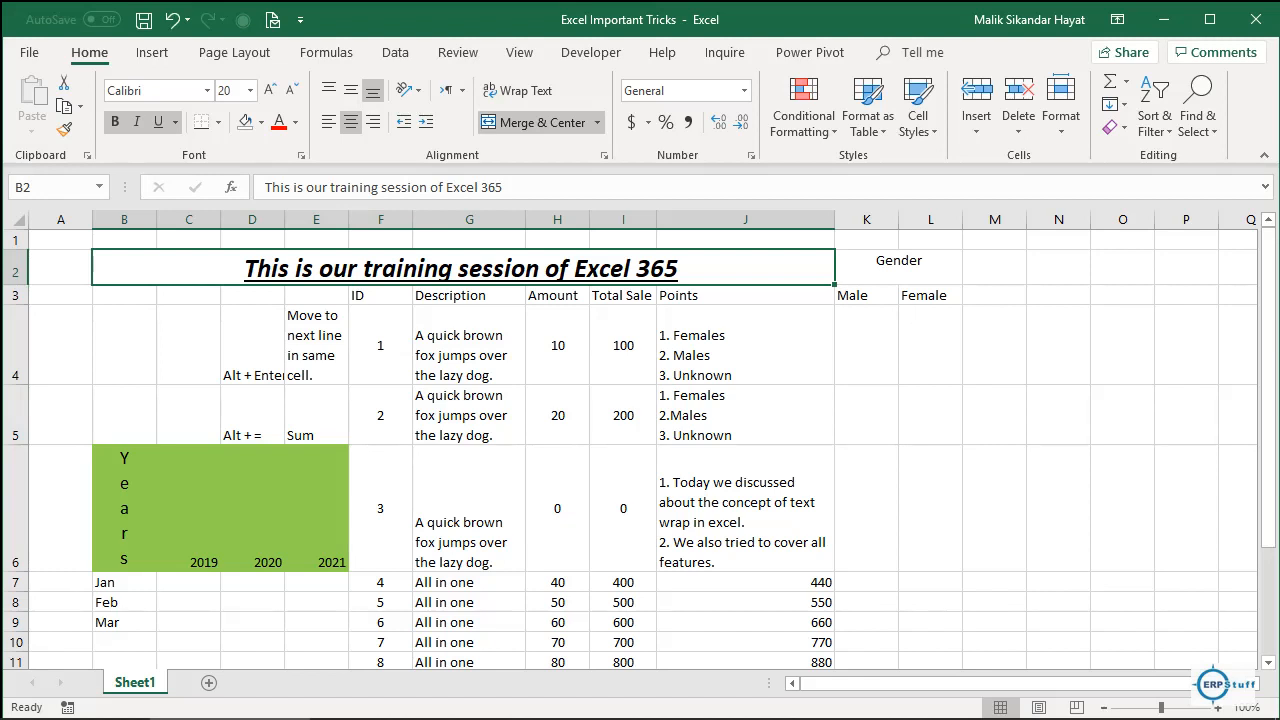
Step: Change the font colour of the title in B2 to the standard green
{"action": "left_click", "coordinate": [124, 295]}
{"action": "left_click", "coordinate": [124, 268]}
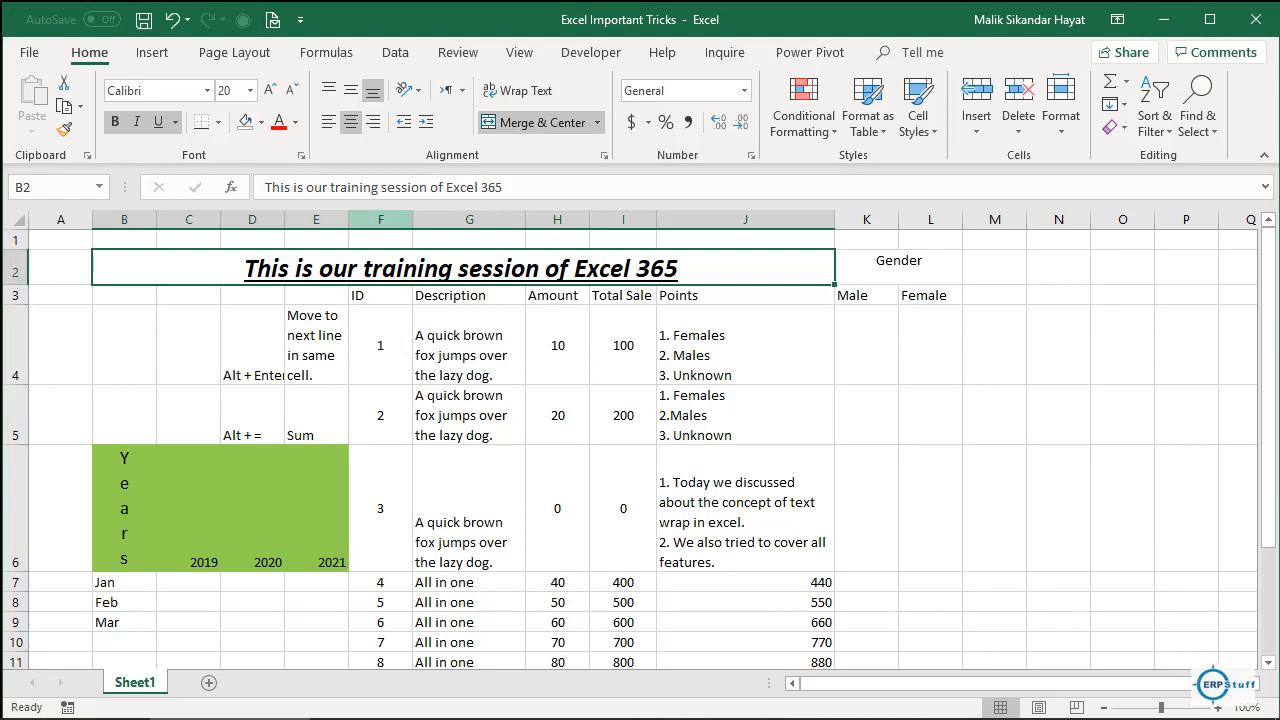
{"action": "left_click", "coordinate": [261, 121]}
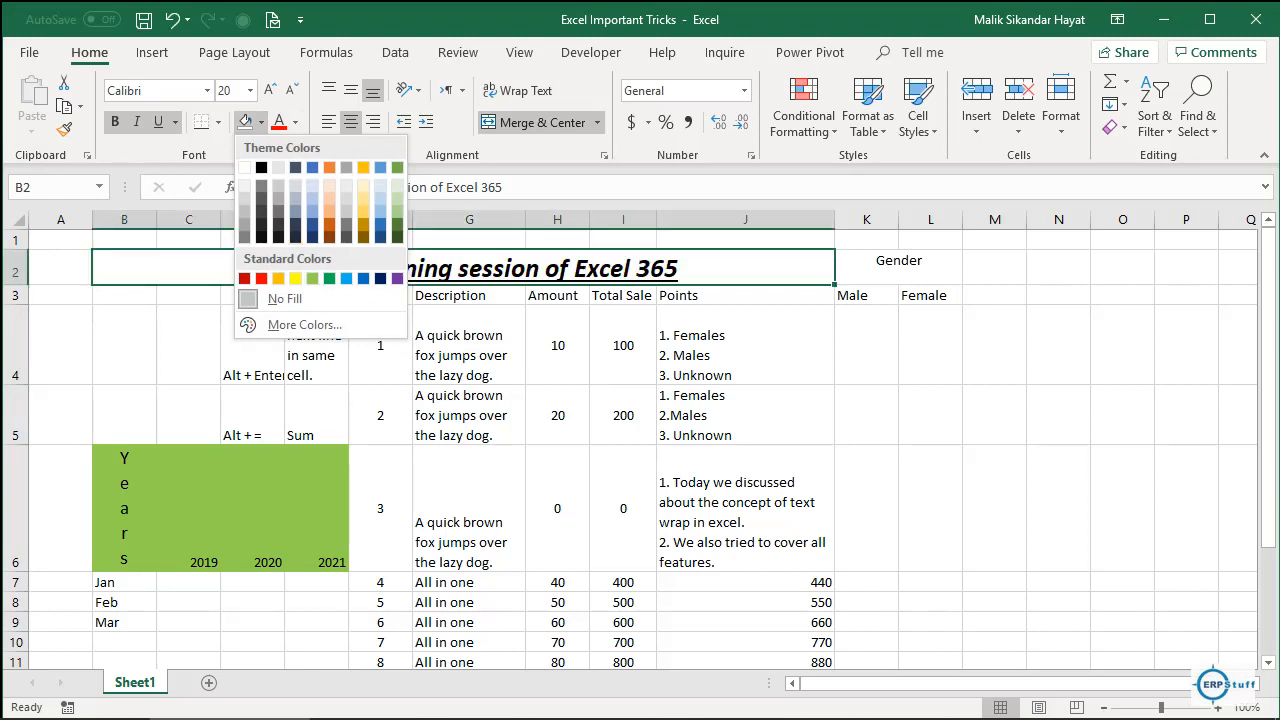
{"action": "left_click", "coordinate": [295, 121]}
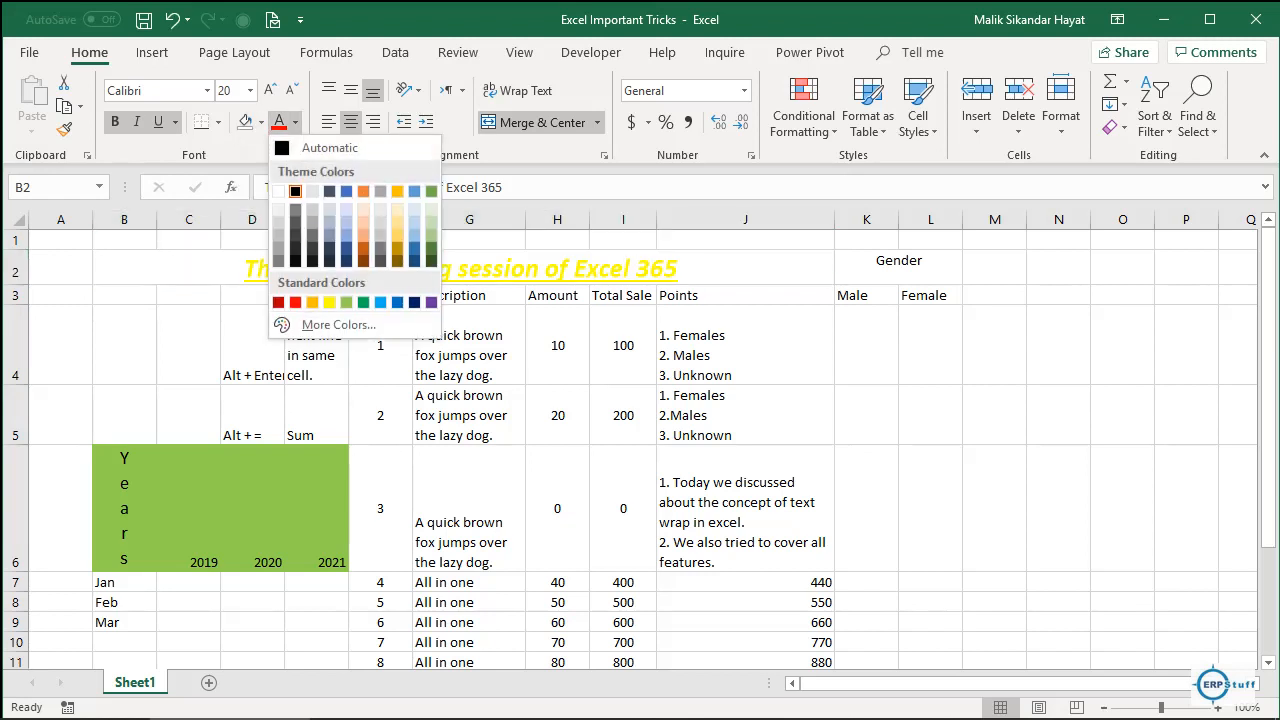
{"action": "left_click", "coordinate": [363, 302]}
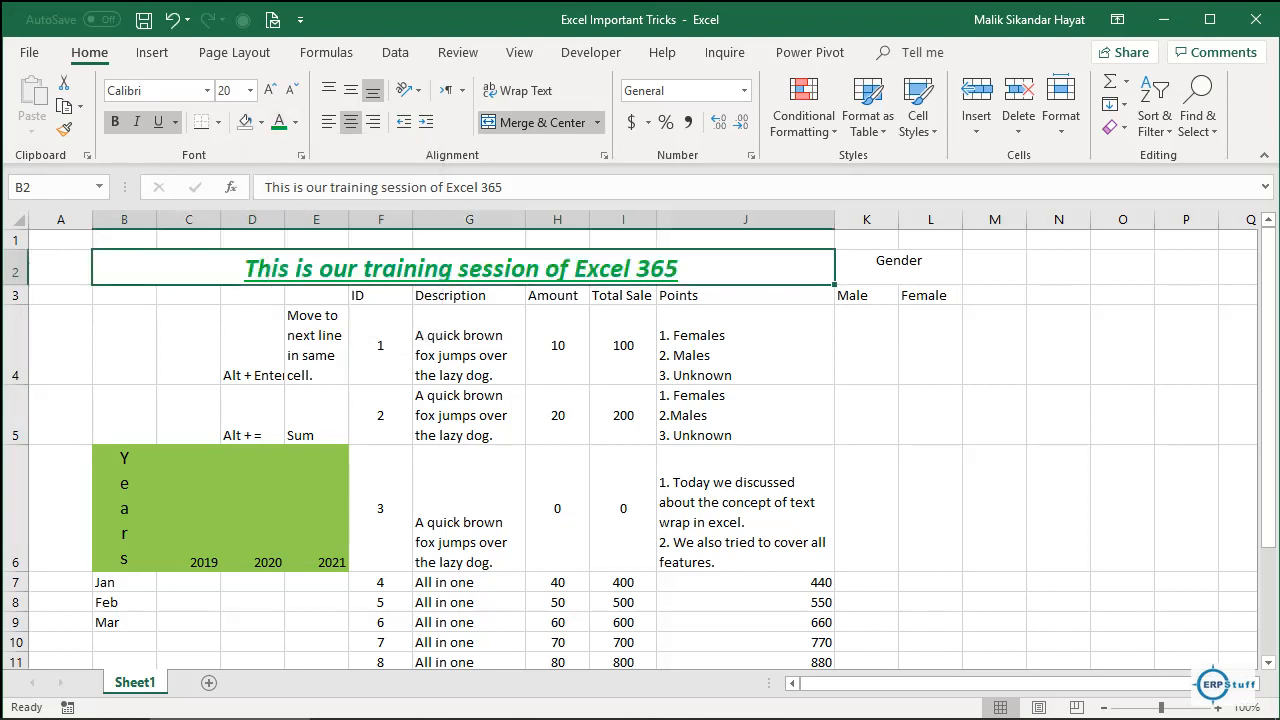
{"action": "left_click", "coordinate": [994, 345]}
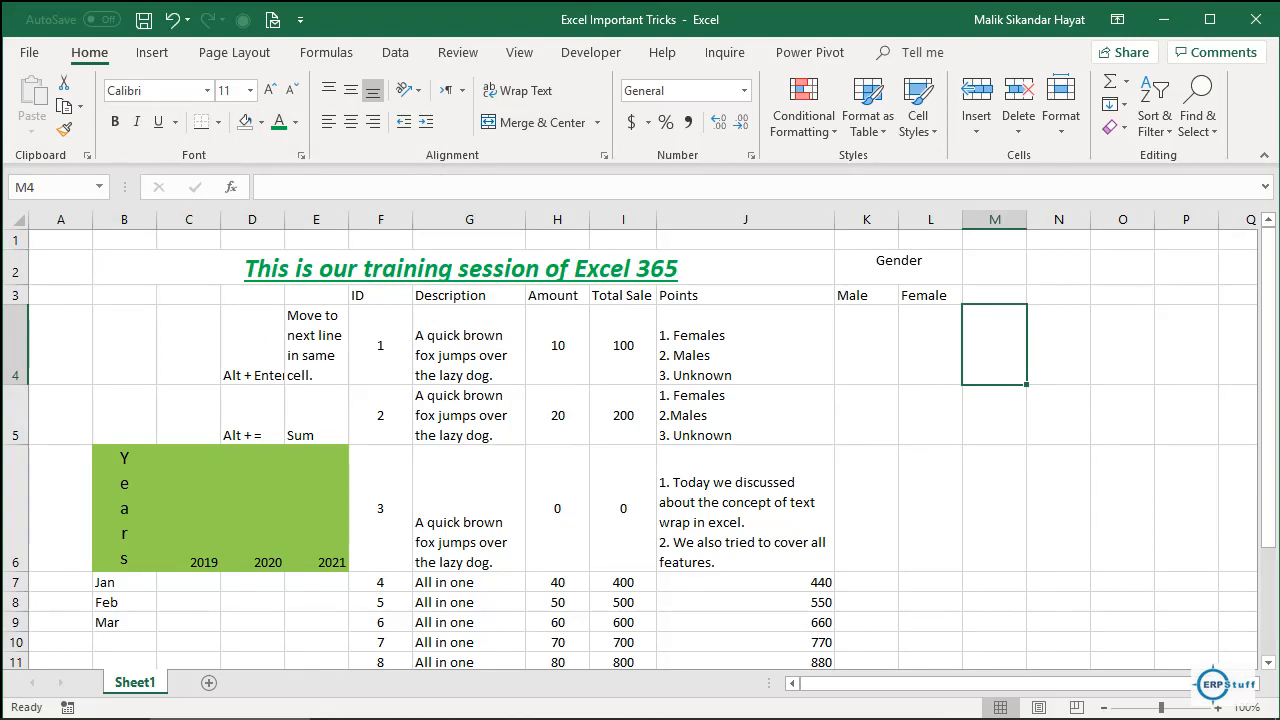
Step: Copy the formatting of the merged title in B2 to the Gender heading in K2:L2 with Format Painter
{"action": "left_click", "coordinate": [898, 267]}
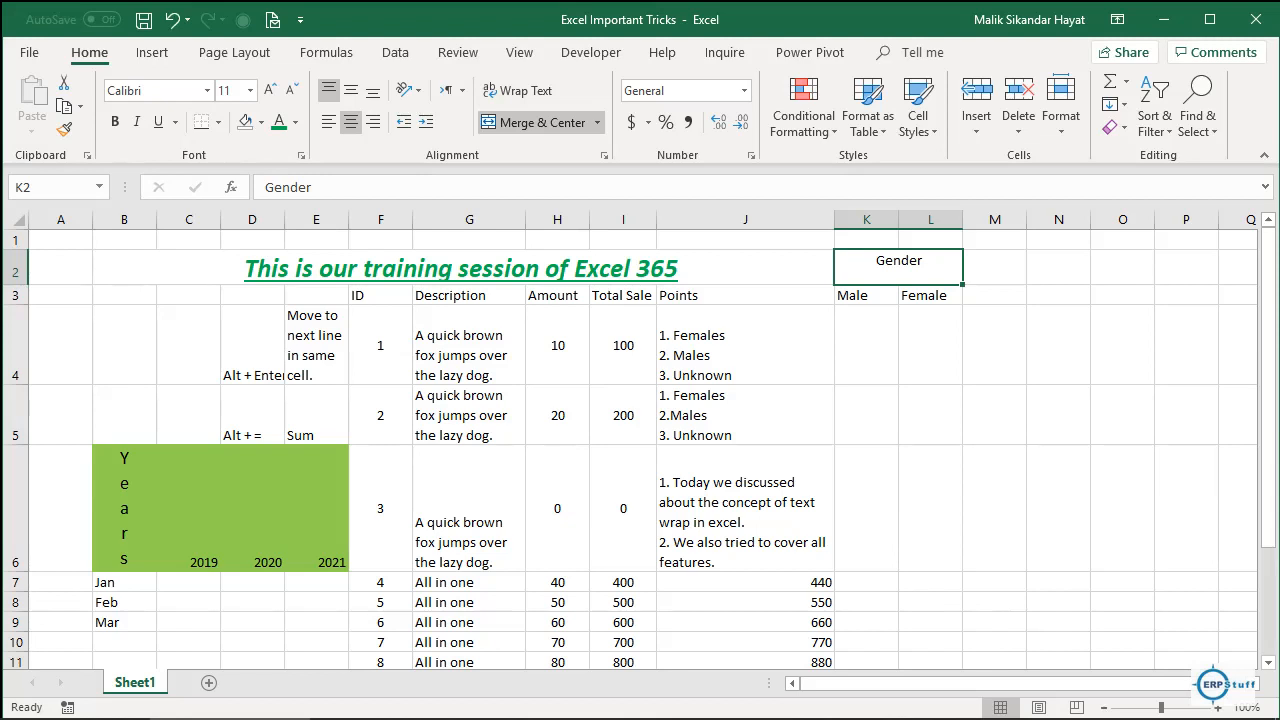
{"action": "left_click", "coordinate": [463, 268]}
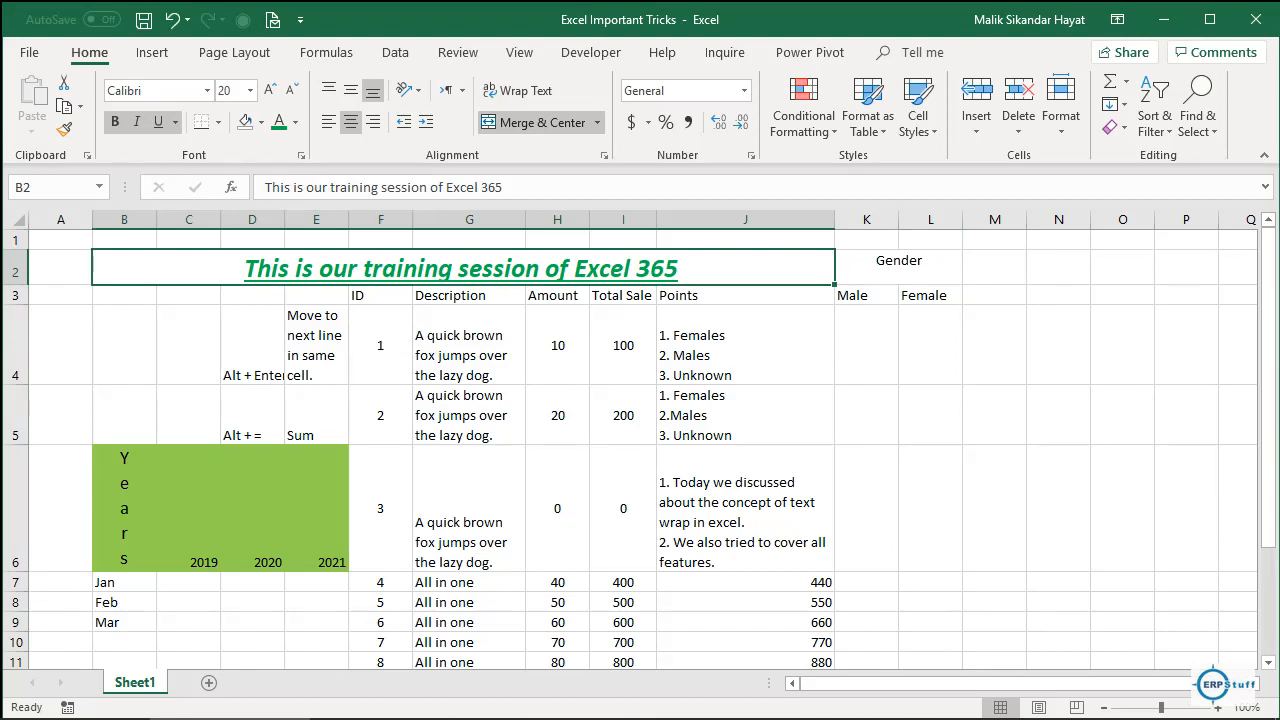
{"action": "left_click", "coordinate": [745, 295]}
{"action": "left_click", "coordinate": [463, 268]}
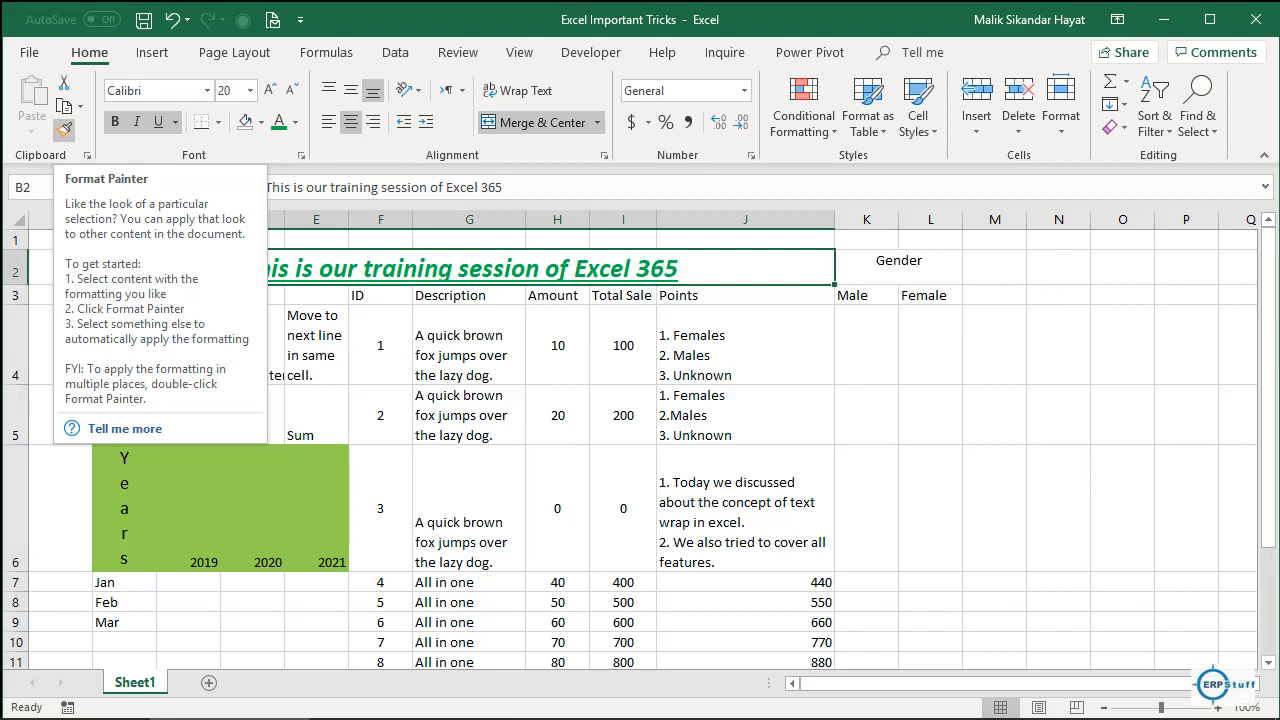
{"action": "left_click", "coordinate": [64, 128]}
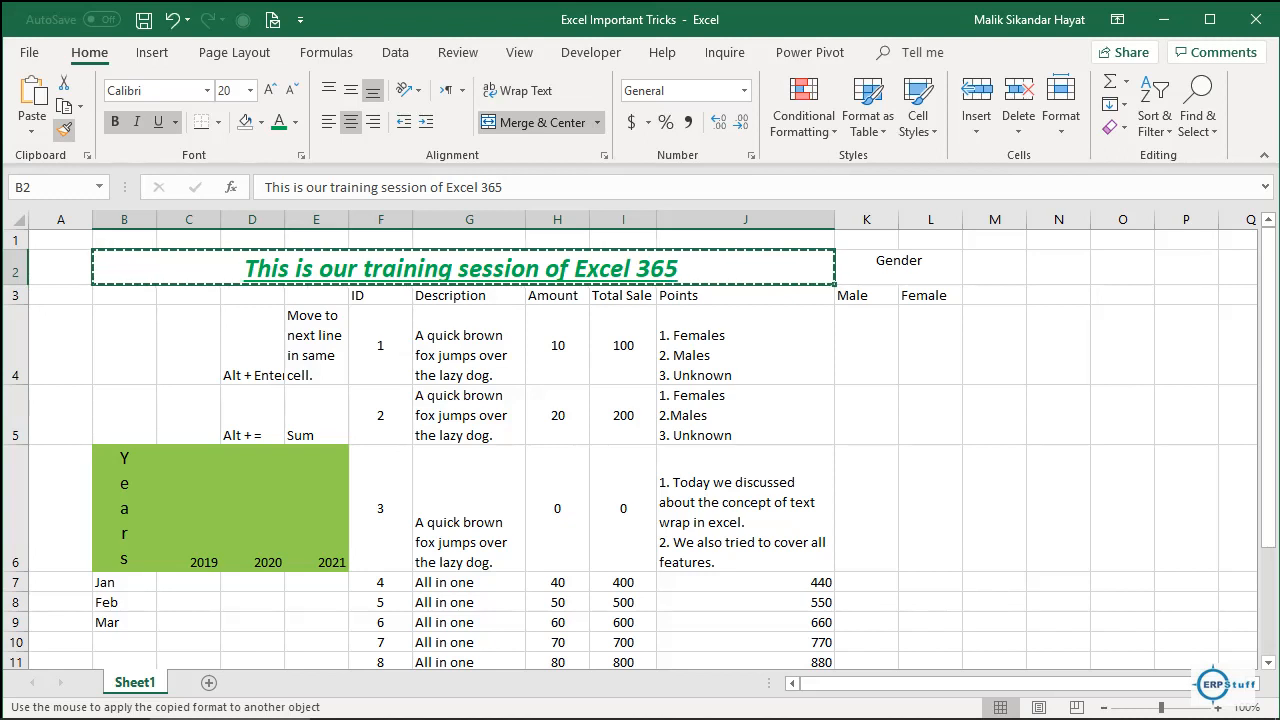
{"action": "left_click_drag", "start_coordinate": [845, 262], "coordinate": [930, 268]}
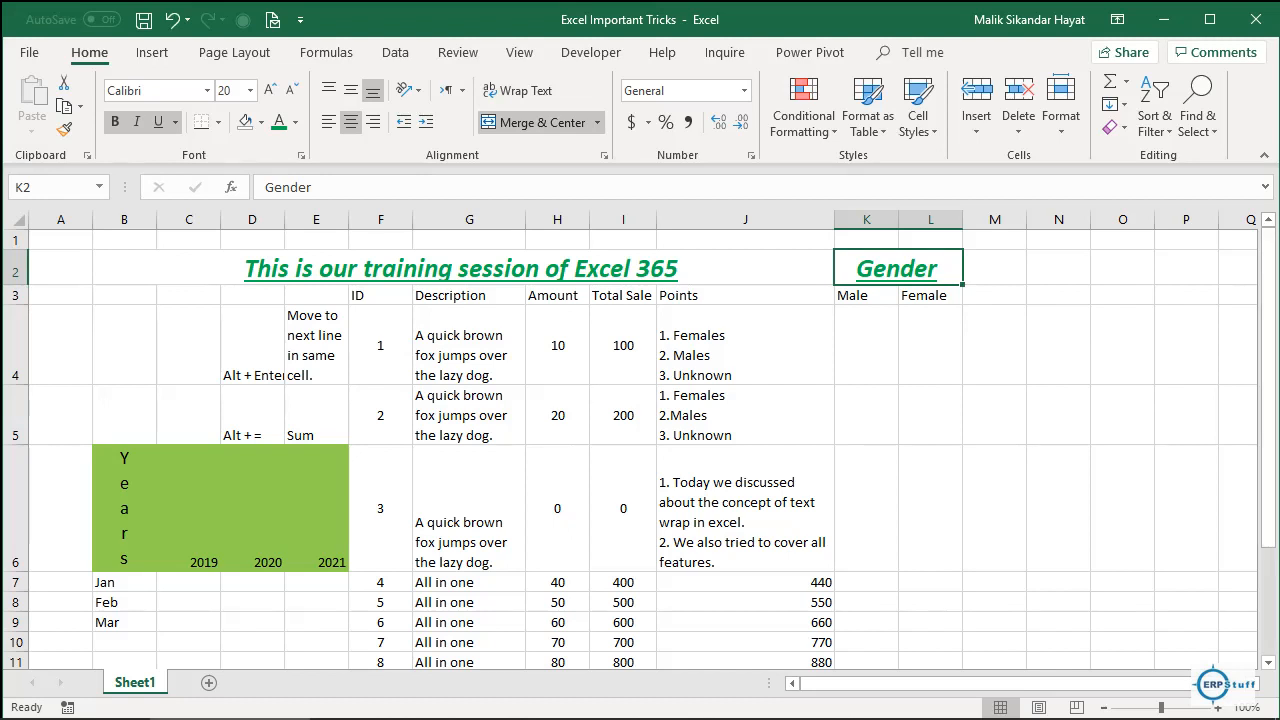
Step: Enter the heading "Categories" in cell K5
{"action": "left_click", "coordinate": [866, 414]}
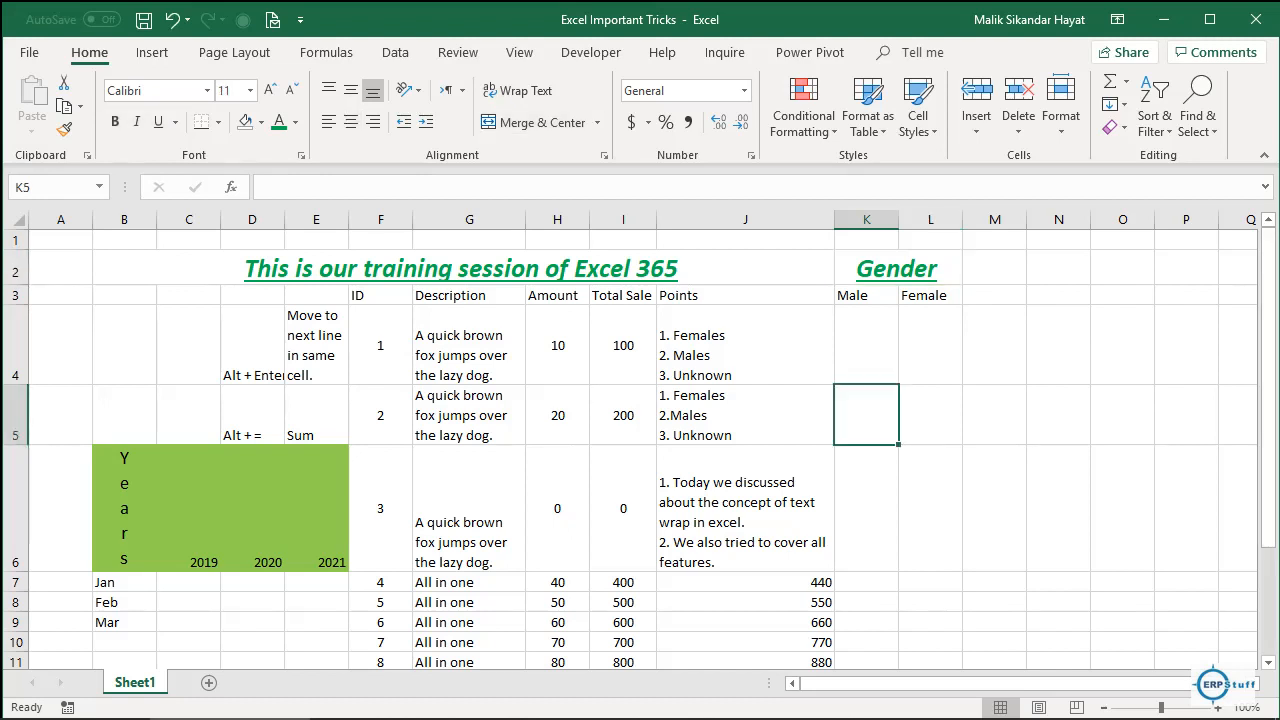
{"action": "type", "text": "Categorie"}
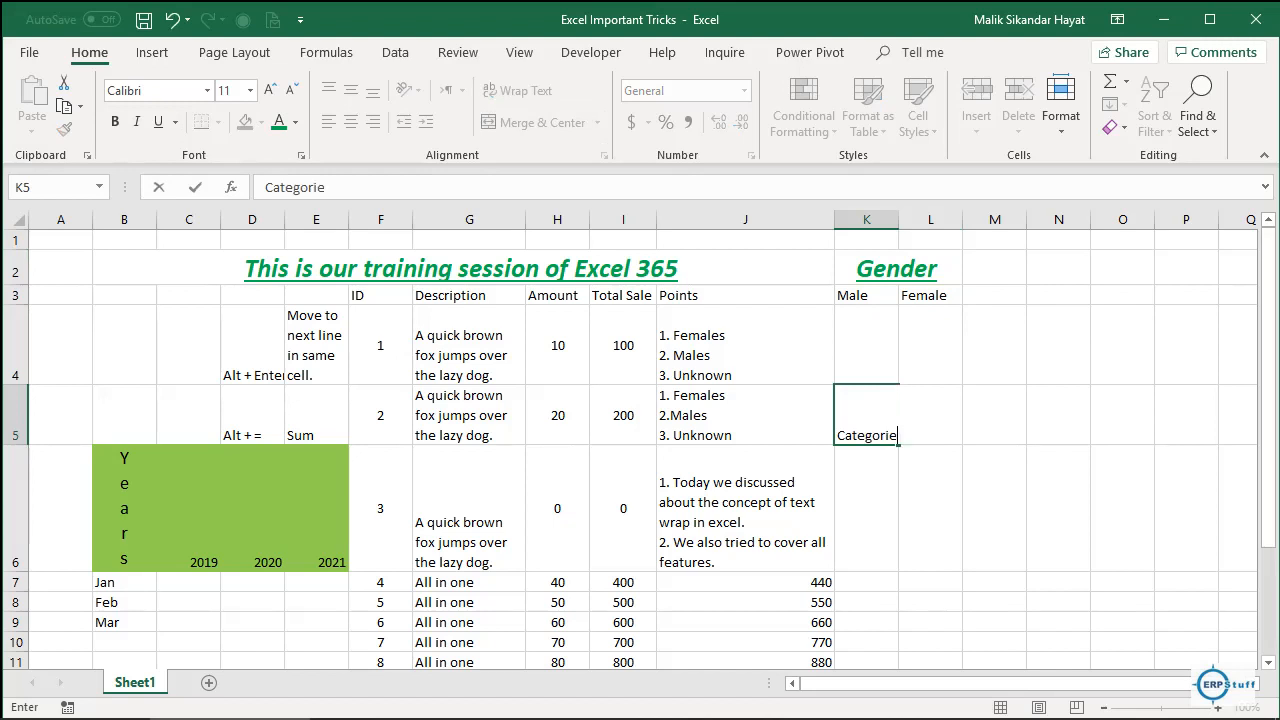
{"action": "type", "text": "s"}
{"action": "key", "text": "Return"}
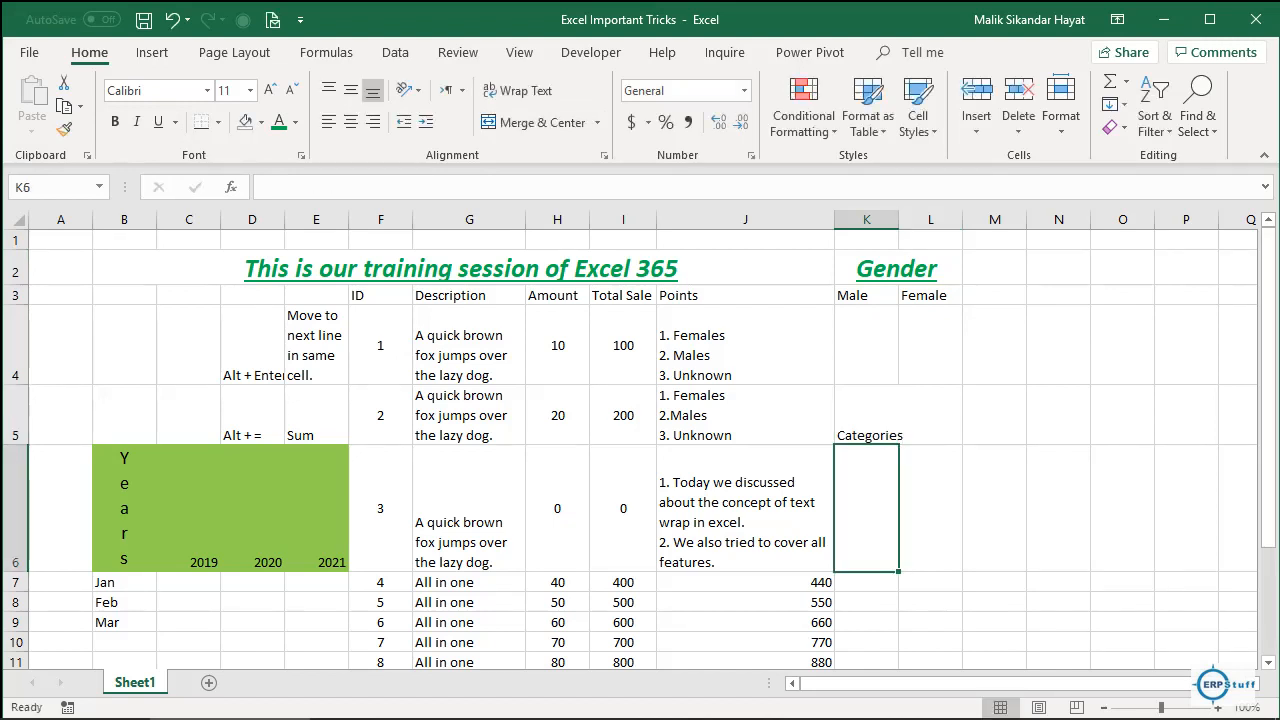
Step: Move the Categories heading from K5 to B20, below the existing data
{"action": "key", "text": "Up"}
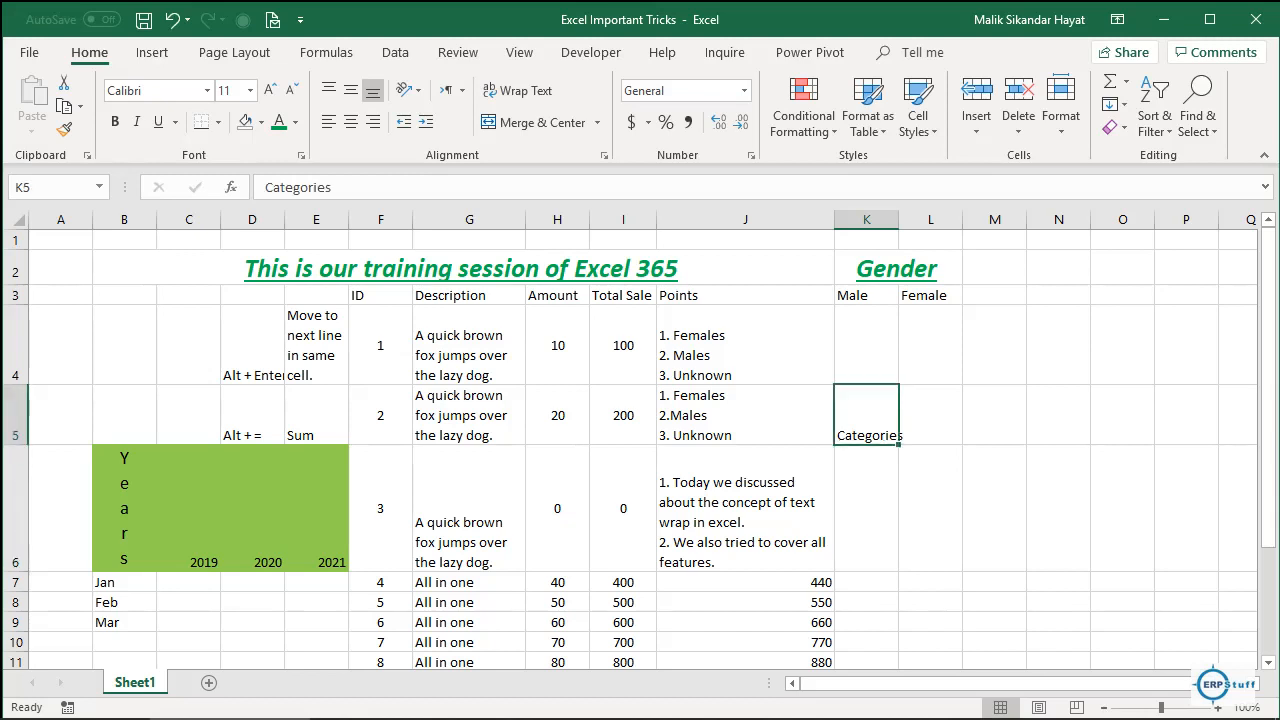
{"action": "key", "text": "ctrl+c"}
{"action": "key", "text": "Left"}
{"action": "key", "text": "Left"}
{"action": "key", "text": "Left"}
{"action": "key", "text": "Left"}
{"action": "key", "text": "Left"}
{"action": "key", "text": "Down"}
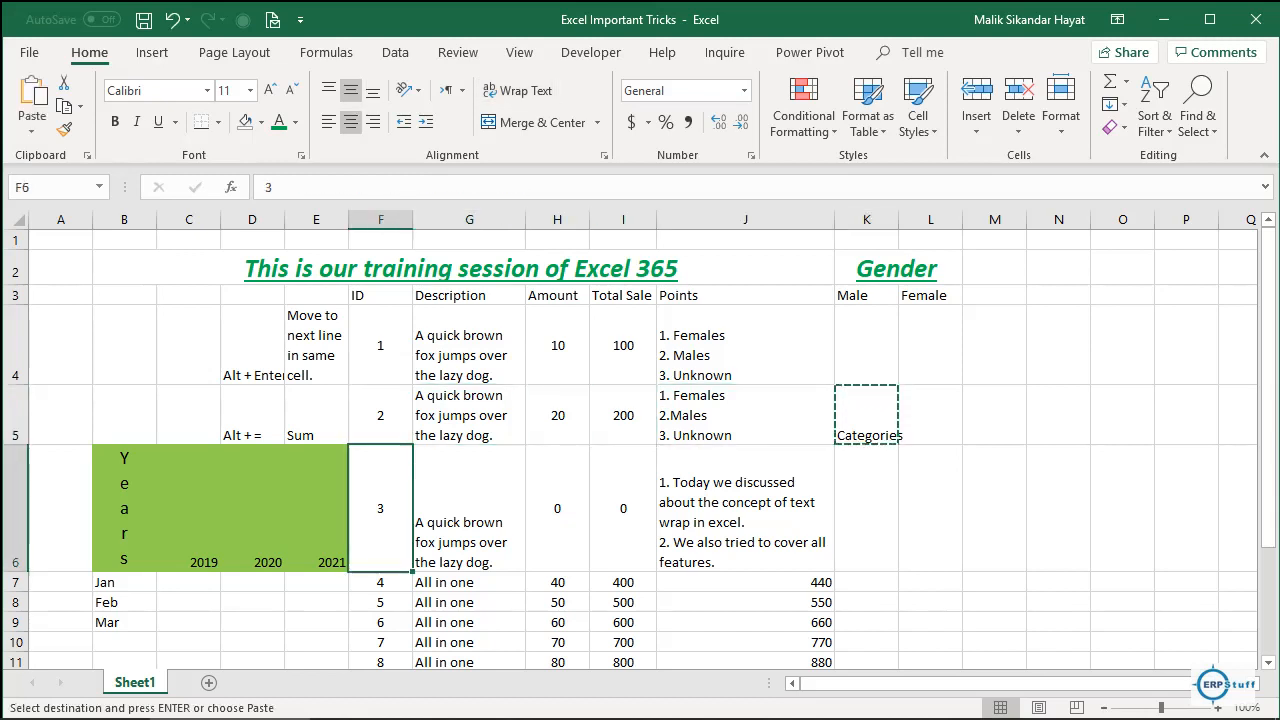
{"action": "key", "text": "Down"}
{"action": "key", "text": "ctrl+Down"}
{"action": "key", "text": "Down"}
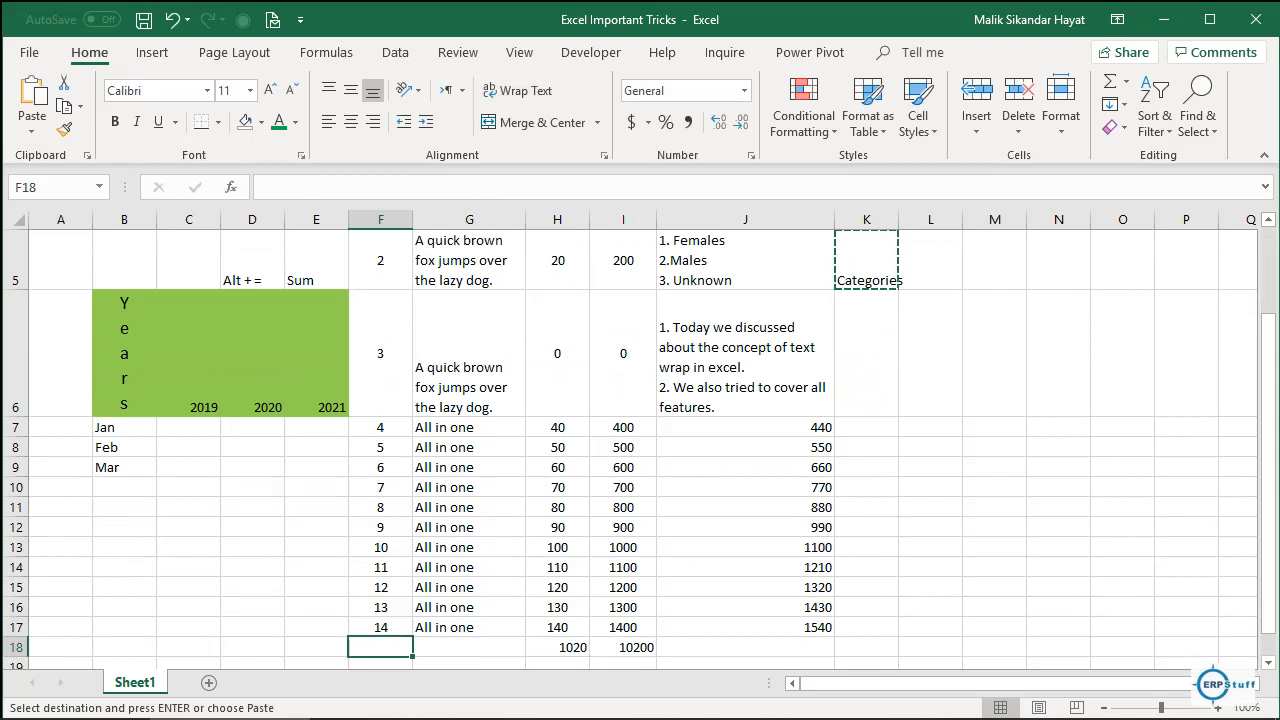
{"action": "key", "text": "Down"}
{"action": "key", "text": "Down"}
{"action": "key", "text": "Down"}
{"action": "key", "text": "Left"}
{"action": "key", "text": "Left"}
{"action": "key", "text": "Left"}
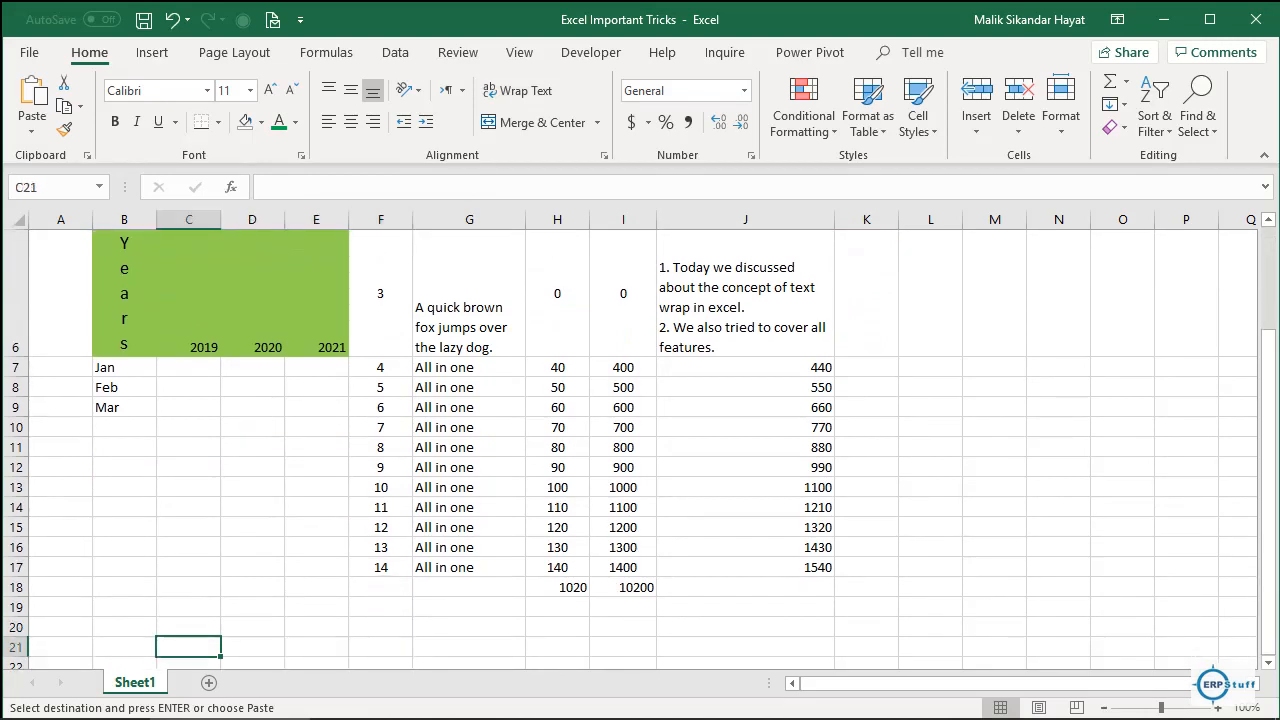
{"action": "key", "text": "Up"}
{"action": "key", "text": "Left"}
{"action": "type", "text": "Categories"}
{"action": "key", "text": "ctrl+Return"}
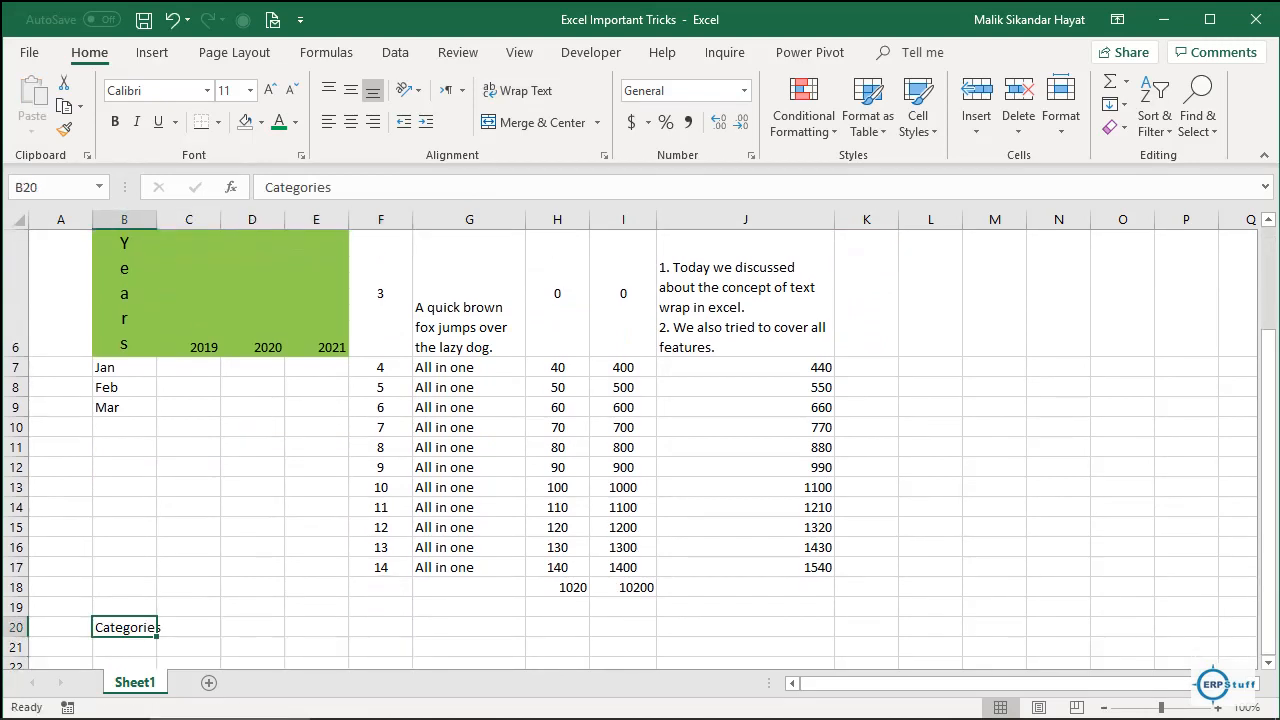
Step: List "Animals" in B21 and "Birds" in B22 under the Categories heading
{"action": "key", "text": "Down"}
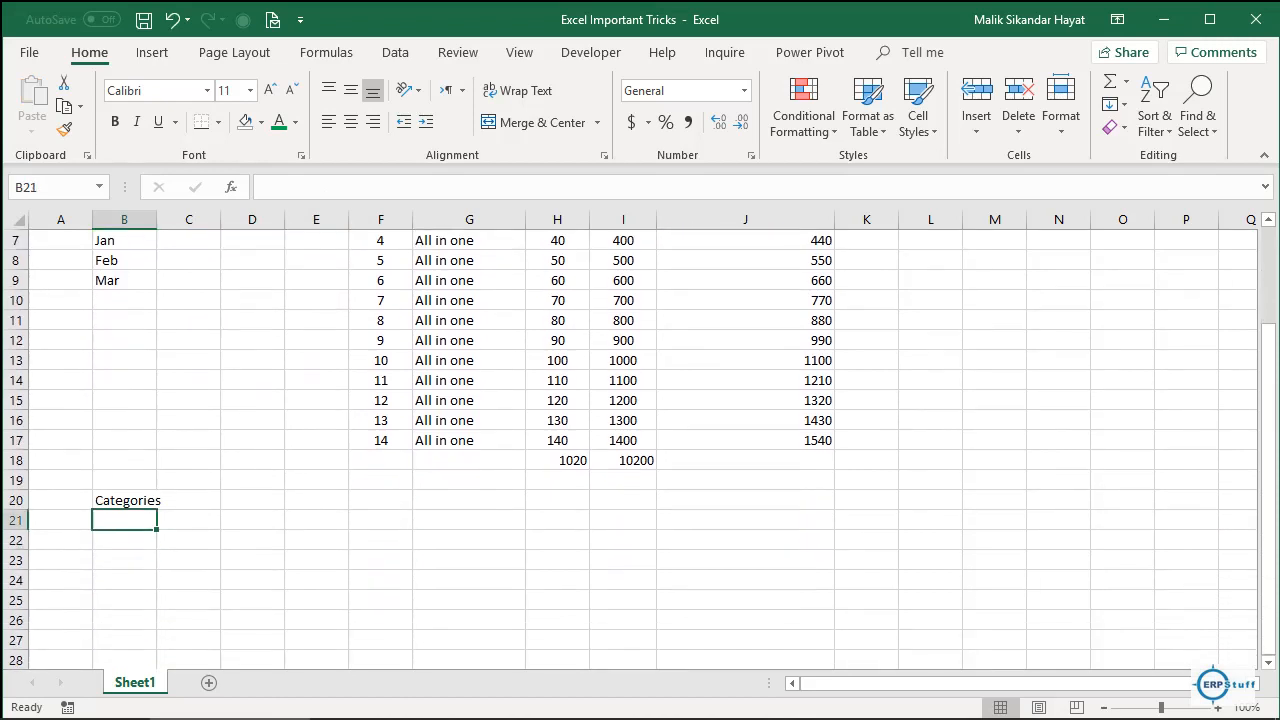
{"action": "type", "text": "Animals"}
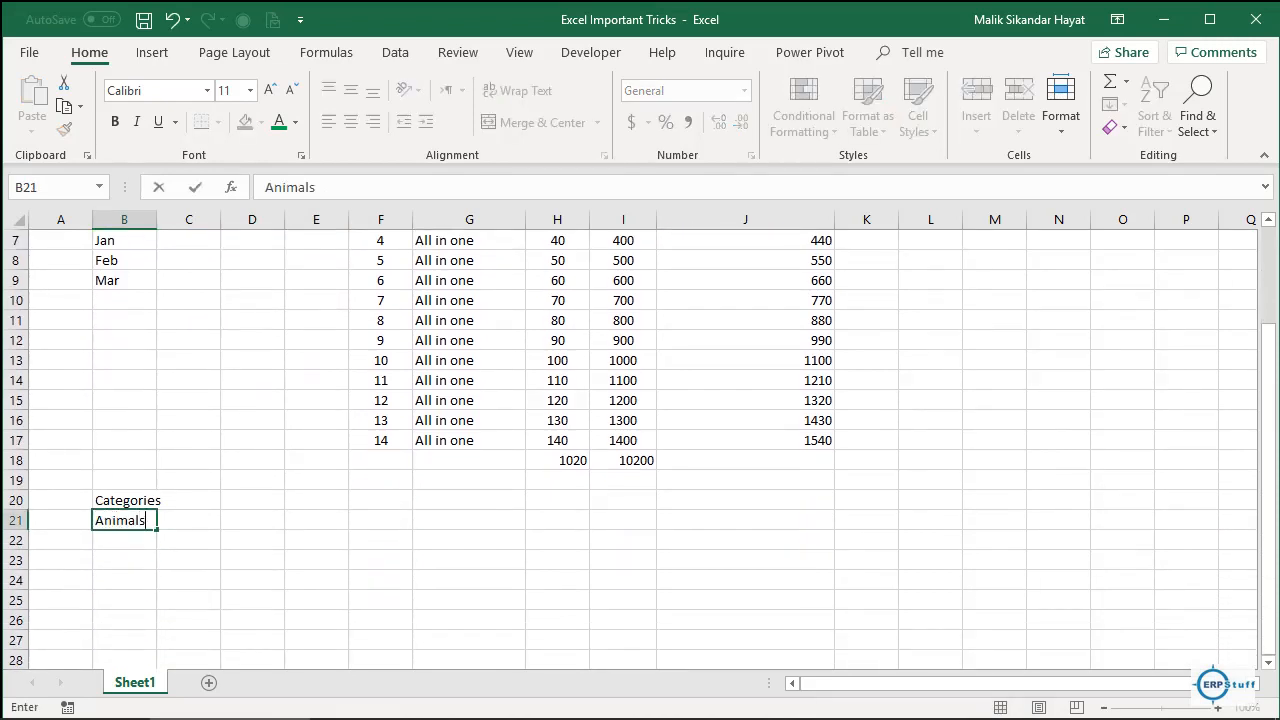
{"action": "key", "text": "Return"}
{"action": "type", "text": "Birds"}
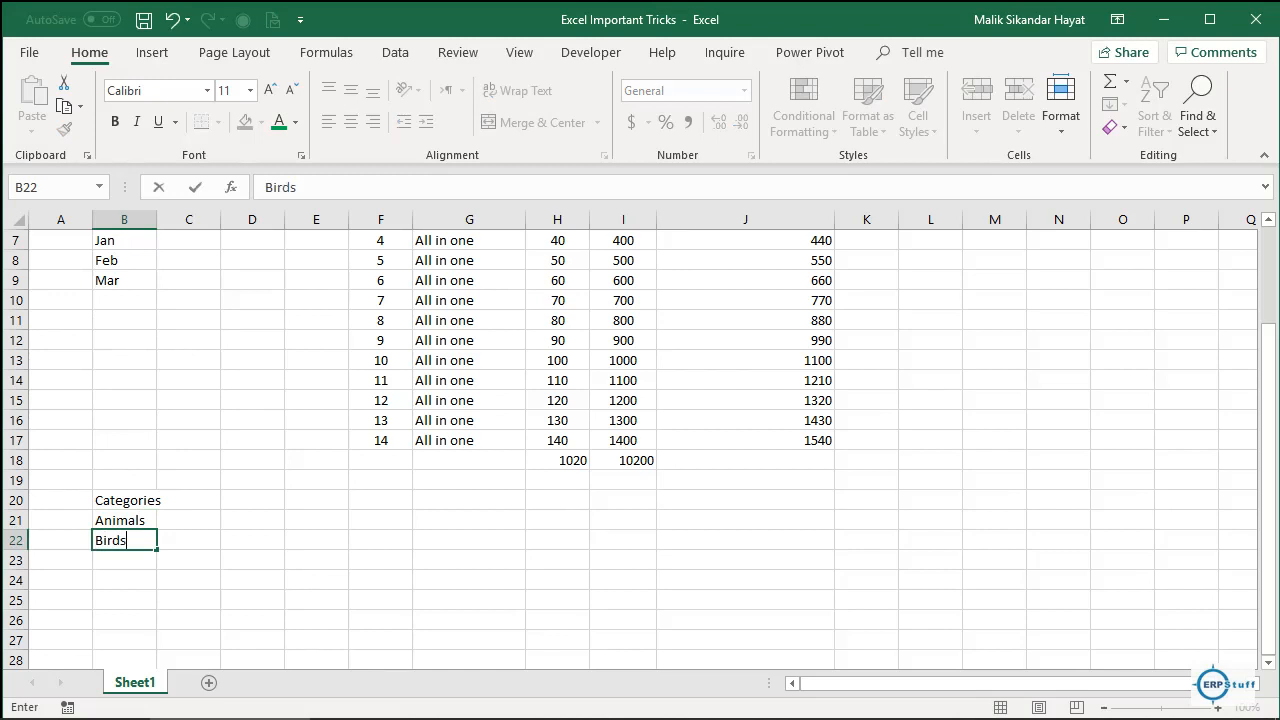
{"action": "key", "text": "Return"}
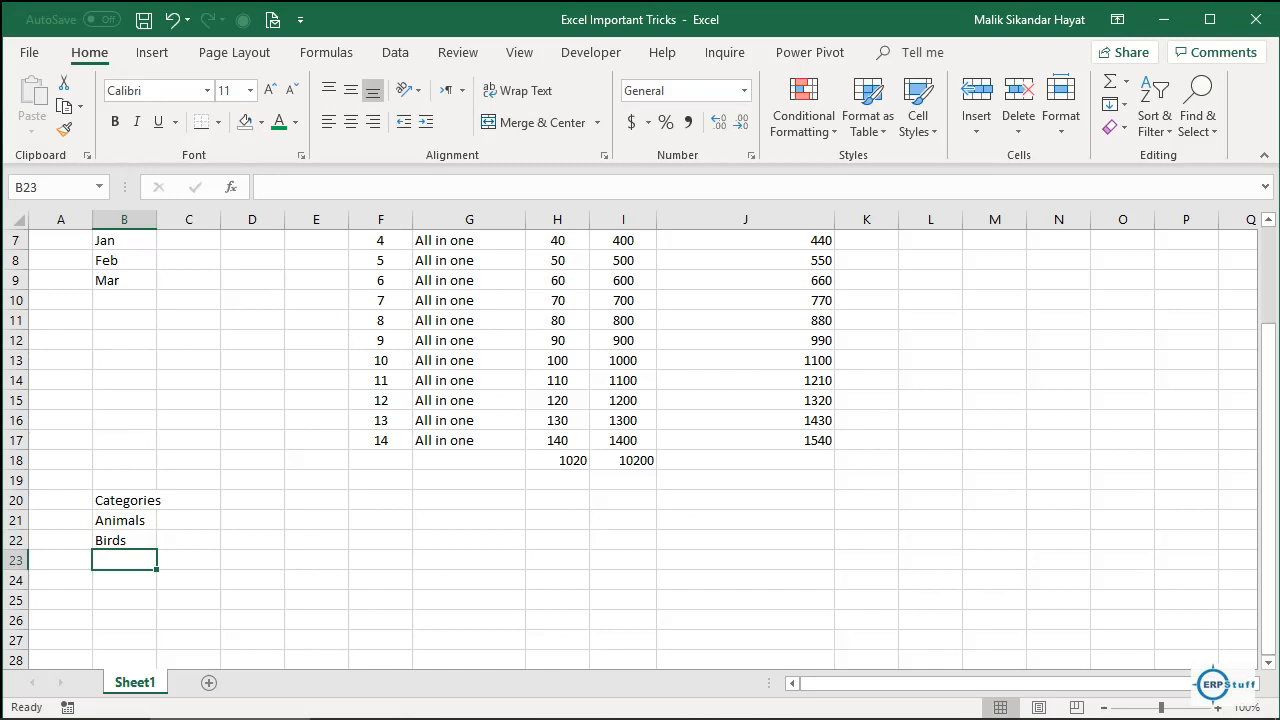
Step: Move the Birds entry from B22 down to B25
{"action": "key", "text": "Up"}
{"action": "key", "text": "Up"}
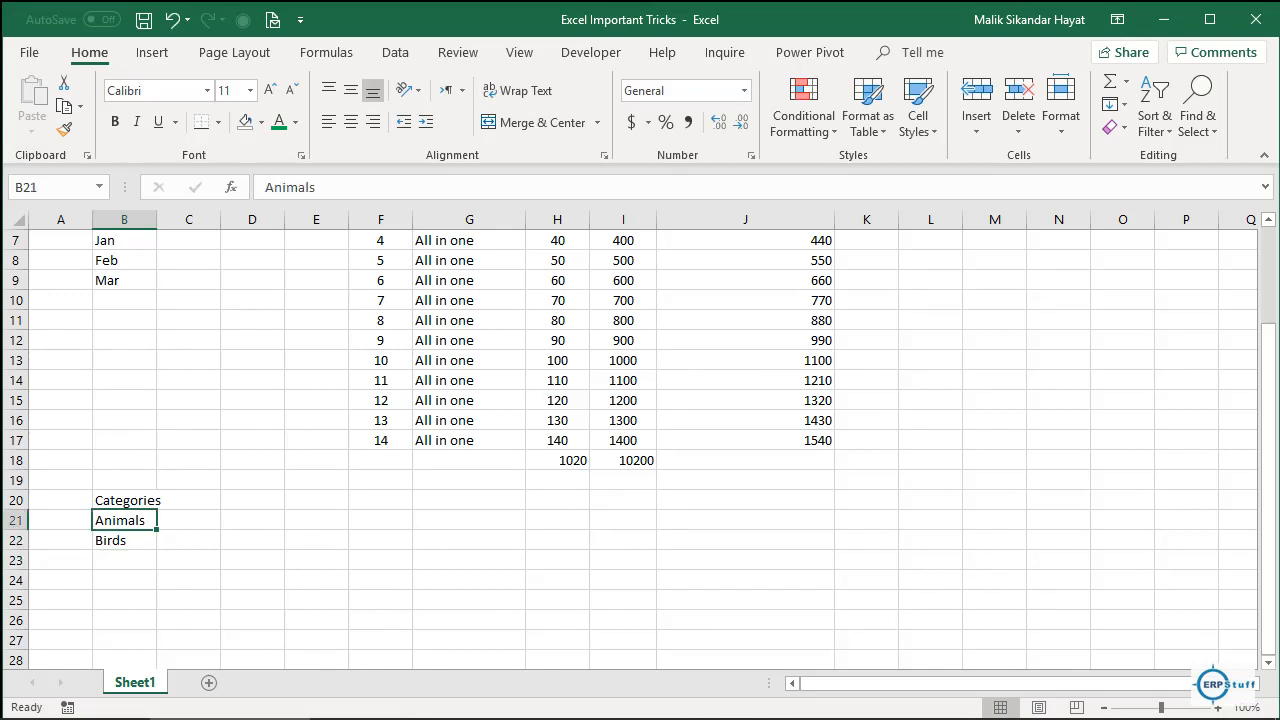
{"action": "key", "text": "Down"}
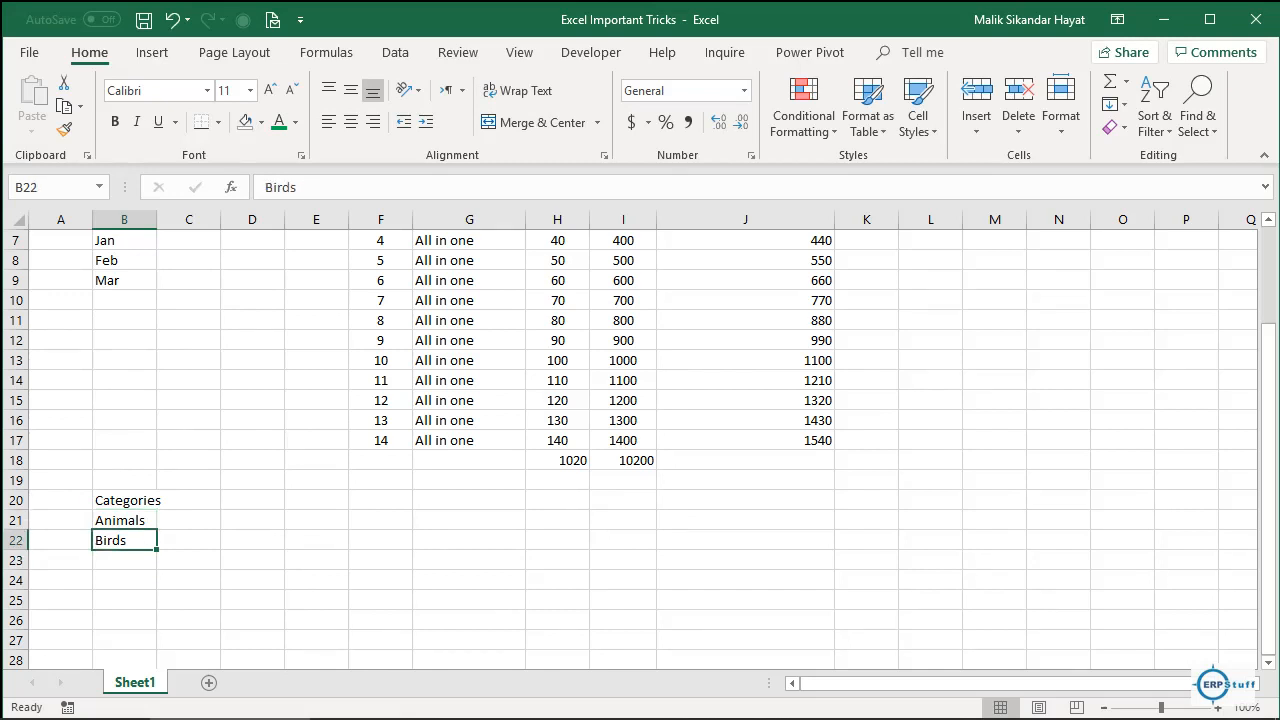
{"action": "key", "text": "ctrl+c"}
{"action": "key", "text": "Down"}
{"action": "key", "text": "Down"}
{"action": "key", "text": "Down"}
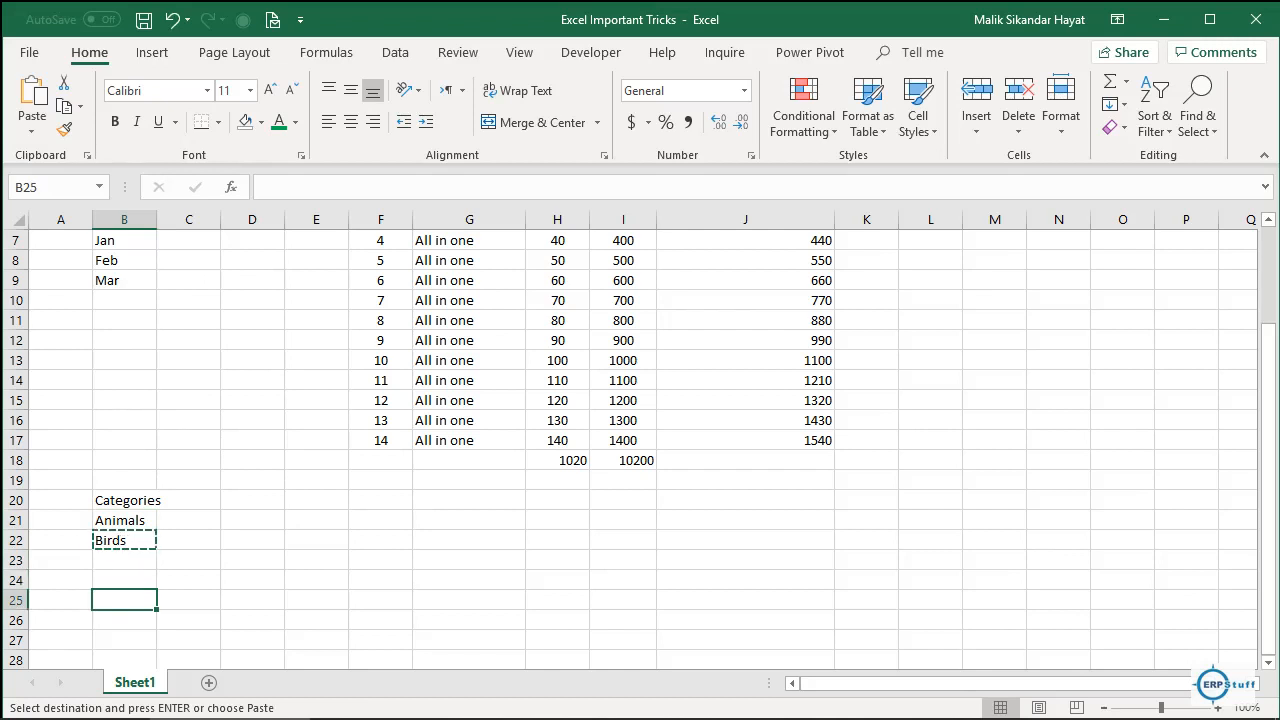
{"action": "key", "text": "Up"}
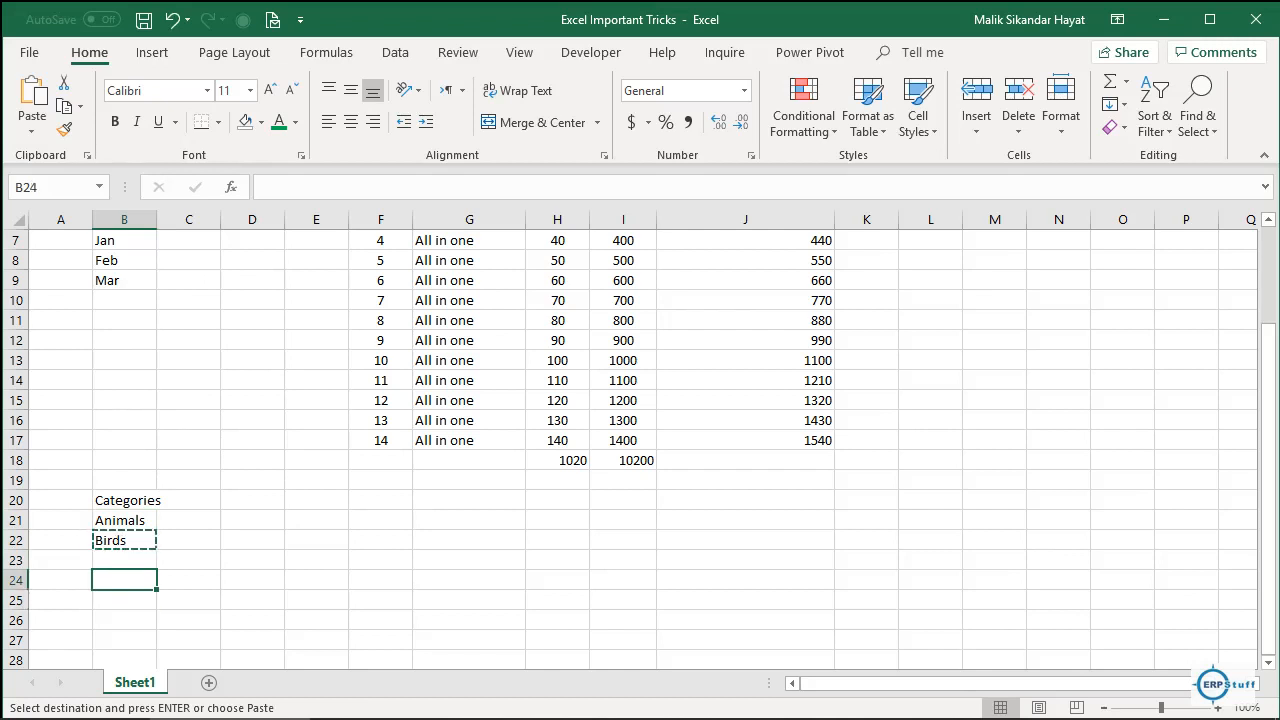
{"action": "key", "text": "Down"}
{"action": "key", "text": "ctrl+v"}
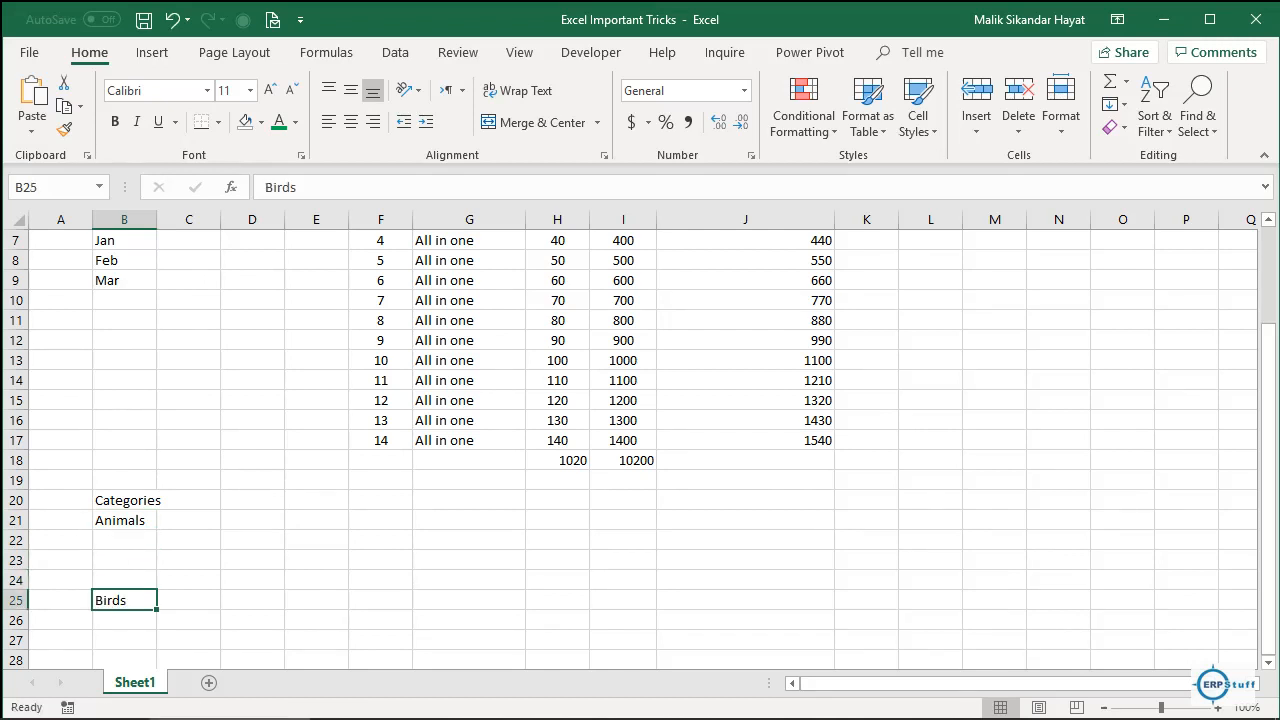
Step: Enter "Small" in B22, directly below the first category
{"action": "key", "text": "Up"}
{"action": "key", "text": "Up"}
{"action": "key", "text": "Up"}
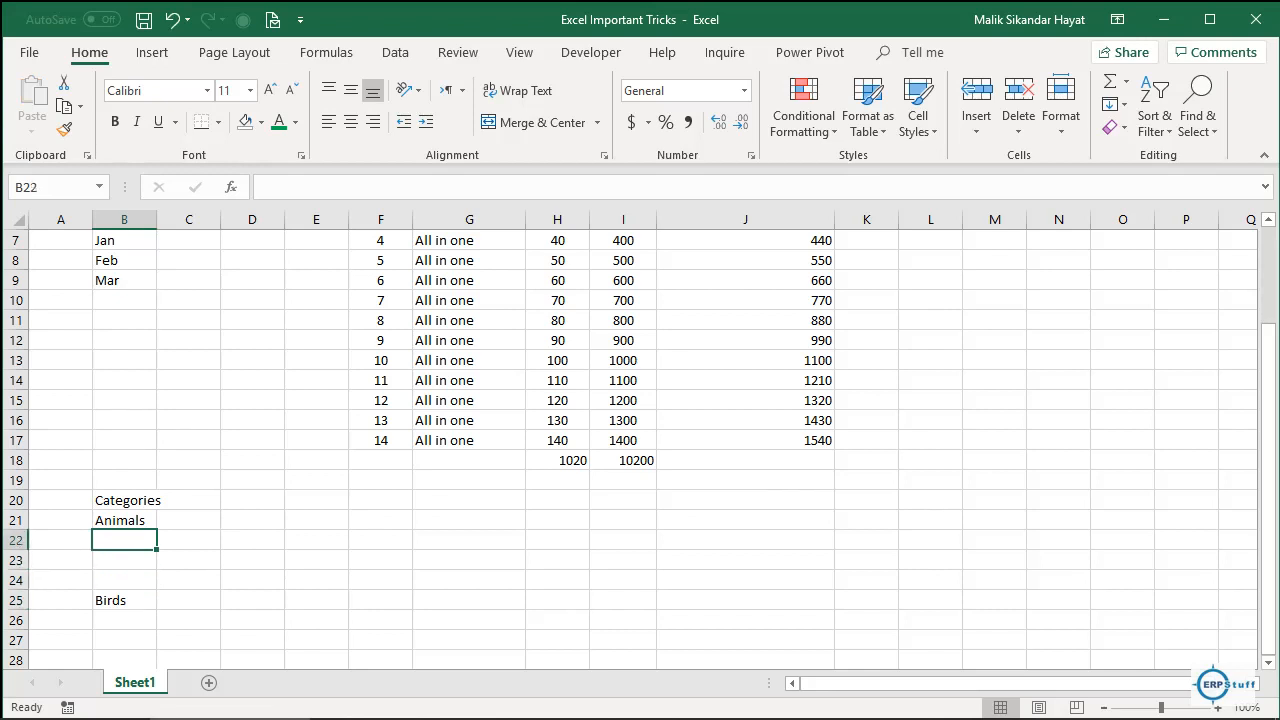
{"action": "type", "text": "Smal"}
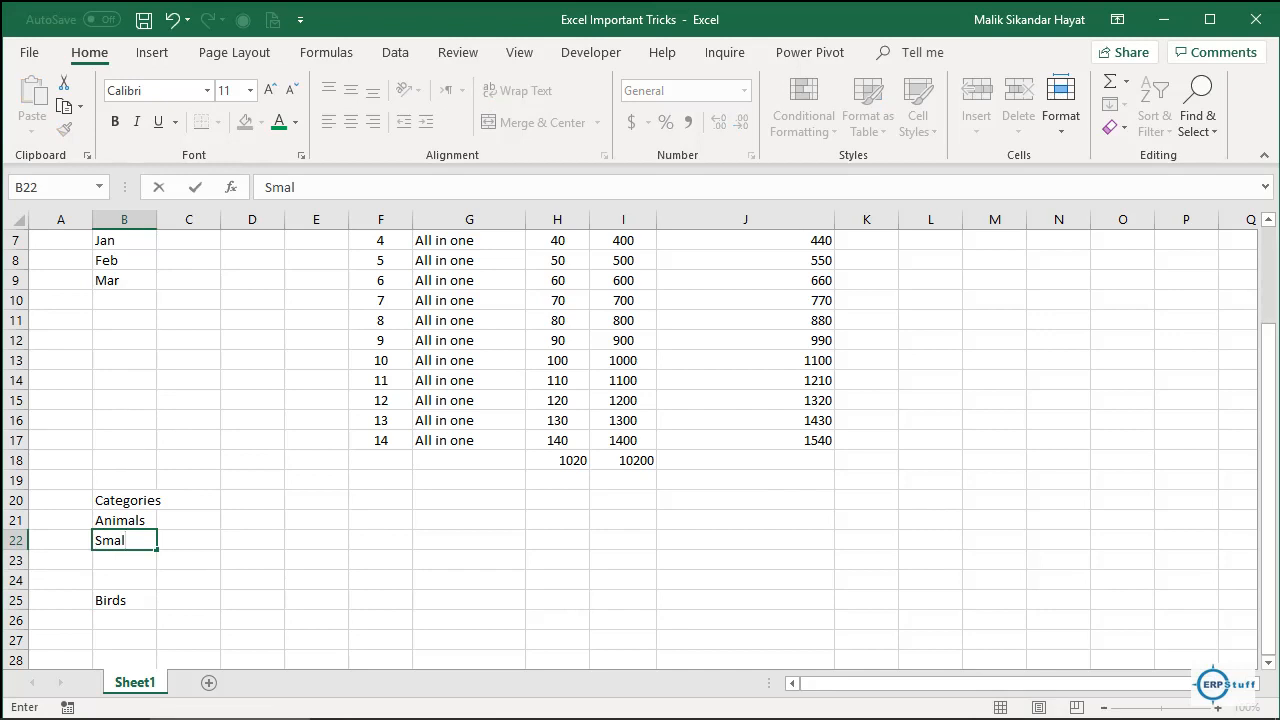
{"action": "key", "text": "Return"}
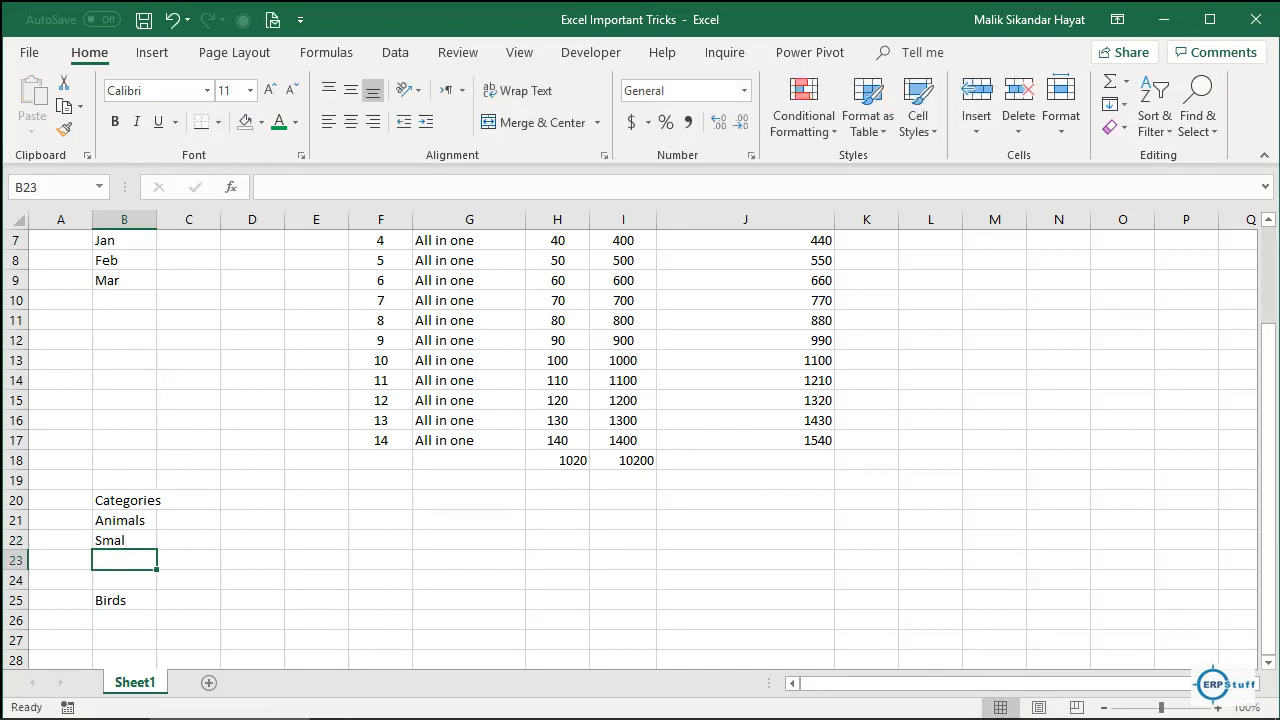
{"action": "key", "text": "Up"}
{"action": "type", "text": "Small"}
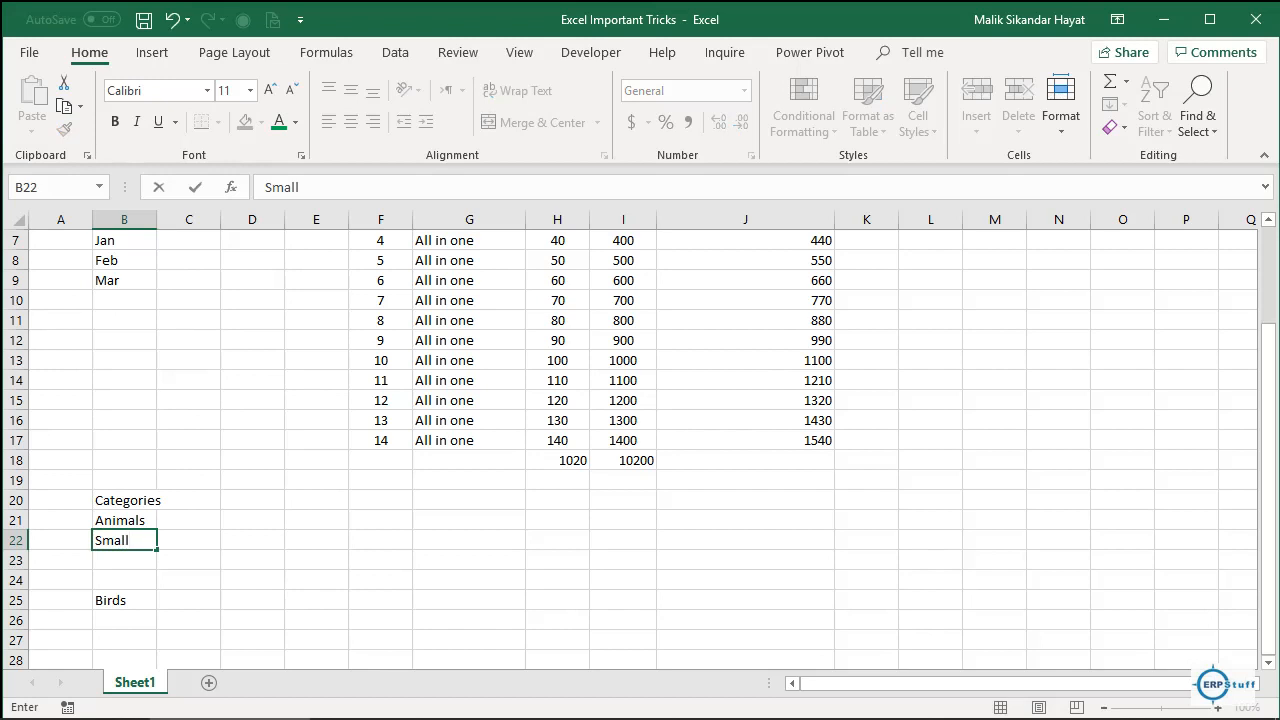
{"action": "key", "text": "Return"}
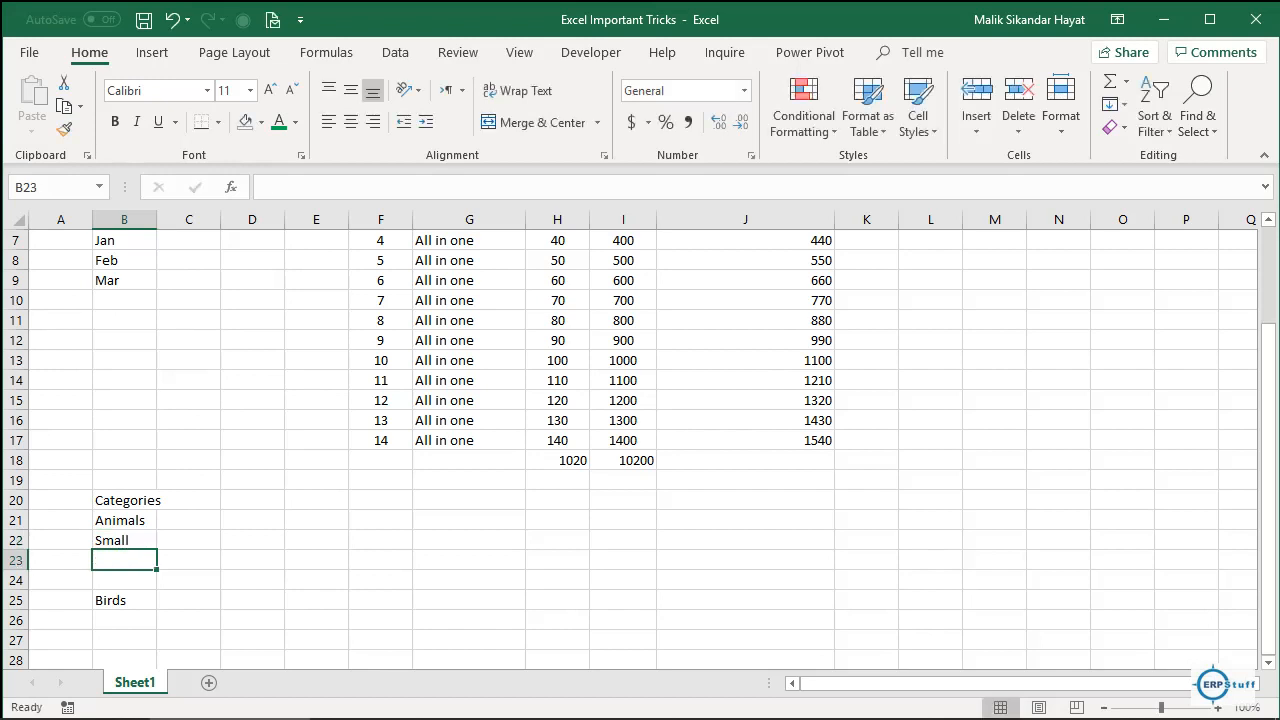
Step: Complete the size list with "Medium" in B23 and "Large" in B24
{"action": "type", "text": "Large"}
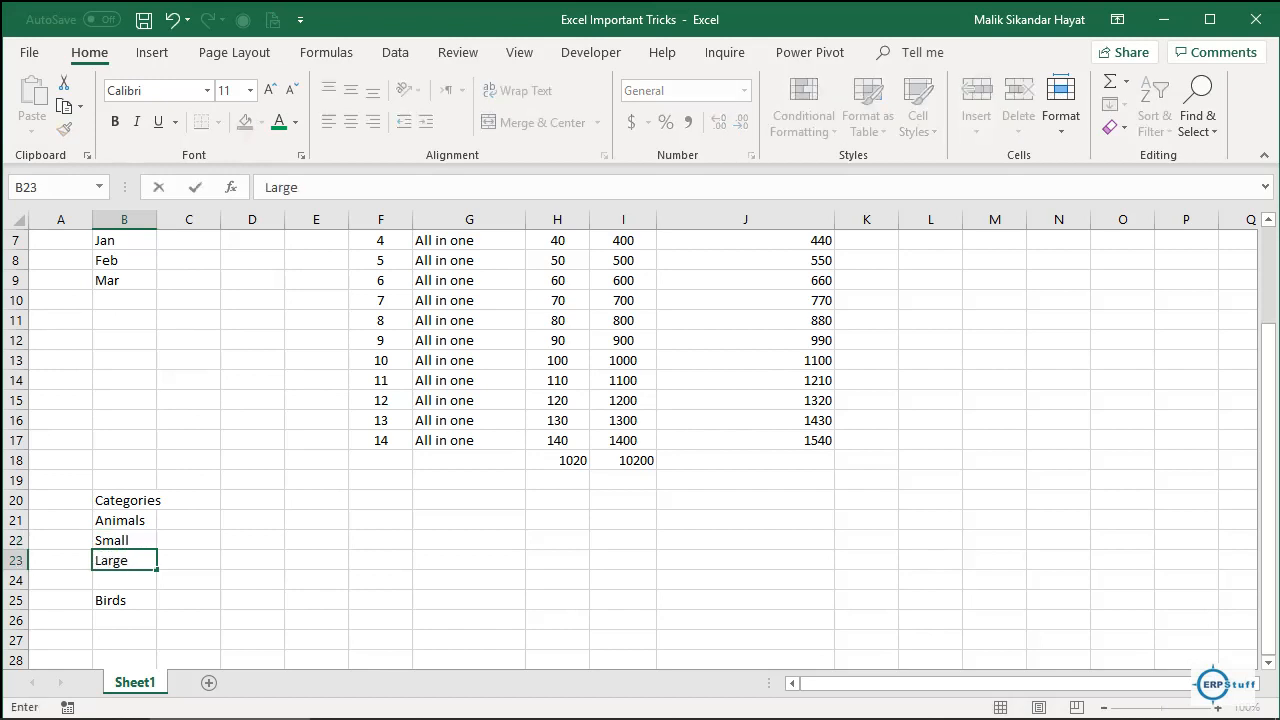
{"action": "key", "text": "Return"}
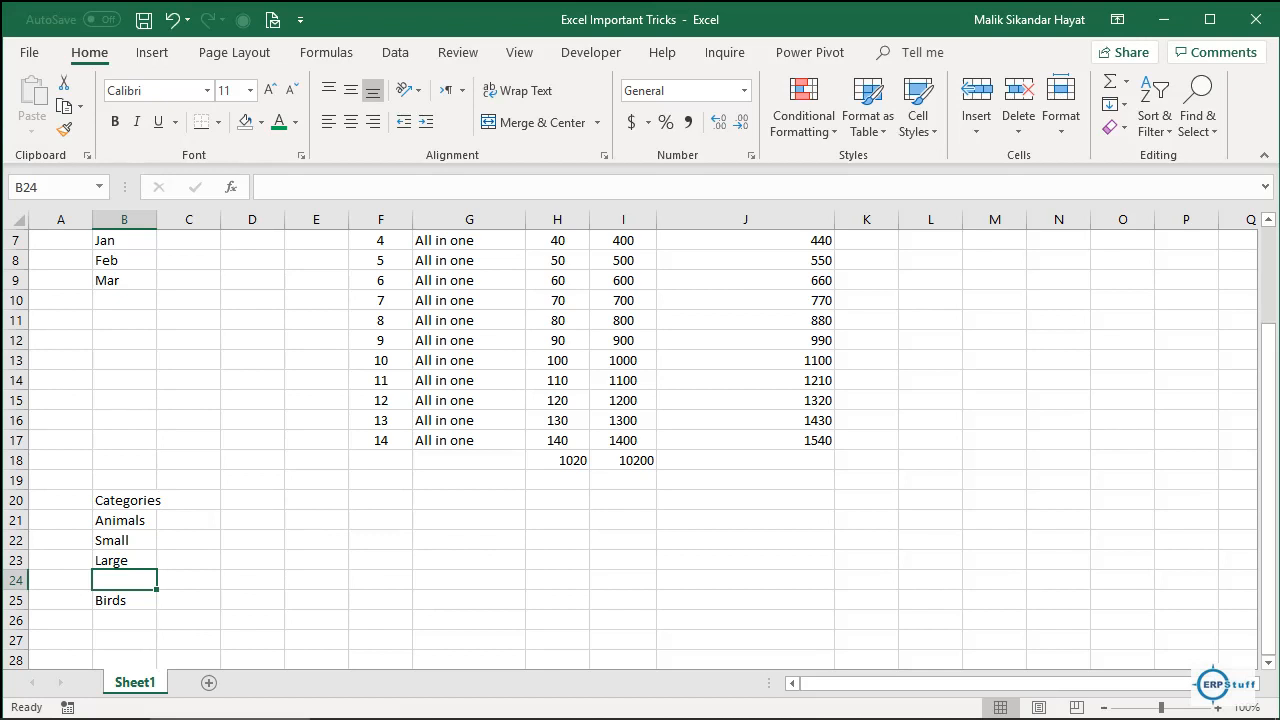
{"action": "left_click", "coordinate": [124, 560]}
{"action": "type", "text": "Medi"}
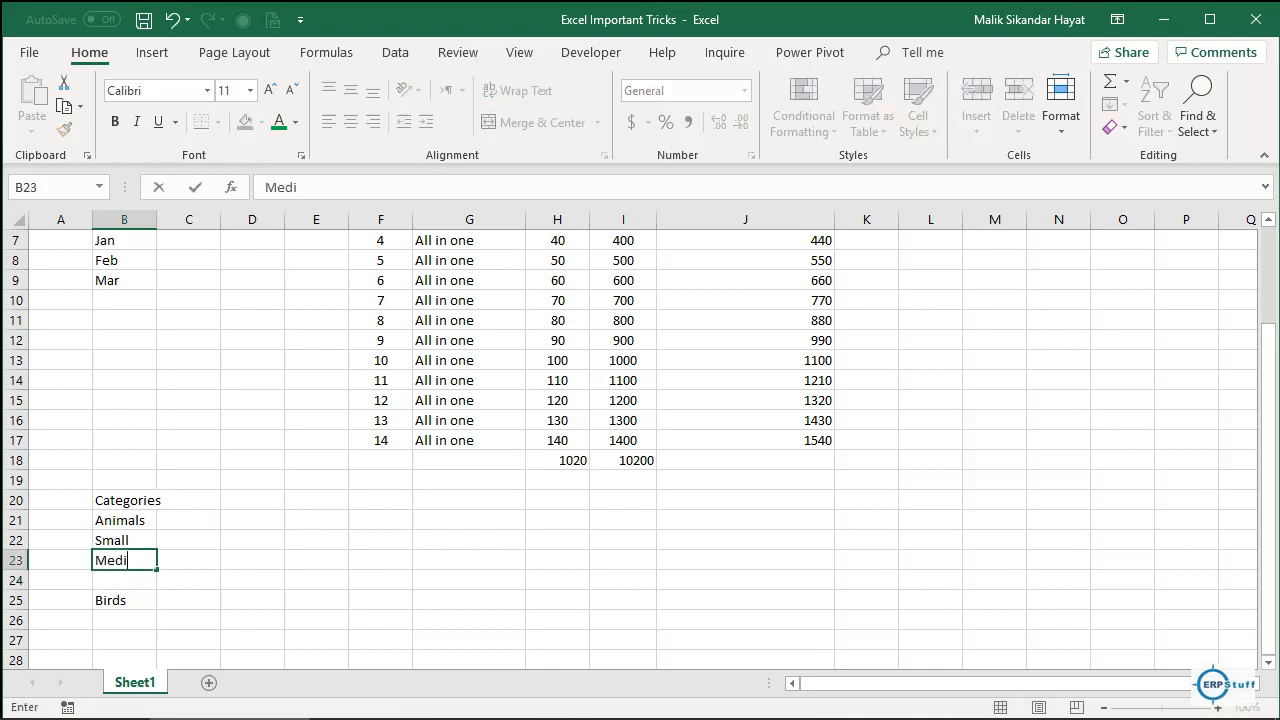
{"action": "type", "text": "um"}
{"action": "key", "text": "Return"}
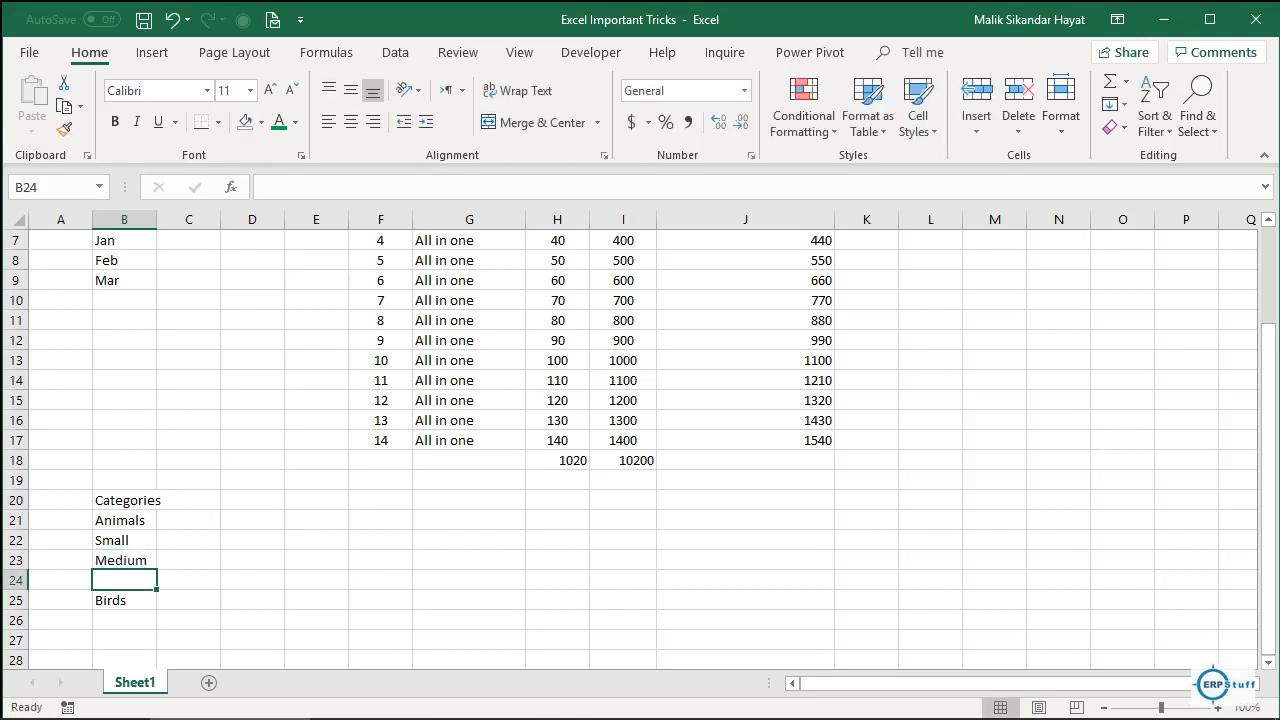
{"action": "type", "text": "Large"}
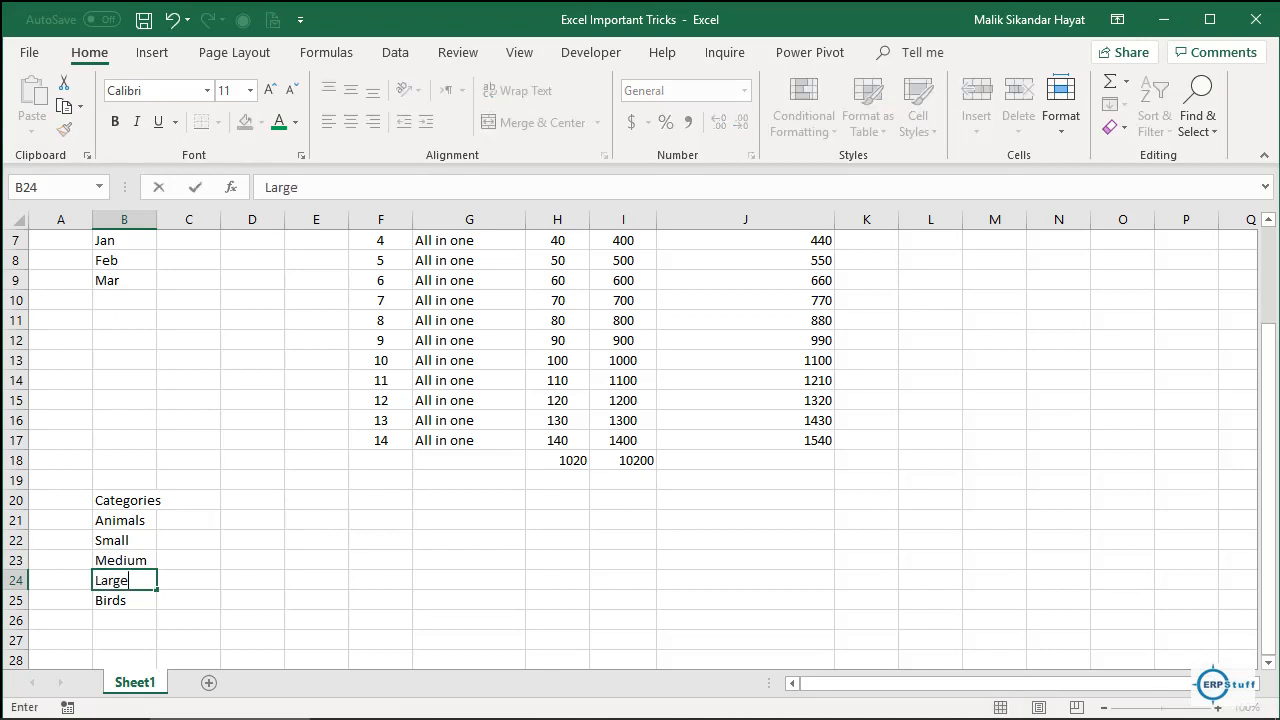
{"action": "key", "text": "Return"}
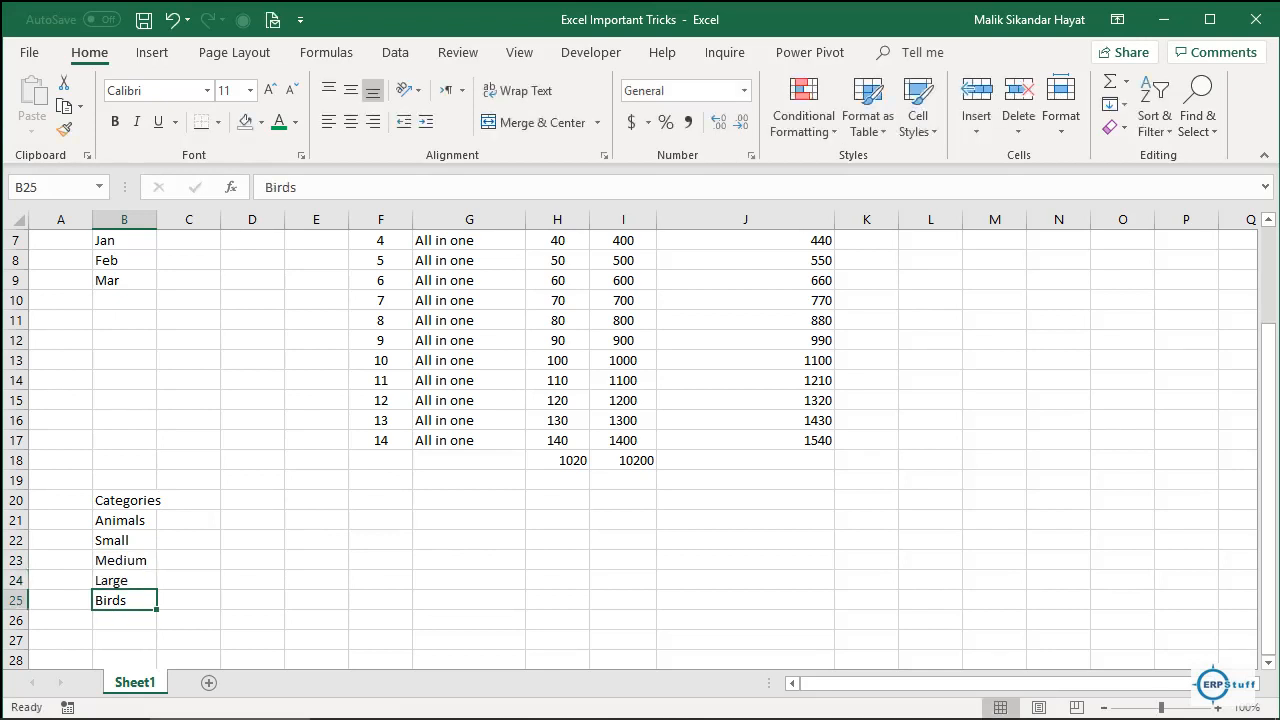
Step: Replace the first category, Animals, in B21 with "Shoes"
{"action": "key", "text": "Up"}
{"action": "key", "text": "Up"}
{"action": "key", "text": "Up"}
{"action": "key", "text": "Up"}
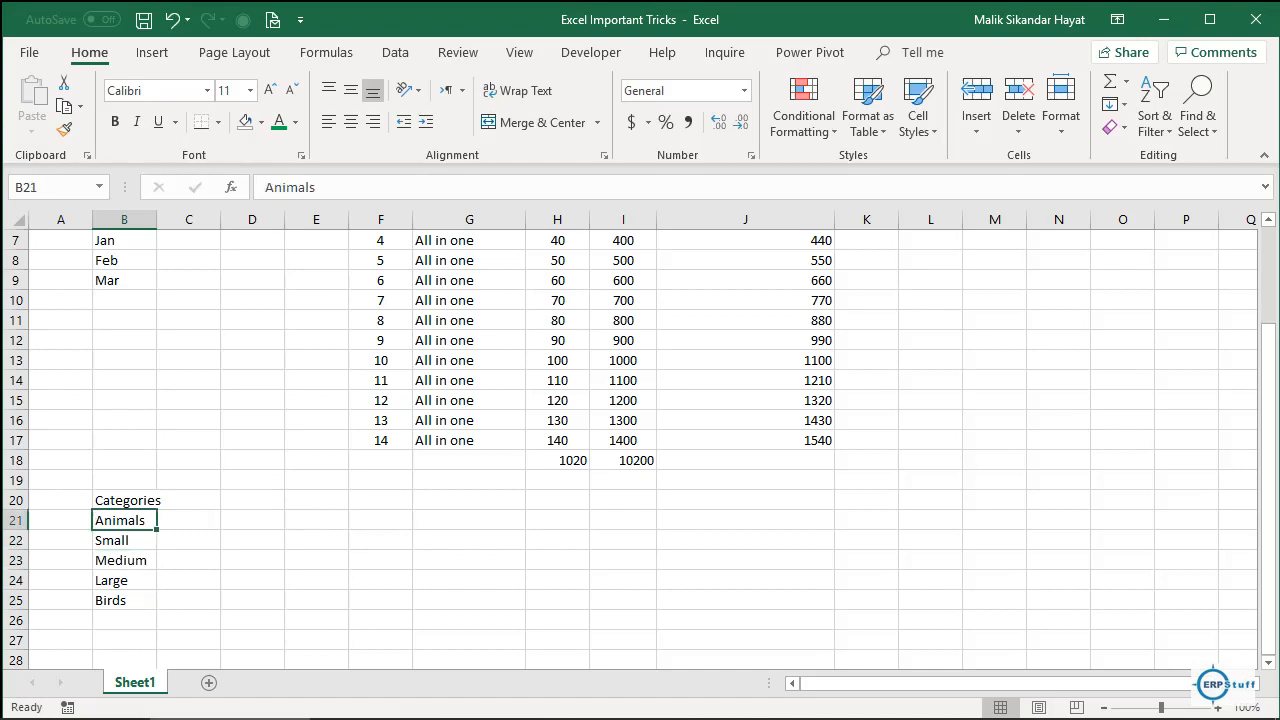
{"action": "type", "text": "Shoes"}
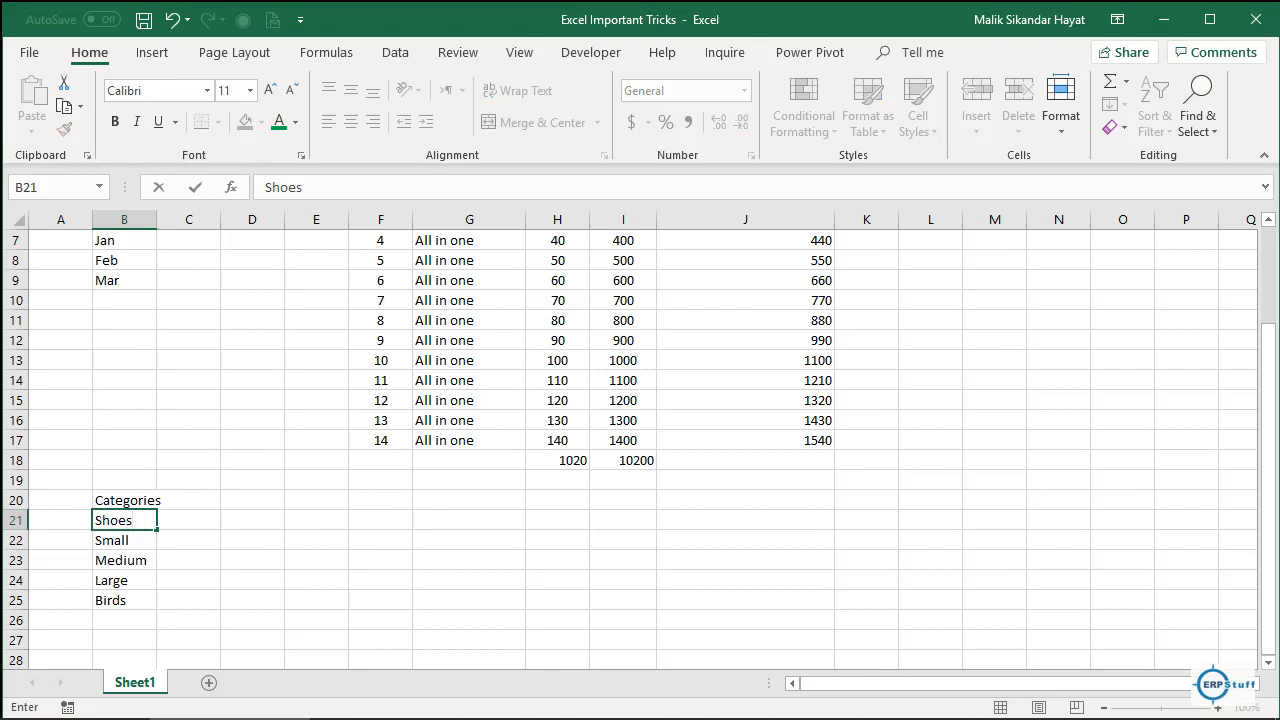
{"action": "key", "text": "Return"}
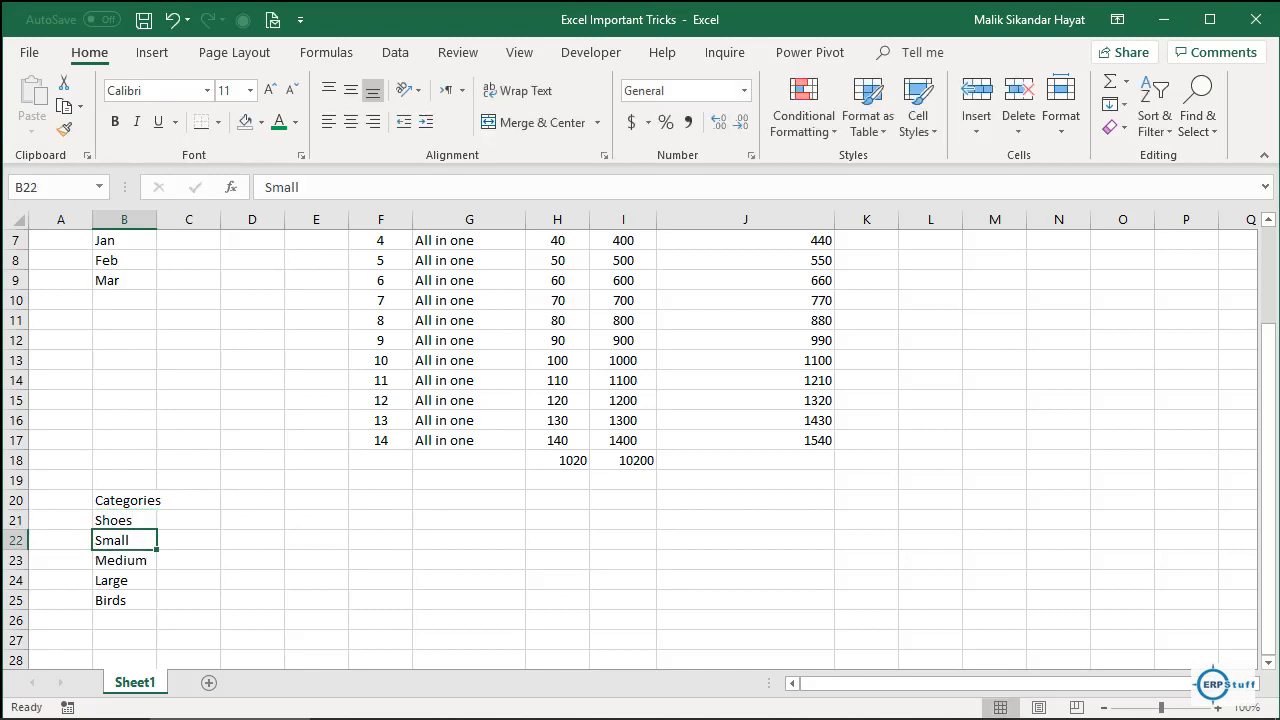
Step: Replace the Birds entry in B25 with "Colors"
{"action": "key", "text": "Down"}
{"action": "key", "text": "Down"}
{"action": "key", "text": "Down"}
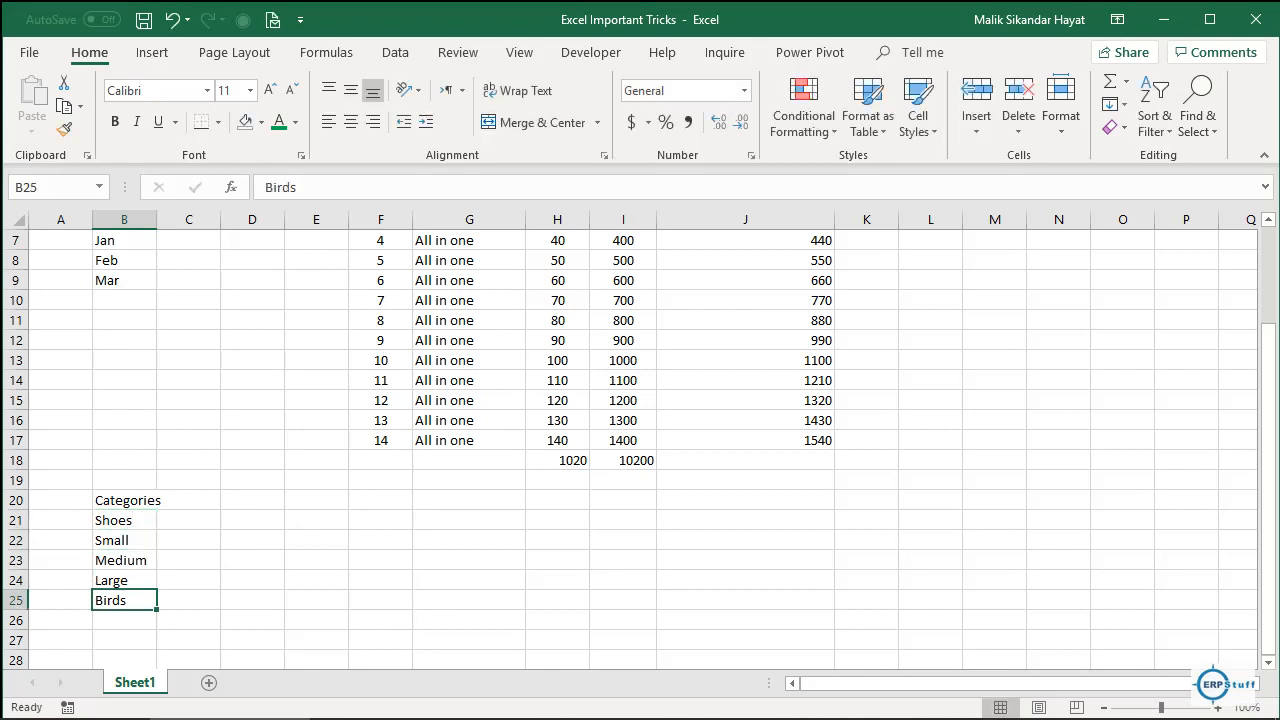
{"action": "type", "text": "Colors"}
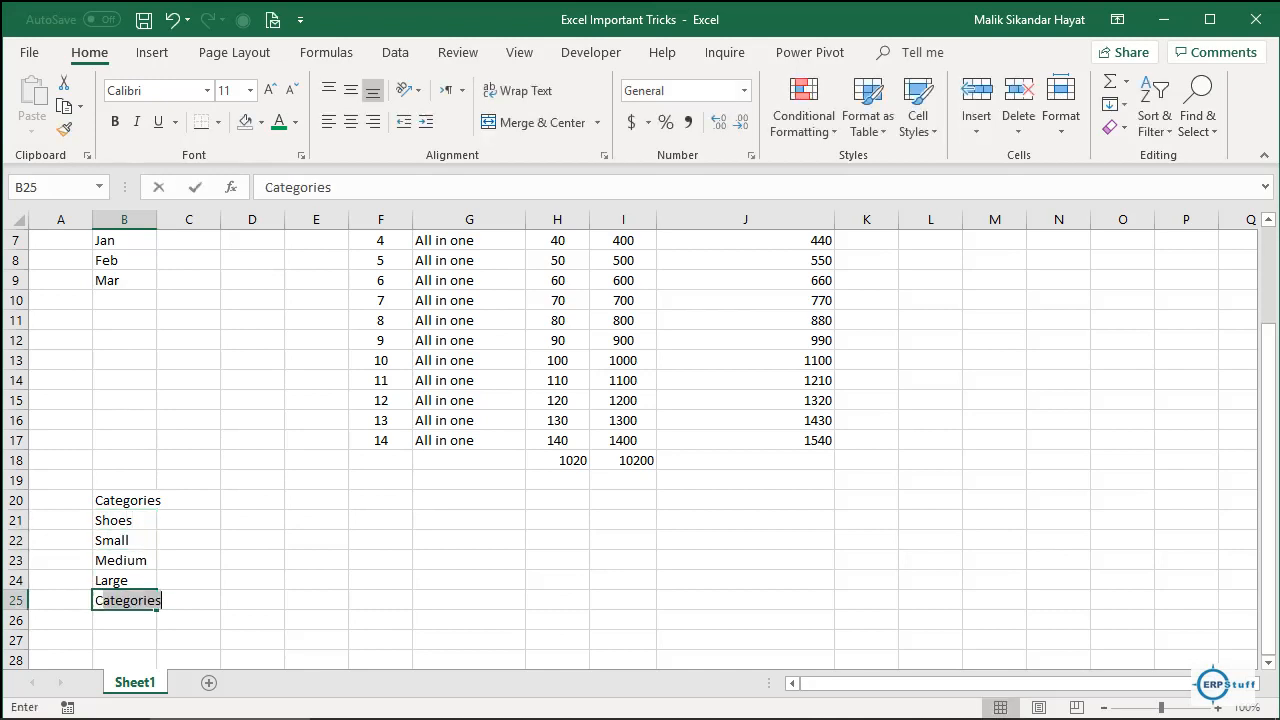
{"action": "key", "text": "Return"}
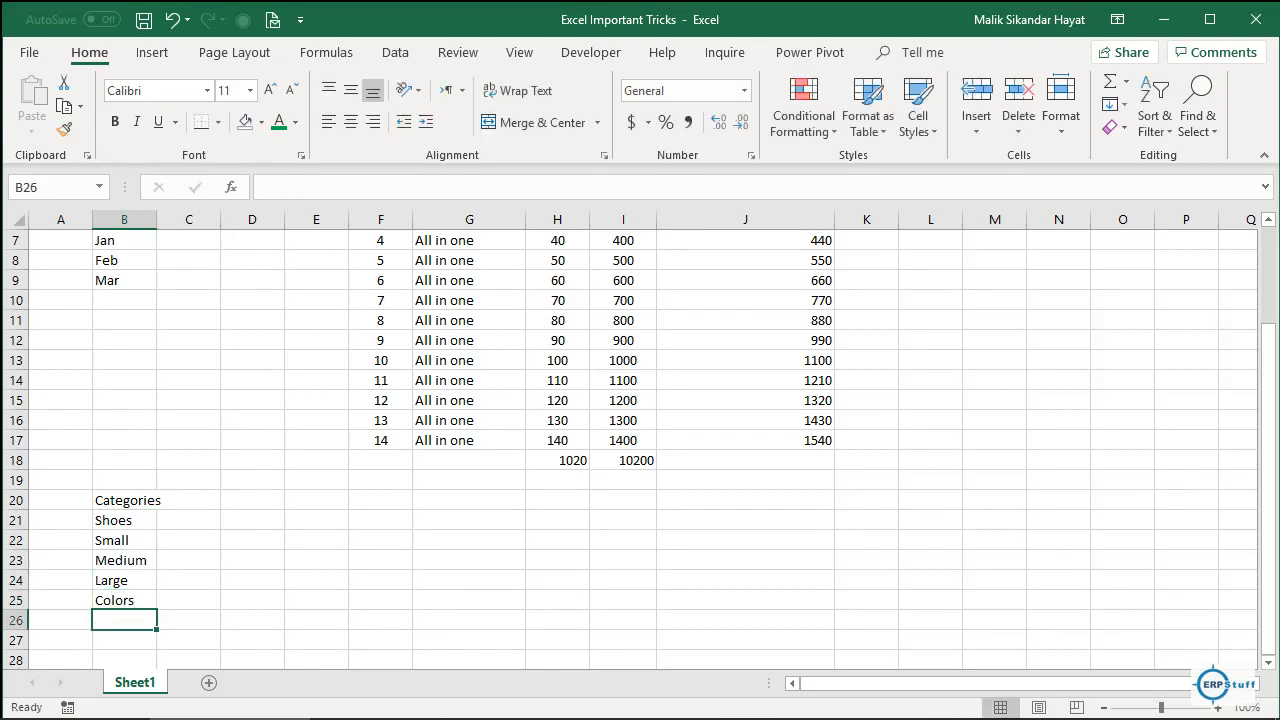
Step: List "Black" in B26 and "White" in B27 below the Colors category
{"action": "type", "text": "Bla"}
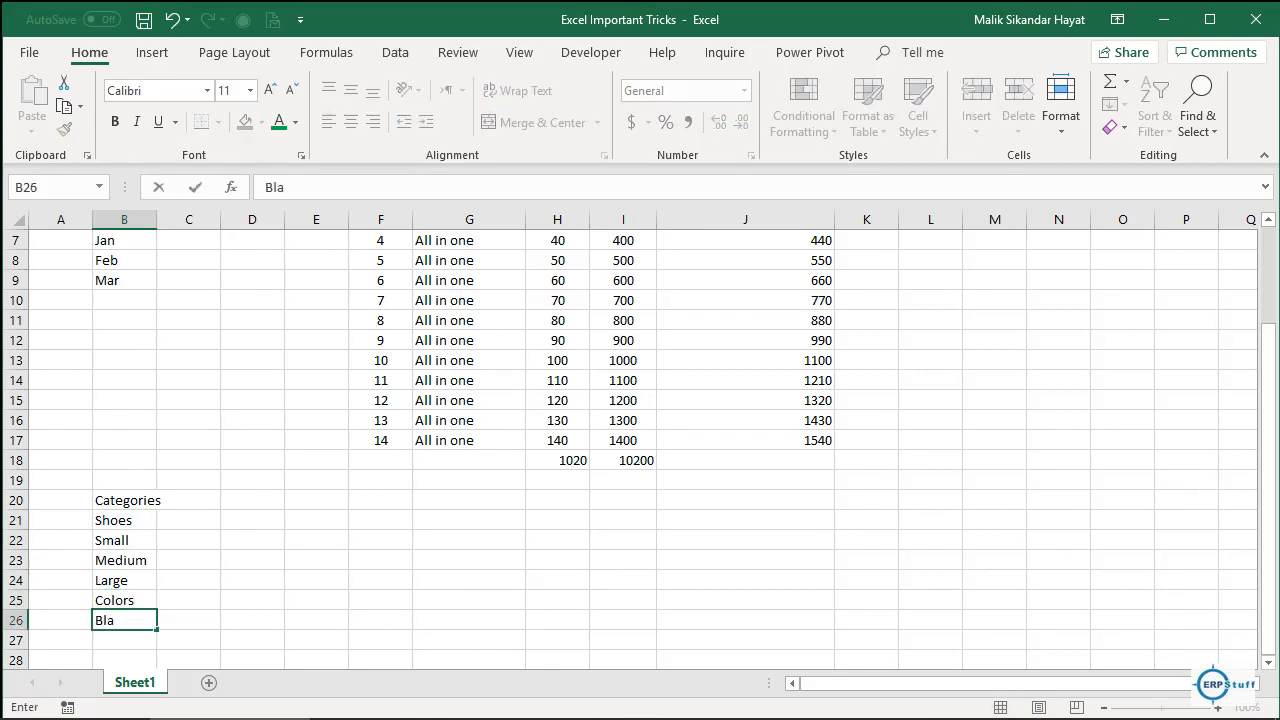
{"action": "type", "text": "ck"}
{"action": "key", "text": "Return"}
{"action": "type", "text": "White"}
{"action": "key", "text": "Return"}
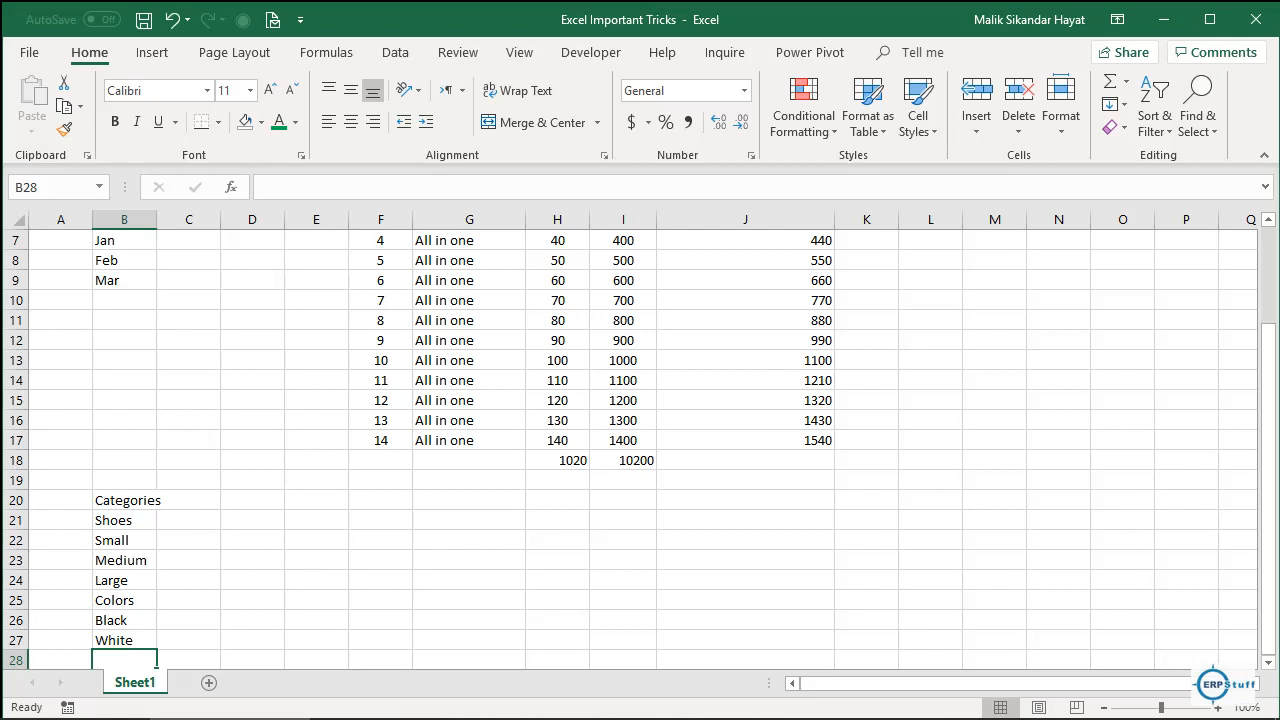
{"action": "key", "text": "Up"}
{"action": "key", "text": "Up"}
{"action": "key", "text": "Up"}
{"action": "key", "text": "Up"}
{"action": "key", "text": "Up"}
{"action": "key", "text": "Up"}
{"action": "key", "text": "Up"}
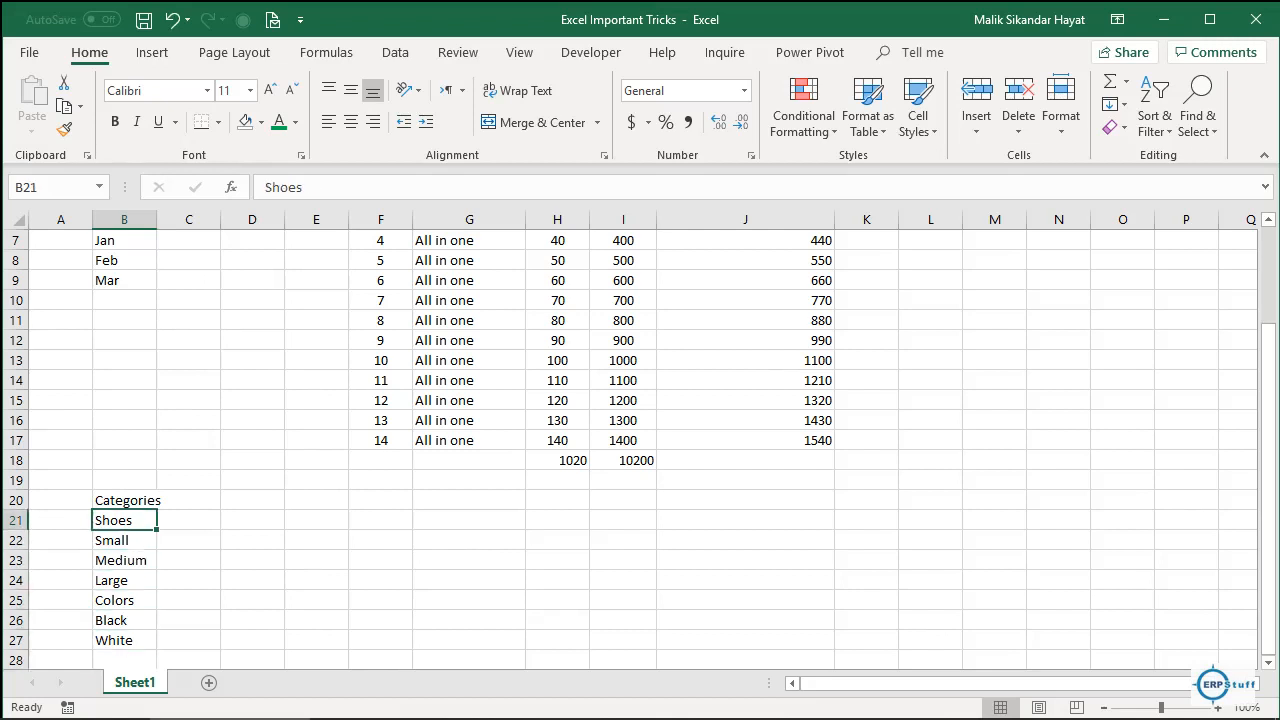
{"action": "key", "text": "Up"}
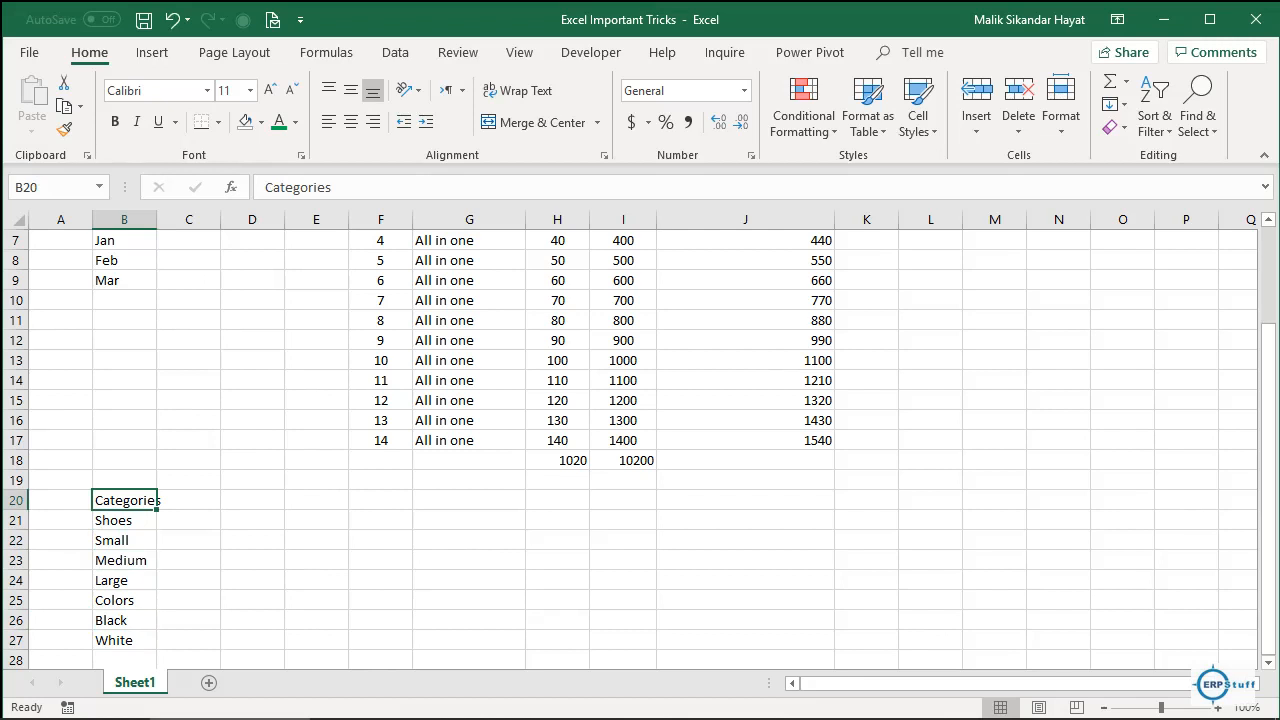
{"action": "key", "text": "Down"}
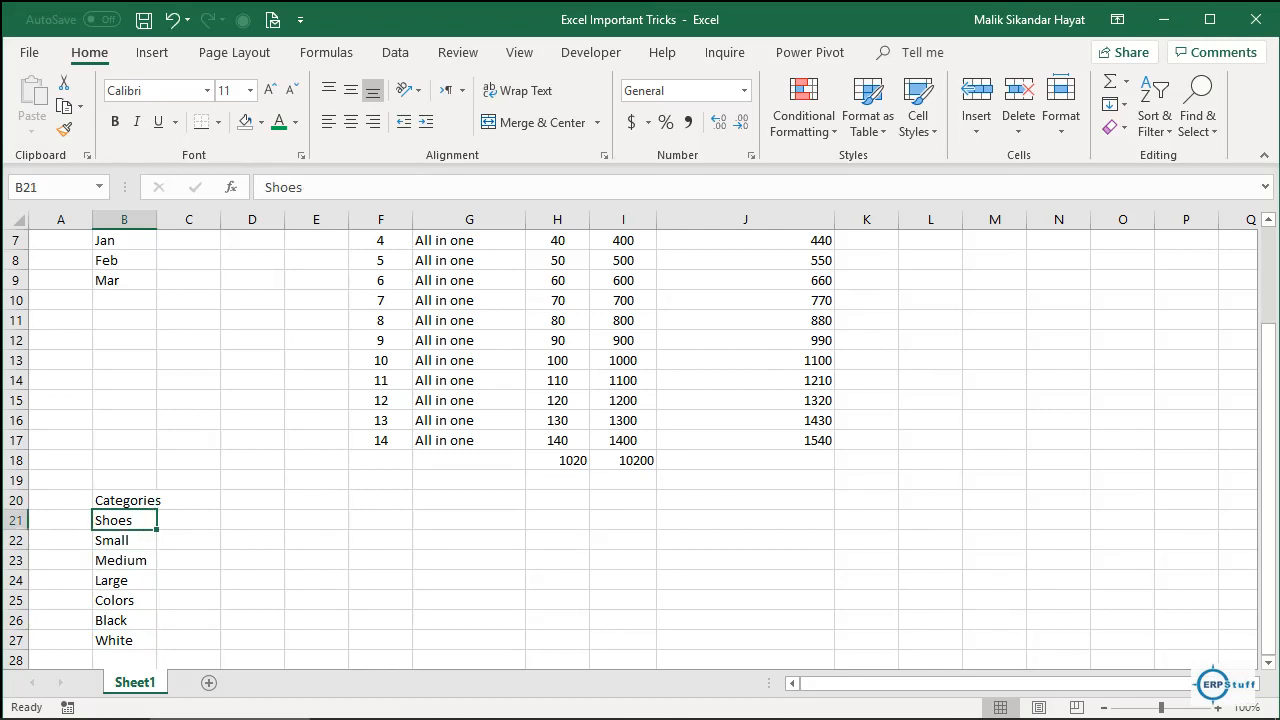
{"action": "key", "text": "Down"}
{"action": "key", "text": "shift+Down"}
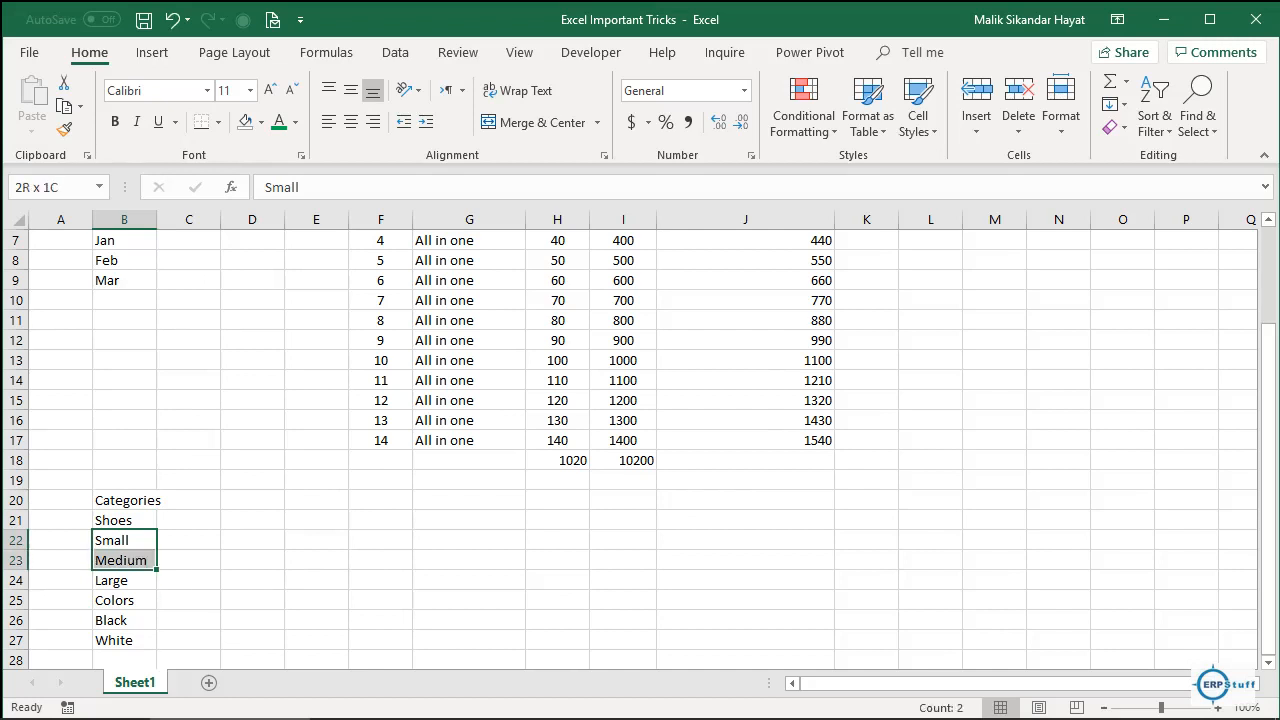
{"action": "key", "text": "shift+Down"}
{"action": "key", "text": "Up"}
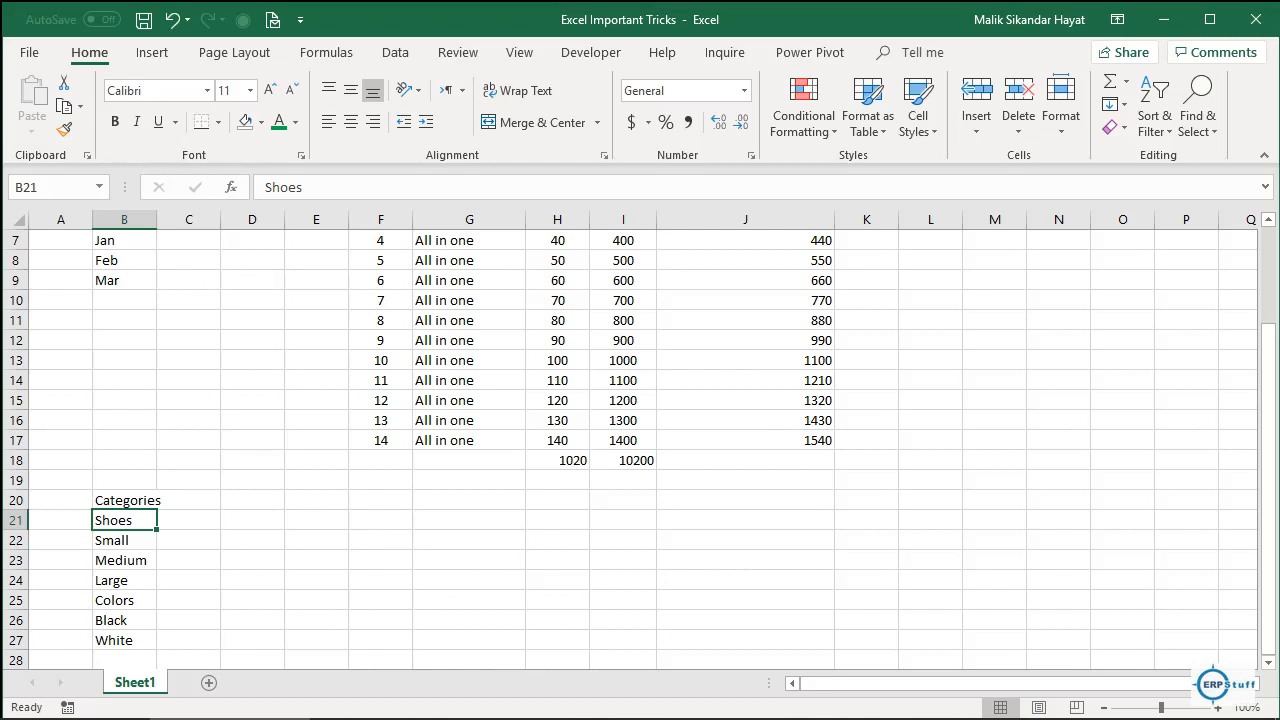
{"action": "key", "text": "F2"}
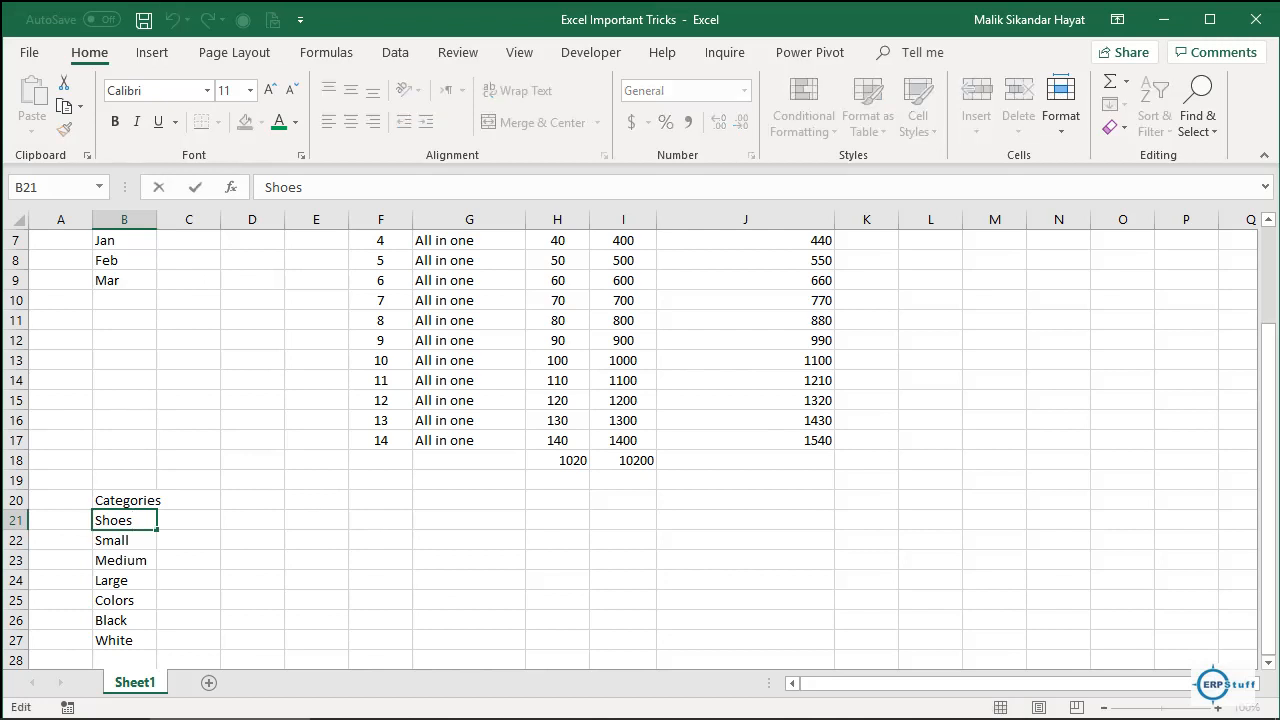
{"action": "key", "text": "Escape"}
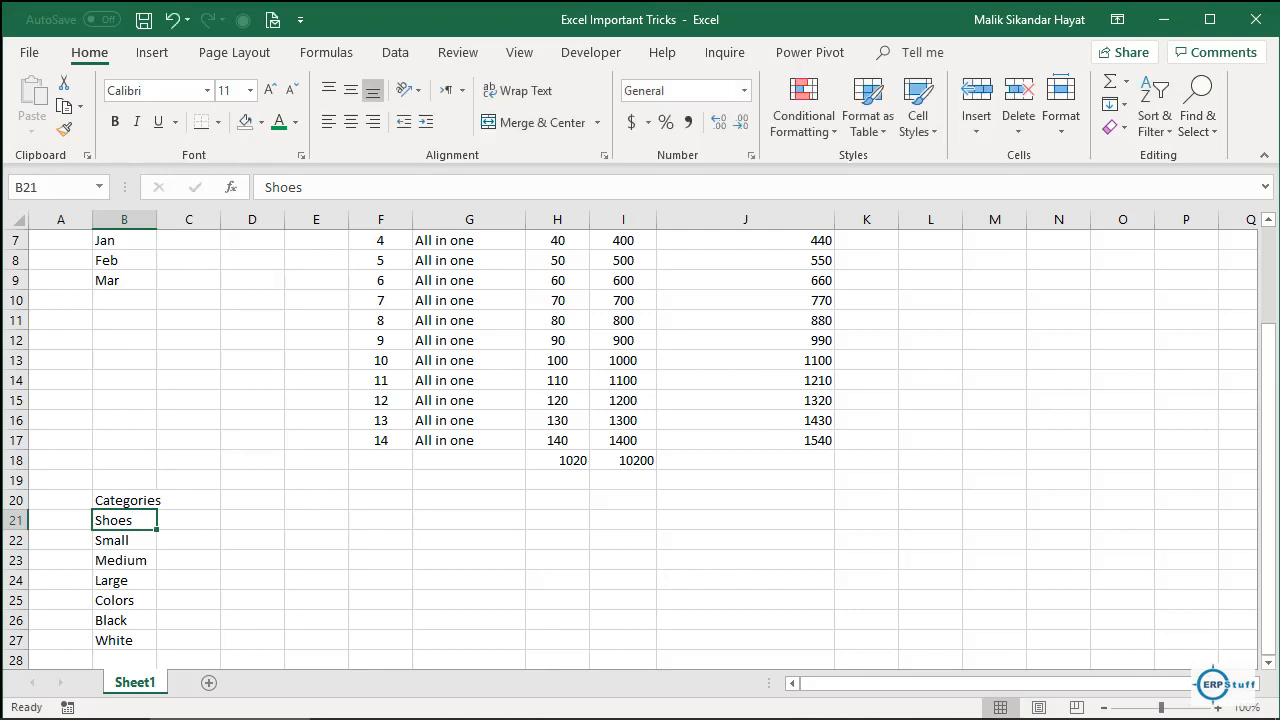
Step: Indent Shoes in B21 and Colors in B25 by inserting leading spaces before the text
{"action": "key", "text": "F2"}
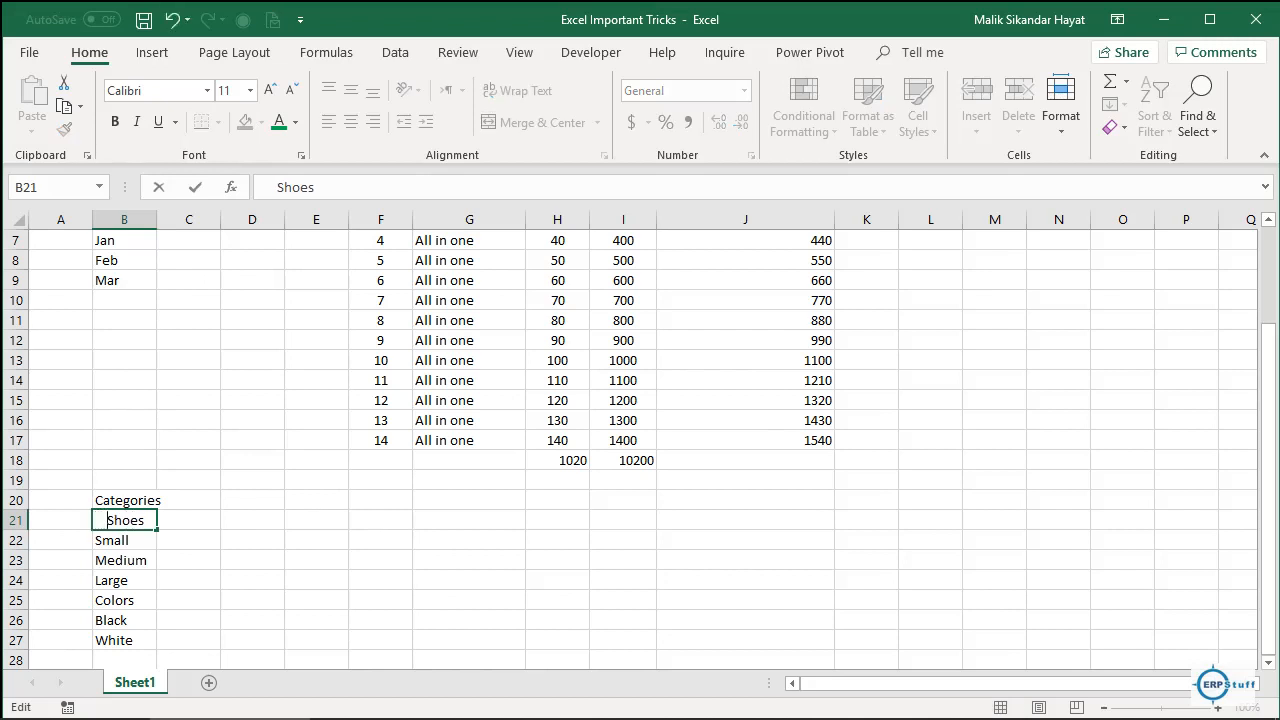
{"action": "key", "text": "Return"}
{"action": "key", "text": "Down"}
{"action": "key", "text": "Down"}
{"action": "key", "text": "Down"}
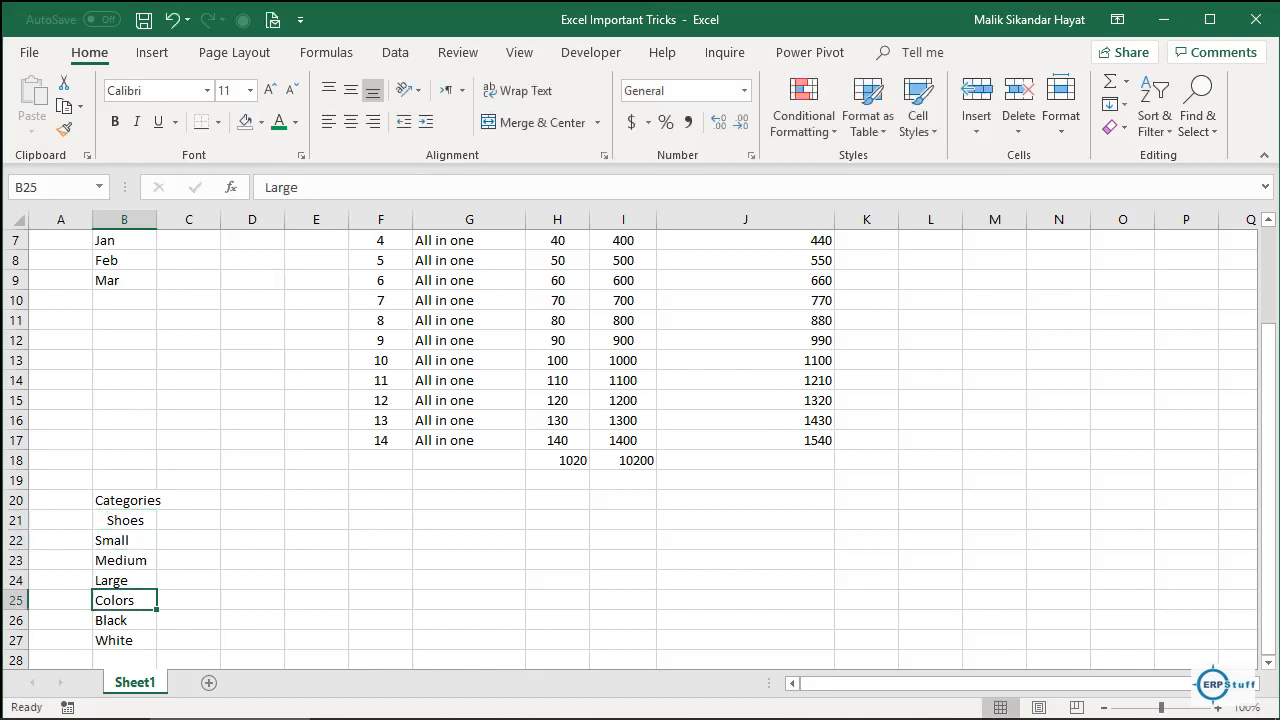
{"action": "key", "text": "F2"}
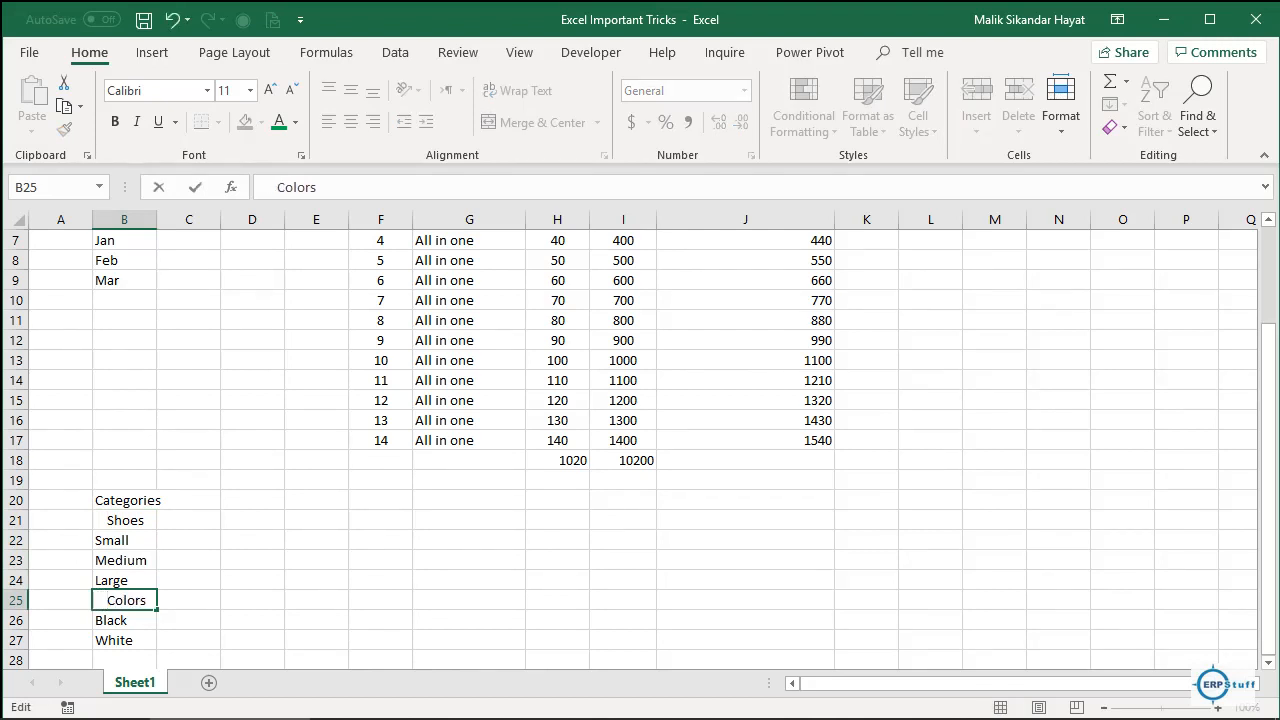
{"action": "key", "text": "Return"}
Step: Undo the leading spaces added to the Shoes and Colors entries
{"action": "key", "text": "Up"}
{"action": "key", "text": "Up"}
{"action": "key", "text": "Up"}
{"action": "key", "text": "Up"}
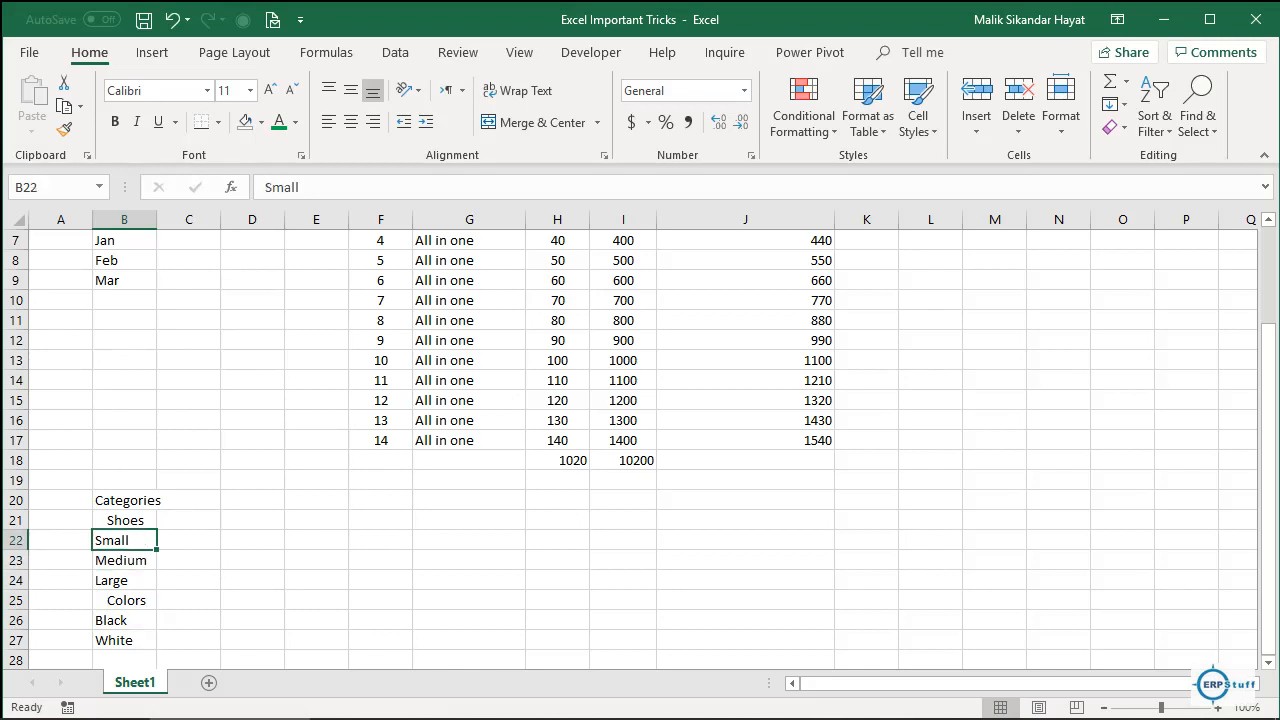
{"action": "key", "text": "ctrl+z"}
{"action": "key", "text": "ctrl+z"}
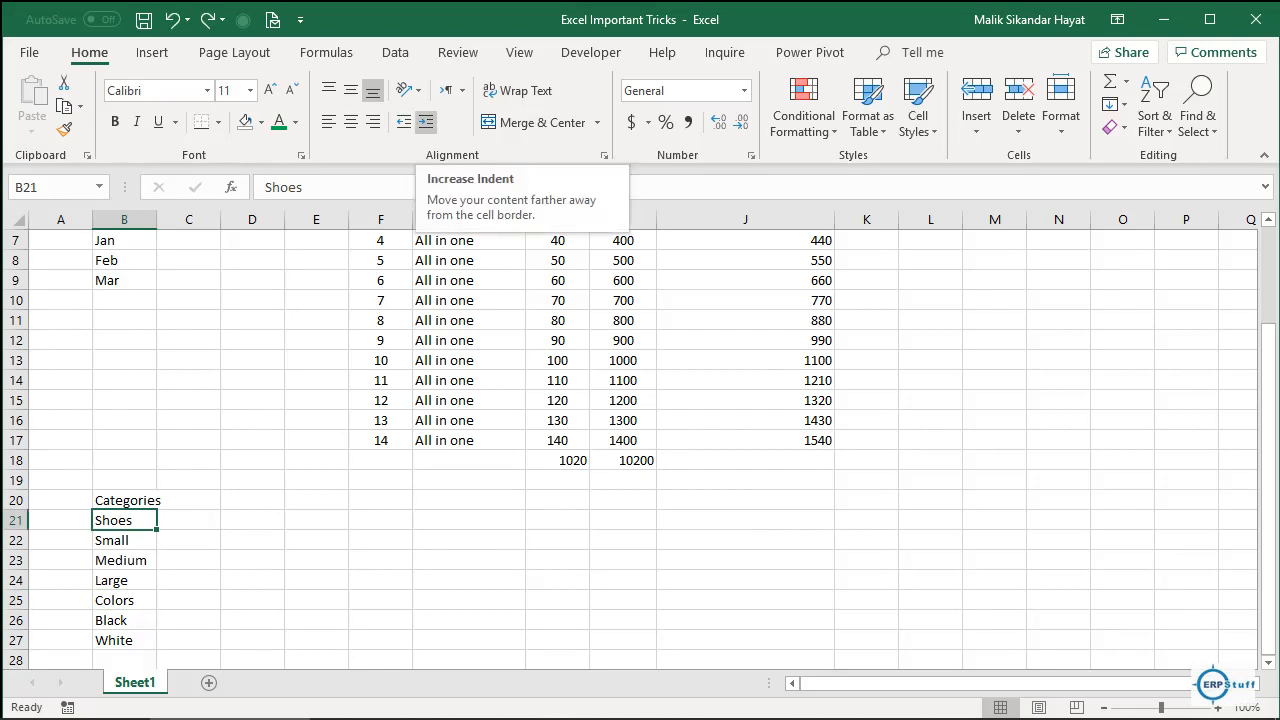
Step: Increase the indent of Shoes in B21 and Colors in B25 by one level each
{"action": "left_click", "coordinate": [425, 121]}
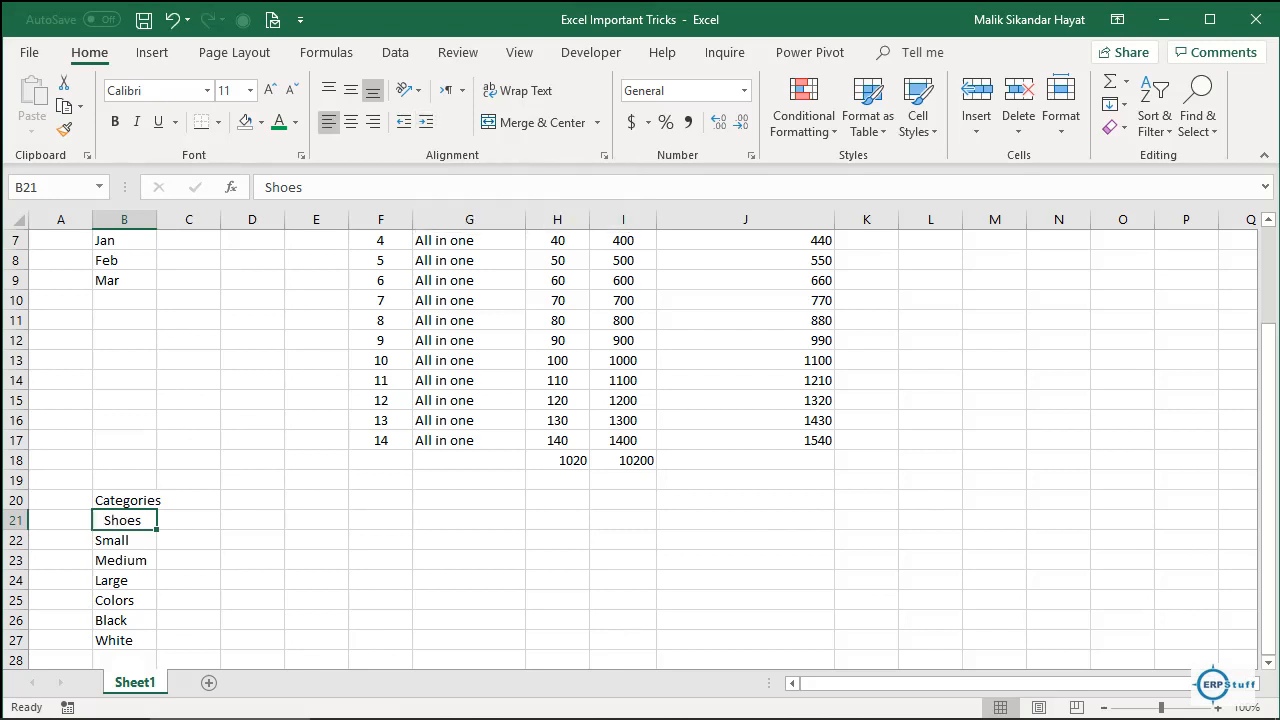
{"action": "left_click", "coordinate": [124, 600]}
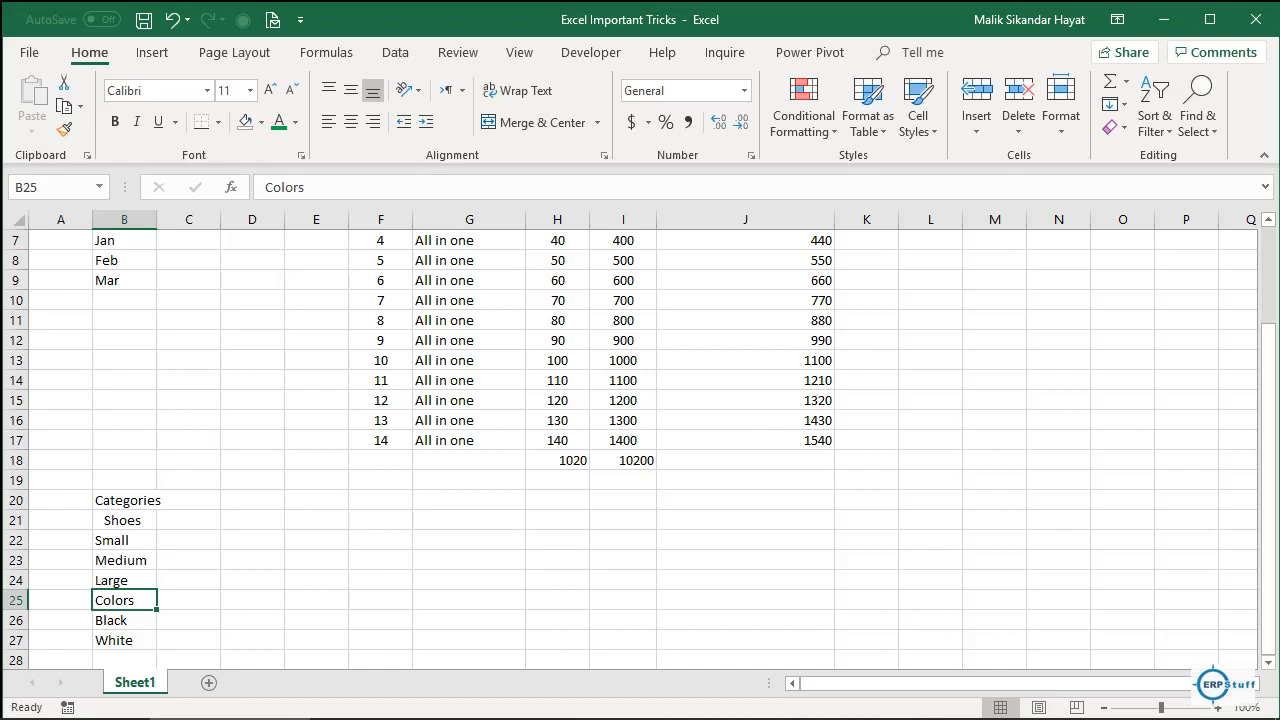
{"action": "key", "text": "ctrl+alt+Tab"}
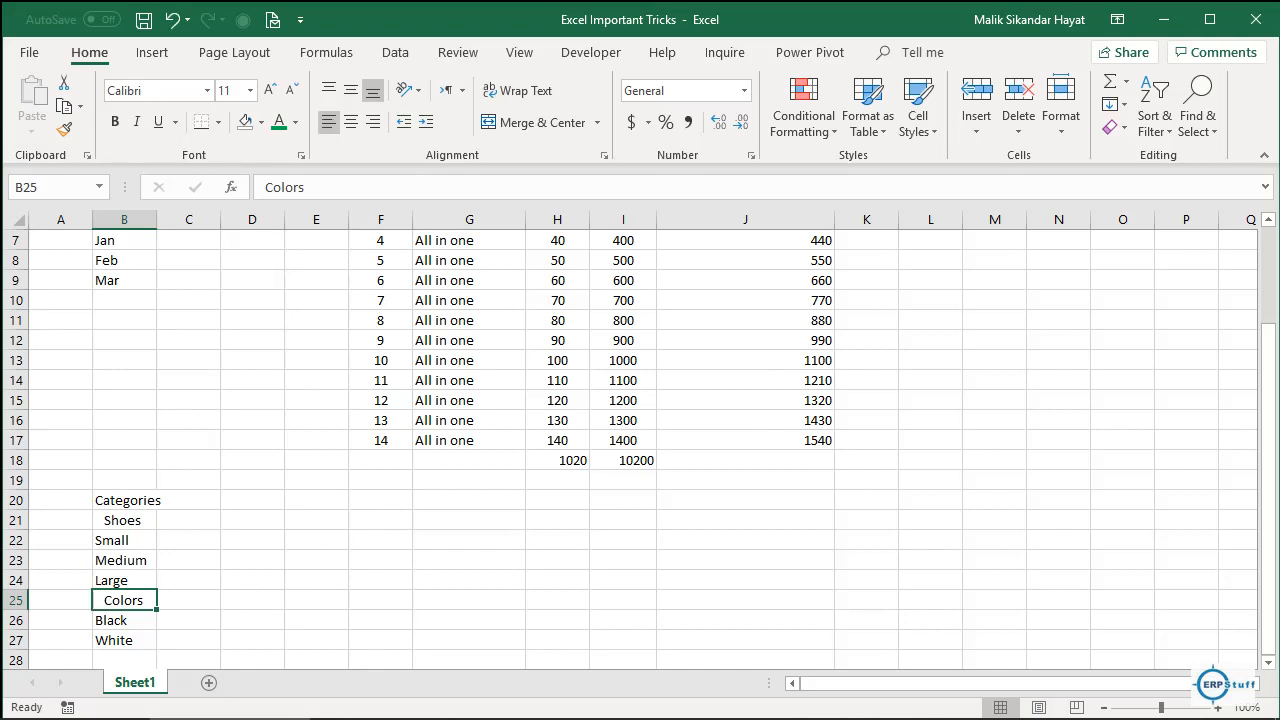
Step: Increase the indent of the sizes in B22:B24 and the colors in B26:B27 by two levels
{"action": "left_click_drag", "start_coordinate": [112, 540], "coordinate": [112, 580]}
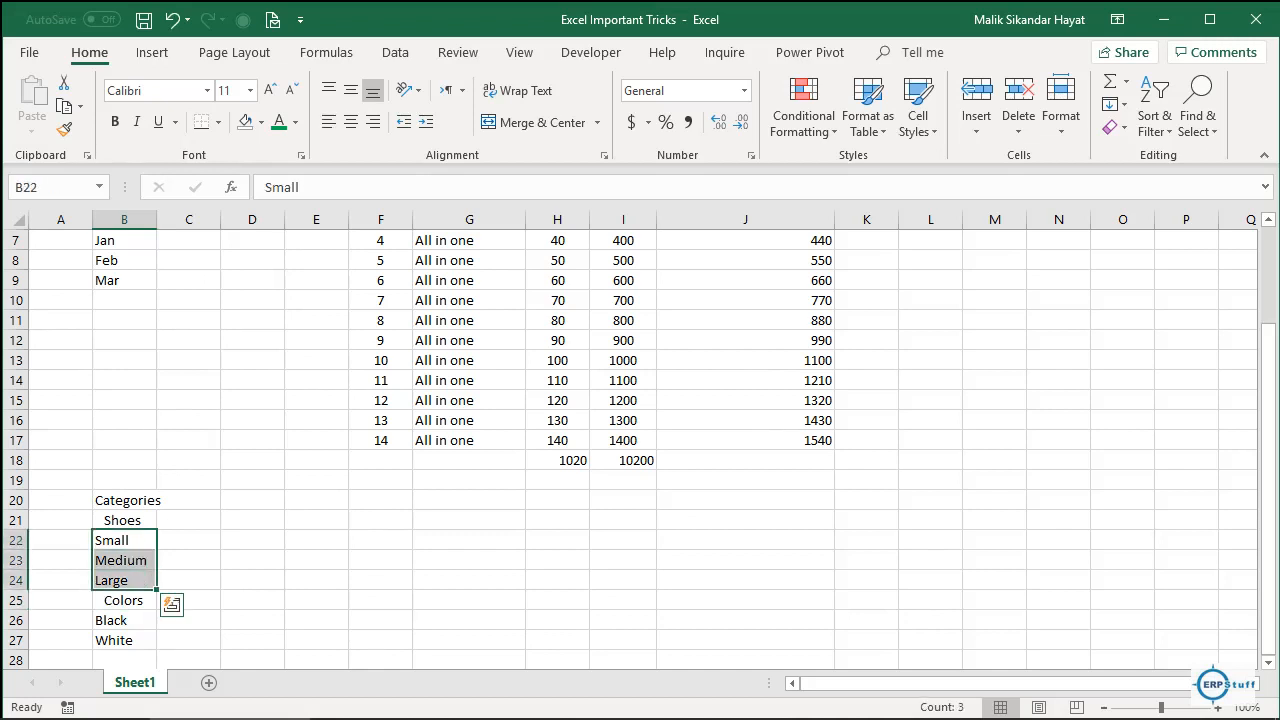
{"action": "key", "text": "ctrl+alt+Tab"}
{"action": "key", "text": "ctrl+alt+Tab"}
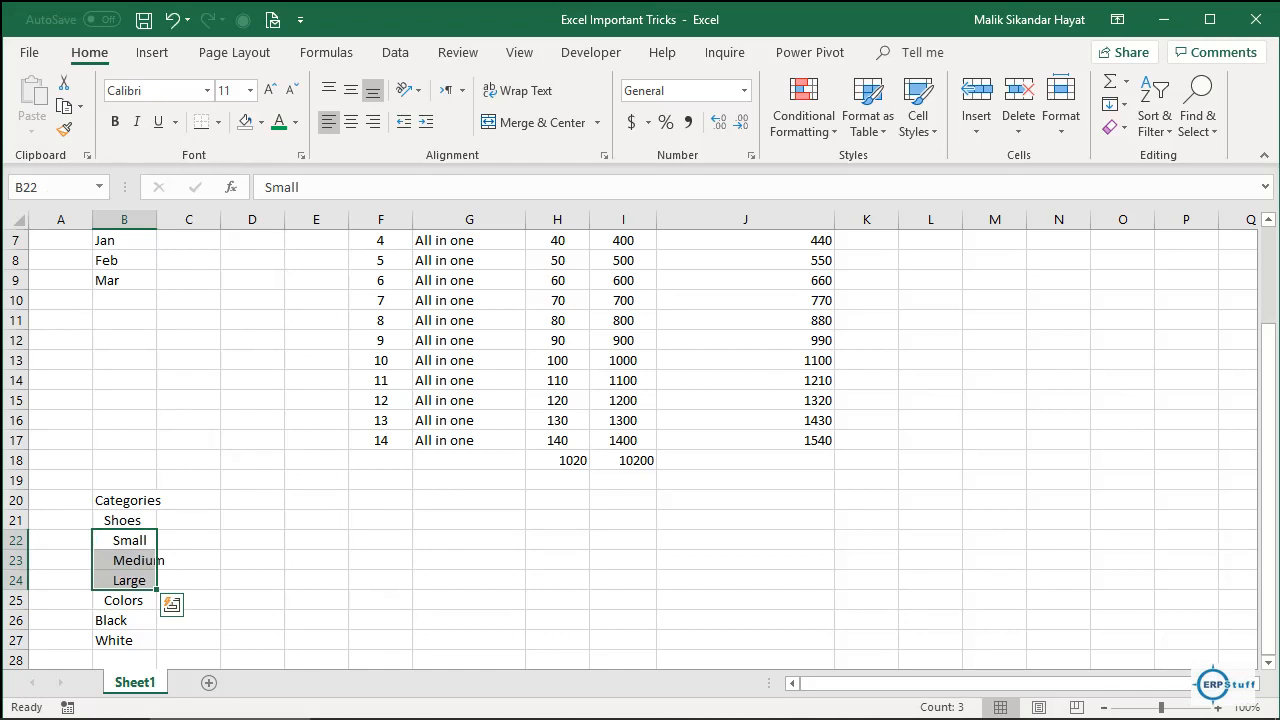
{"action": "left_click_drag", "start_coordinate": [112, 620], "coordinate": [112, 640]}
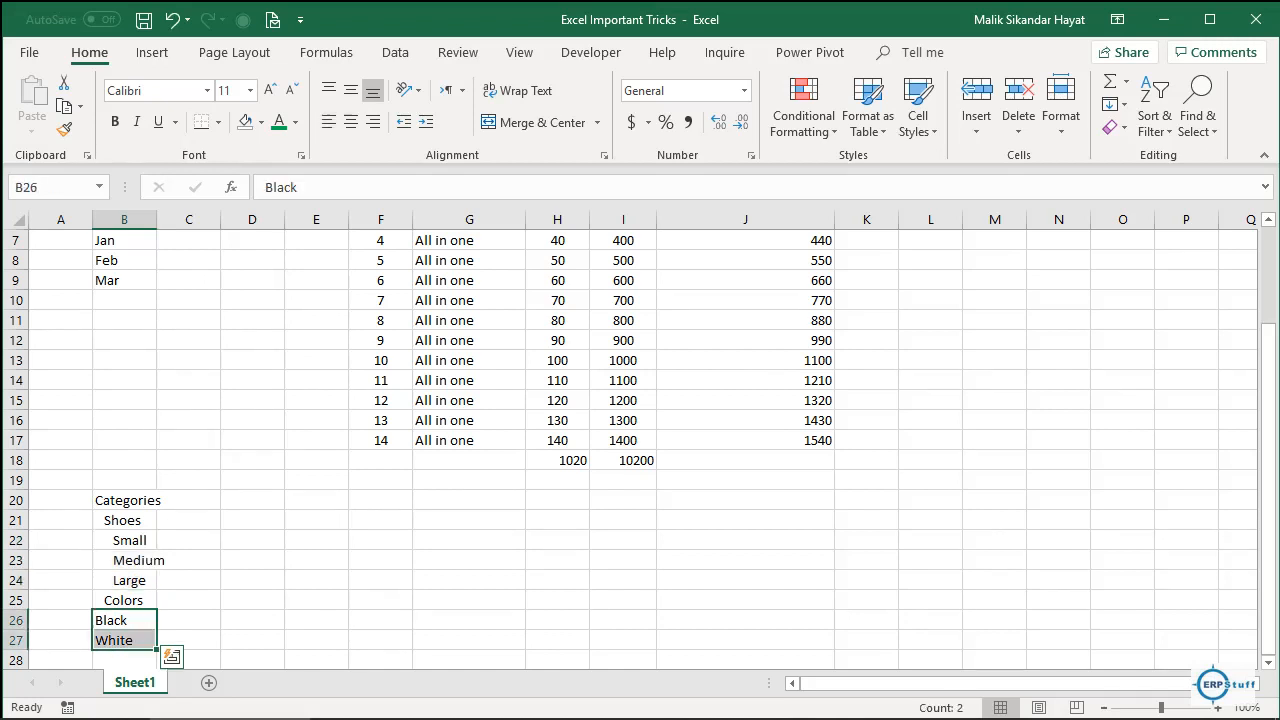
{"action": "key", "text": "ctrl+alt+Tab"}
{"action": "key", "text": "ctrl+alt+Tab"}
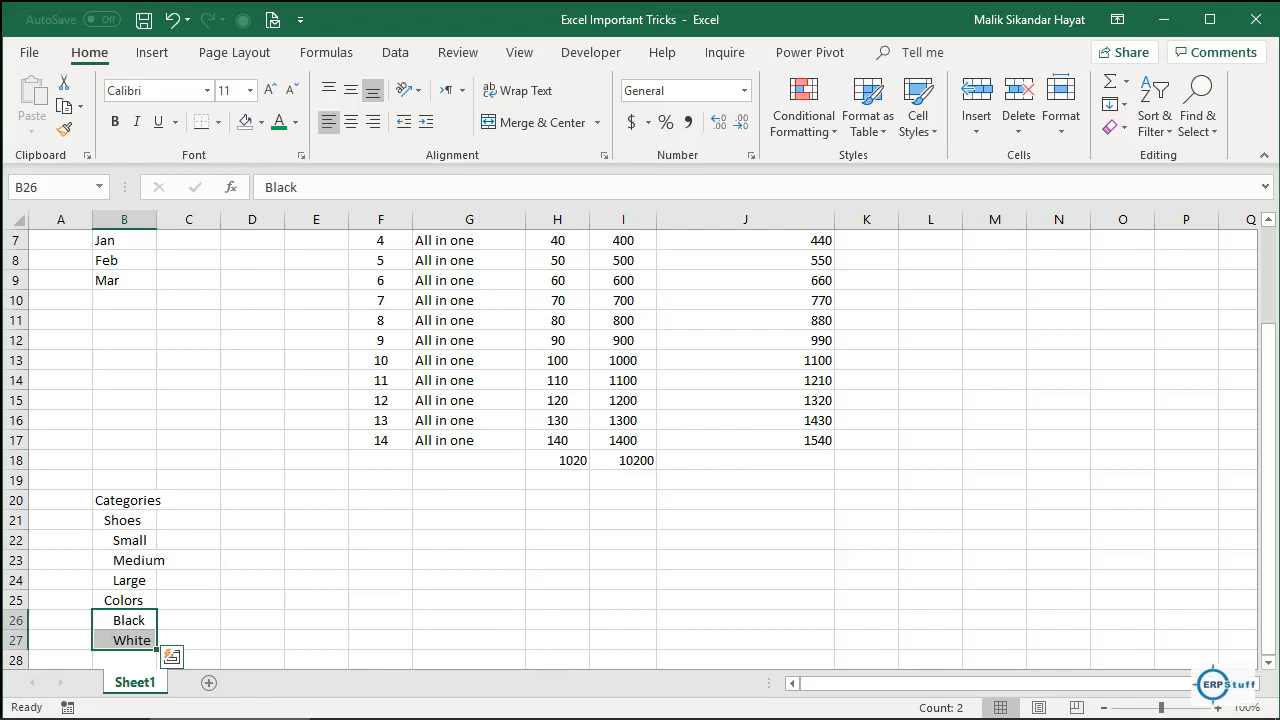
Step: Make the Categories heading in B20 bold and autofit the width of column B to it
{"action": "left_click", "coordinate": [188, 560]}
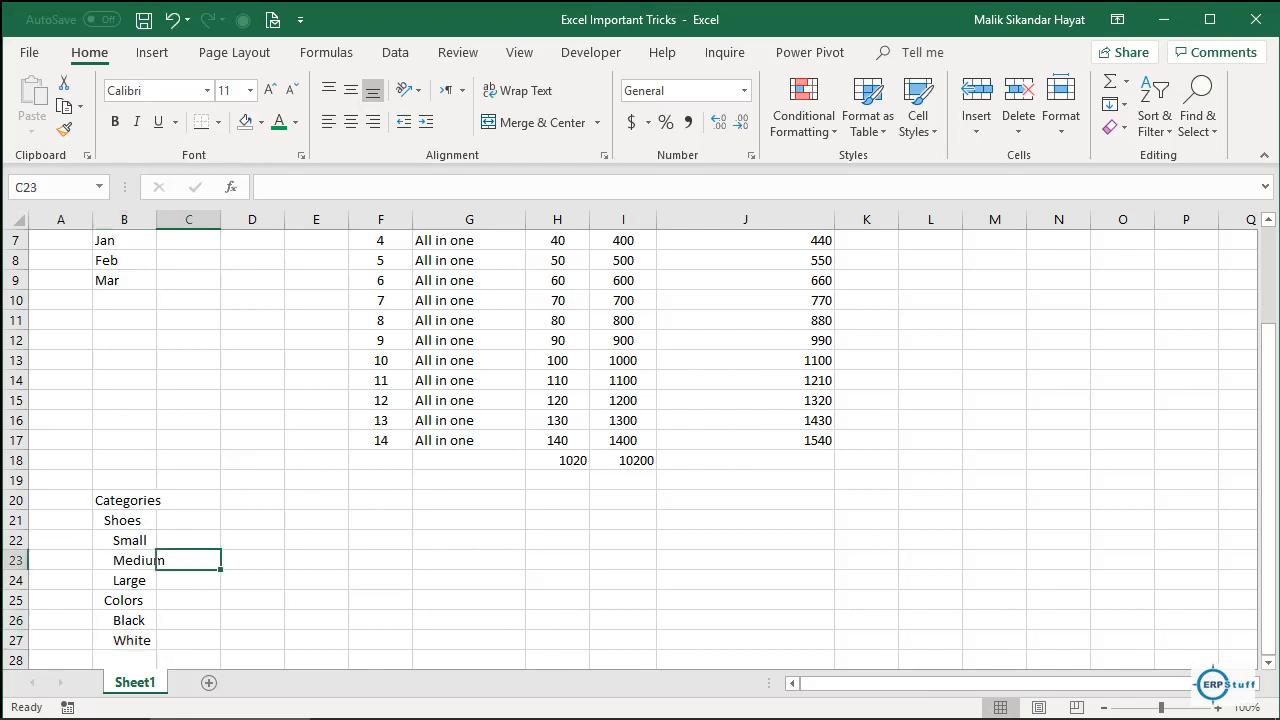
{"action": "left_click", "coordinate": [124, 500]}
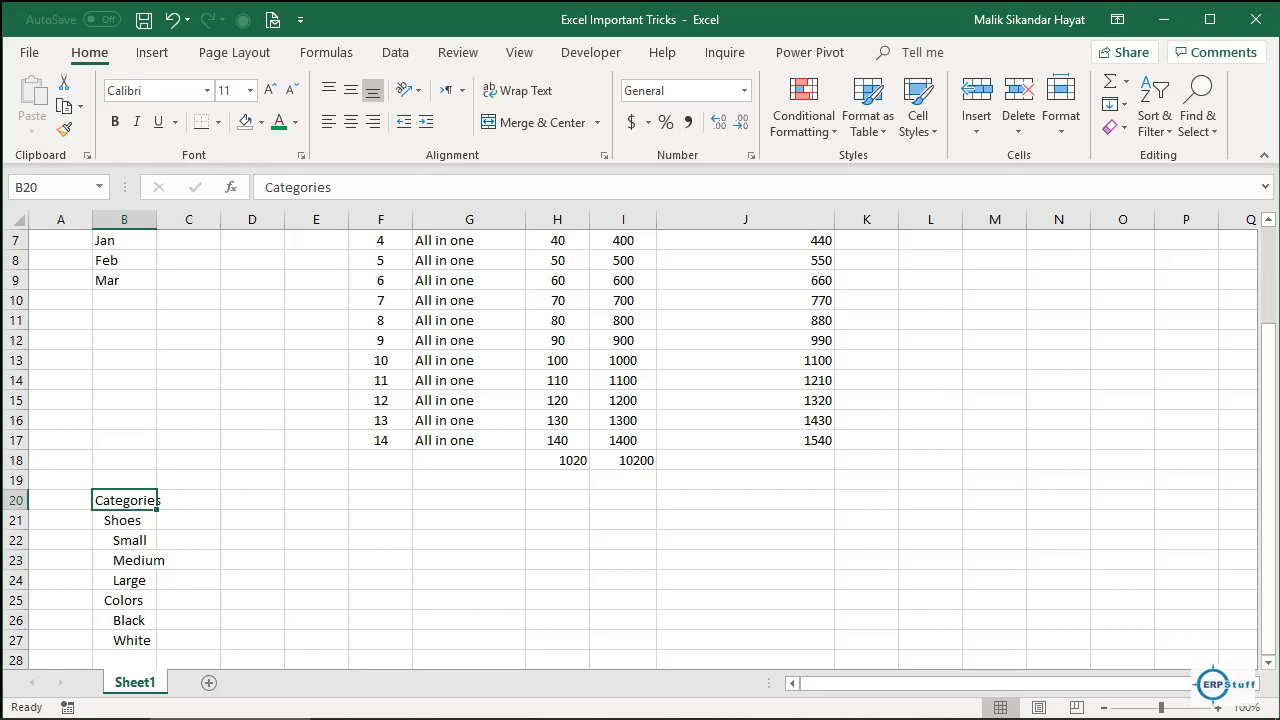
{"action": "key", "text": "ctrl+b"}
{"action": "key", "text": "alt+h"}
{"action": "key", "text": "o"}
{"action": "key", "text": "i"}
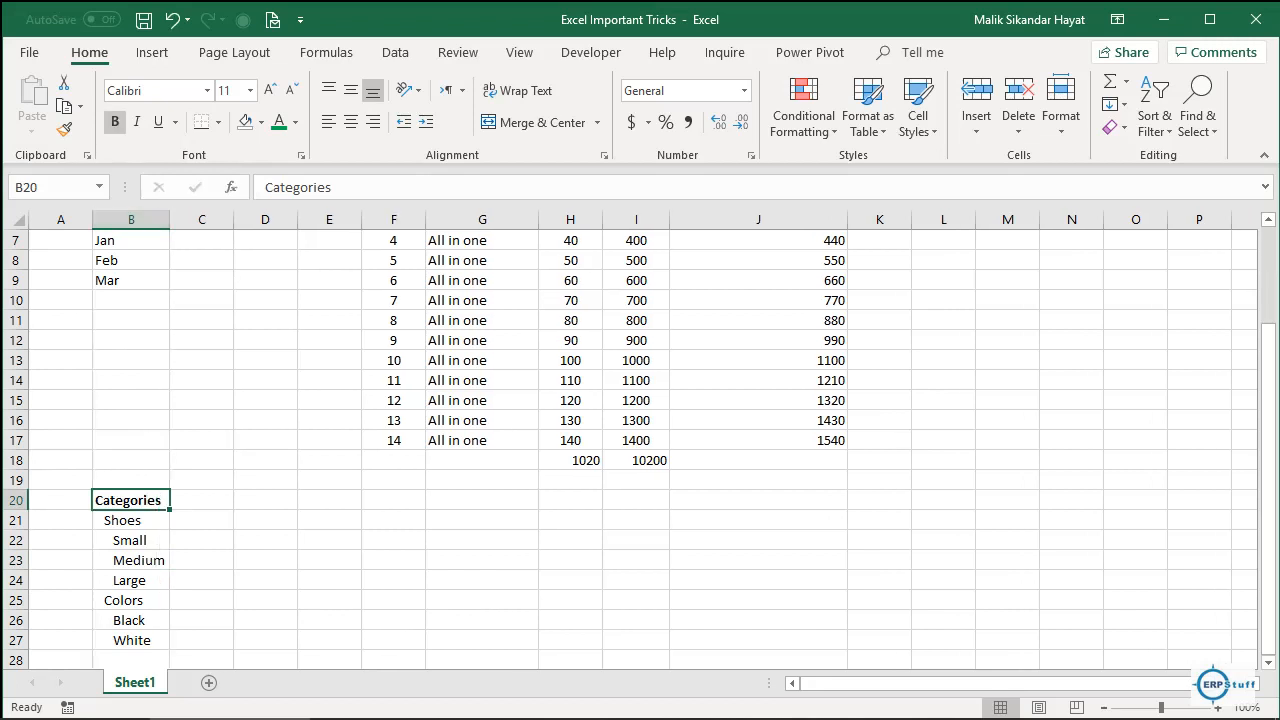
{"action": "left_click", "coordinate": [201, 560]}
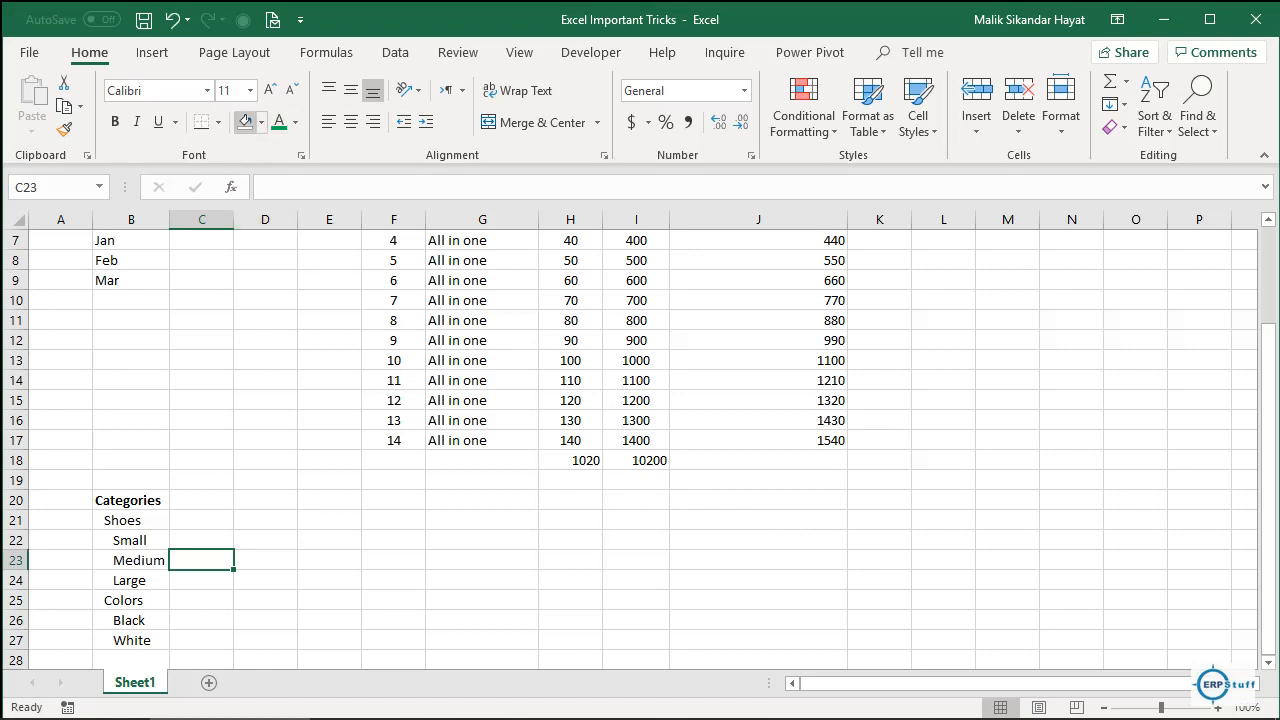
{"action": "left_click", "coordinate": [261, 122]}
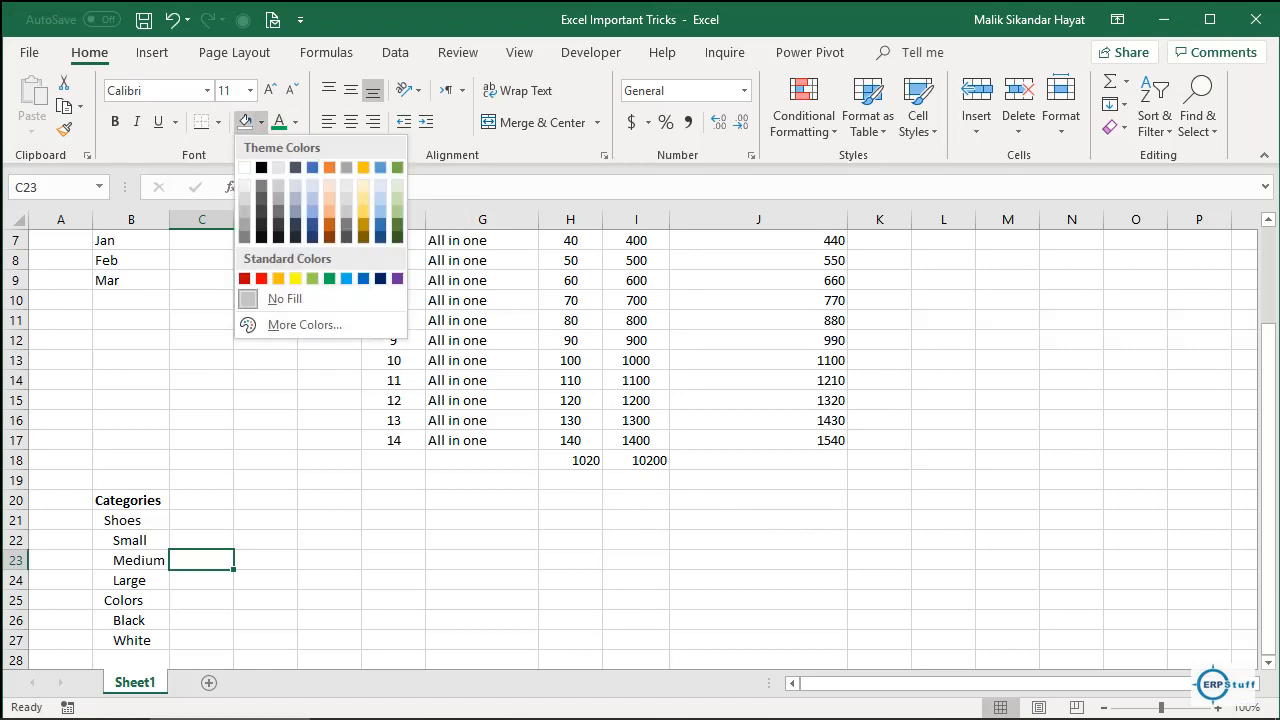
{"action": "left_click", "coordinate": [295, 122]}
{"action": "left_click", "coordinate": [295, 122]}
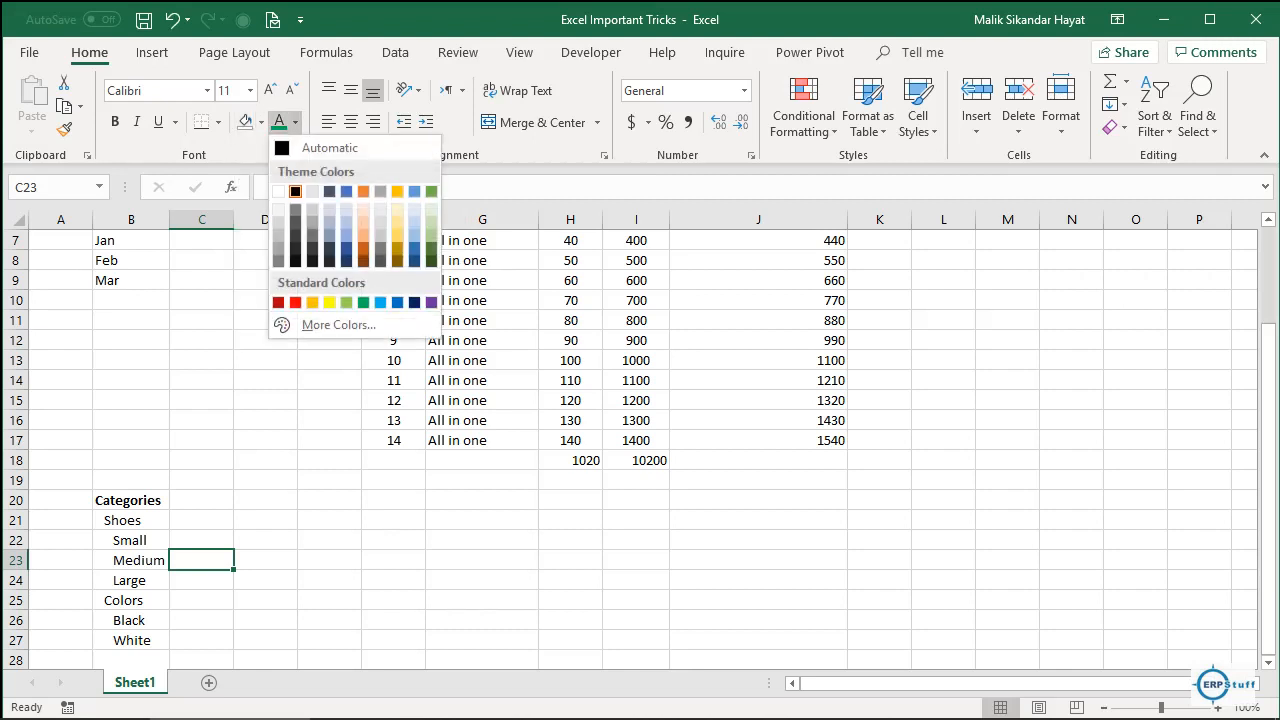
{"action": "key", "text": "Escape"}
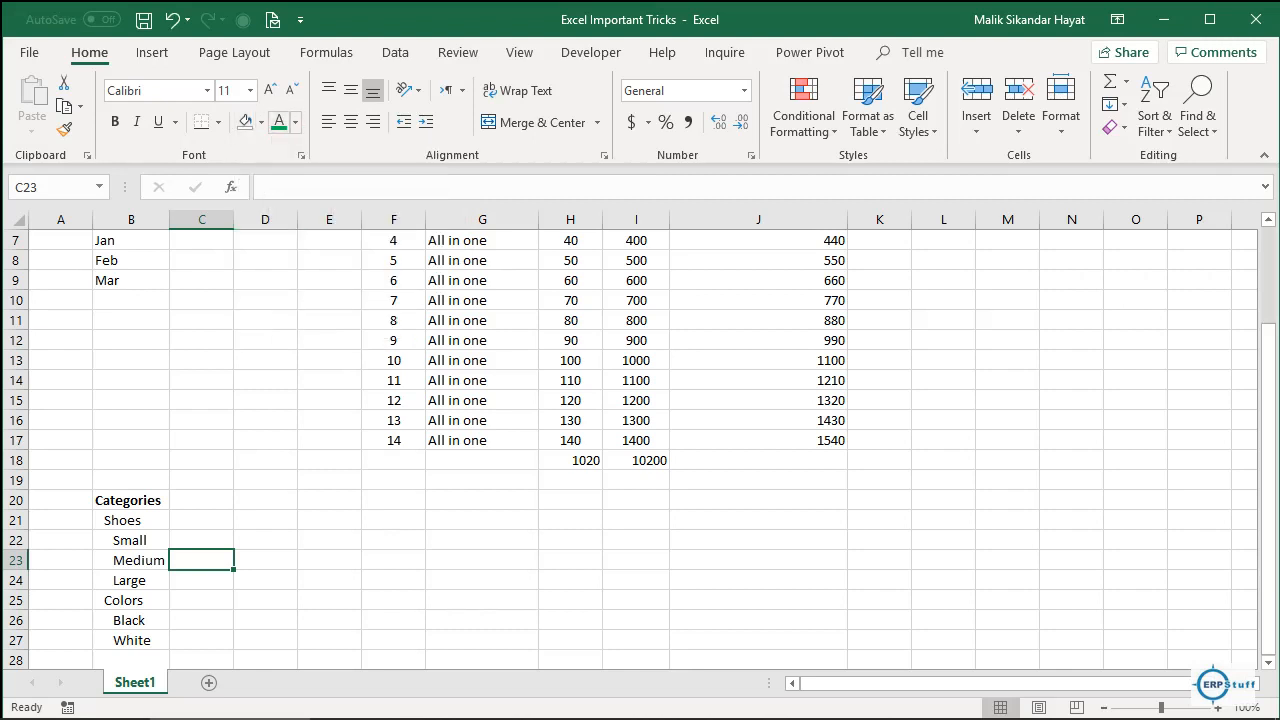
{"action": "left_click", "coordinate": [130, 500]}
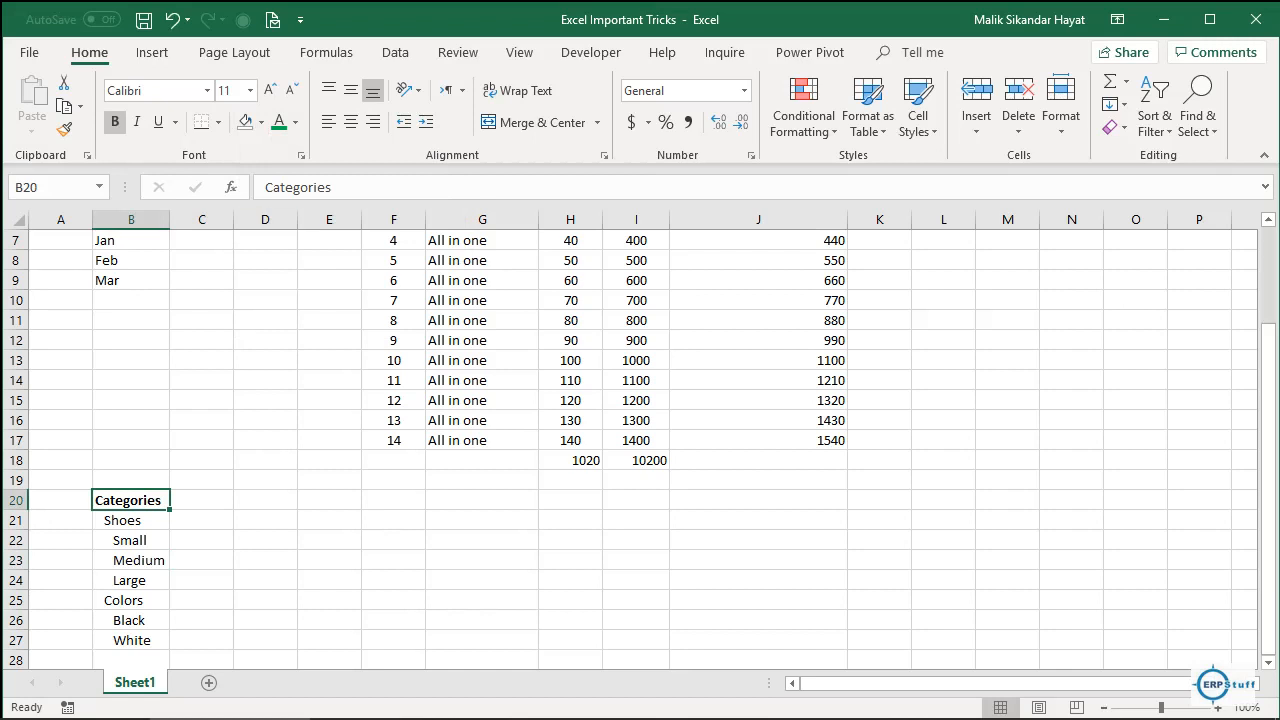
Step: Fill the Categories heading in B20 with standard light green, and set the cell back to No Fill
{"action": "left_click", "coordinate": [261, 122]}
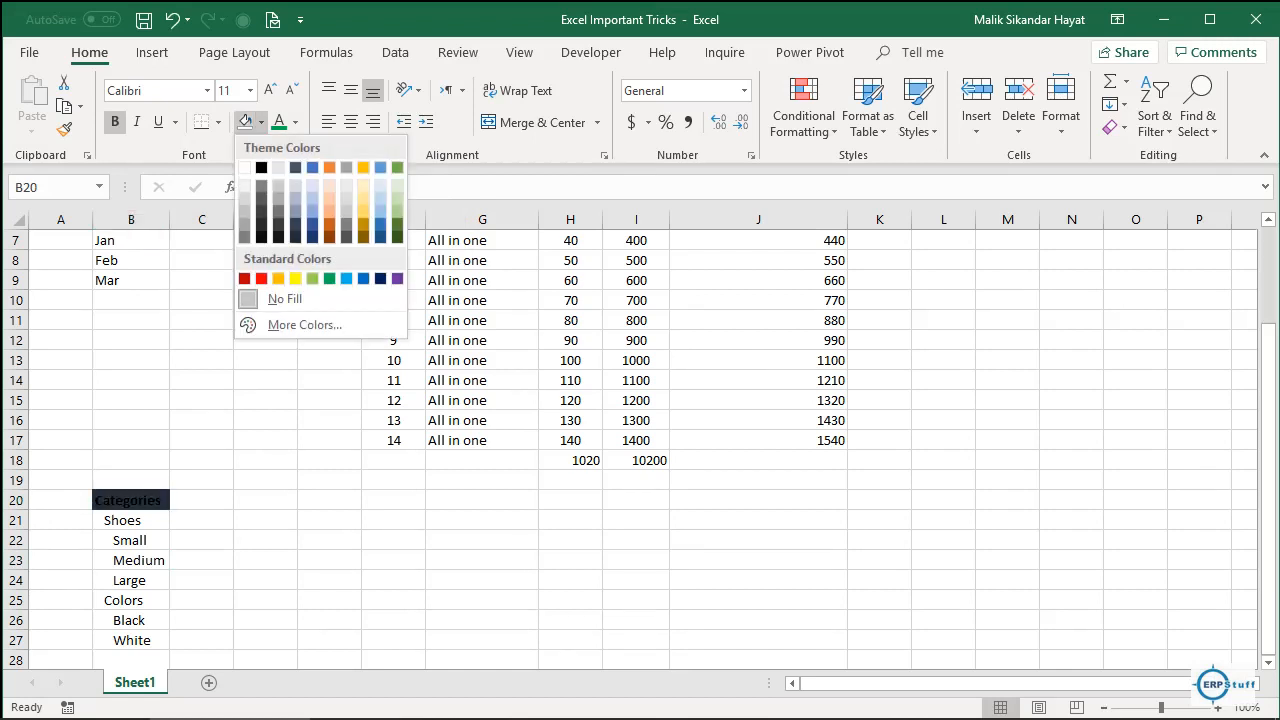
{"action": "left_click", "coordinate": [312, 278]}
{"action": "left_click", "coordinate": [130, 520]}
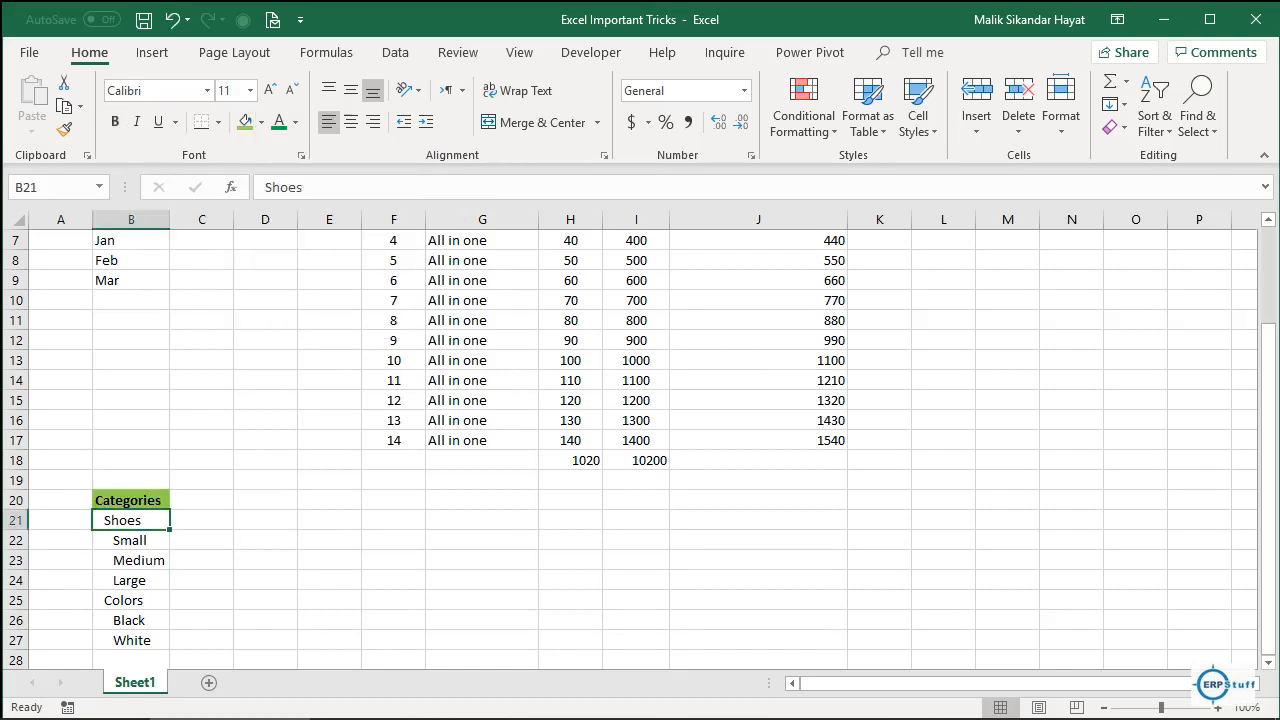
{"action": "left_click", "coordinate": [130, 500]}
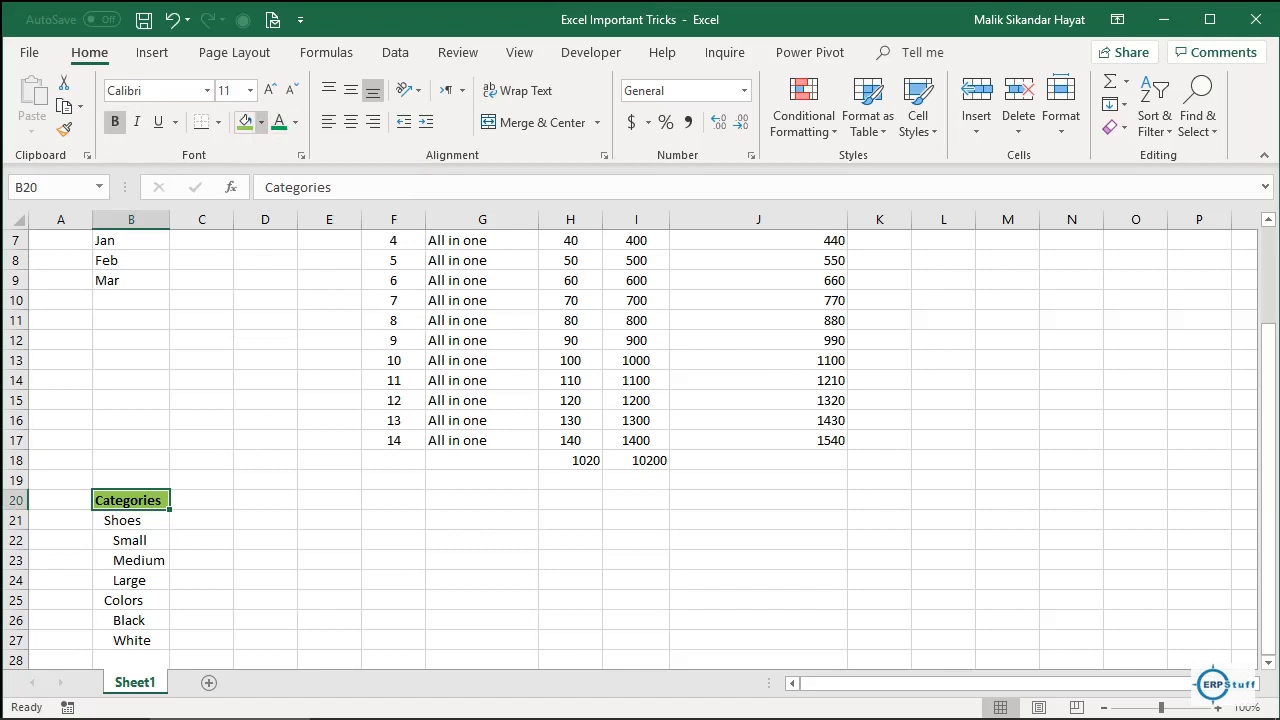
{"action": "left_click", "coordinate": [261, 122]}
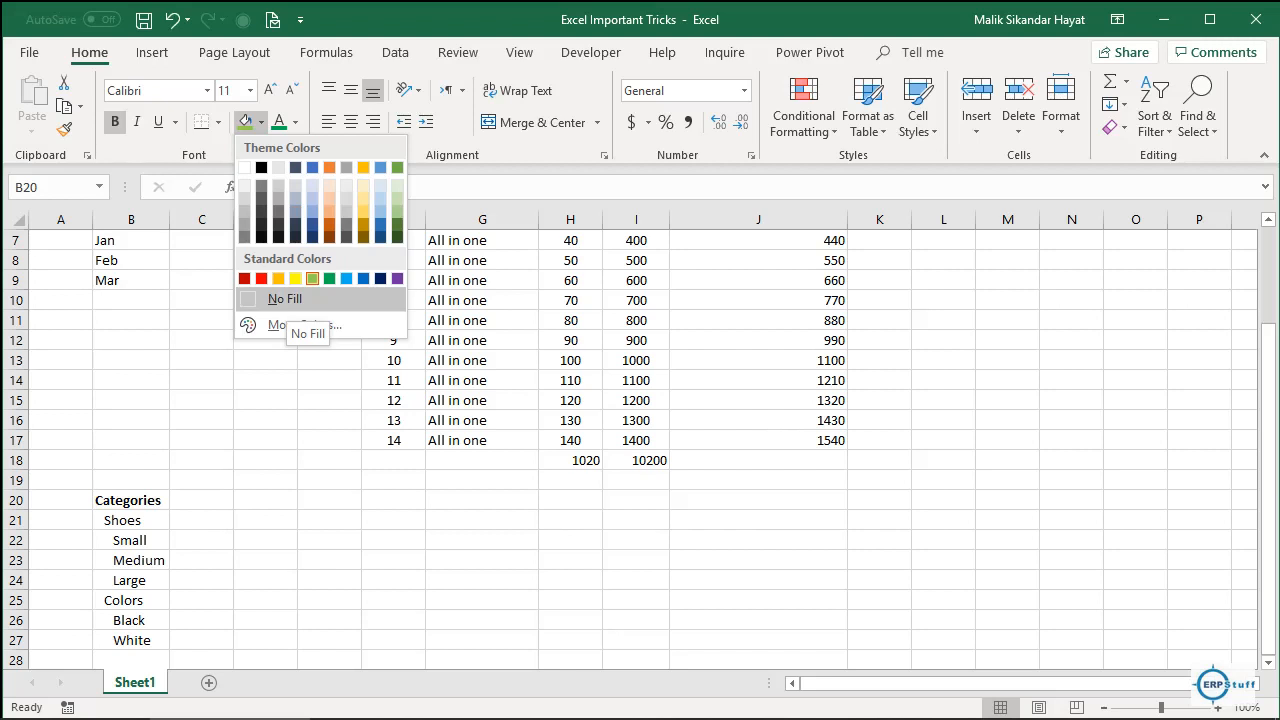
{"action": "left_click", "coordinate": [288, 305]}
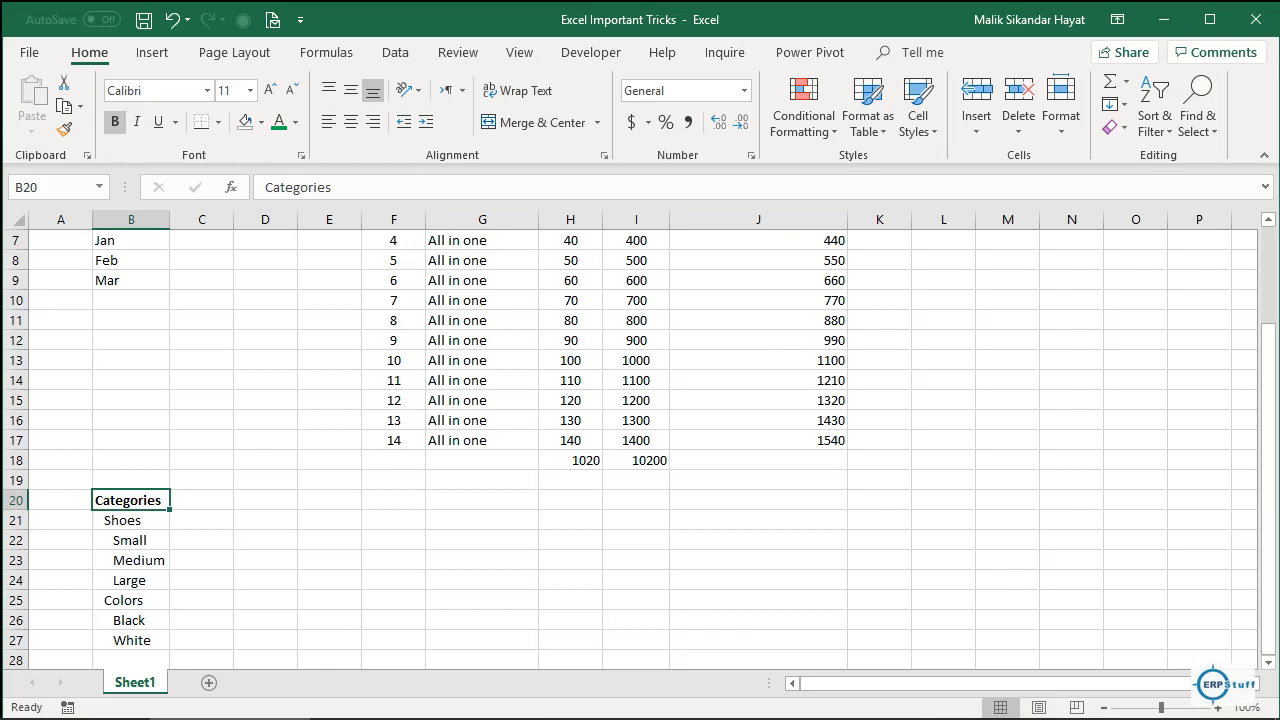
Step: View the text direction options for cell J1 at the top of the sheet without choosing one
{"action": "left_click", "coordinate": [758, 340]}
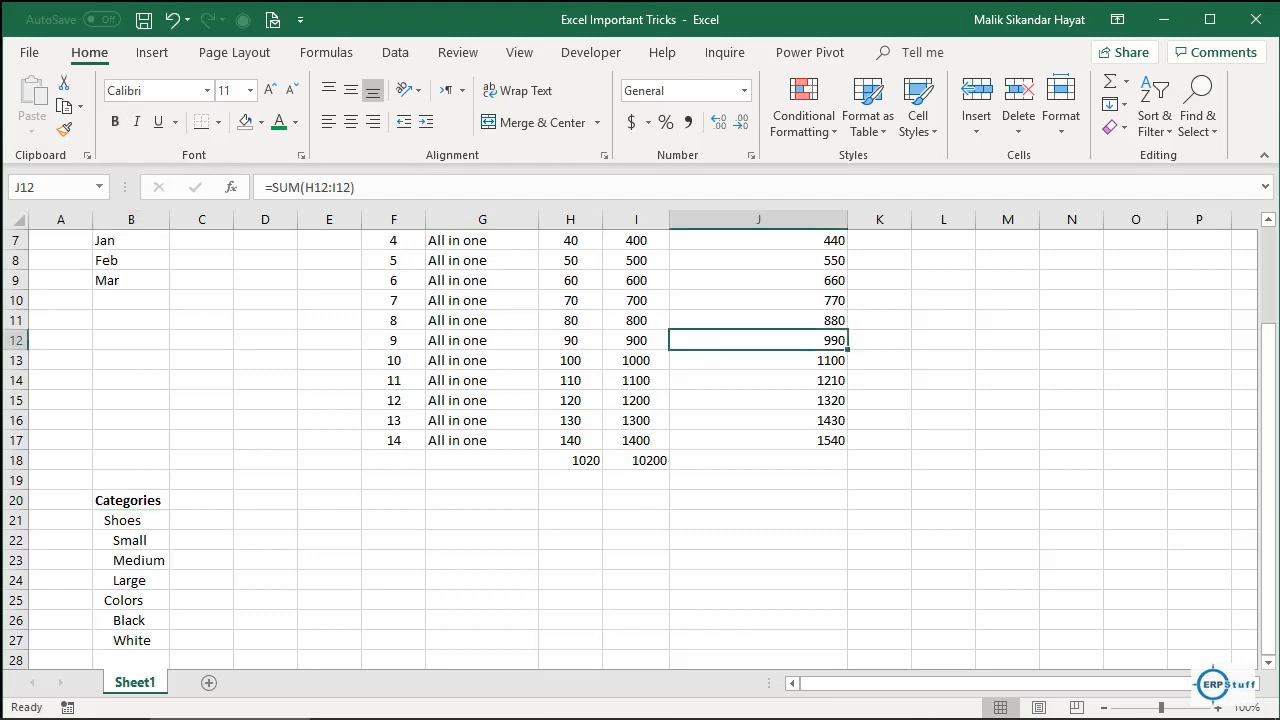
{"action": "key", "text": "Up"}
{"action": "key", "text": "Up"}
{"action": "key", "text": "Up"}
{"action": "key", "text": "Up"}
{"action": "key", "text": "Up"}
{"action": "key", "text": "Up"}
{"action": "key", "text": "Up"}
{"action": "key", "text": "Up"}
{"action": "key", "text": "Up"}
{"action": "key", "text": "Up"}
{"action": "key", "text": "Up"}
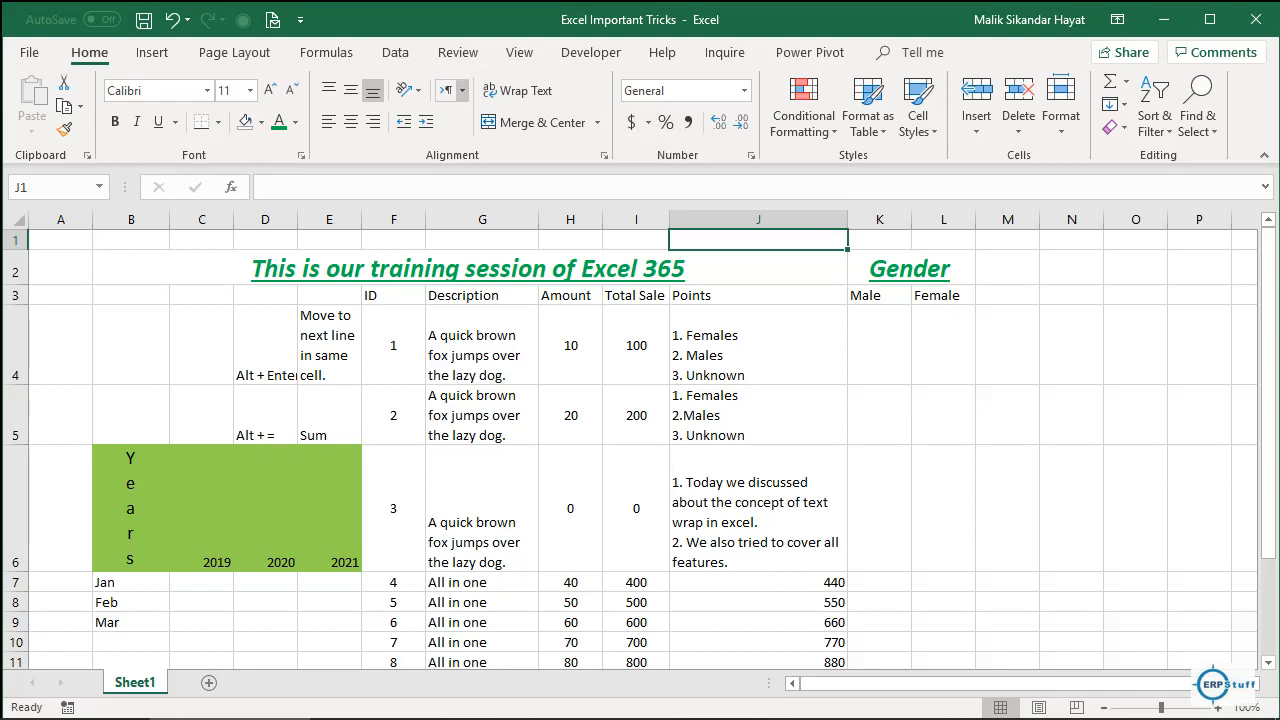
{"action": "left_click", "coordinate": [461, 90]}
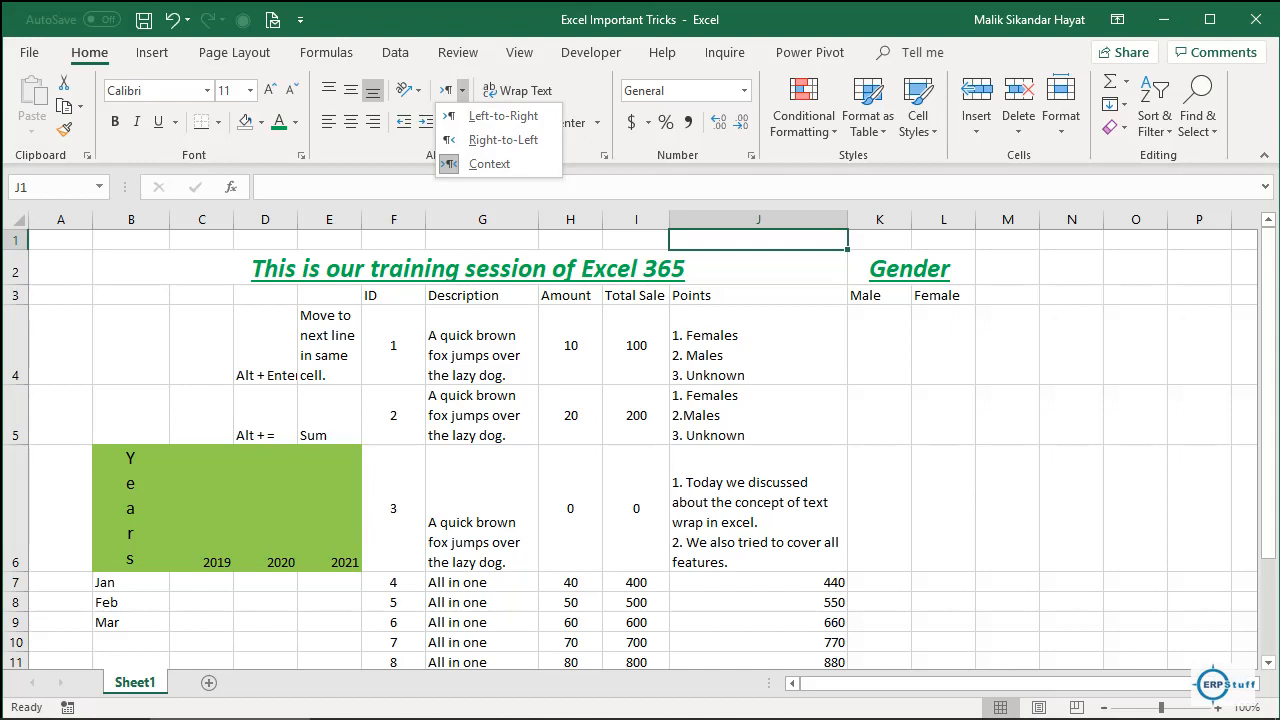
{"action": "key", "text": "Escape"}
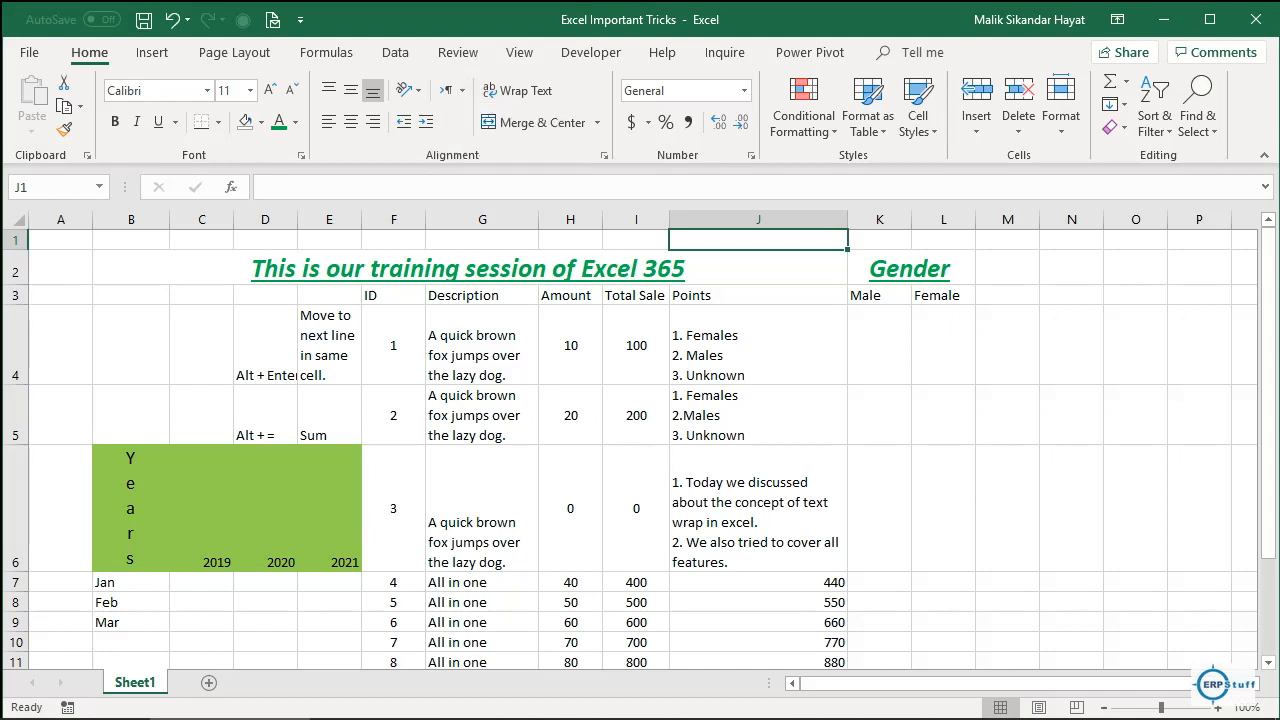
{"action": "left_click", "coordinate": [131, 295]}
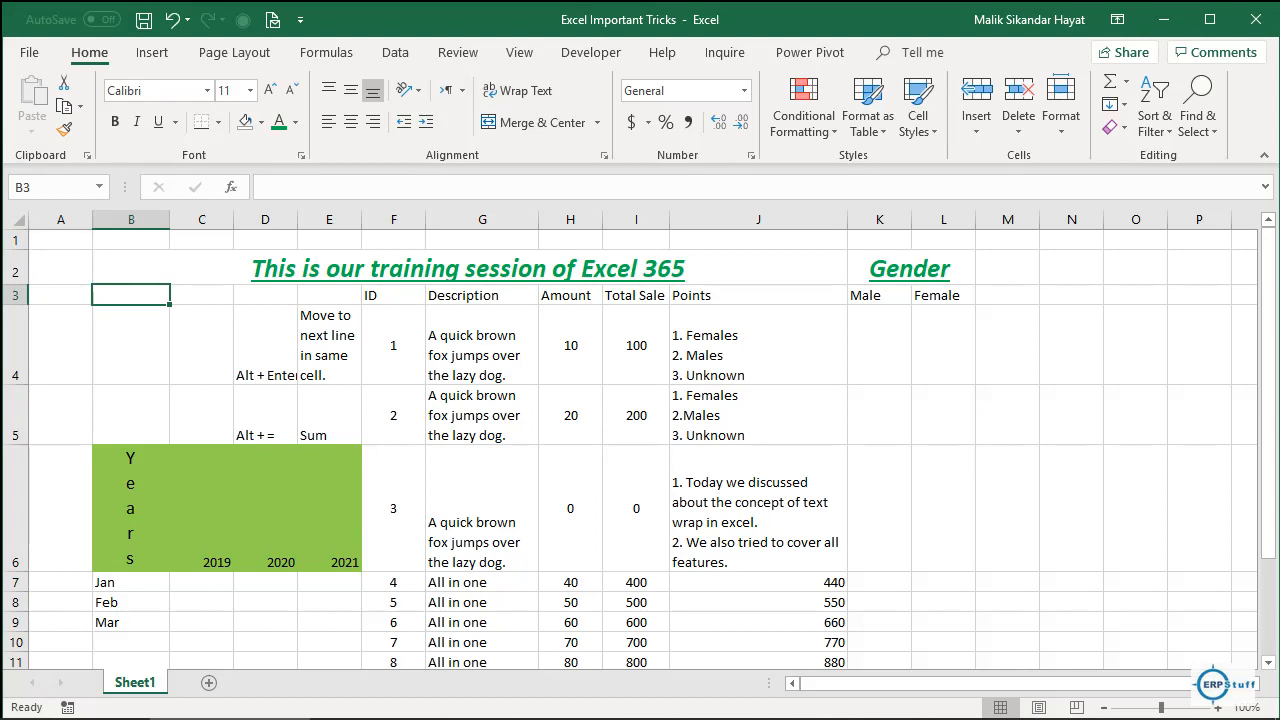
Step: Copy the "Move to next line in same cell." text from E4 into N4
{"action": "left_click", "coordinate": [329, 345]}
{"action": "key", "text": "ctrl+c"}
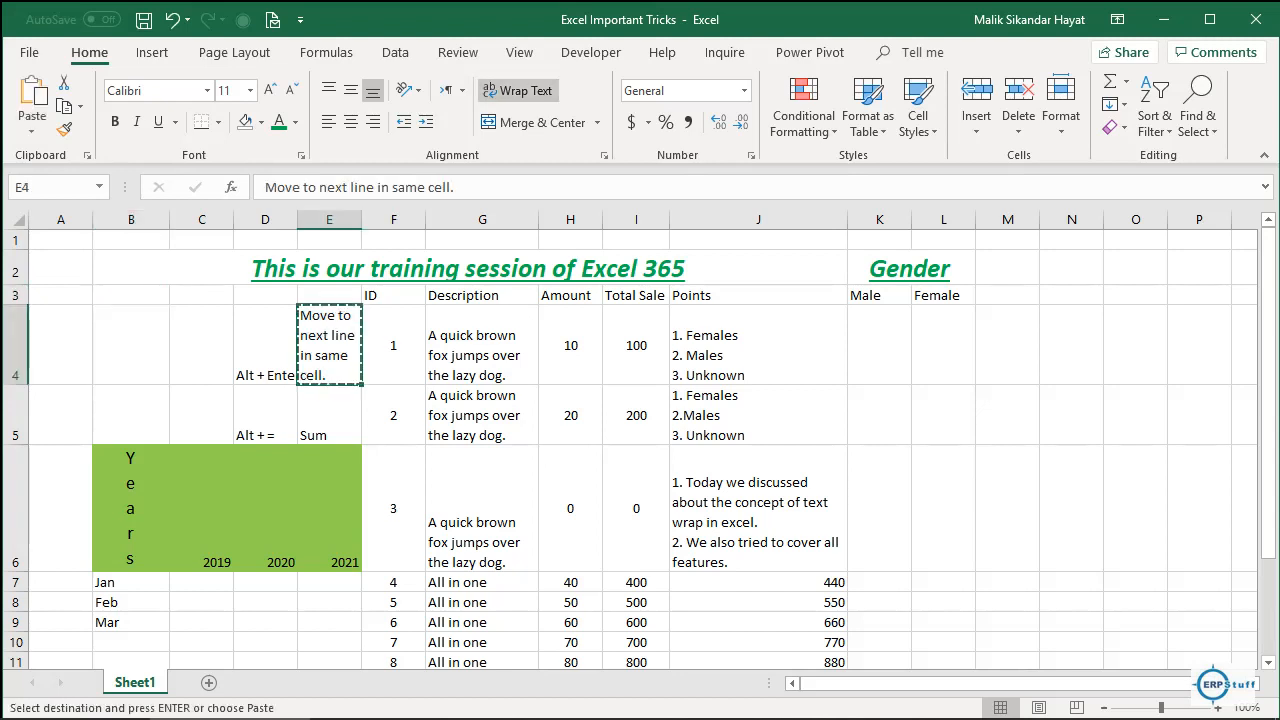
{"action": "key", "text": "Right"}
{"action": "key", "text": "Right"}
{"action": "key", "text": "Right"}
{"action": "key", "text": "Right"}
{"action": "key", "text": "Right"}
{"action": "key", "text": "Right"}
{"action": "key", "text": "Right"}
{"action": "key", "text": "Right"}
{"action": "key", "text": "Right"}
{"action": "key", "text": "ctrl+v"}
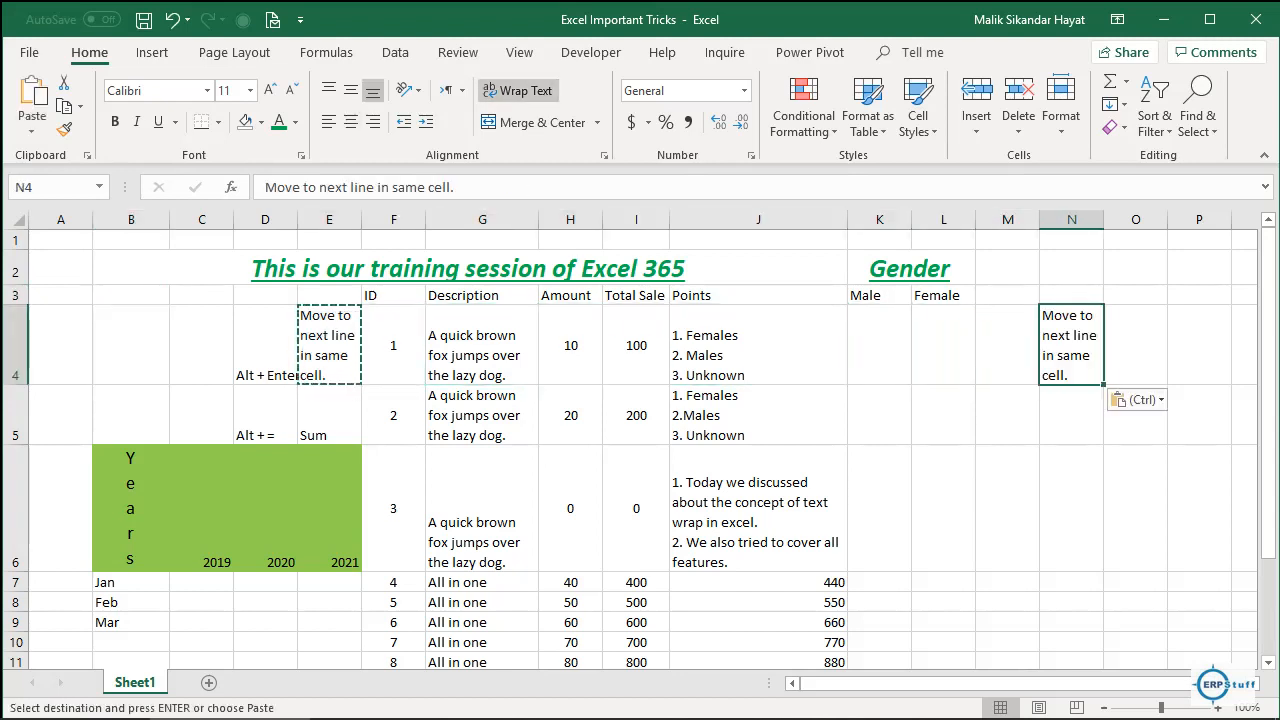
{"action": "key", "text": "Left"}
{"action": "key", "text": "Left"}
{"action": "key", "text": "Left"}
{"action": "key", "text": "Left"}
{"action": "key", "text": "Left"}
{"action": "key", "text": "Left"}
{"action": "key", "text": "Left"}
{"action": "key", "text": "Left"}
{"action": "key", "text": "Left"}
{"action": "key", "text": "Left"}
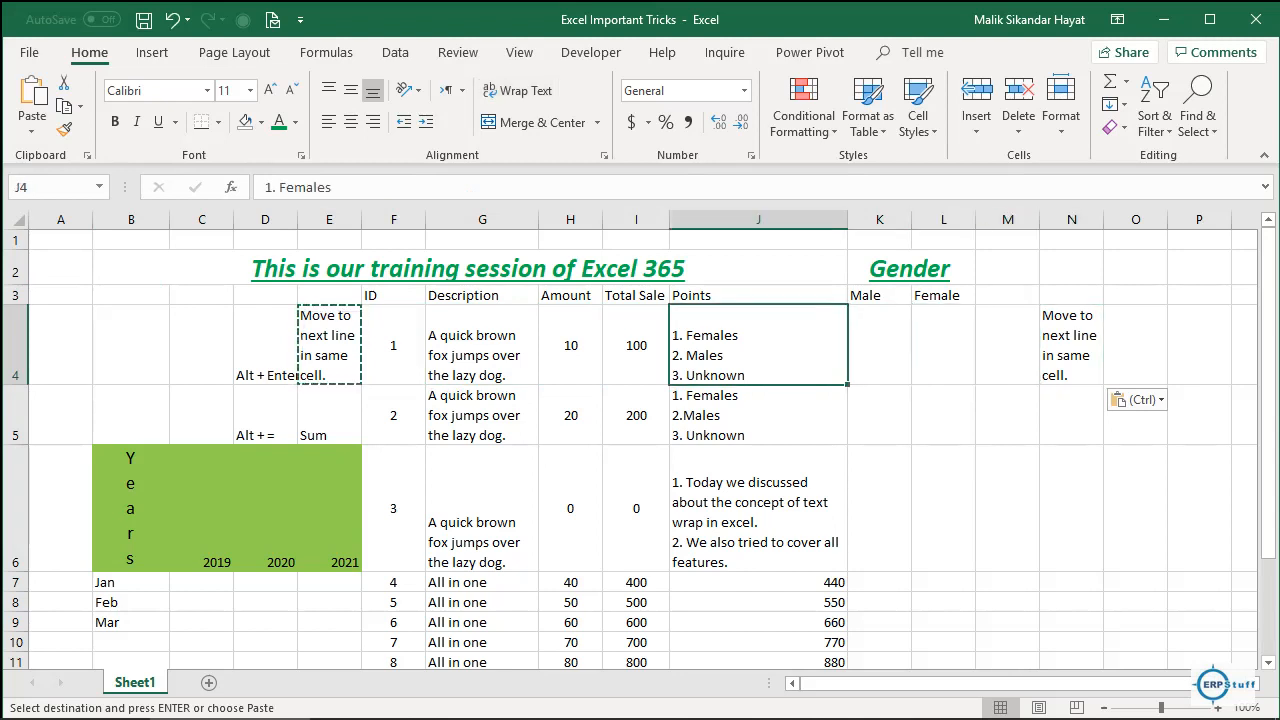
{"action": "key", "text": "Right"}
{"action": "key", "text": "Right"}
{"action": "key", "text": "Right"}
{"action": "key", "text": "Right"}
{"action": "key", "text": "Right"}
{"action": "key", "text": "Right"}
{"action": "key", "text": "Right"}
{"action": "key", "text": "Right"}
{"action": "key", "text": "Right"}
{"action": "key", "text": "Right"}
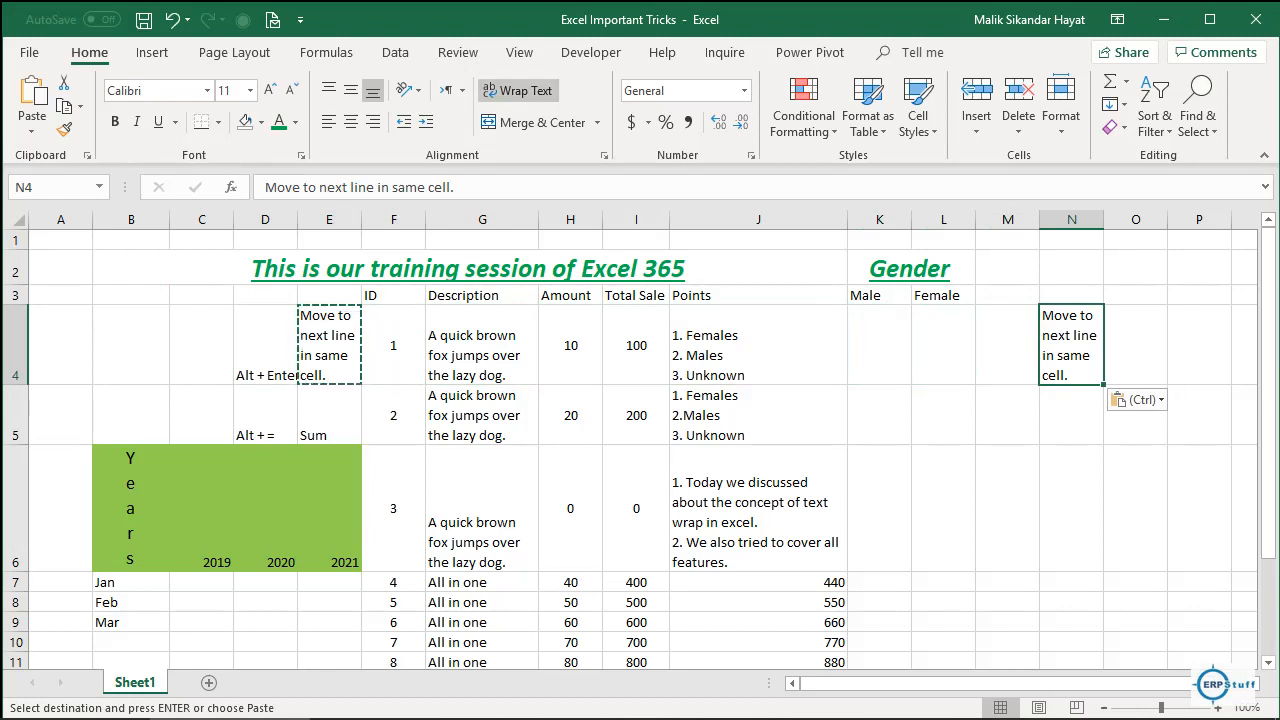
Step: End copying E4, and move the numbered Females, Males and Unknown list from J4 to N6 by cutting and pasting it
{"action": "key", "text": "Escape"}
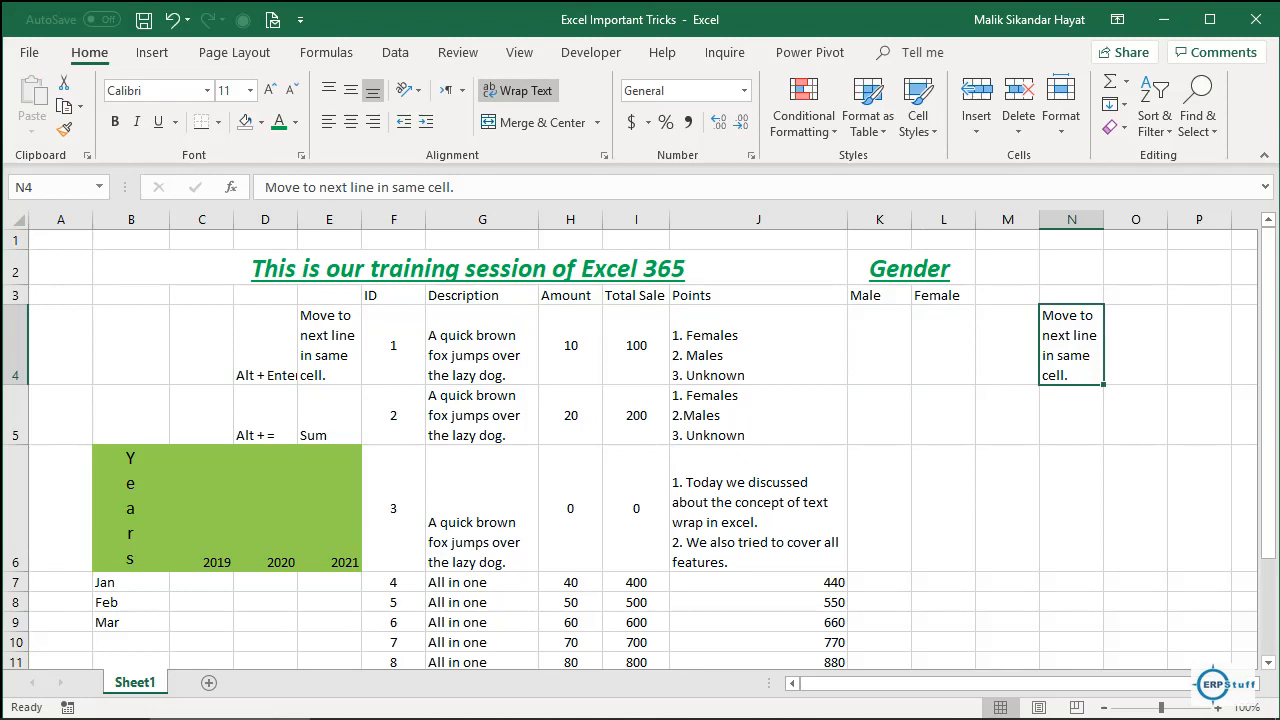
{"action": "left_click", "coordinate": [758, 345]}
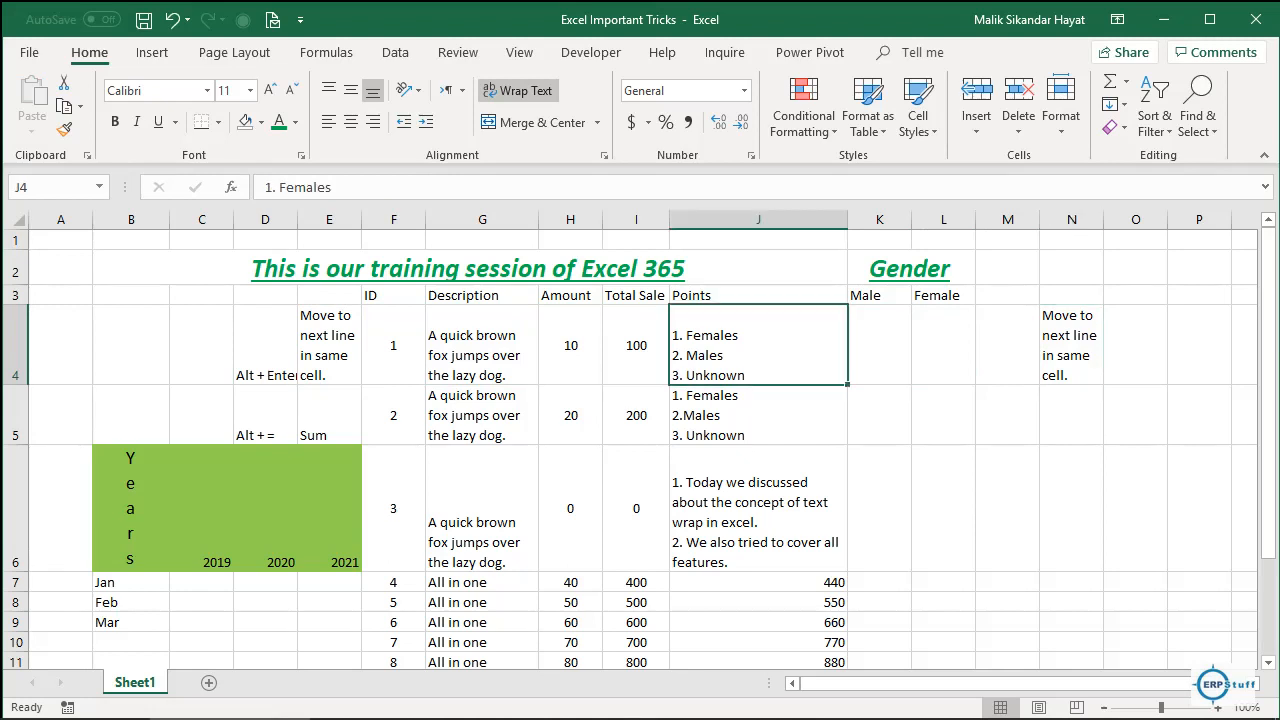
{"action": "key", "text": "ctrl+c"}
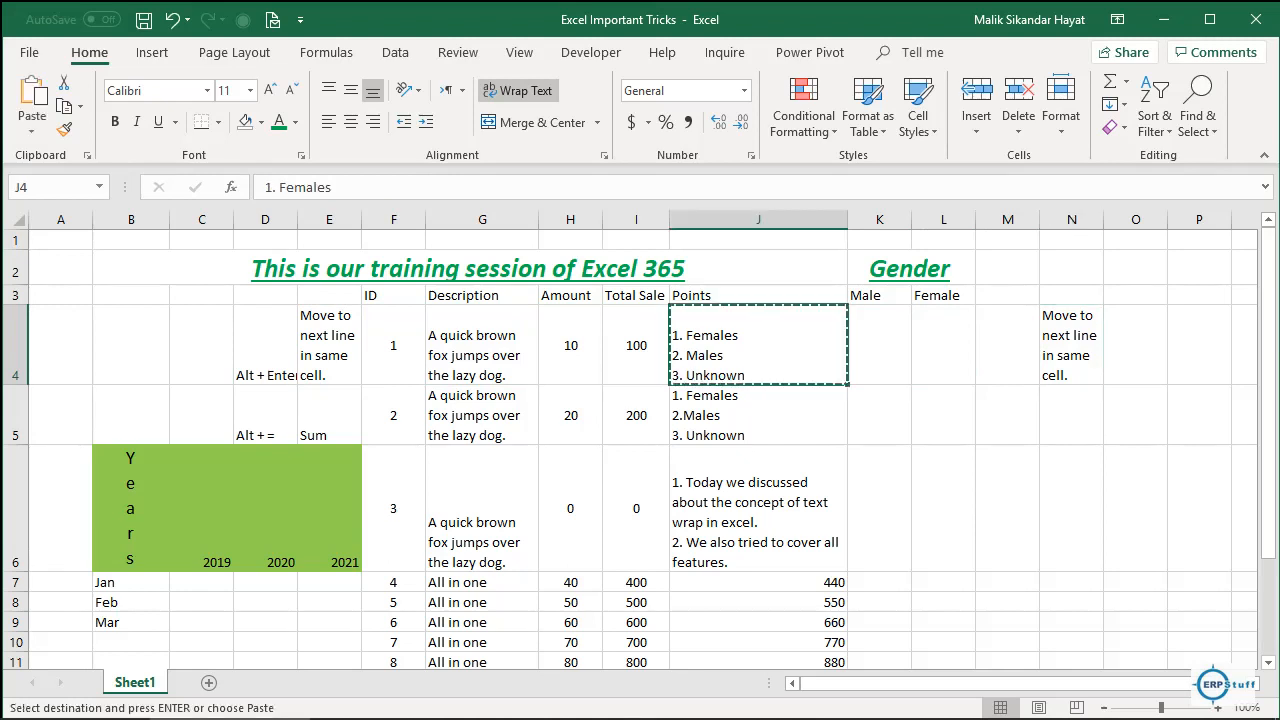
{"action": "left_click", "coordinate": [1071, 508]}
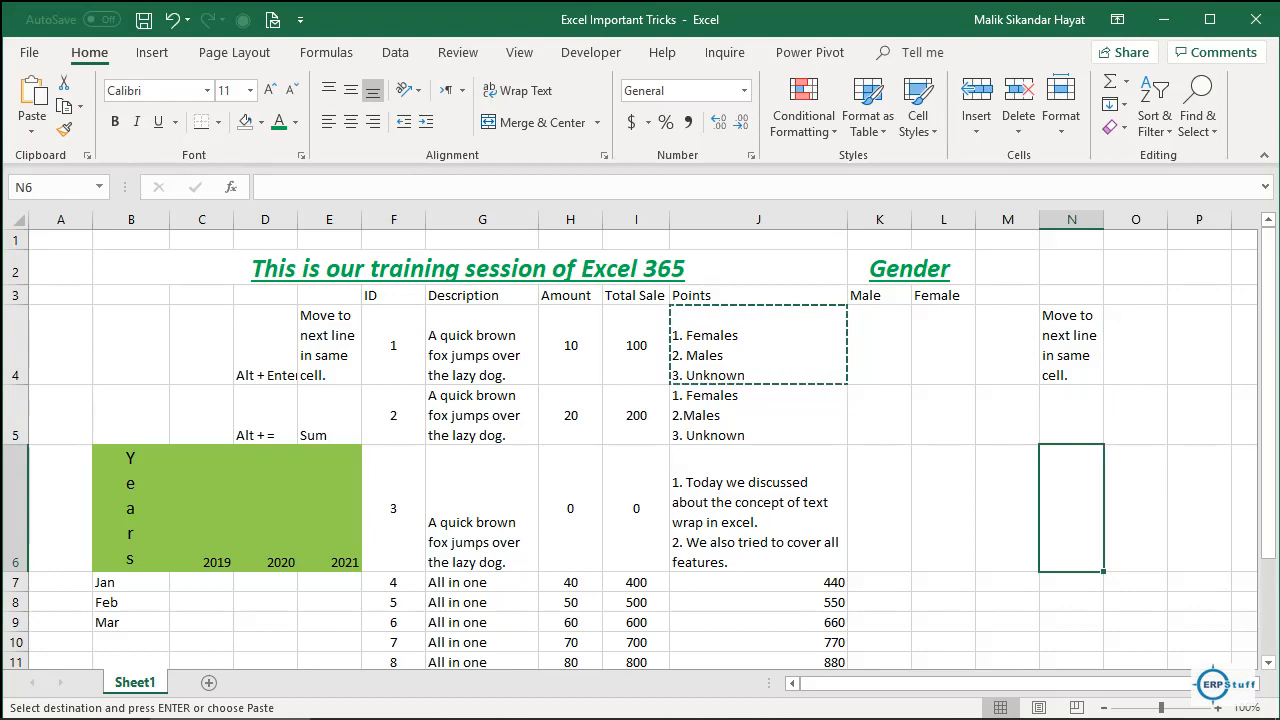
{"action": "key", "text": "ctrl+v"}
{"action": "left_click", "coordinate": [758, 345]}
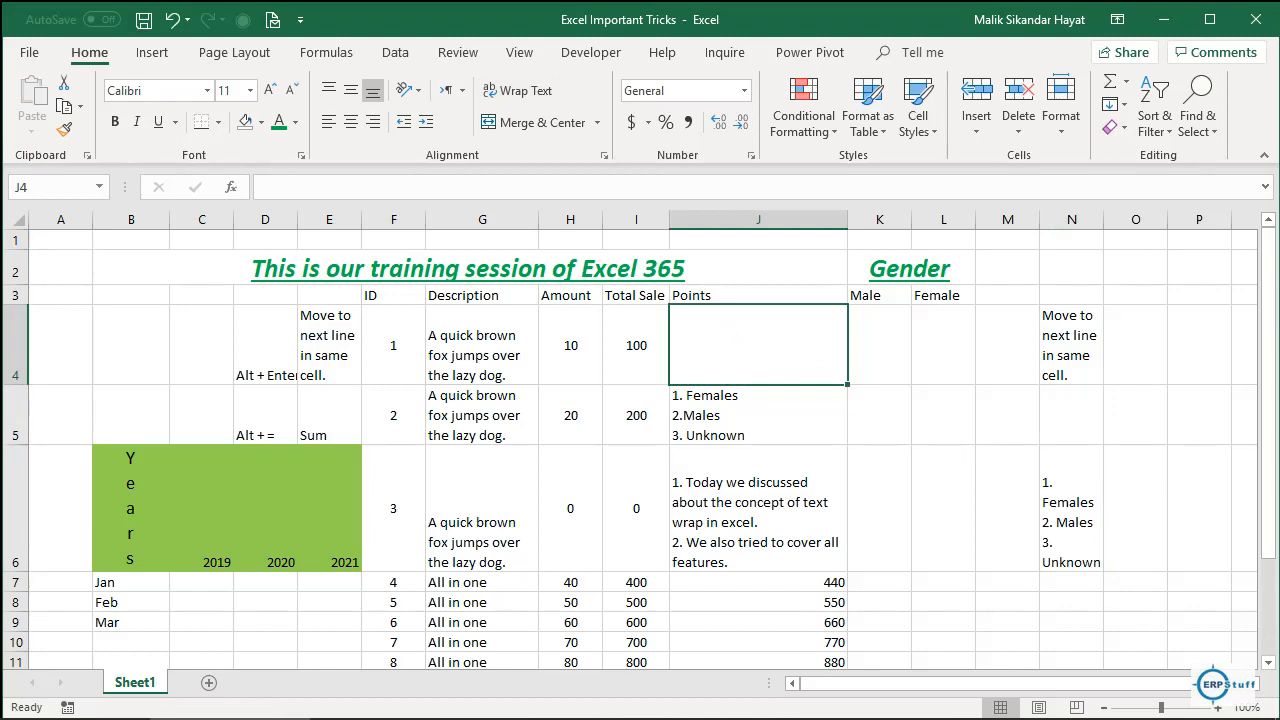
{"action": "left_click", "coordinate": [1071, 508]}
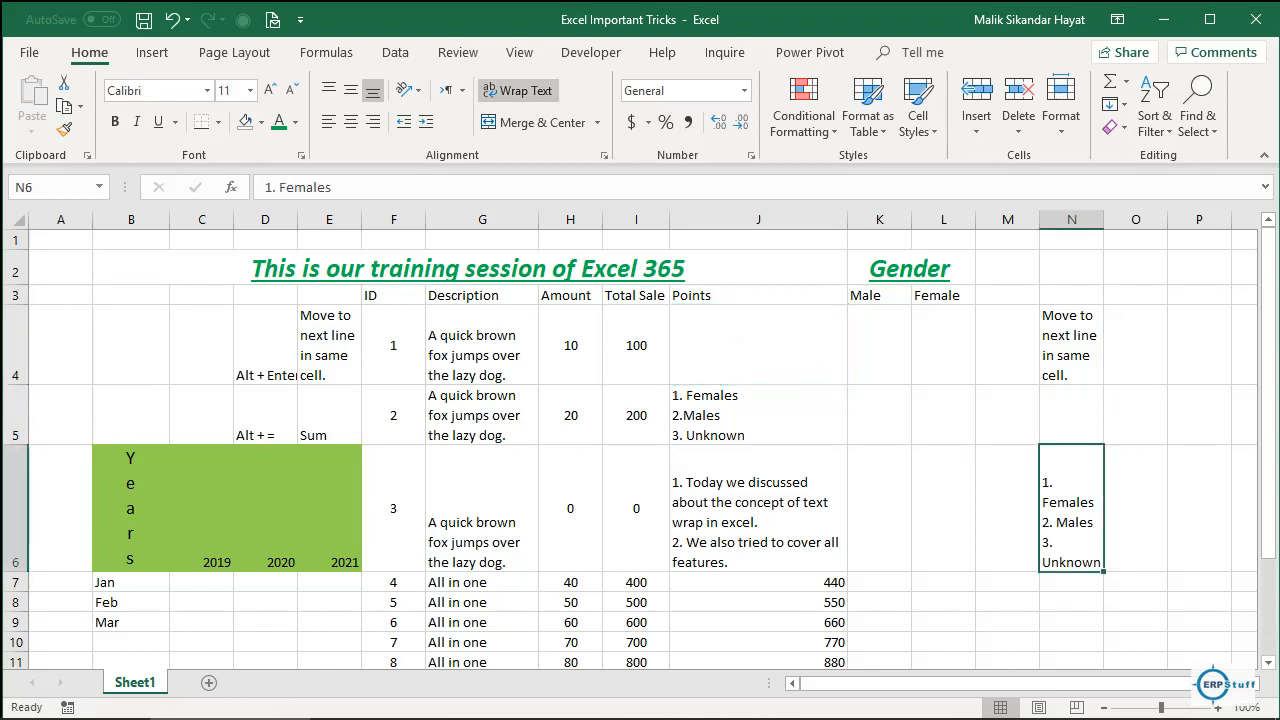
{"action": "left_click", "coordinate": [60, 268]}
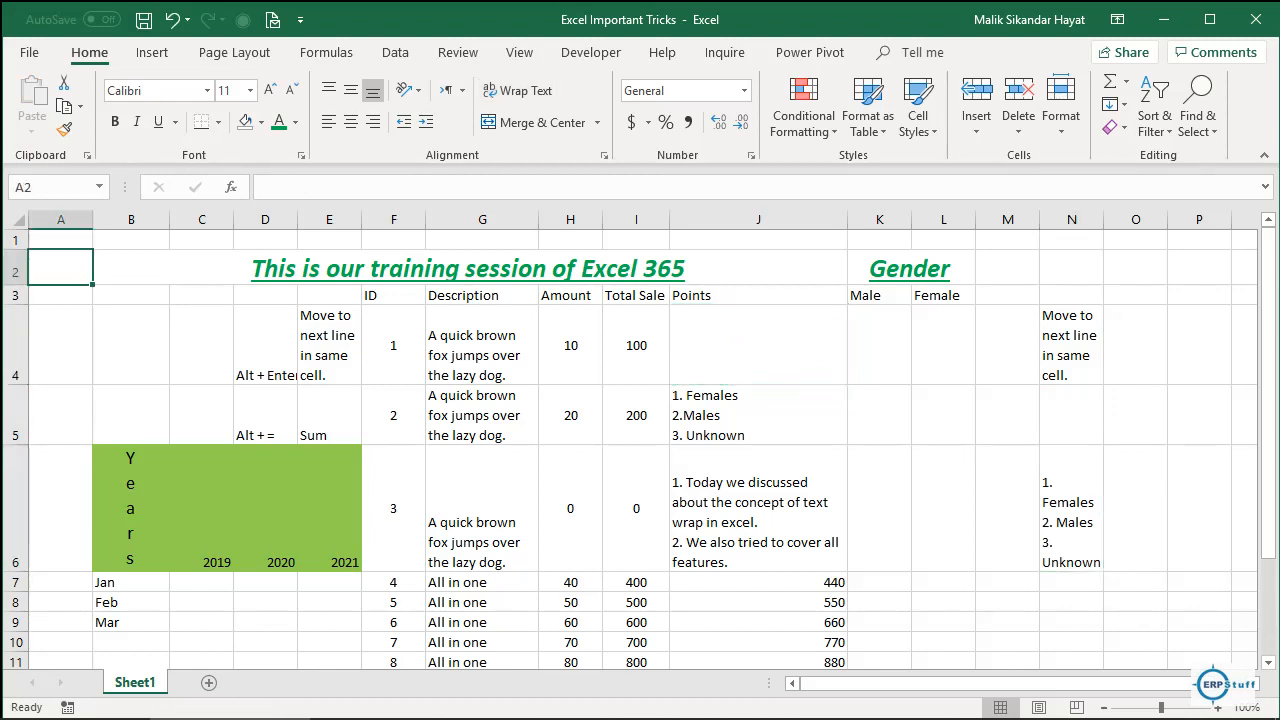